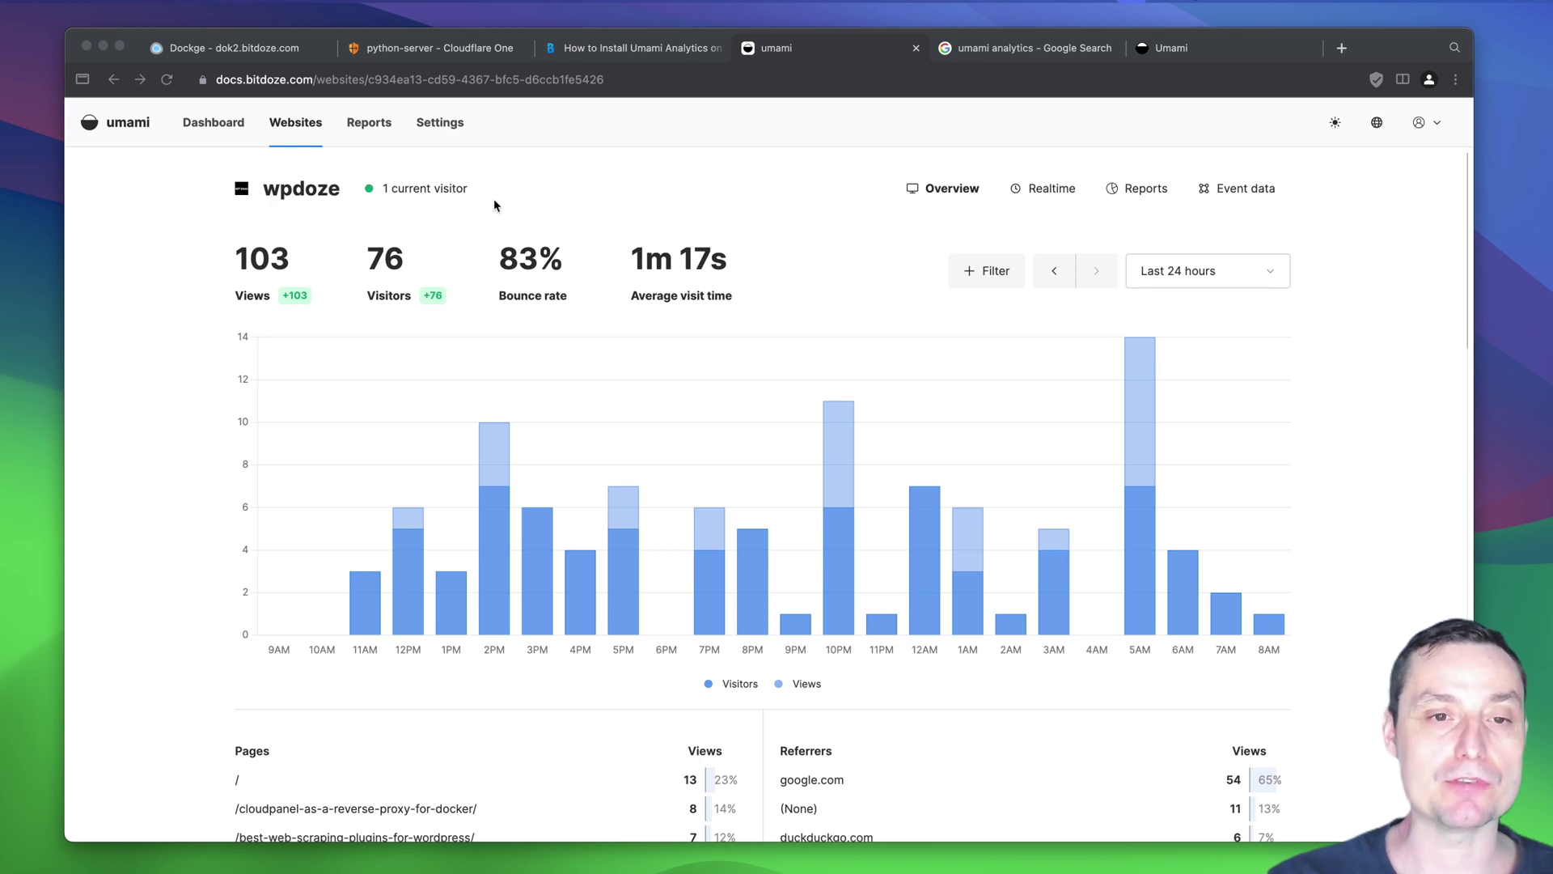
Go to the Dashboard showing bitdoze (0 views) and wpdoze (103 views, 76 visitors).
scroll(814, 253, down, 2)
scroll(817, 252, up, 2)
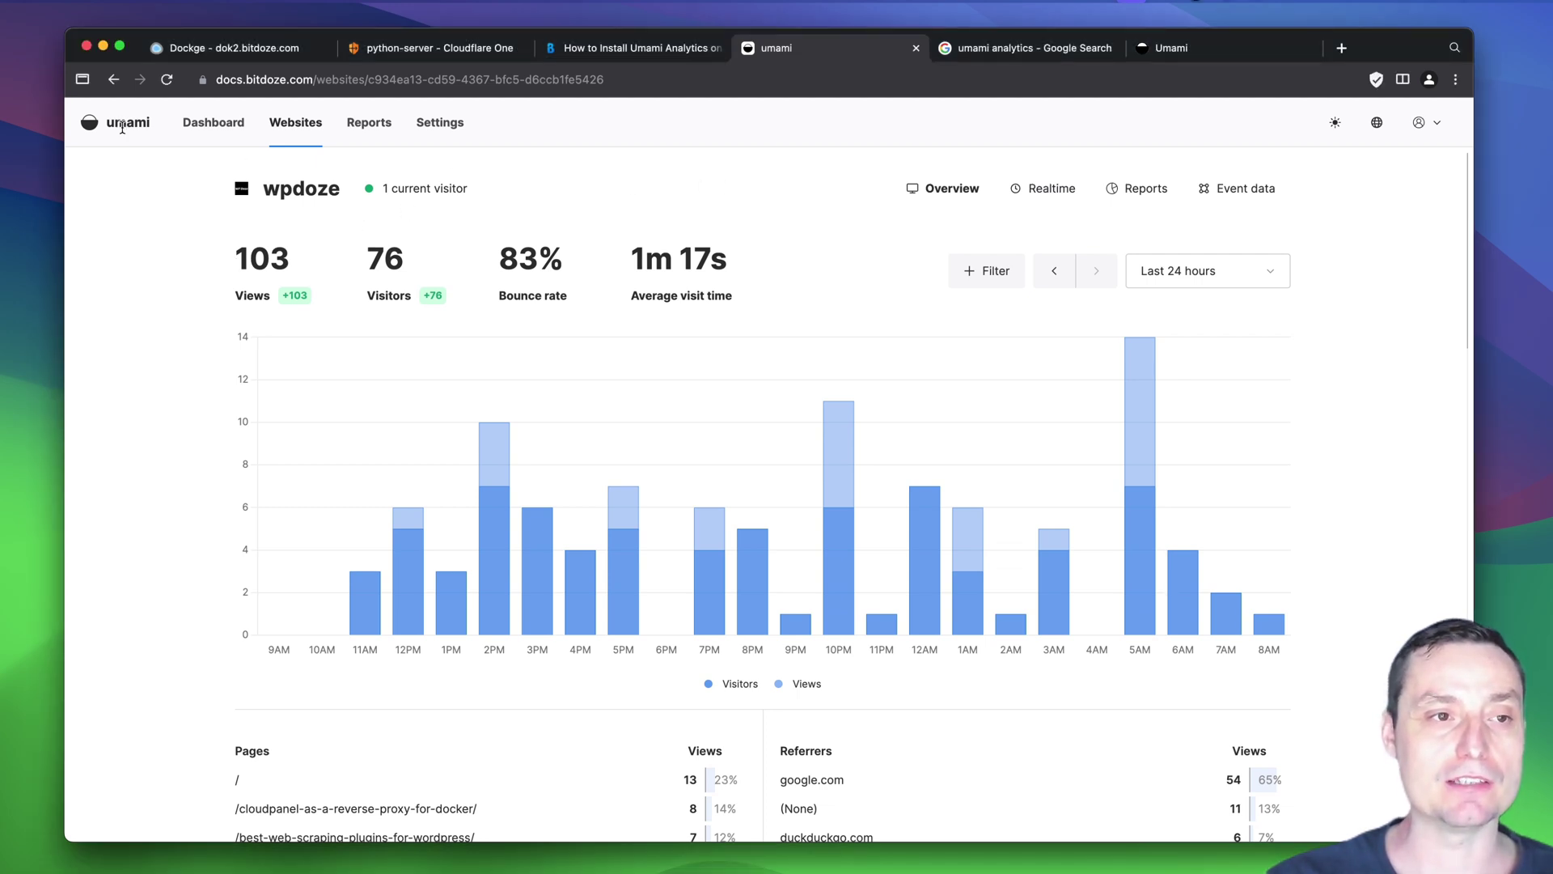
click(194, 129)
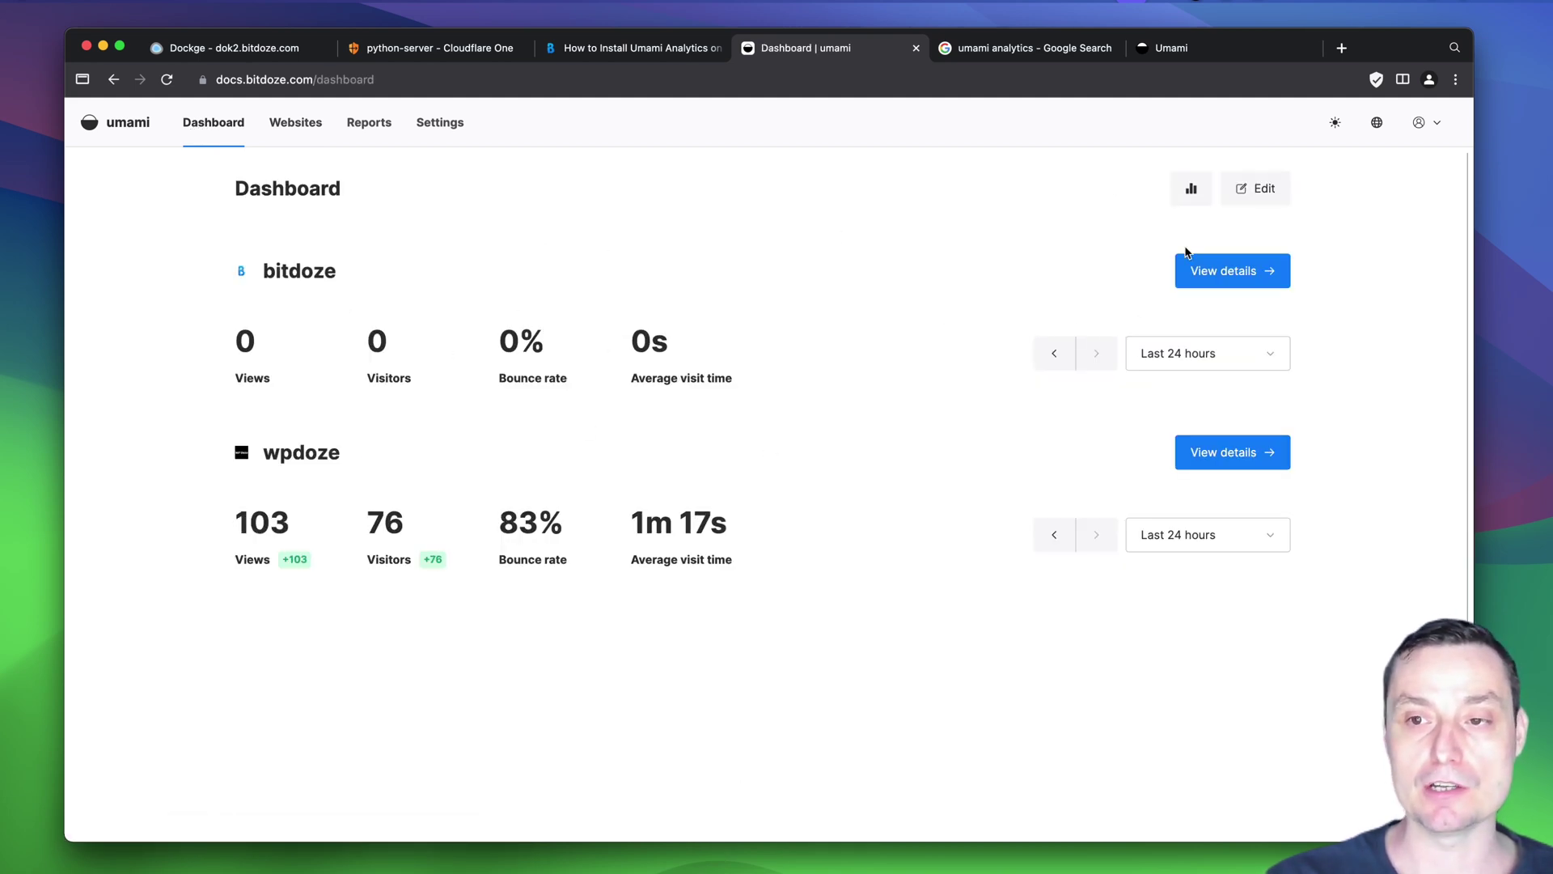
Show the per-website charts on the dashboard, then hide them again.
click(1192, 191)
scroll(1144, 260, down, 7)
scroll(1140, 264, up, 7)
click(1191, 189)
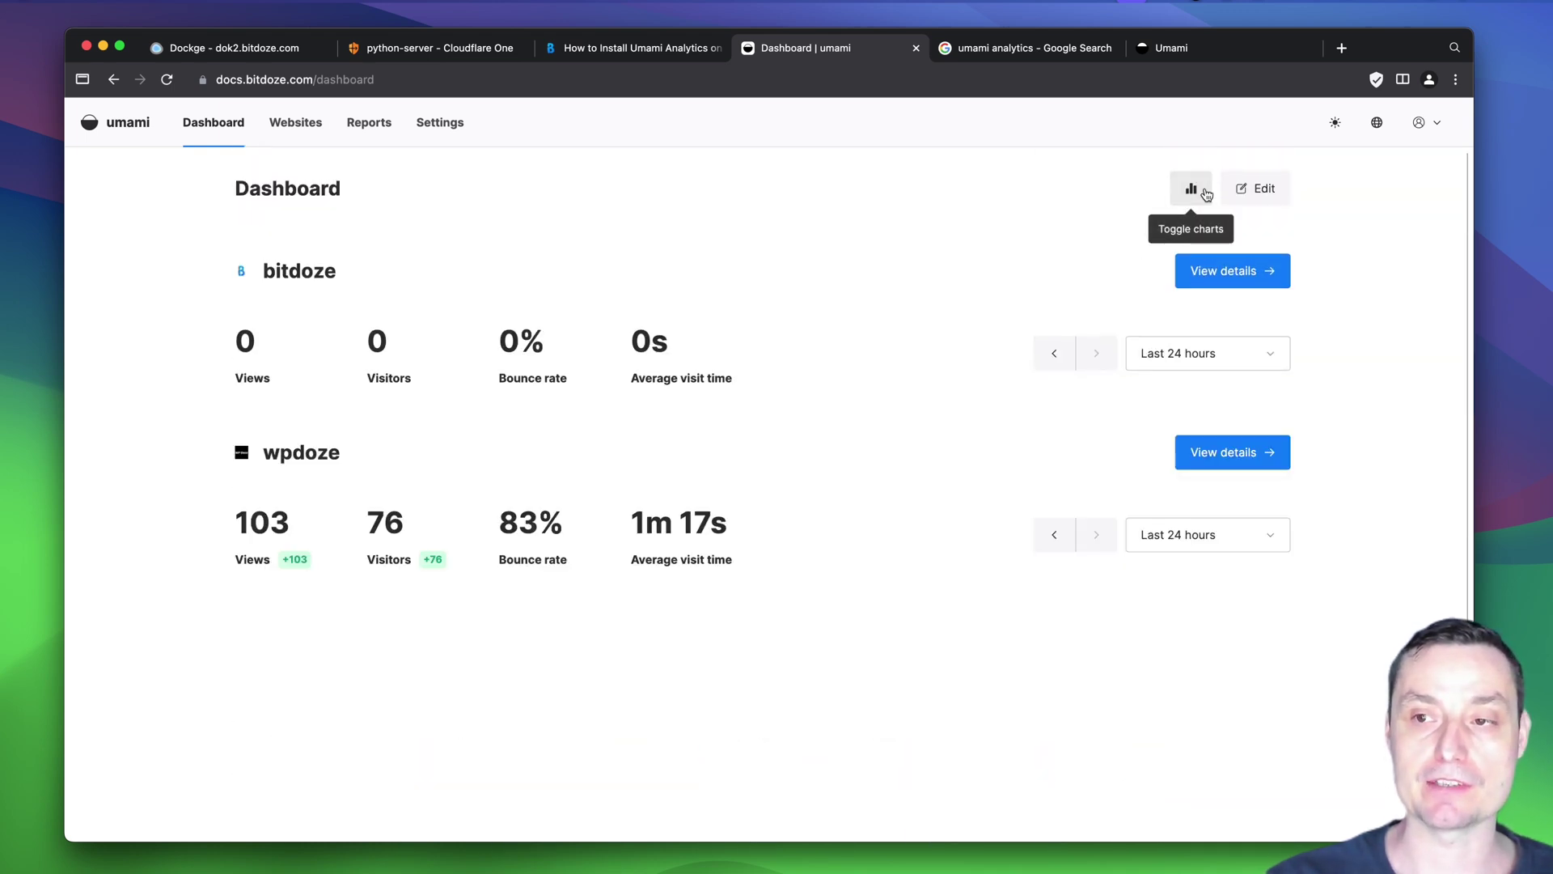
Try the dark theme, revert to light, and open wpdoze's detailed statistics.
click(1337, 124)
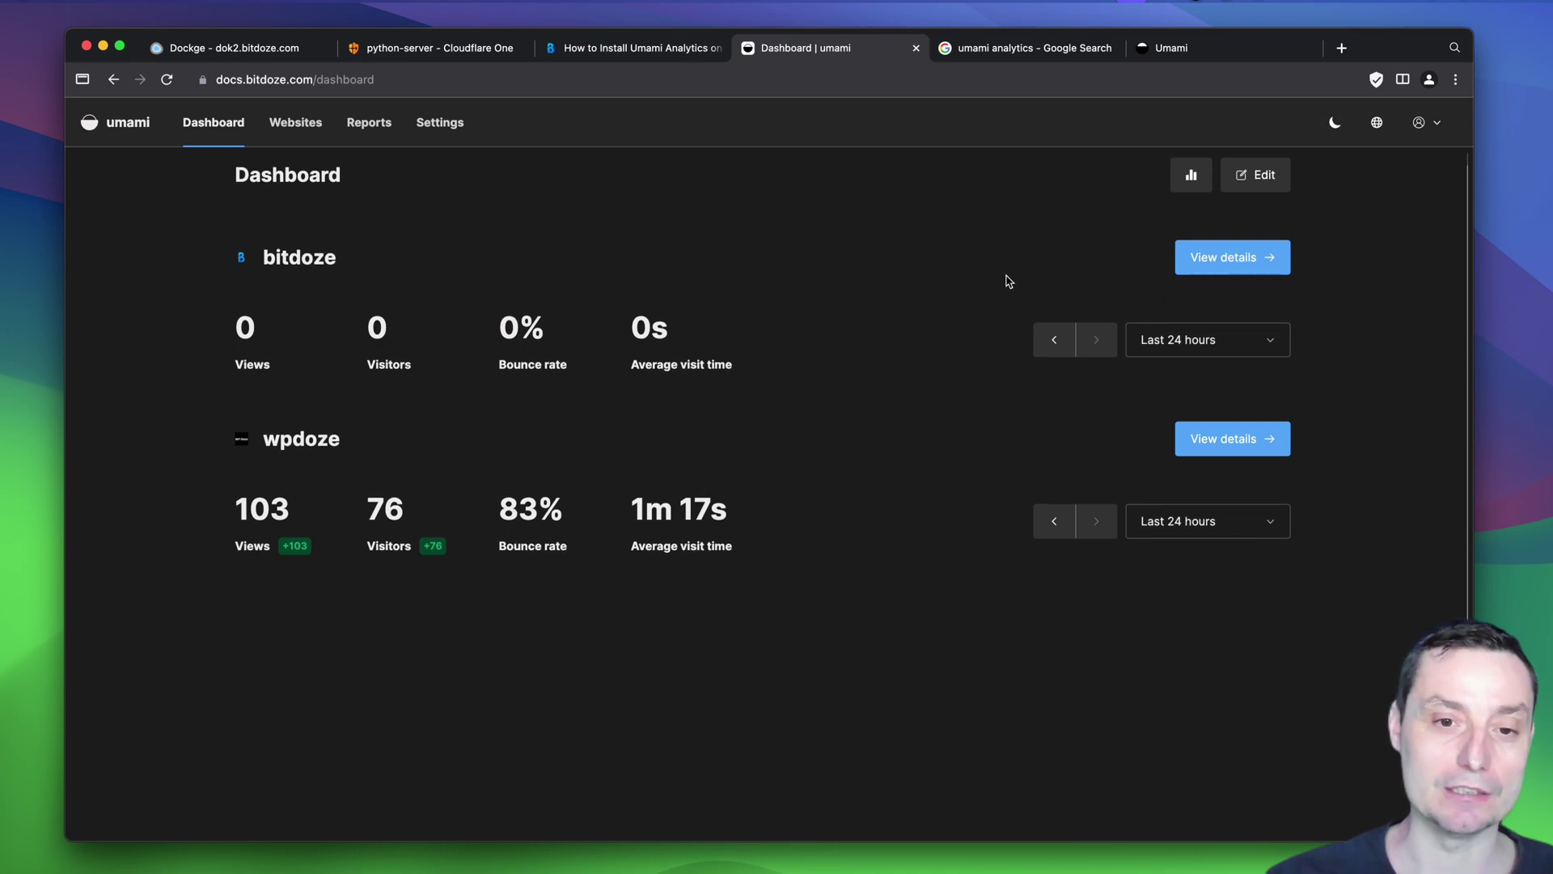
scroll(1006, 278, down, 1)
scroll(899, 296, up, 1)
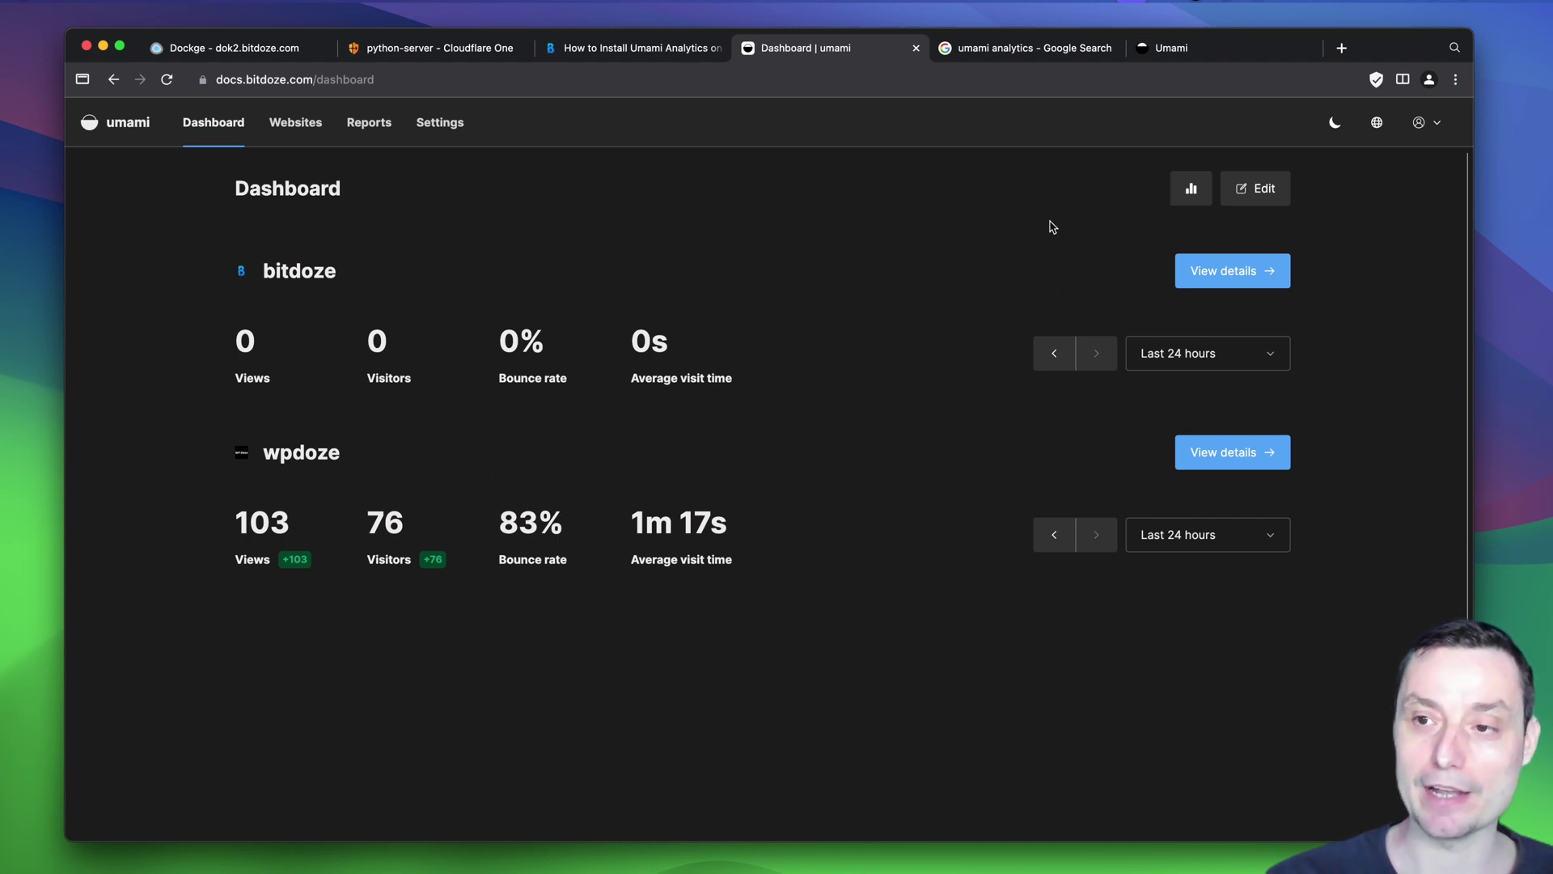
click(1337, 133)
scroll(818, 326, down, 1)
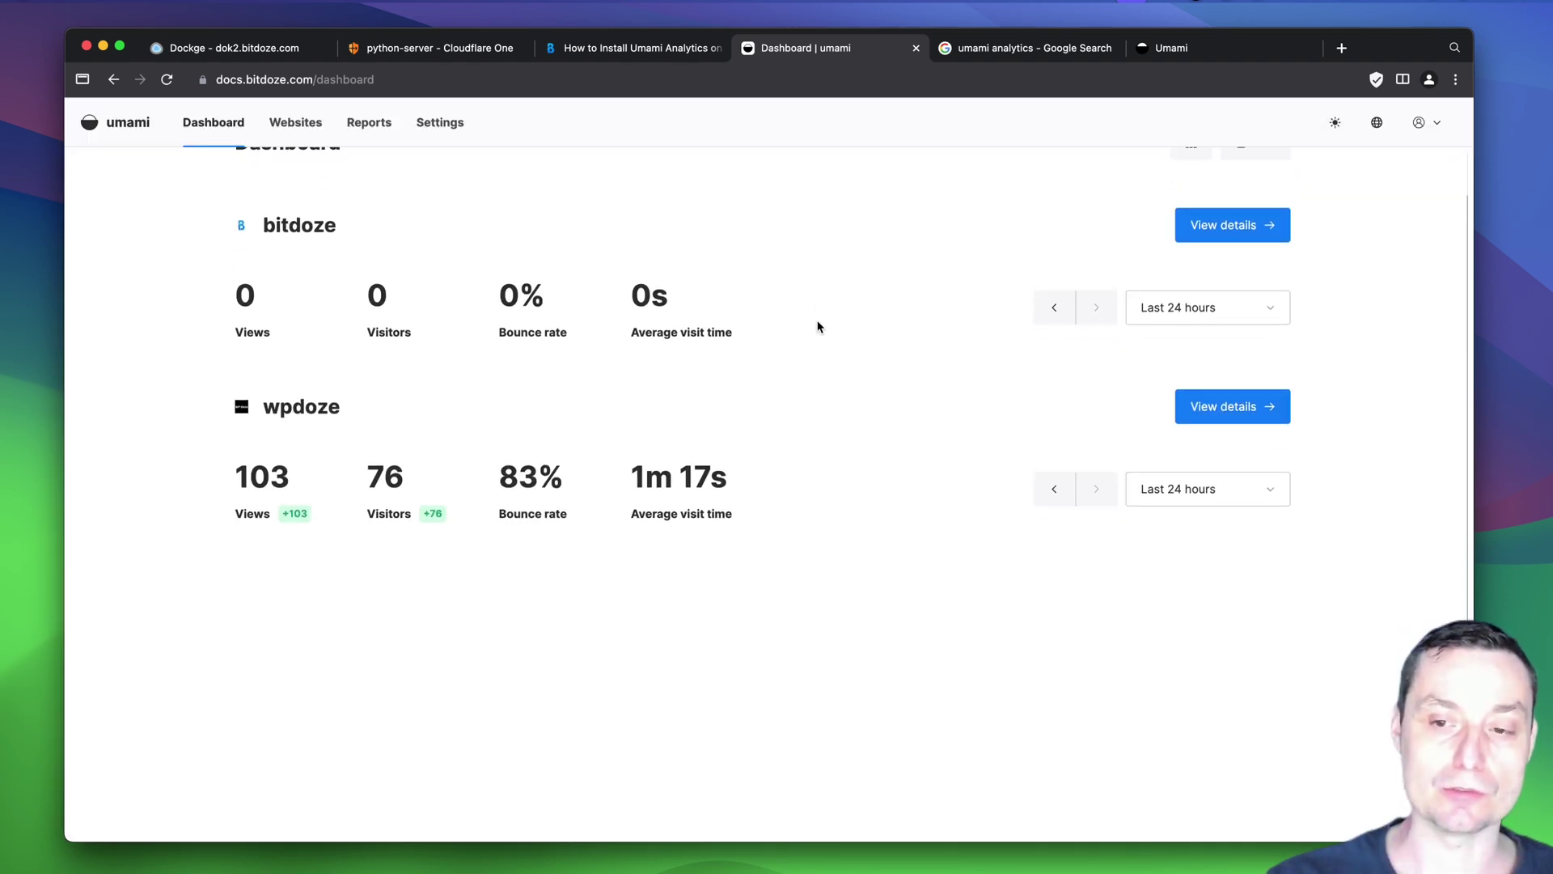
click(1233, 411)
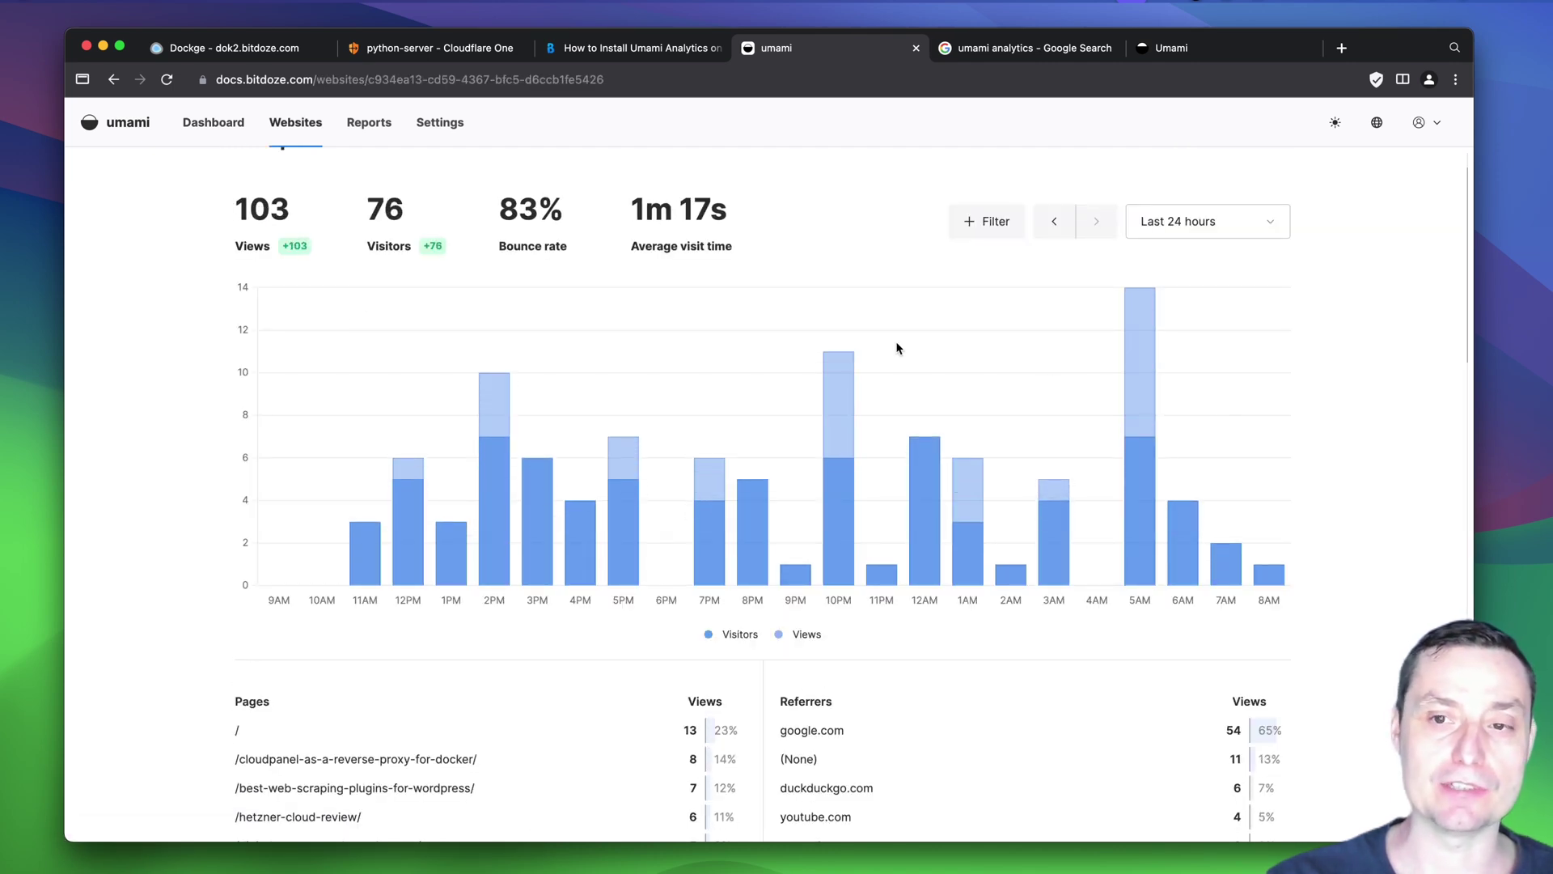
Look over the Filter fields and date-range options without changing anything.
click(1007, 225)
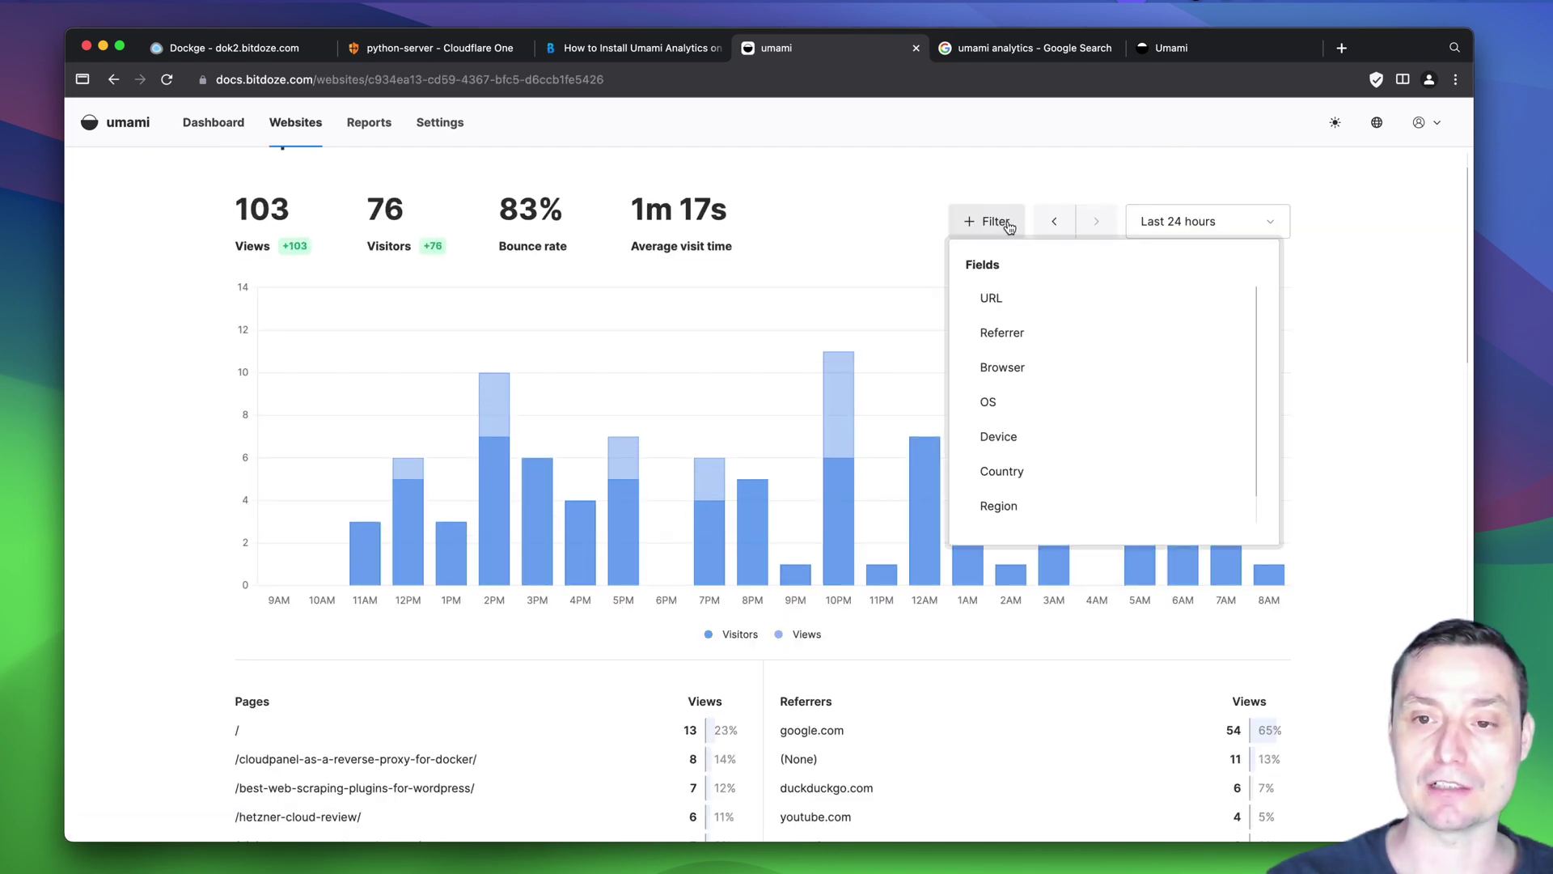
click(1224, 226)
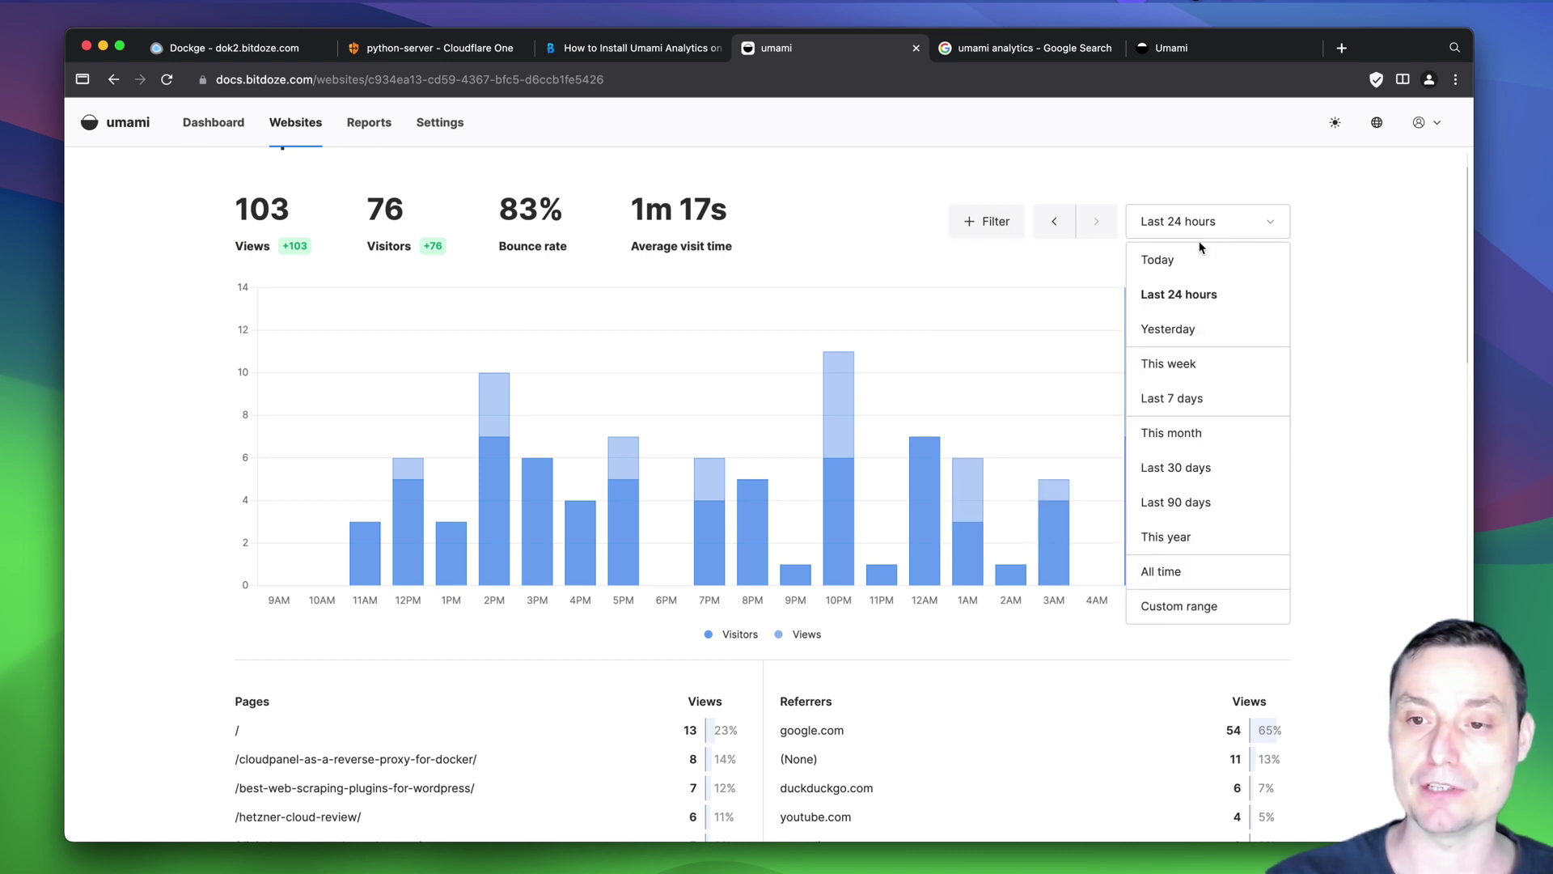
click(909, 215)
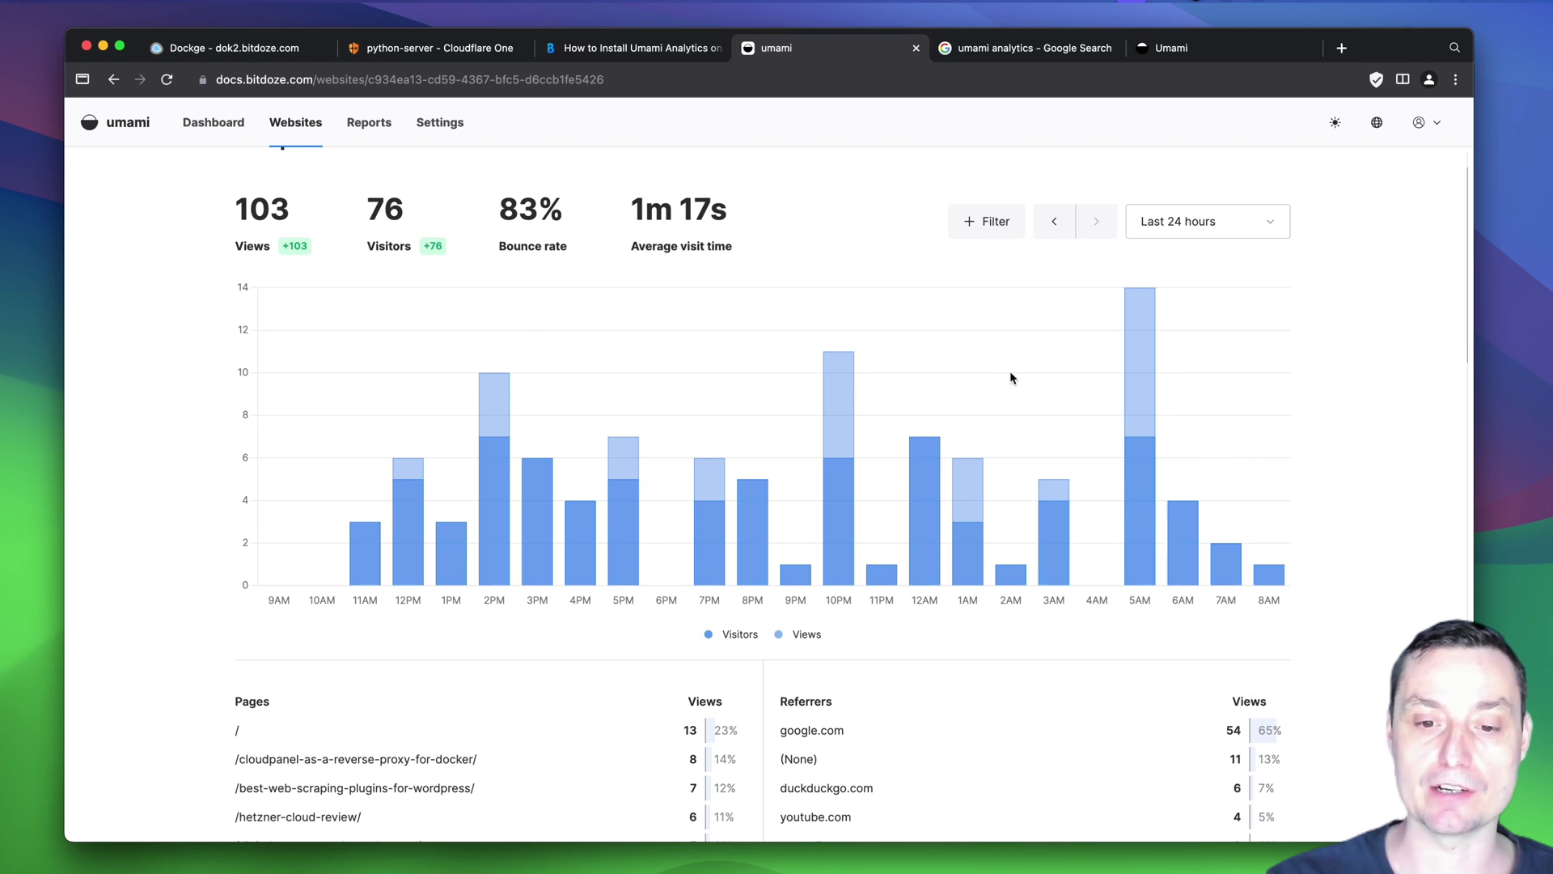
Scroll through wpdoze's stats and expand the full Referrers list, led by google.com.
scroll(1007, 356, down, 4)
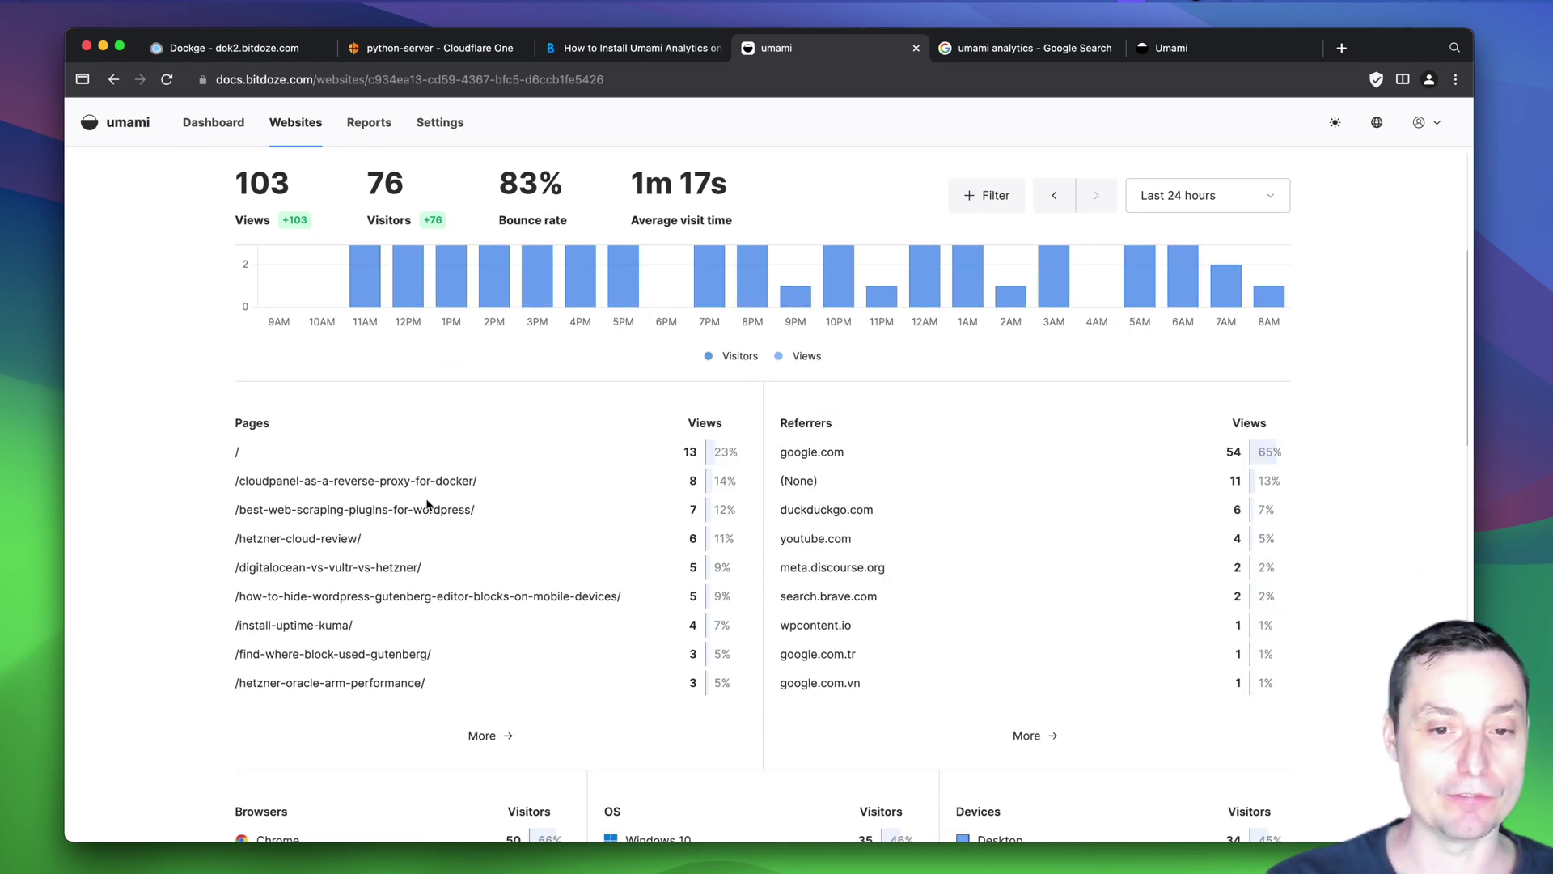
scroll(872, 449, down, 4)
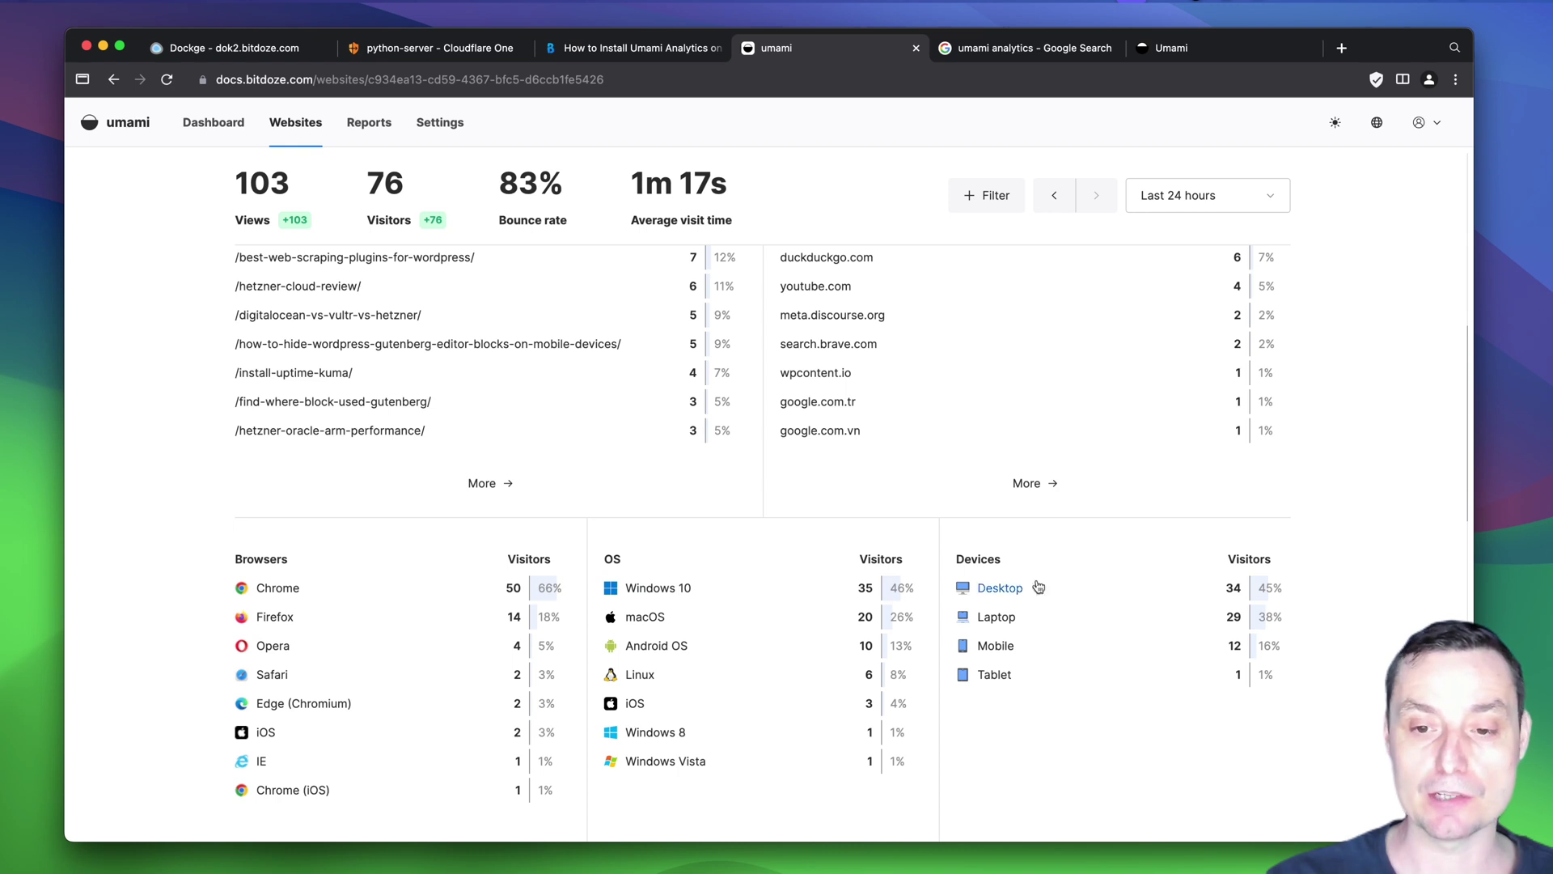
scroll(1124, 558, down, 6)
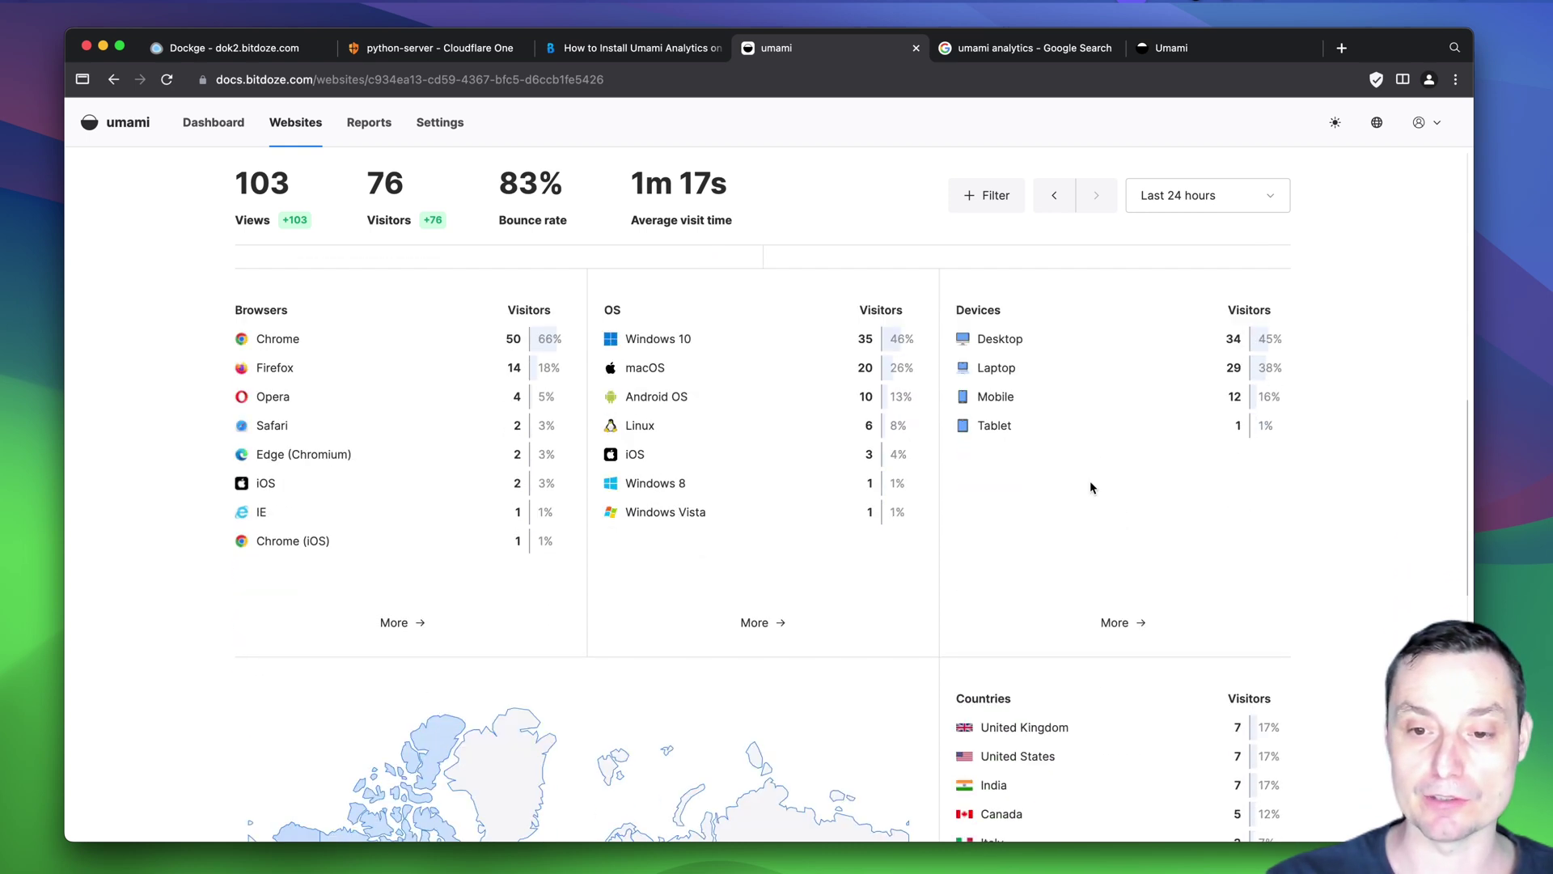
scroll(1068, 405, up, 2)
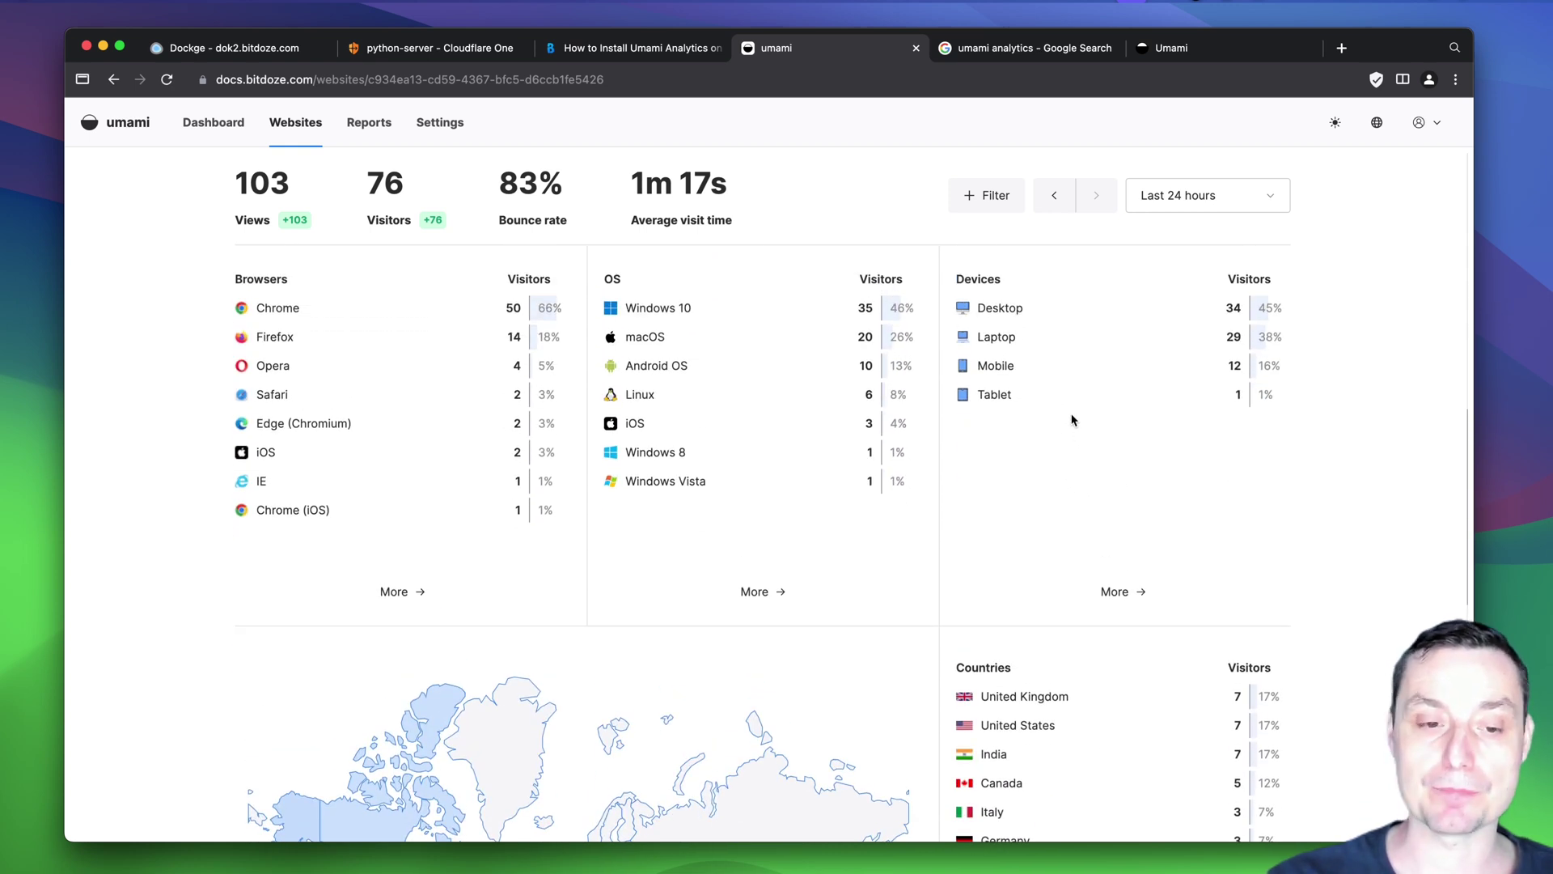
scroll(1068, 416, down, 4)
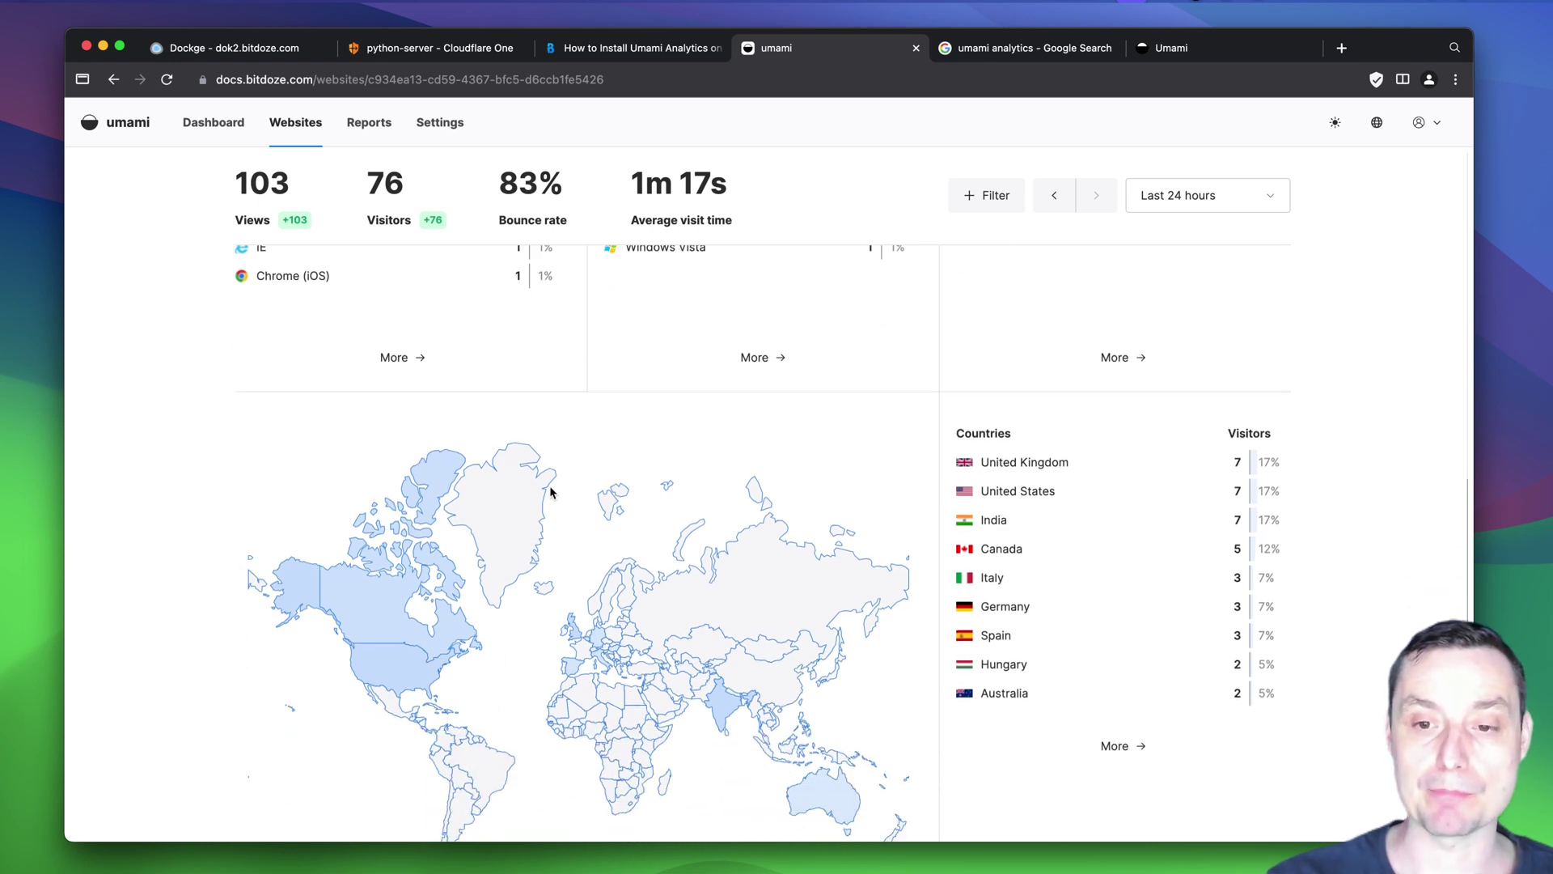
scroll(1042, 453, down, 6)
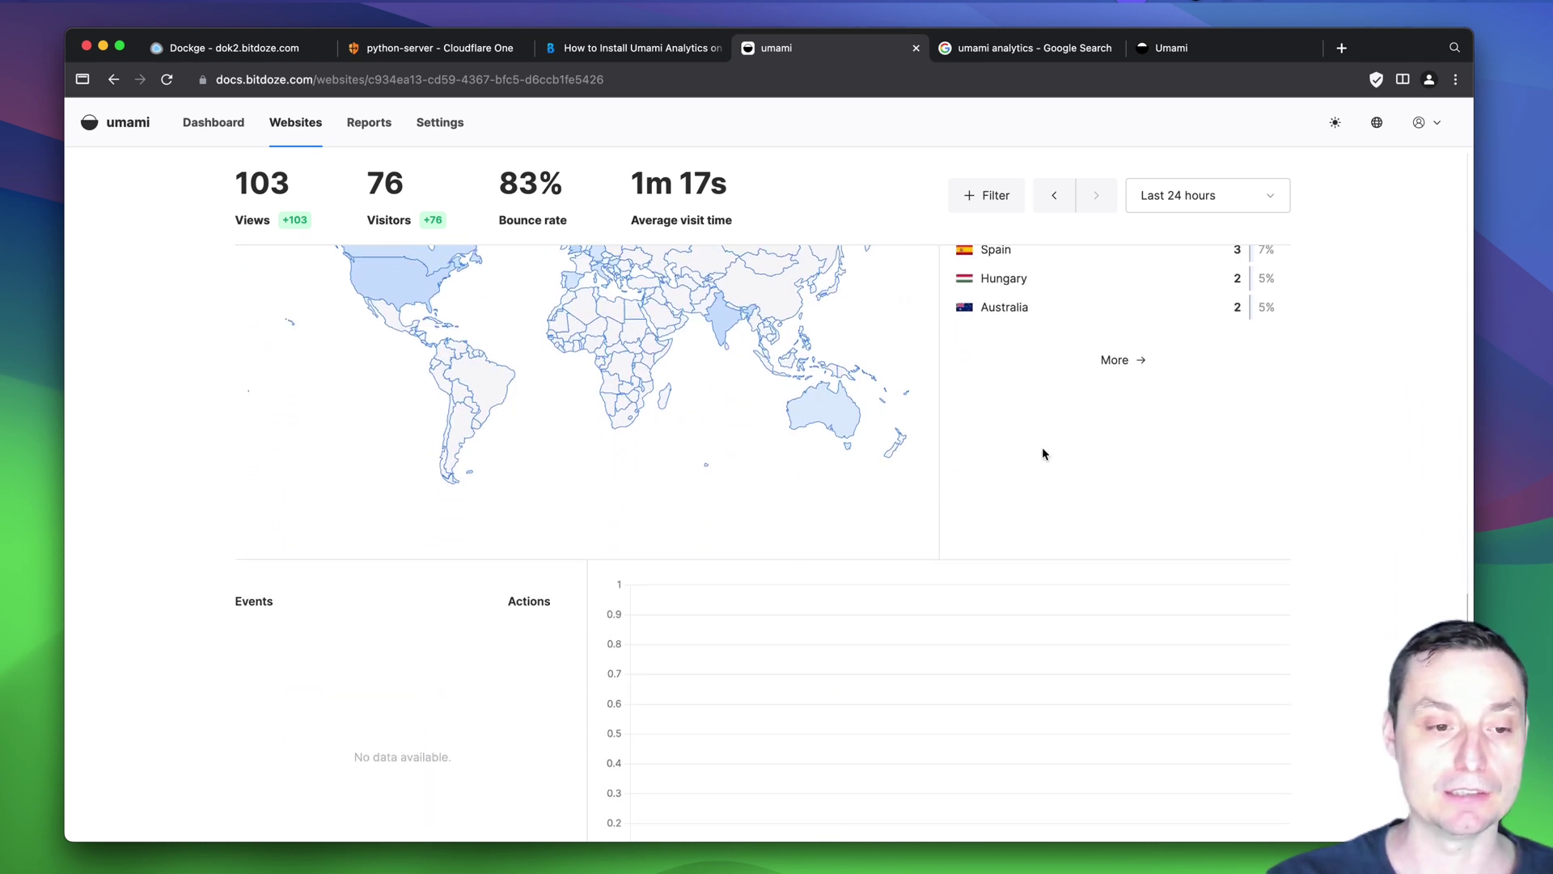
scroll(1042, 453, down, 3)
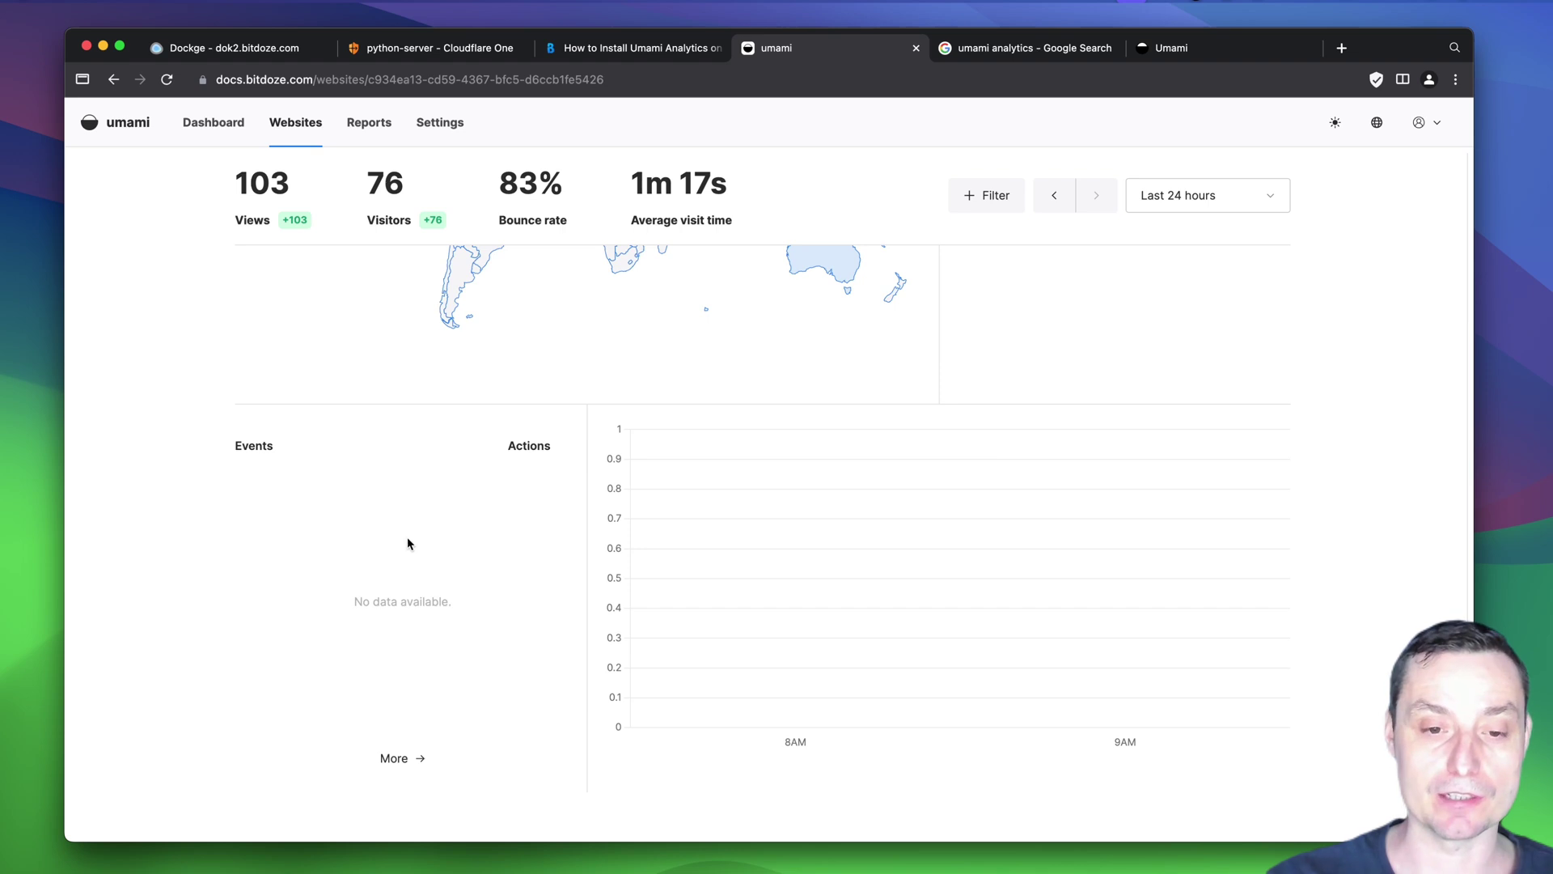
scroll(485, 550, up, 4)
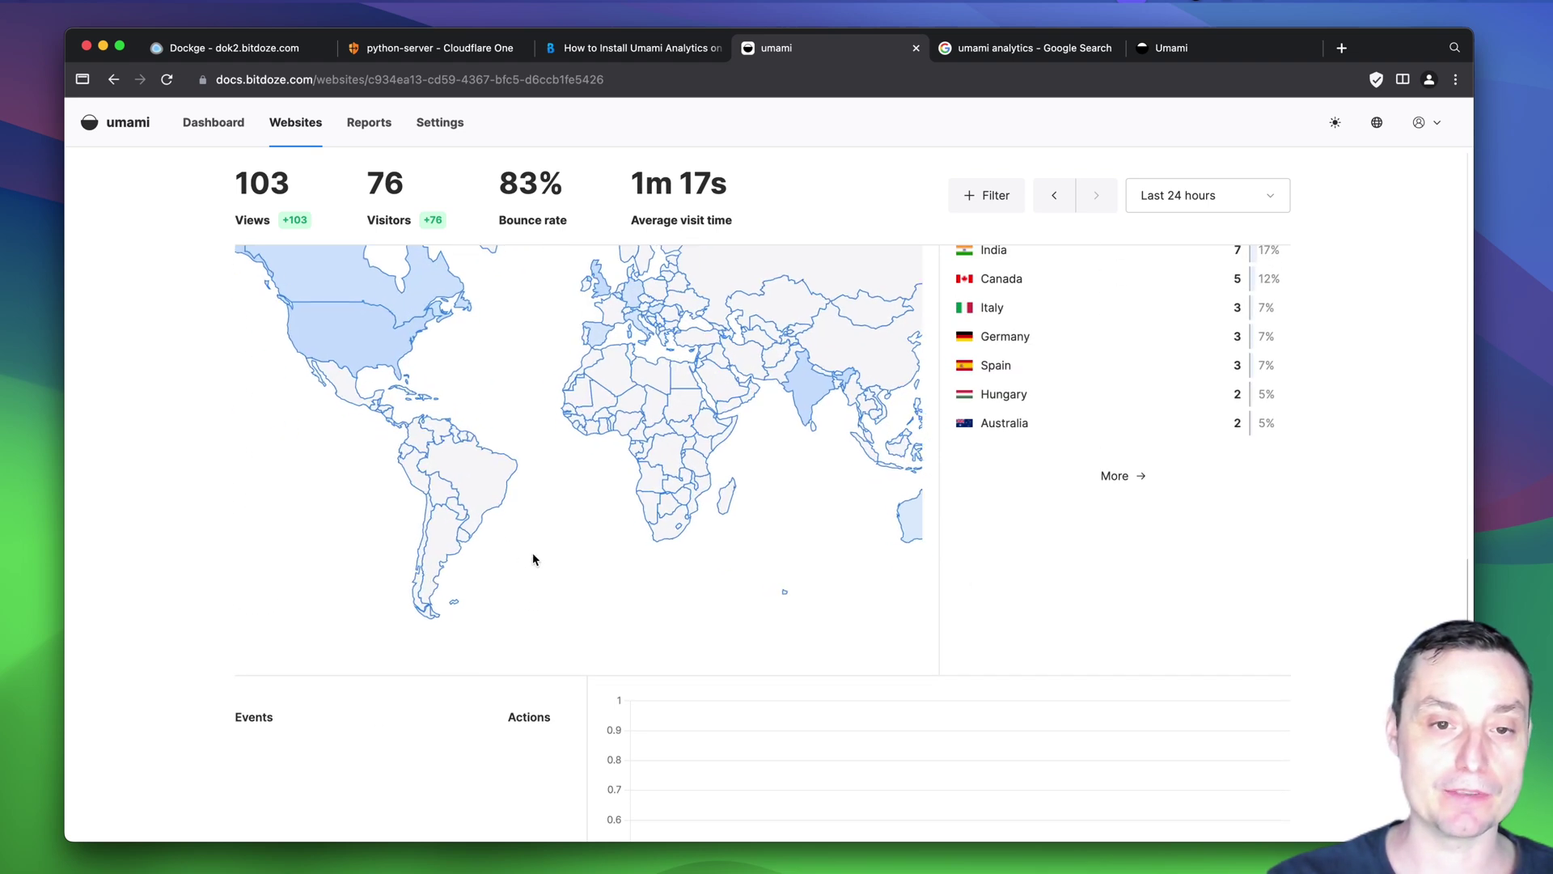
scroll(1162, 513, up, 13)
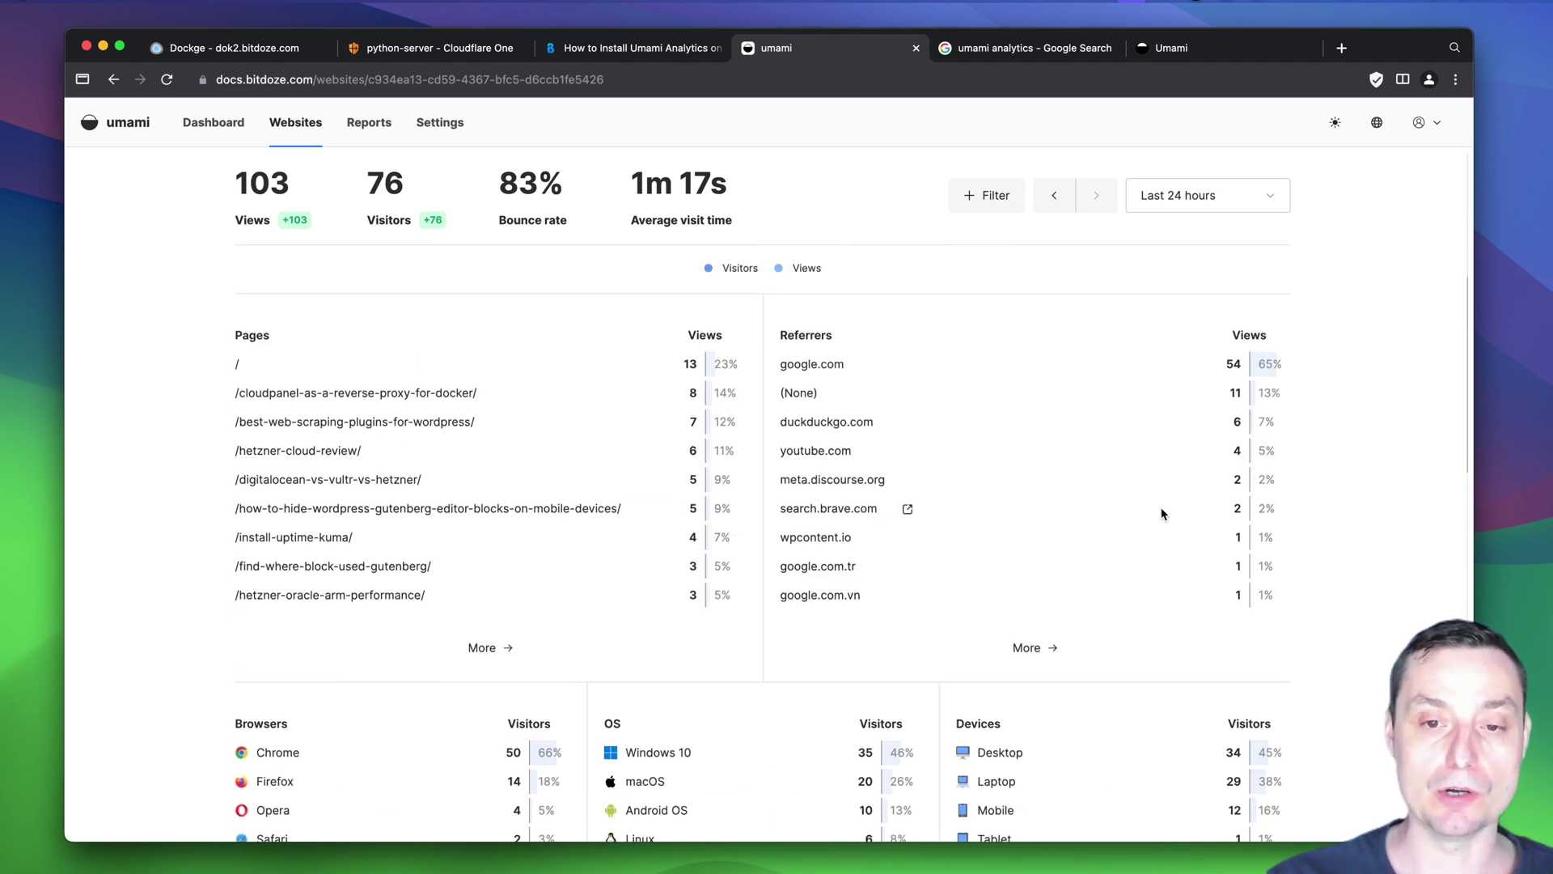
click(1032, 648)
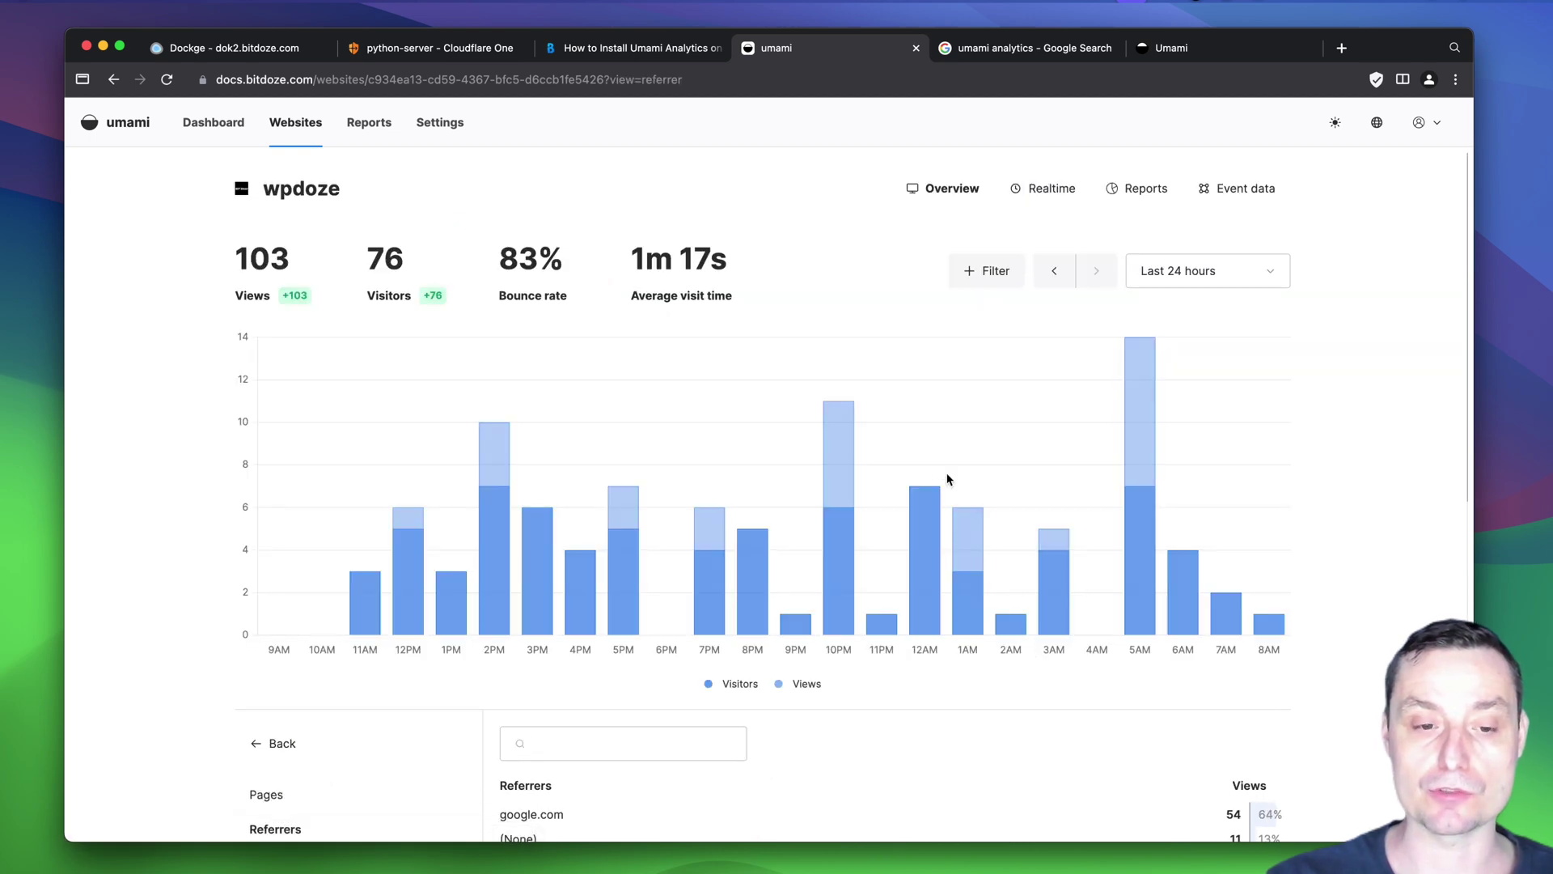
scroll(943, 477, down, 5)
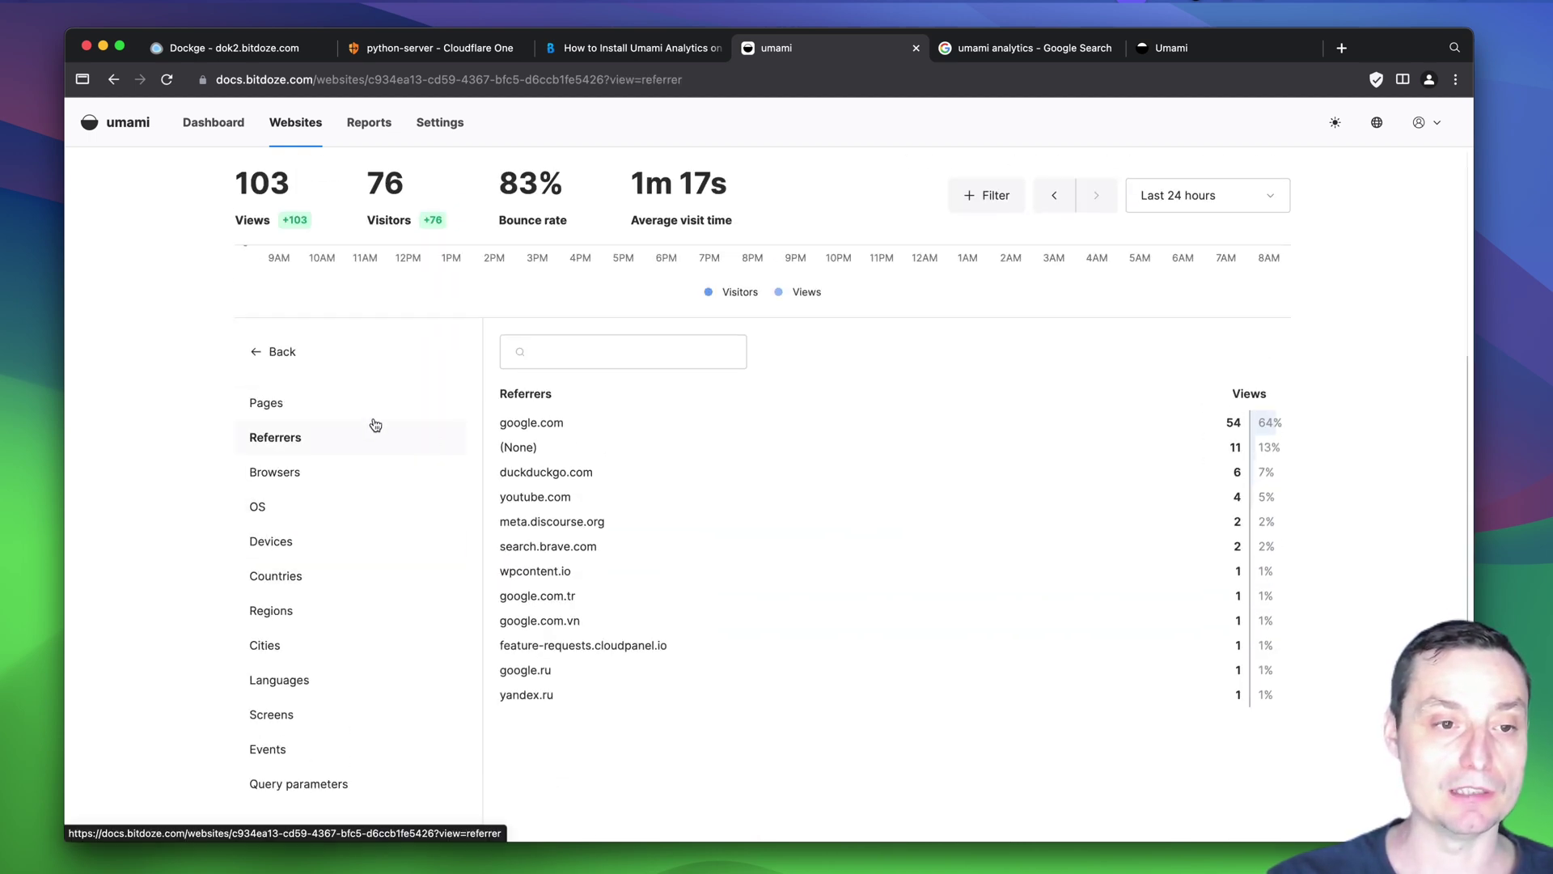
scroll(842, 493, up, 1)
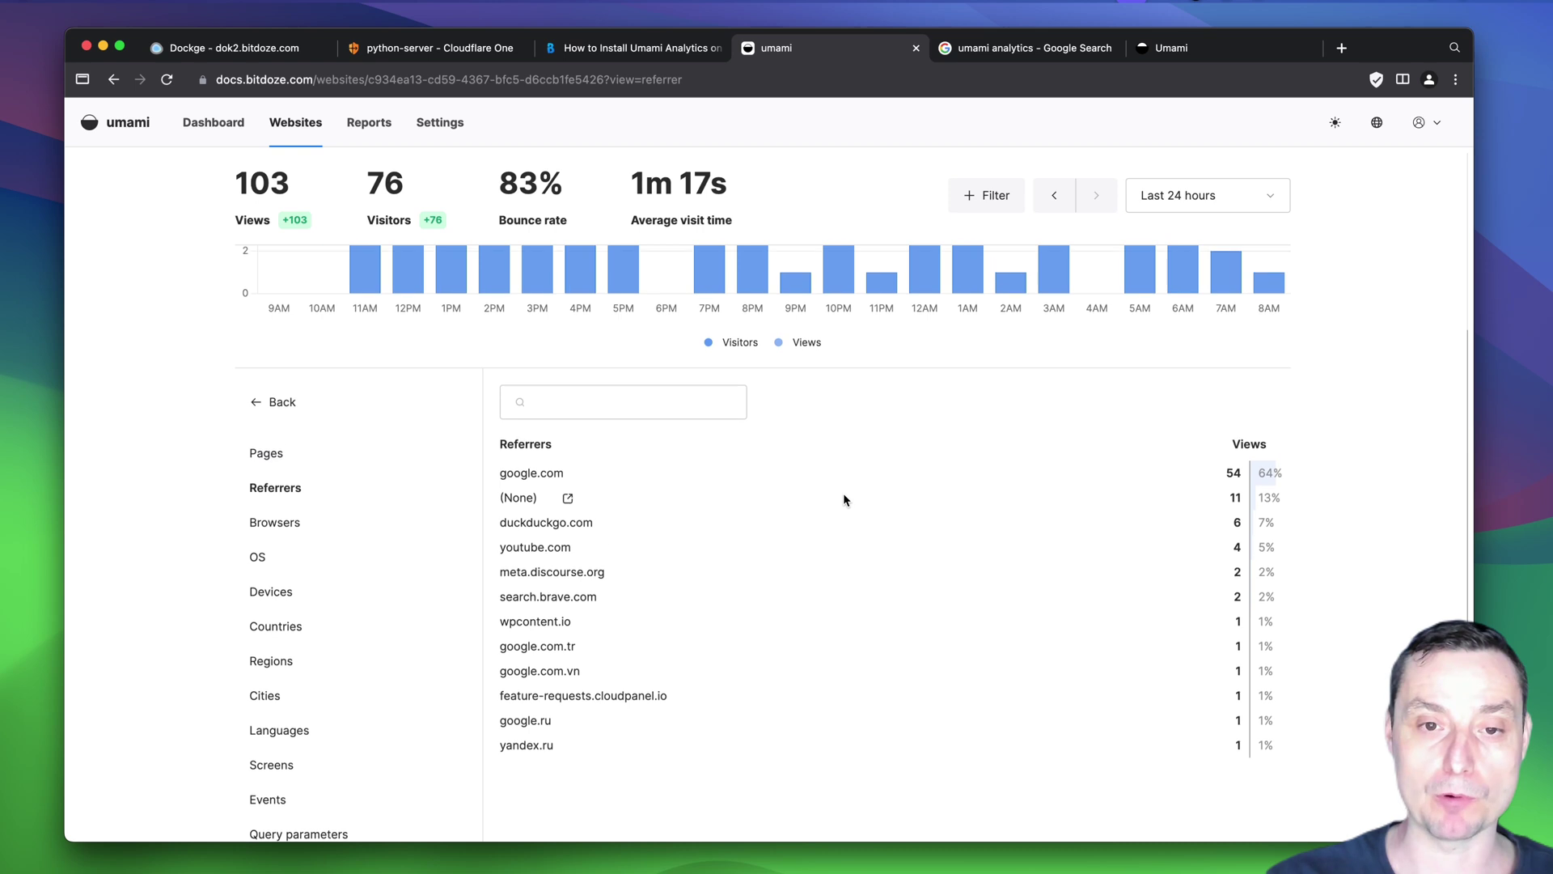
scroll(843, 495, up, 3)
scroll(838, 492, down, 4)
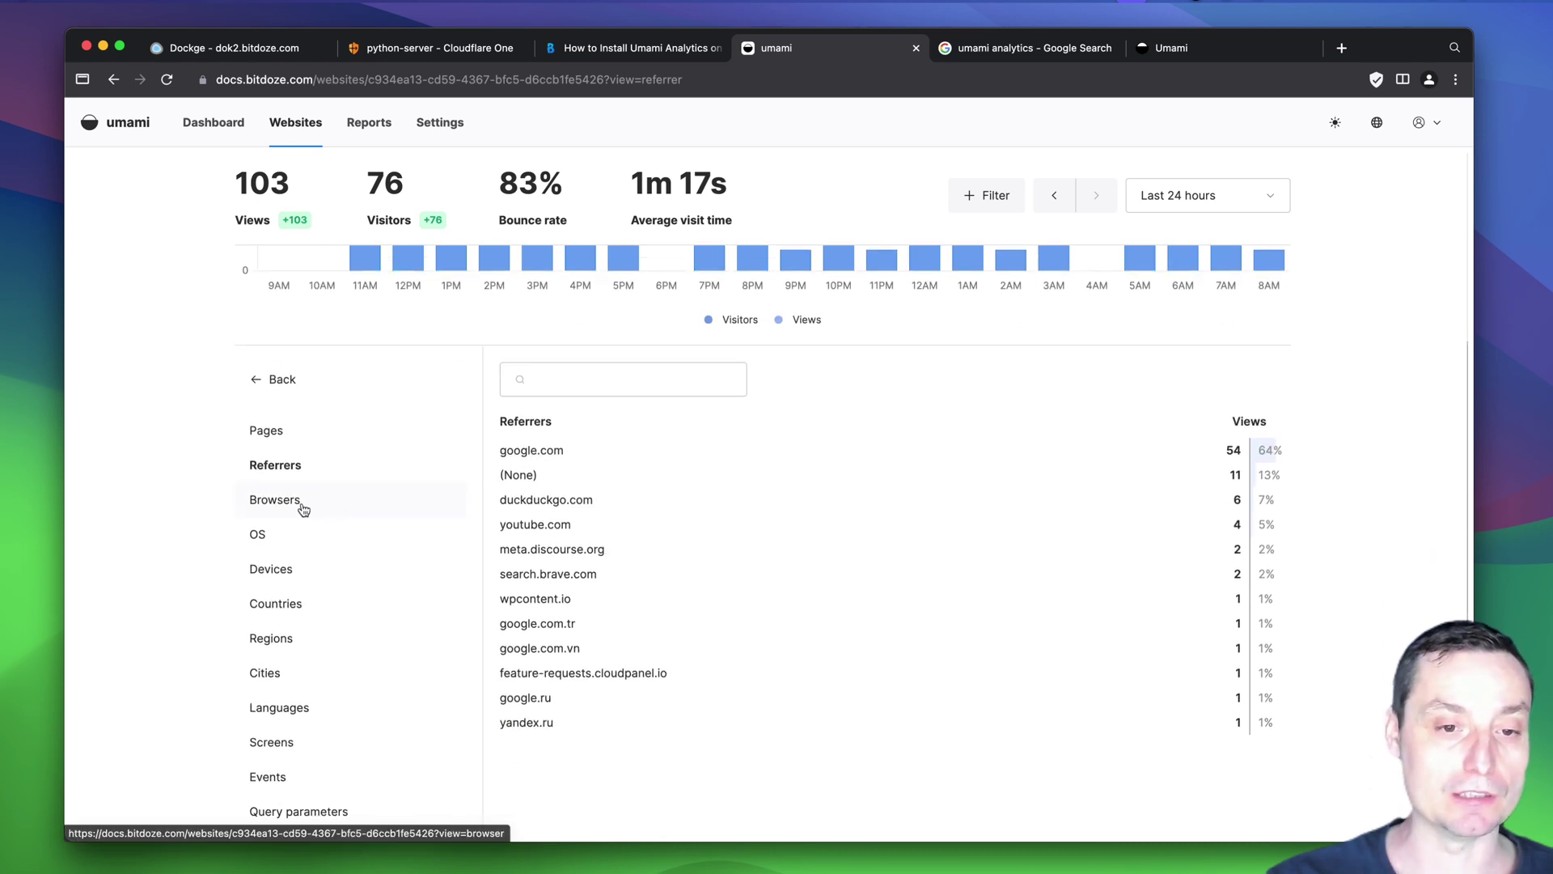
click(301, 503)
click(298, 466)
scroll(351, 524, up, 2)
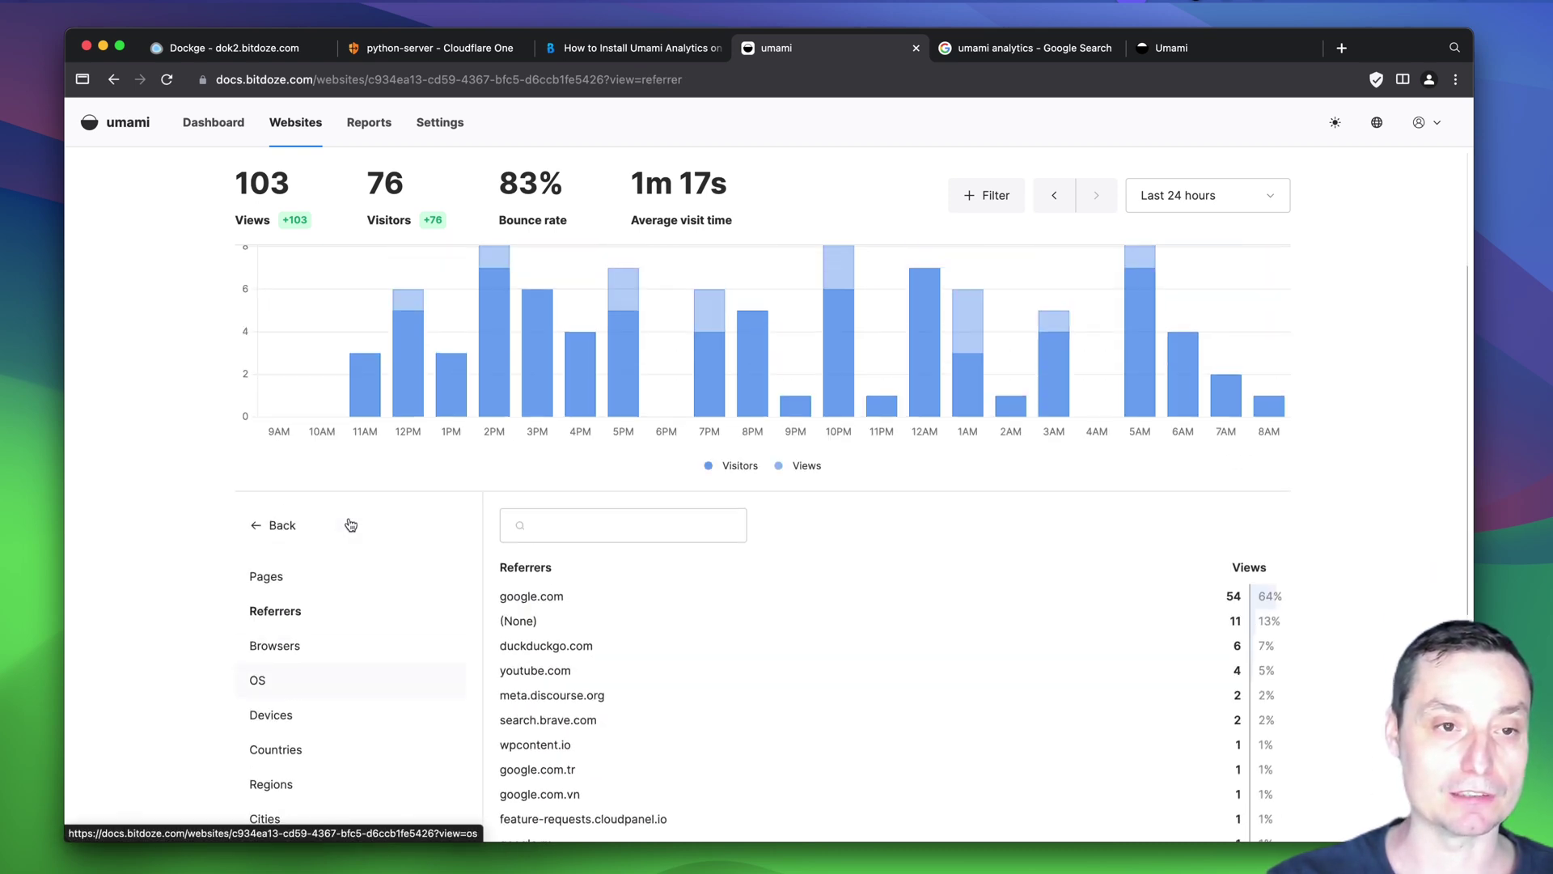
scroll(350, 525, up, 3)
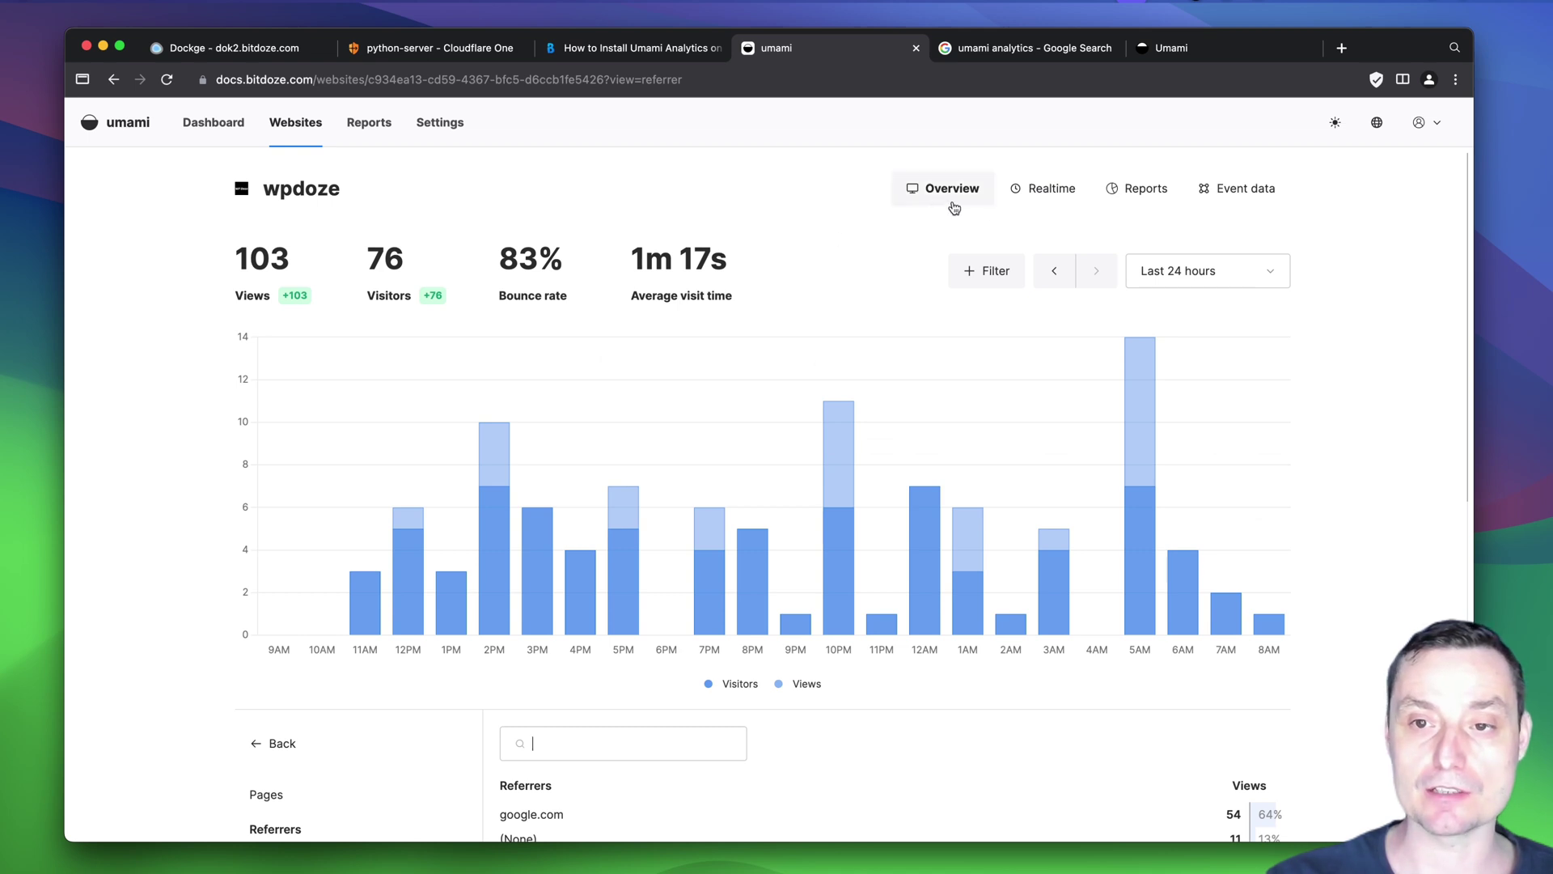
click(1032, 197)
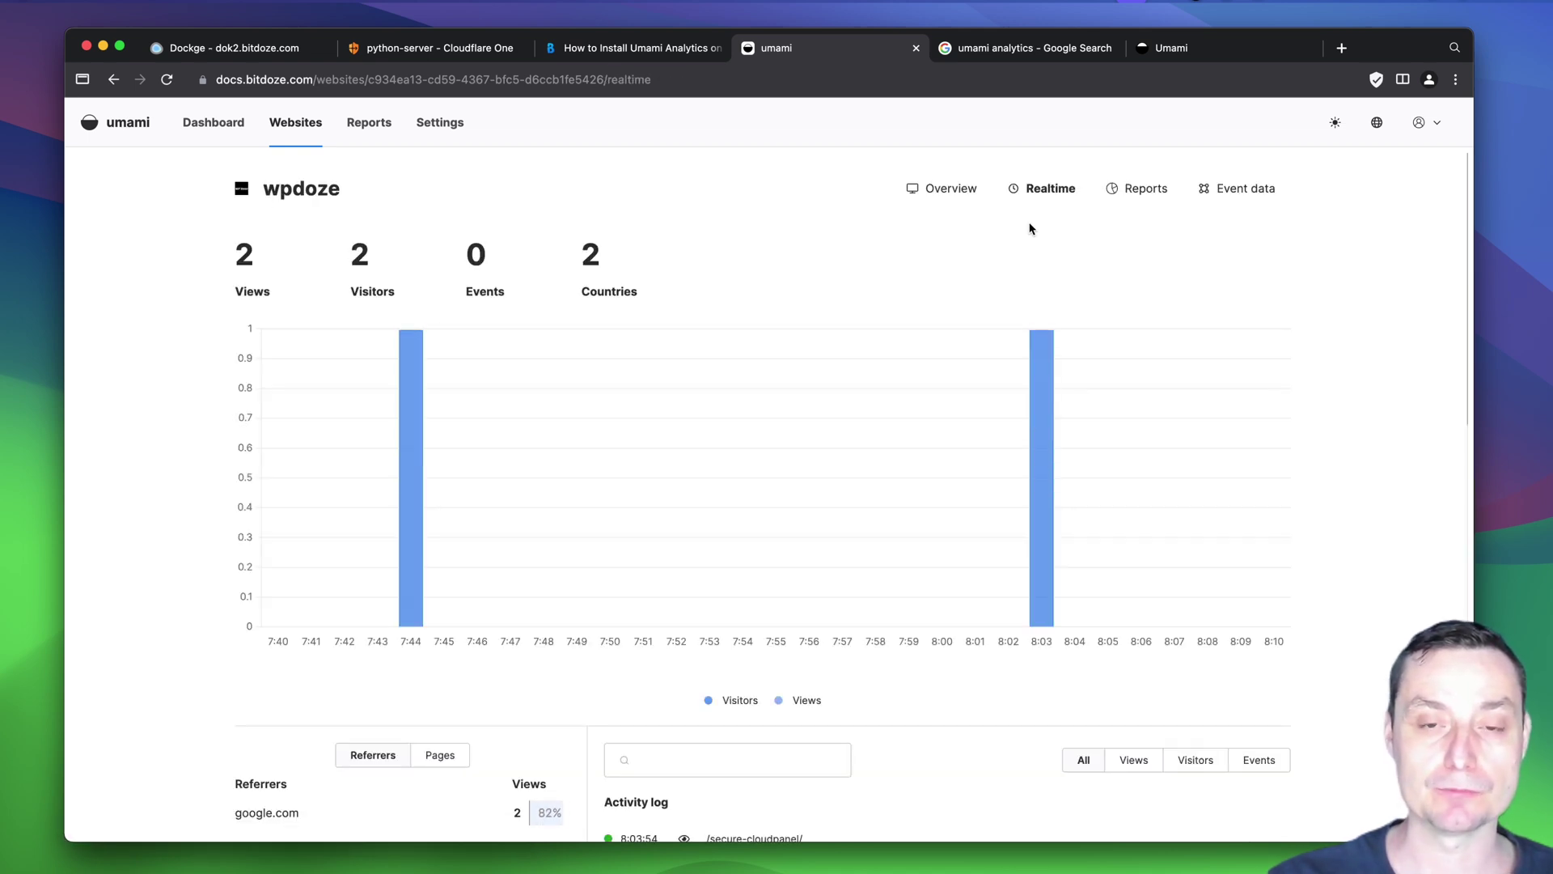
scroll(478, 333, down, 2)
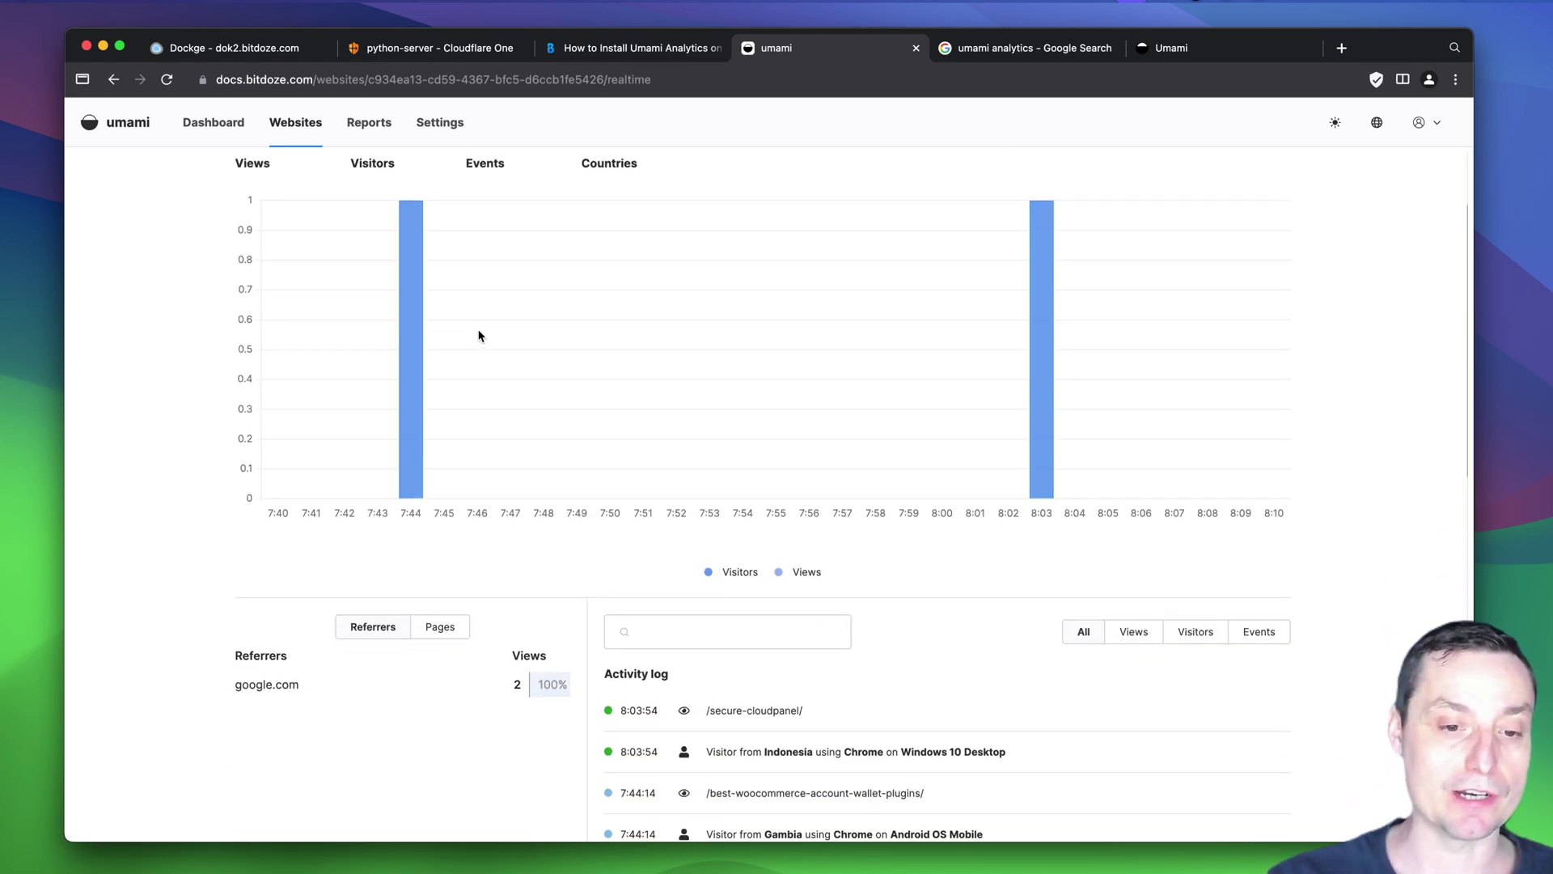
scroll(761, 361, down, 5)
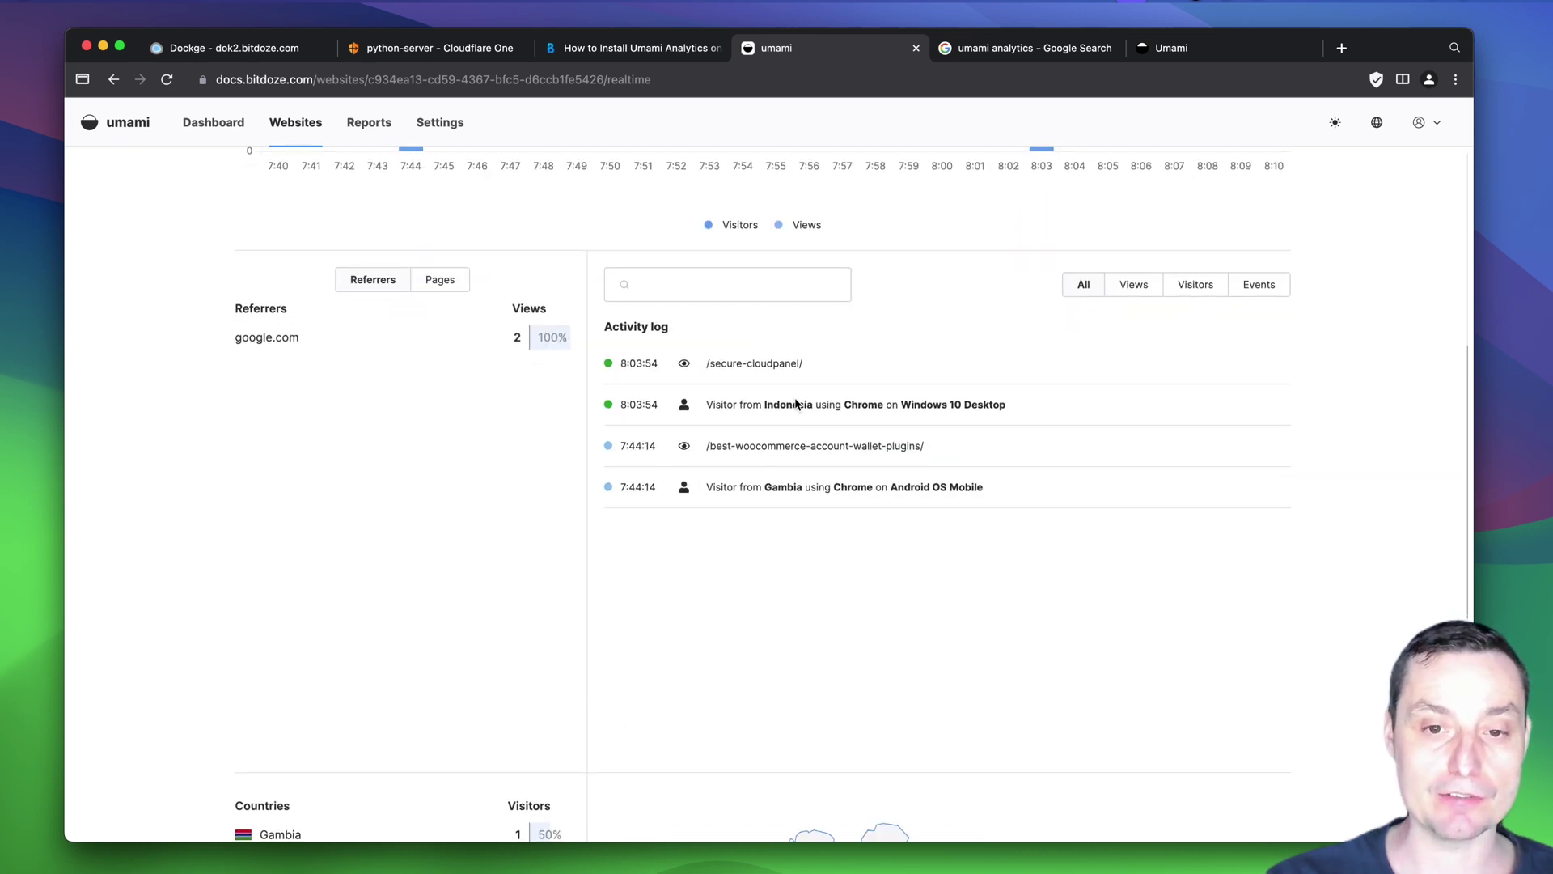
scroll(828, 397, down, 2)
scroll(807, 366, down, 5)
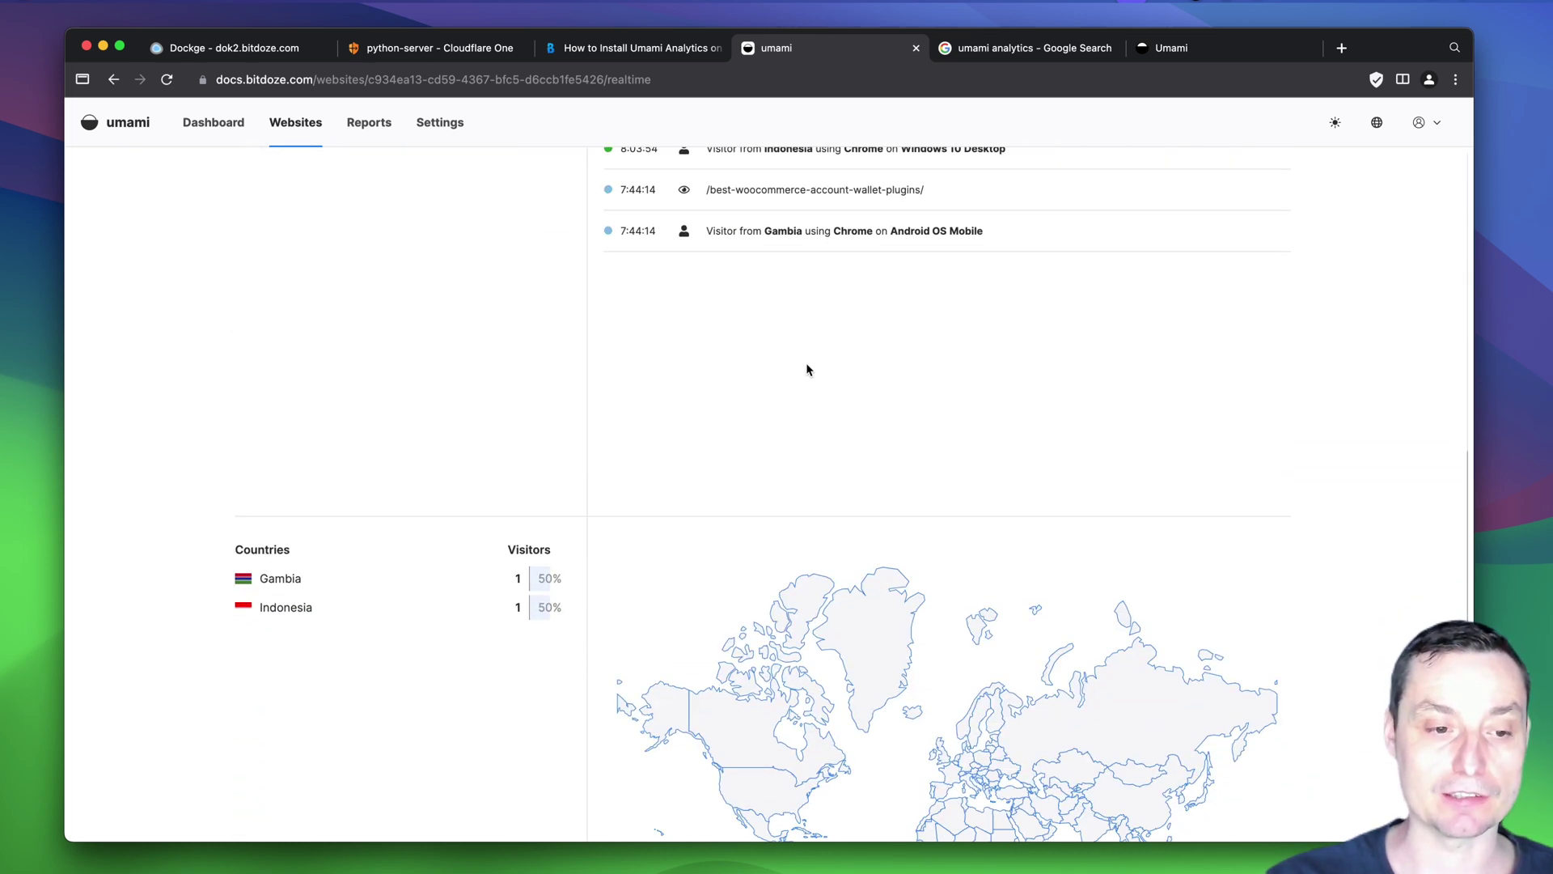
scroll(809, 364, up, 15)
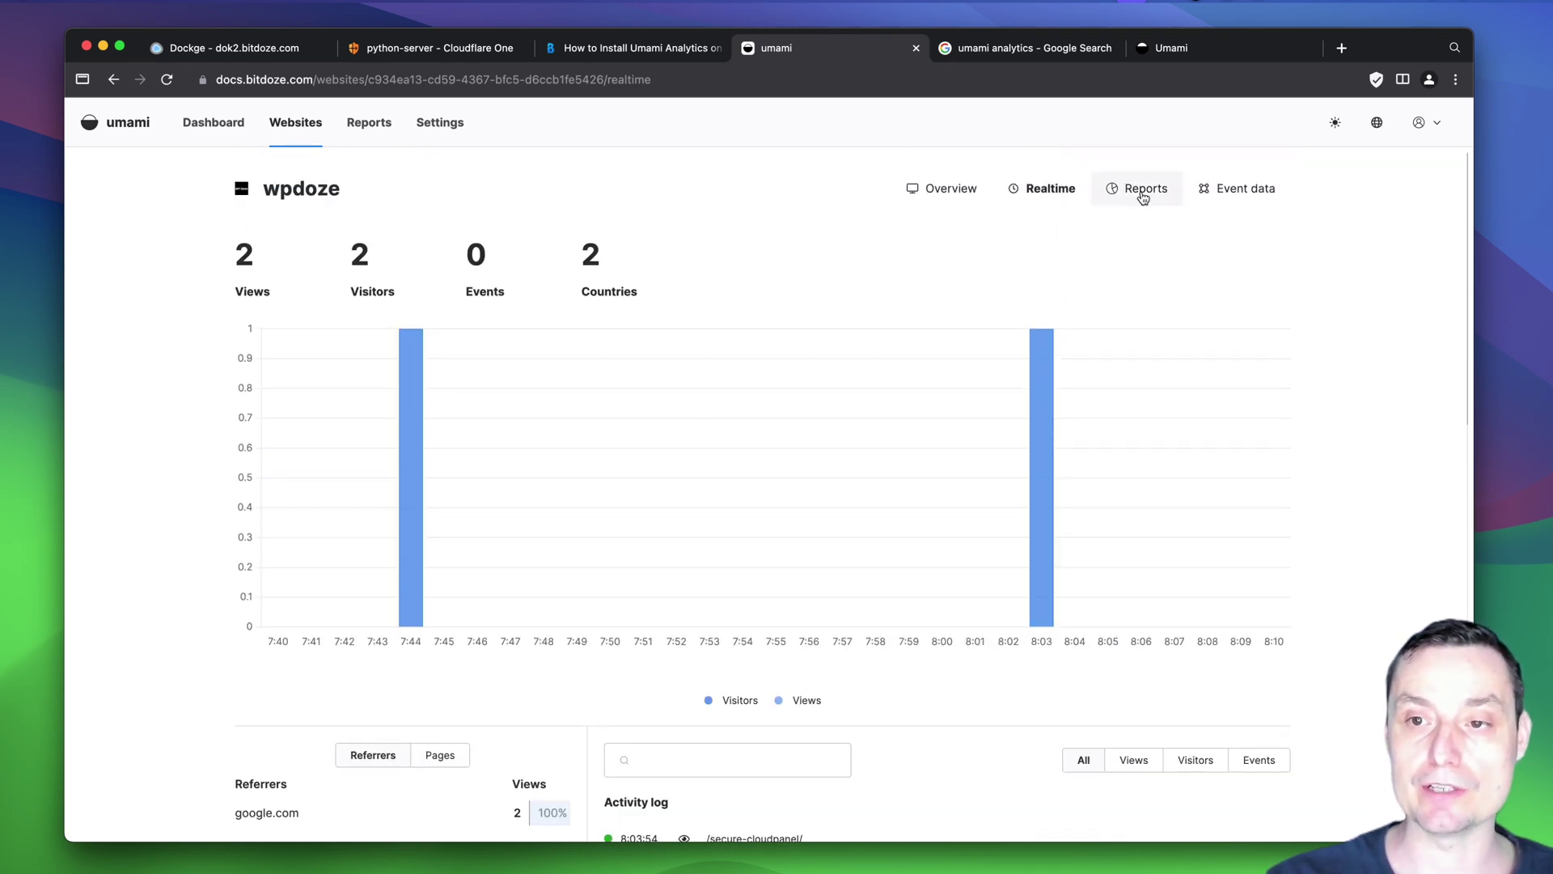
Open wpdoze's saved 'google traffic' report and run it to list google.com referrals by page.
click(1143, 196)
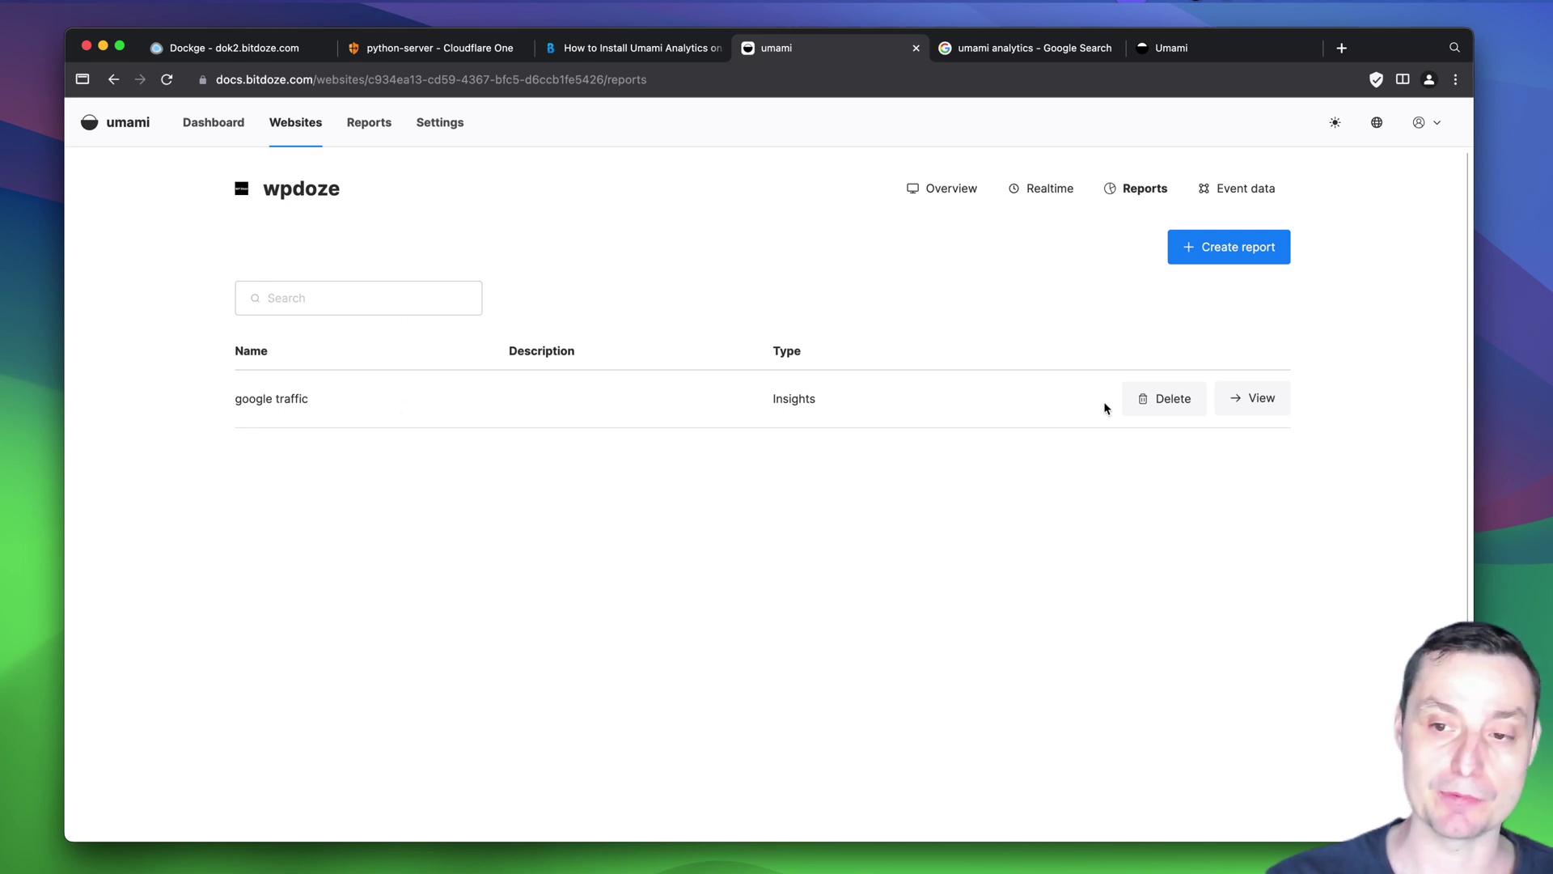
click(1251, 403)
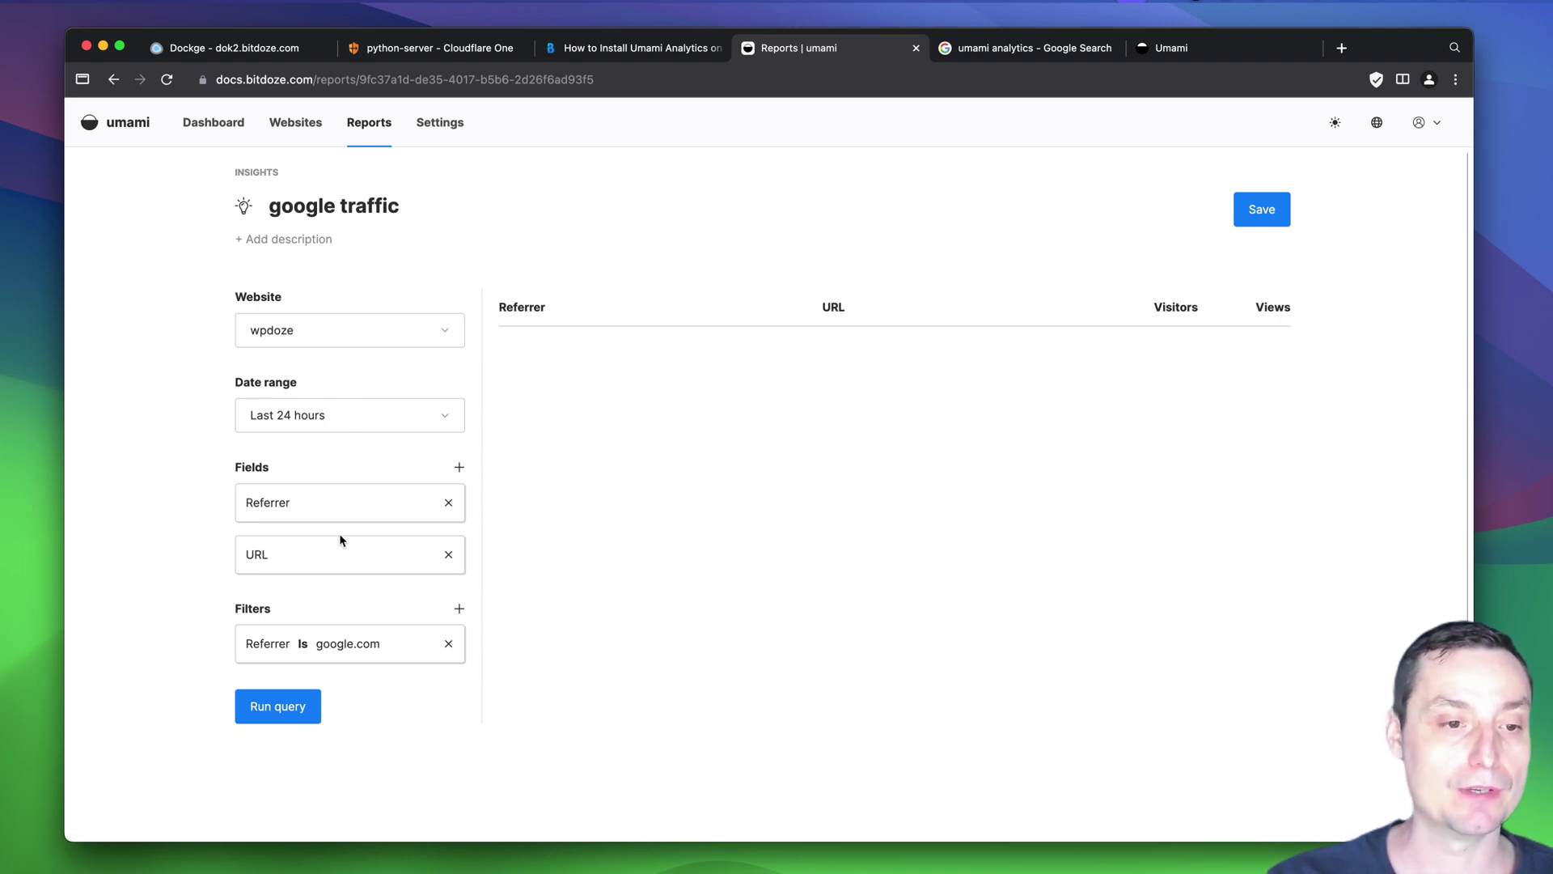
scroll(332, 526, down, 1)
click(271, 657)
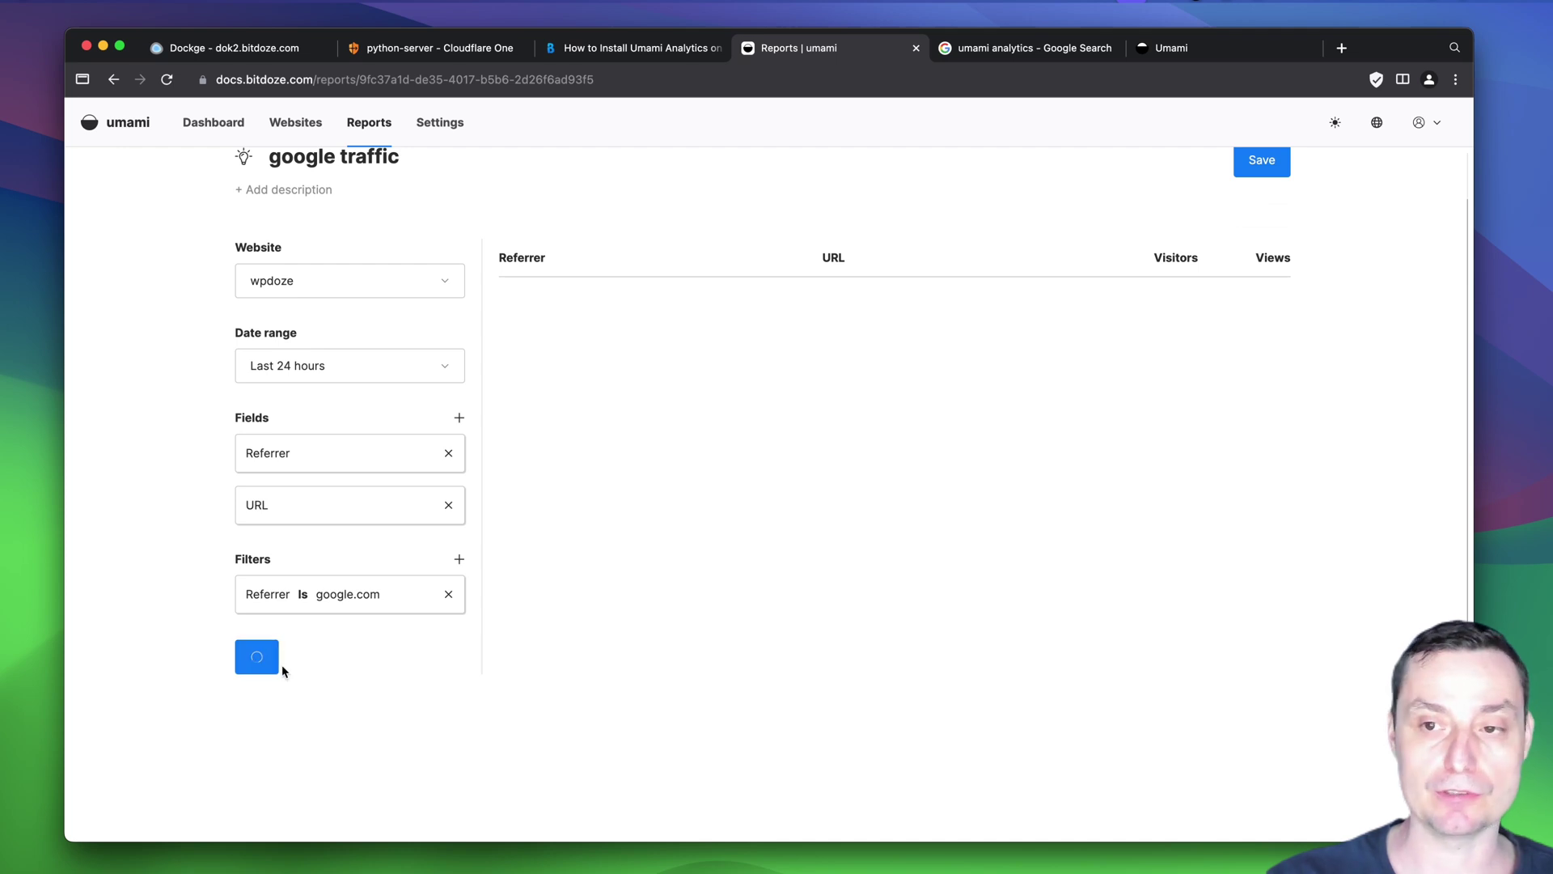
scroll(977, 313, down, 5)
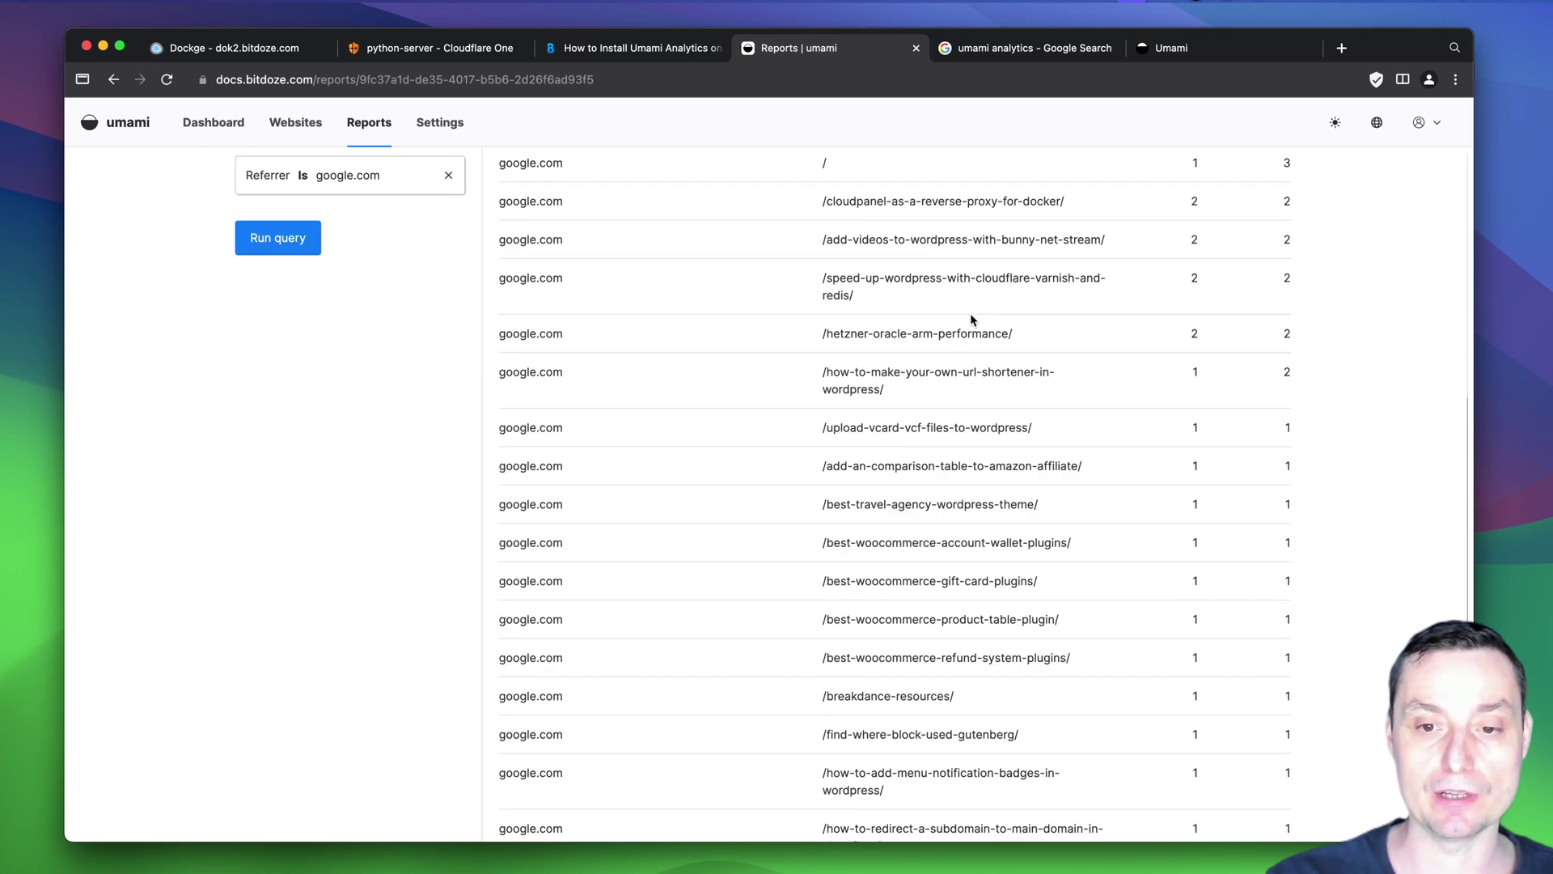
scroll(971, 316, up, 6)
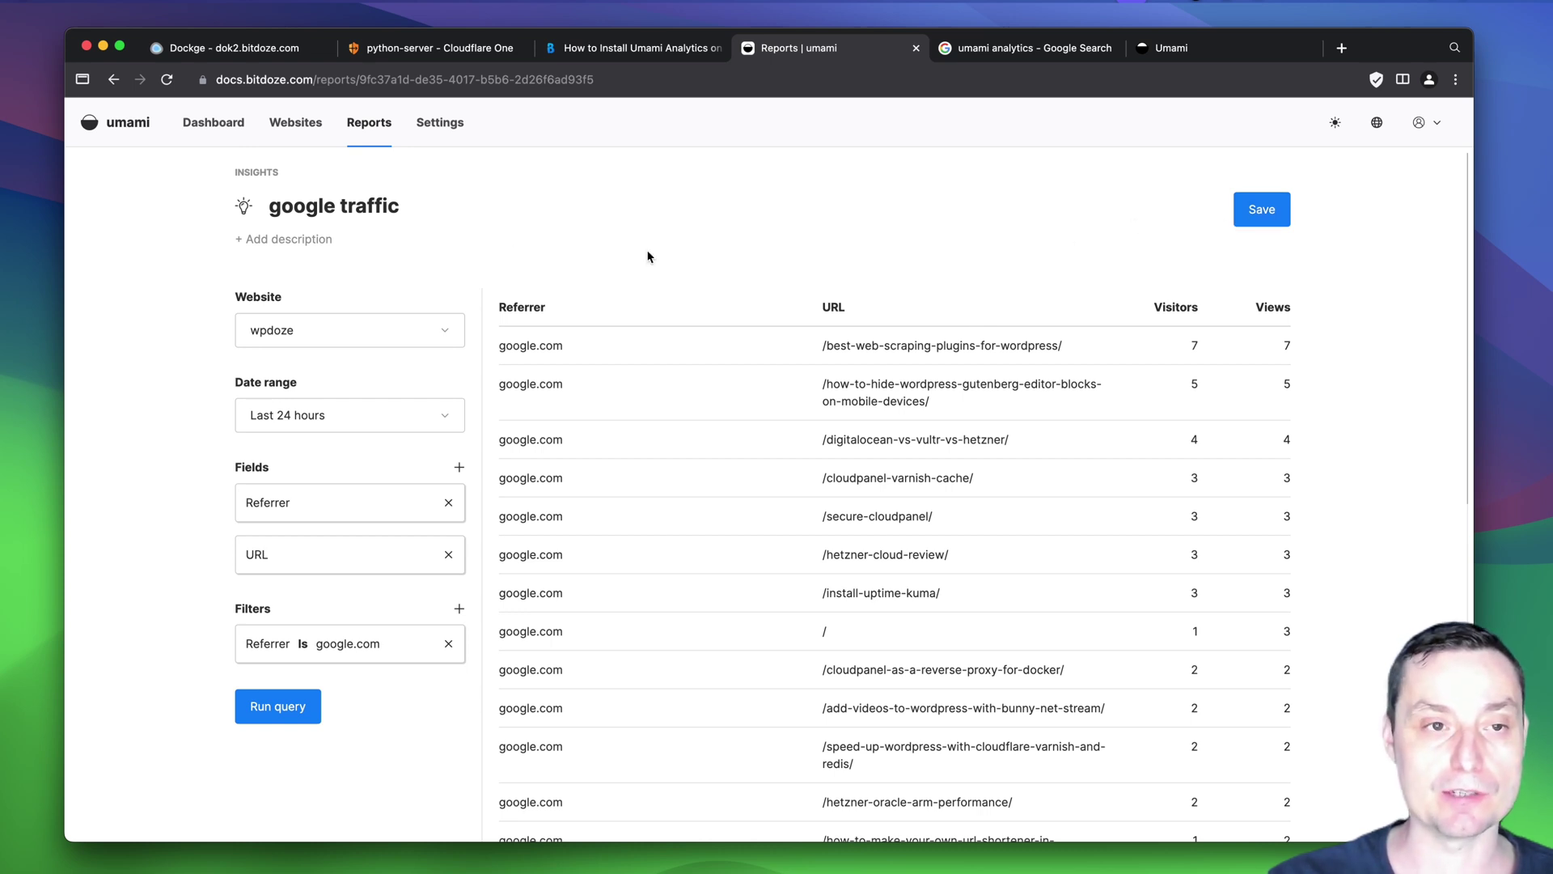
Check the Websites list and team websites, then open Settings listing bitdoze and wpdoze.
click(293, 124)
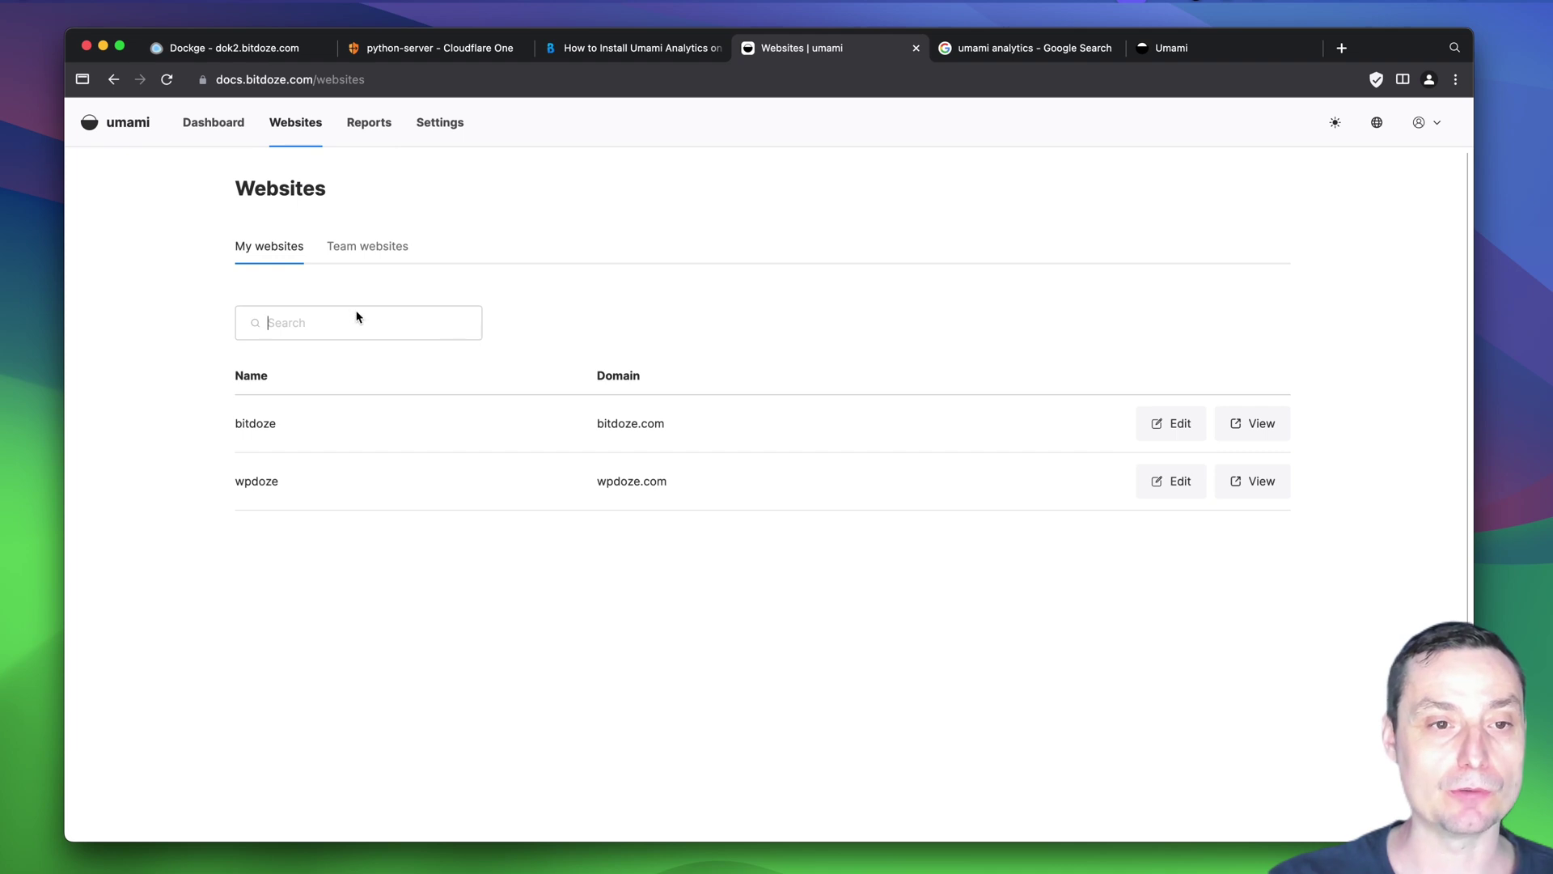
click(354, 248)
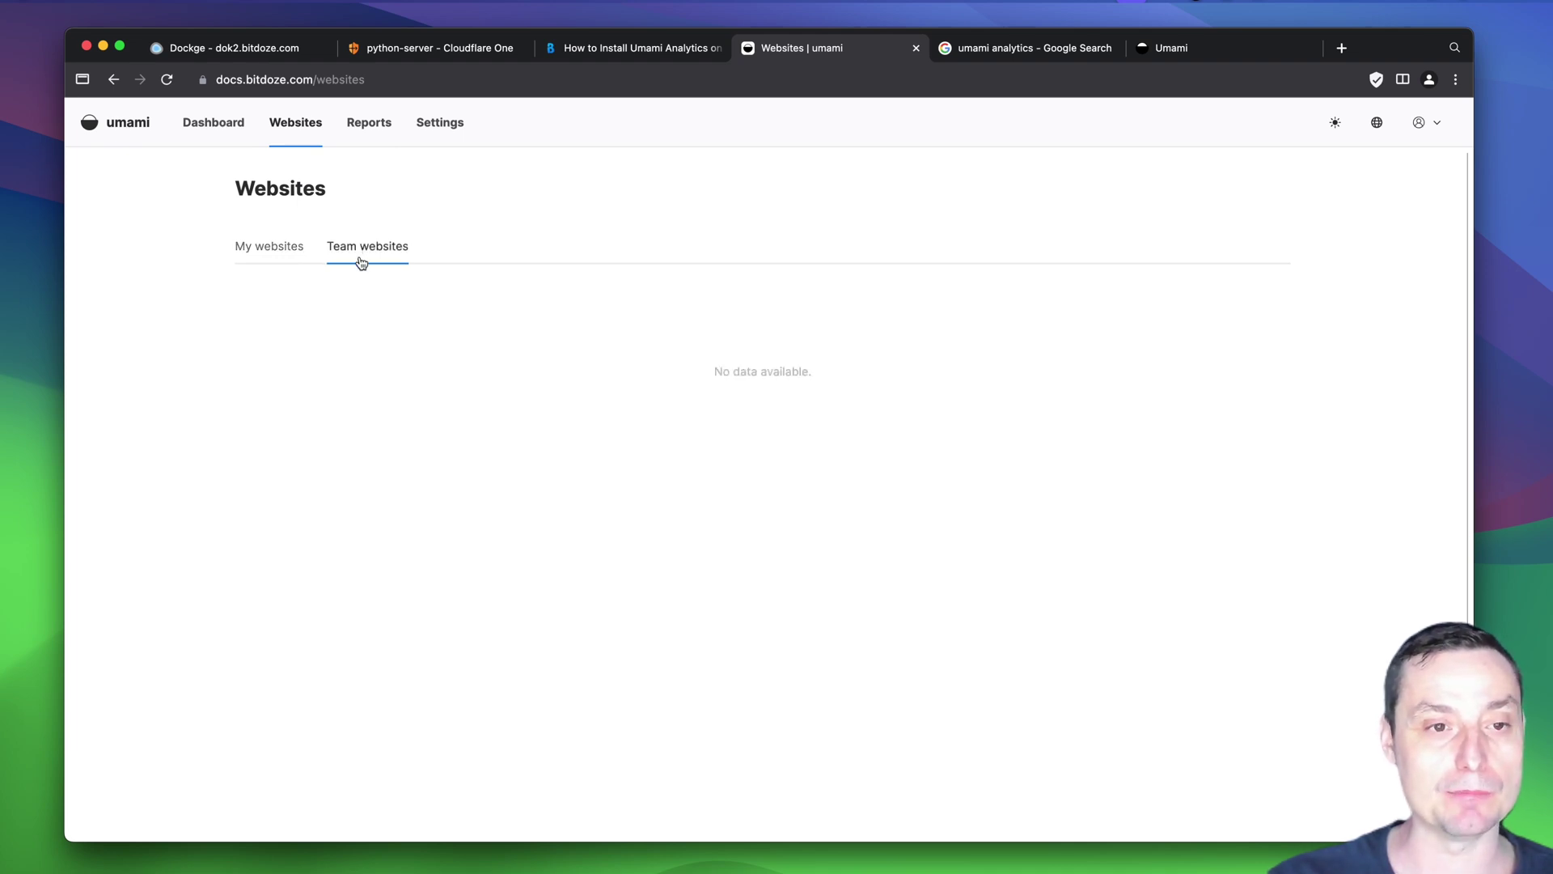
click(429, 128)
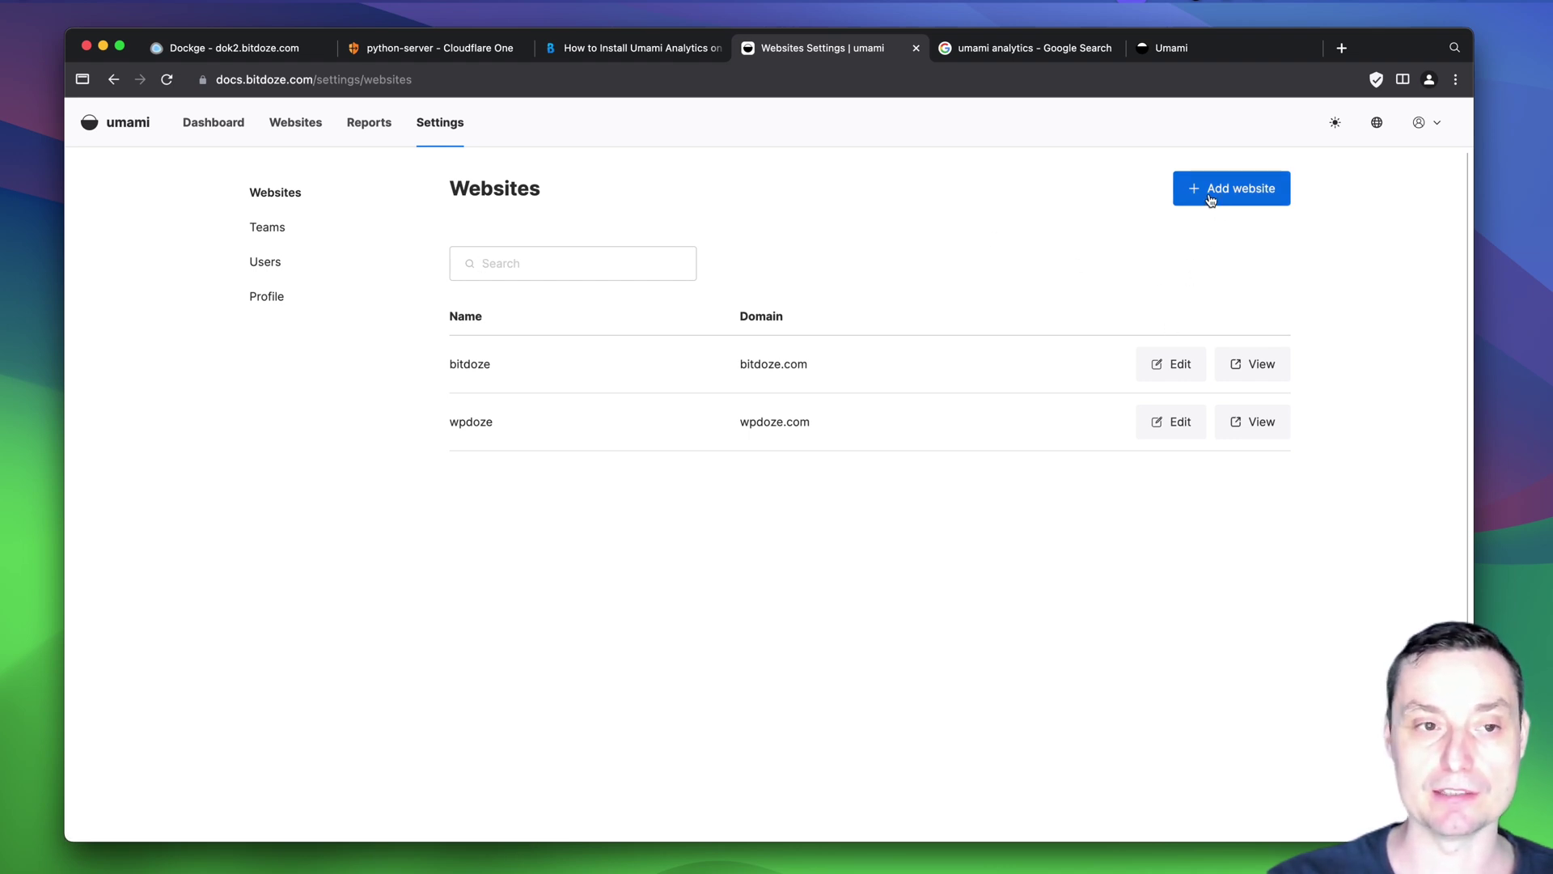
Browse the Teams, Users and Profile settings, leaving the language unchanged, then return to the Dashboard.
click(262, 240)
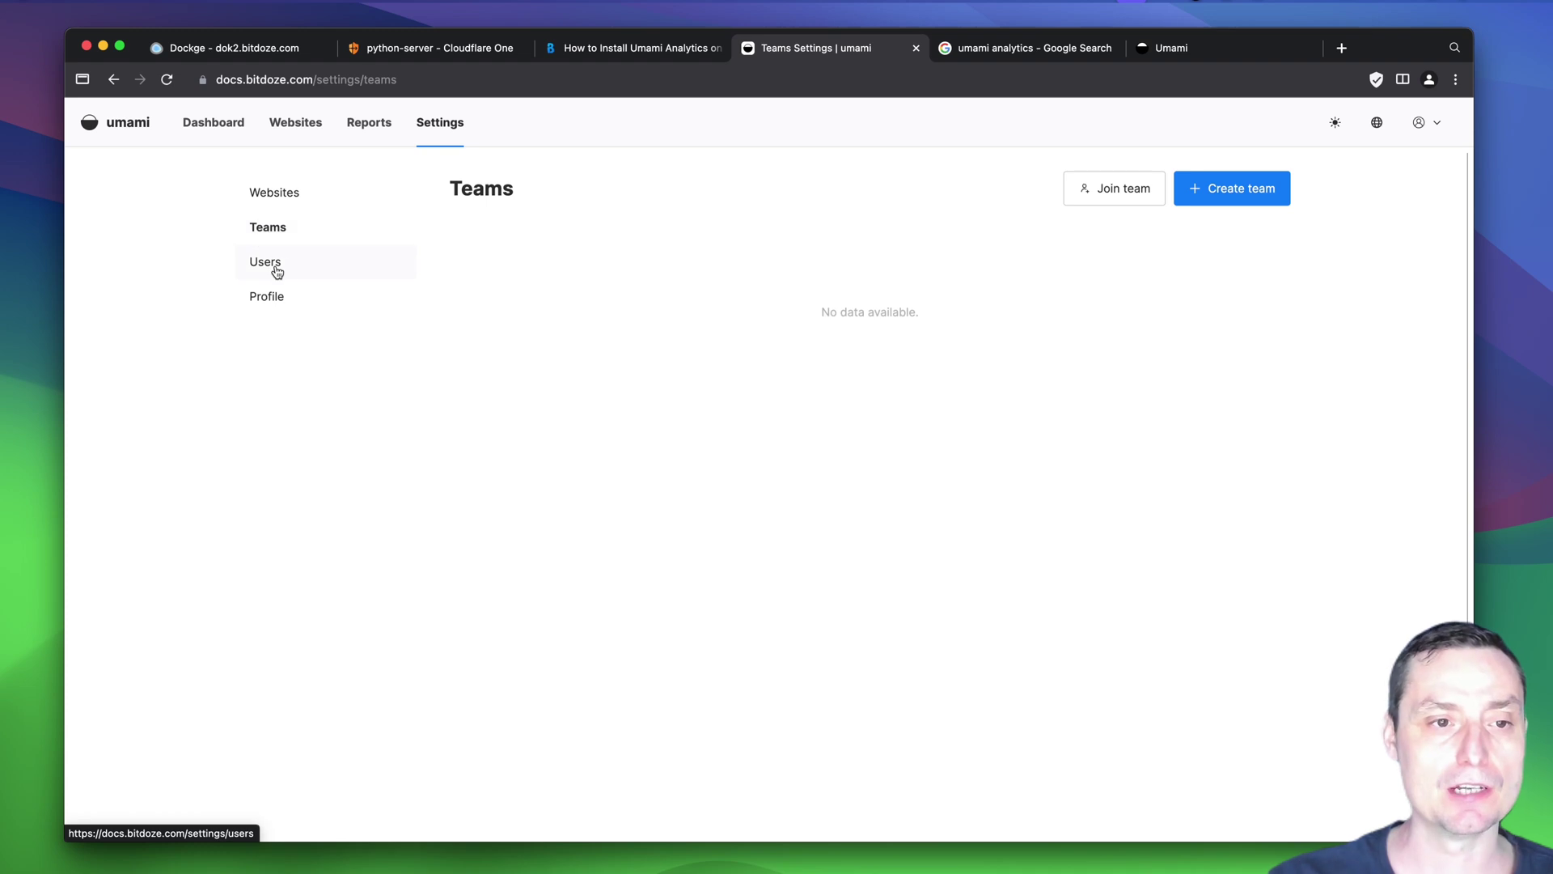
click(275, 270)
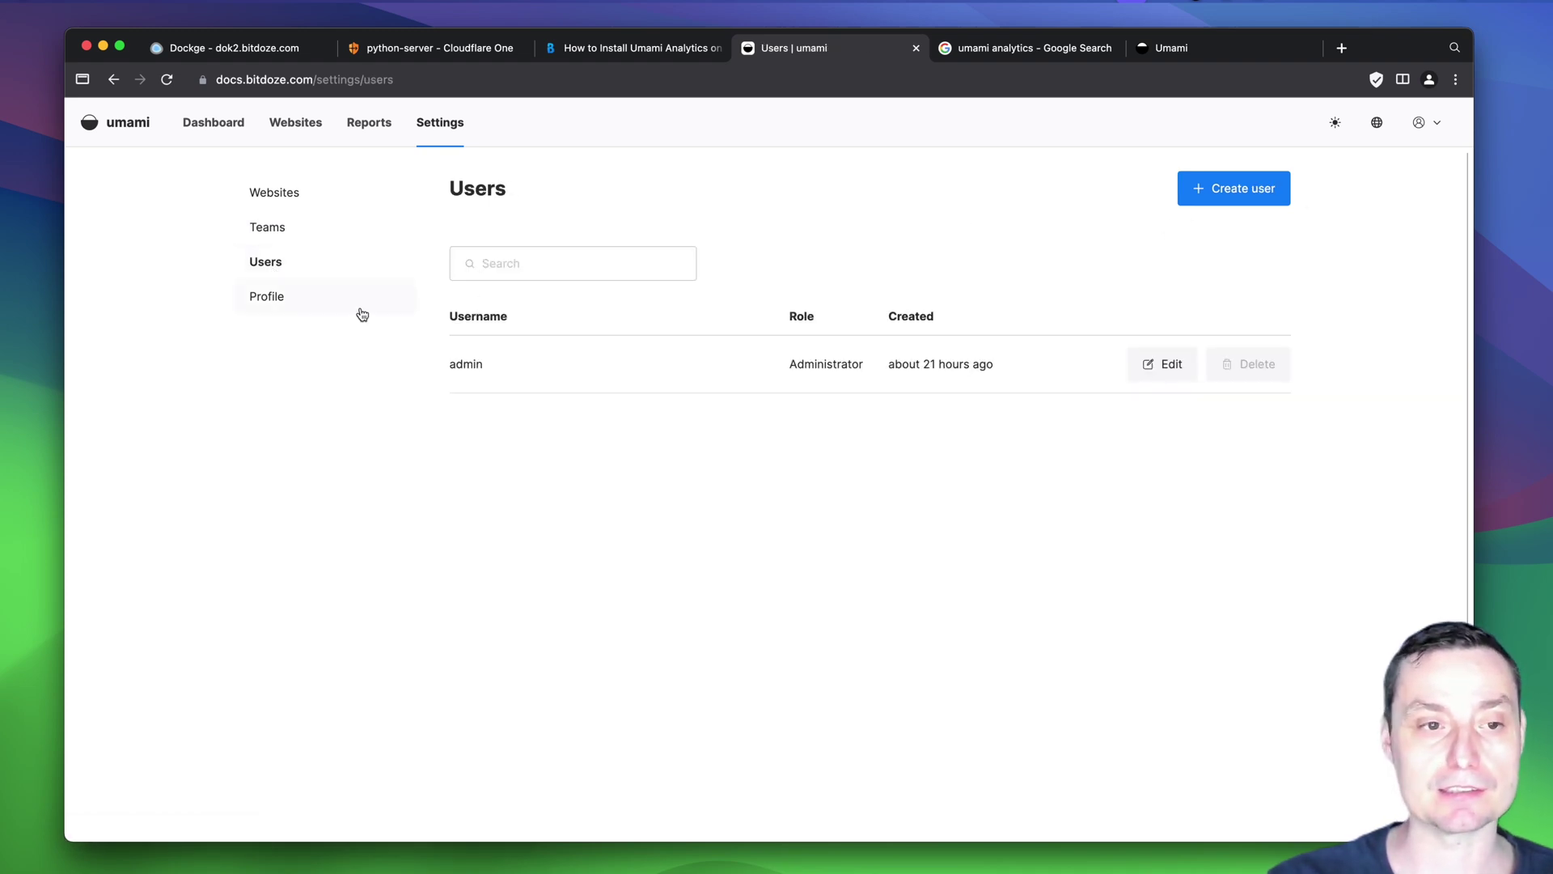
click(250, 311)
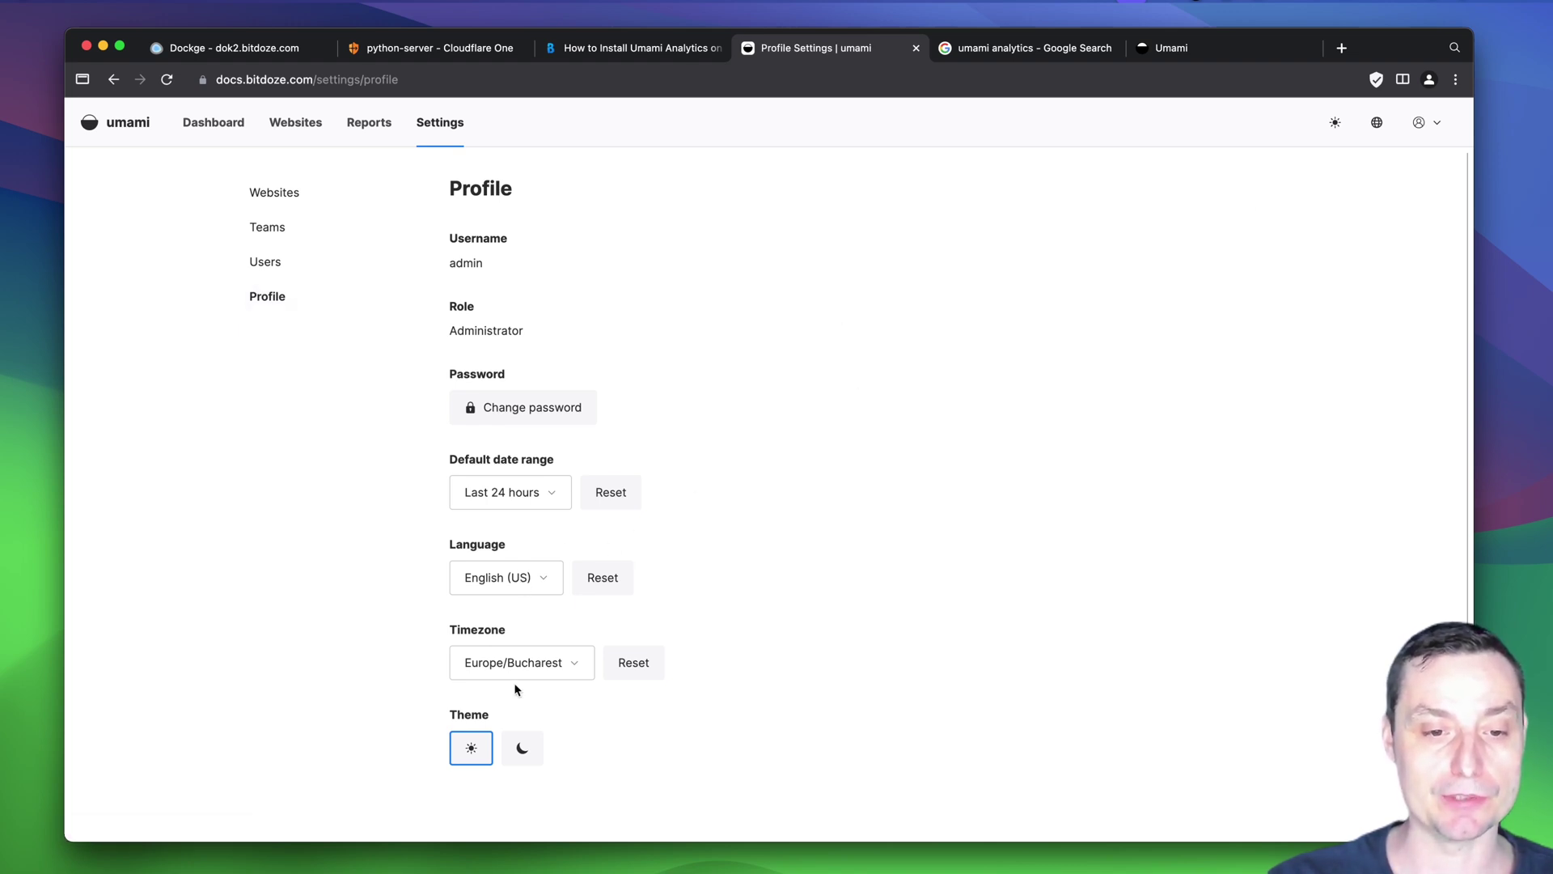
click(521, 579)
click(526, 581)
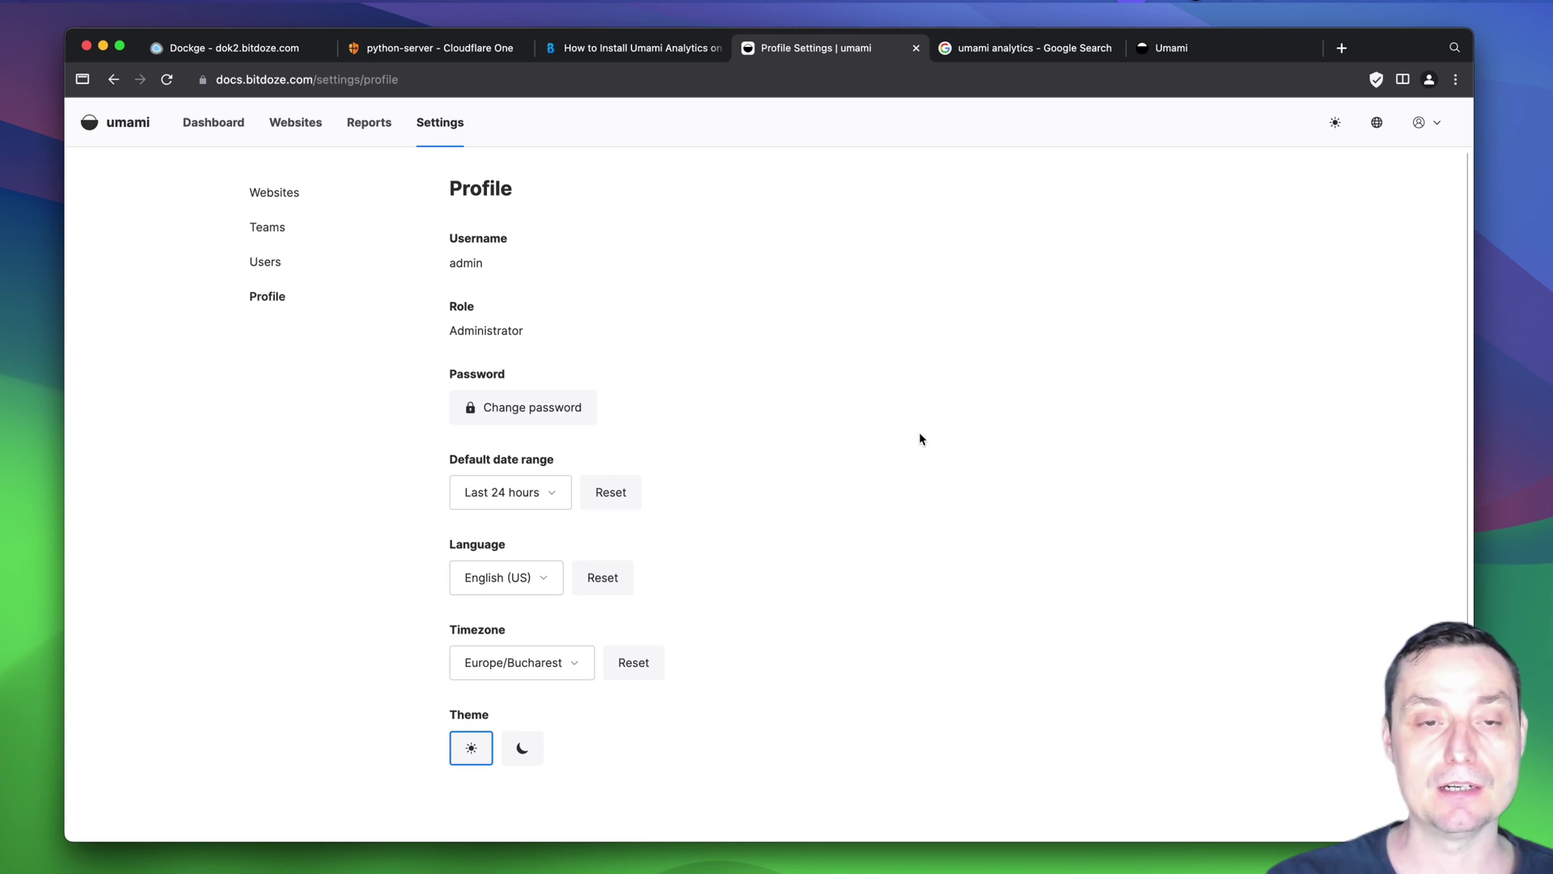
click(201, 135)
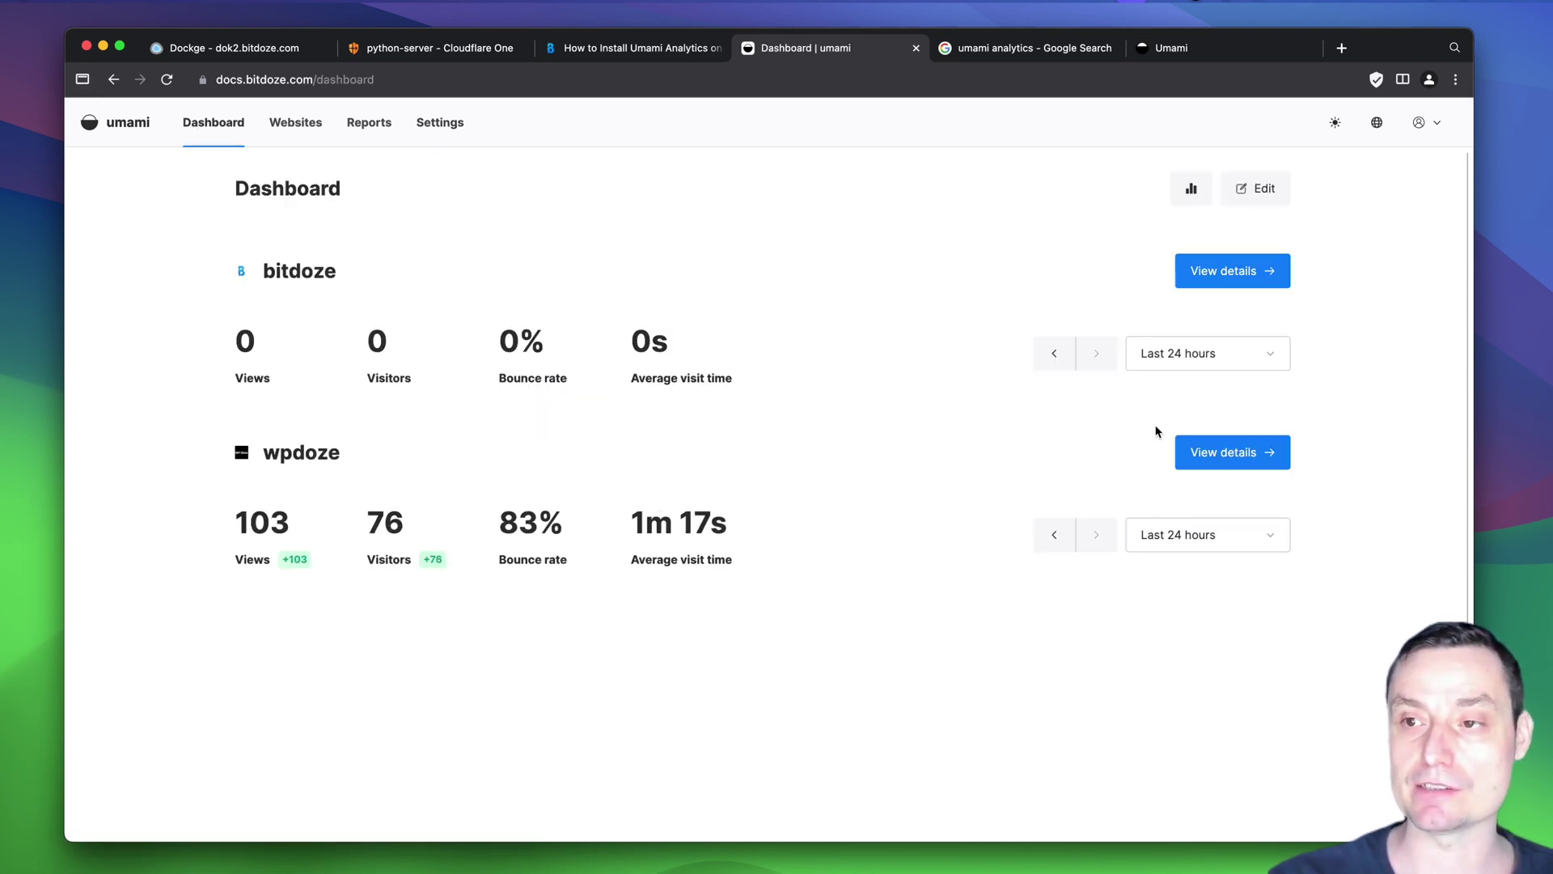
Turn on Umami's dark theme and bring up the 'How to Install Umami Analytics on Docker' article.
click(1335, 125)
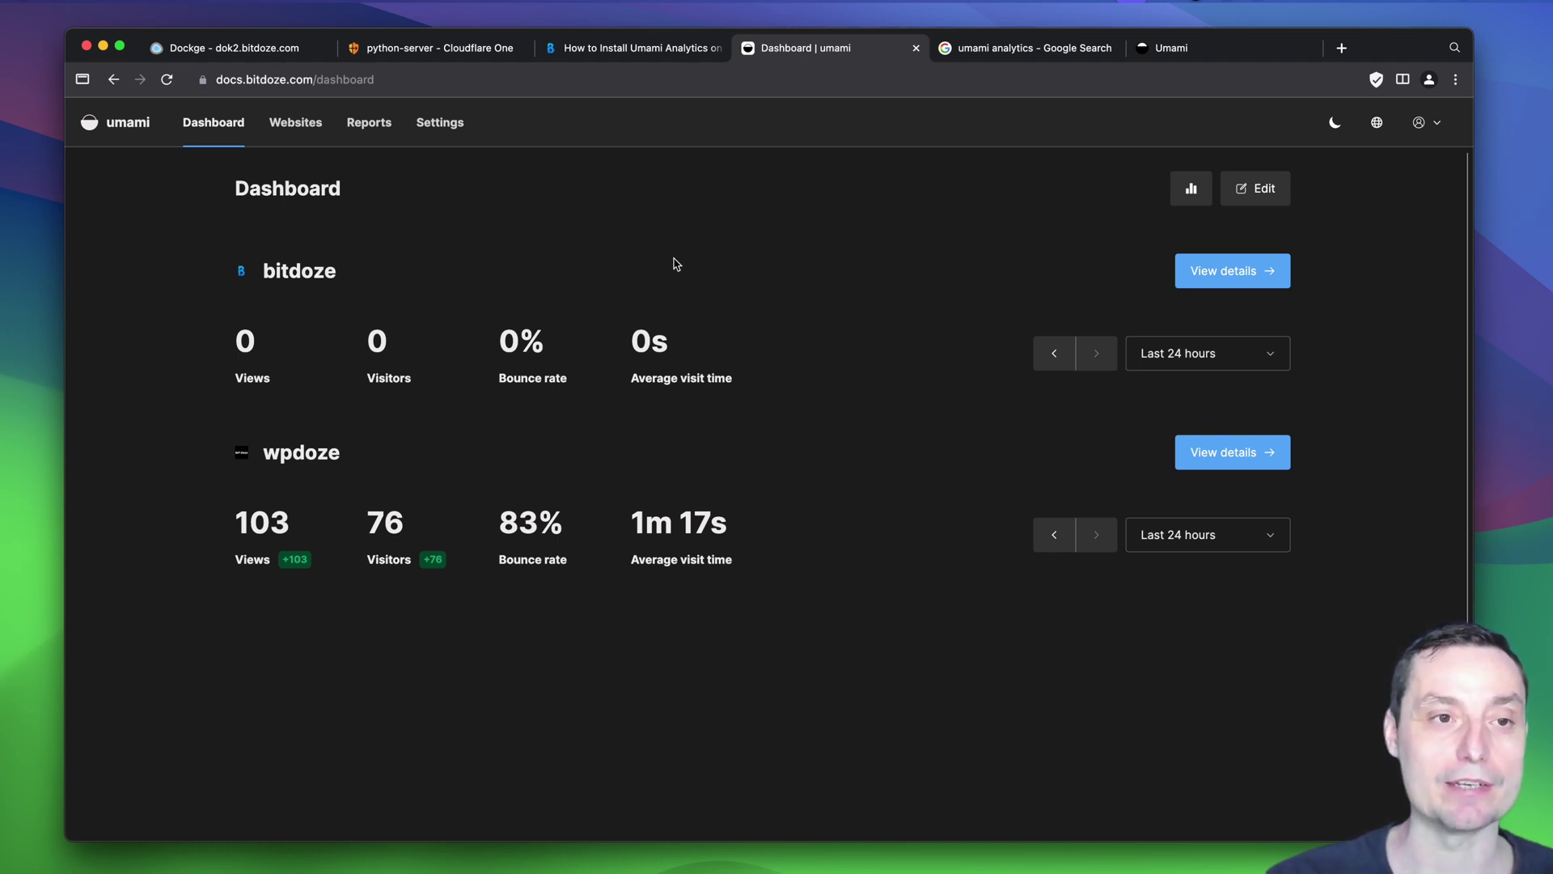
key(ctrl+shift+Tab)
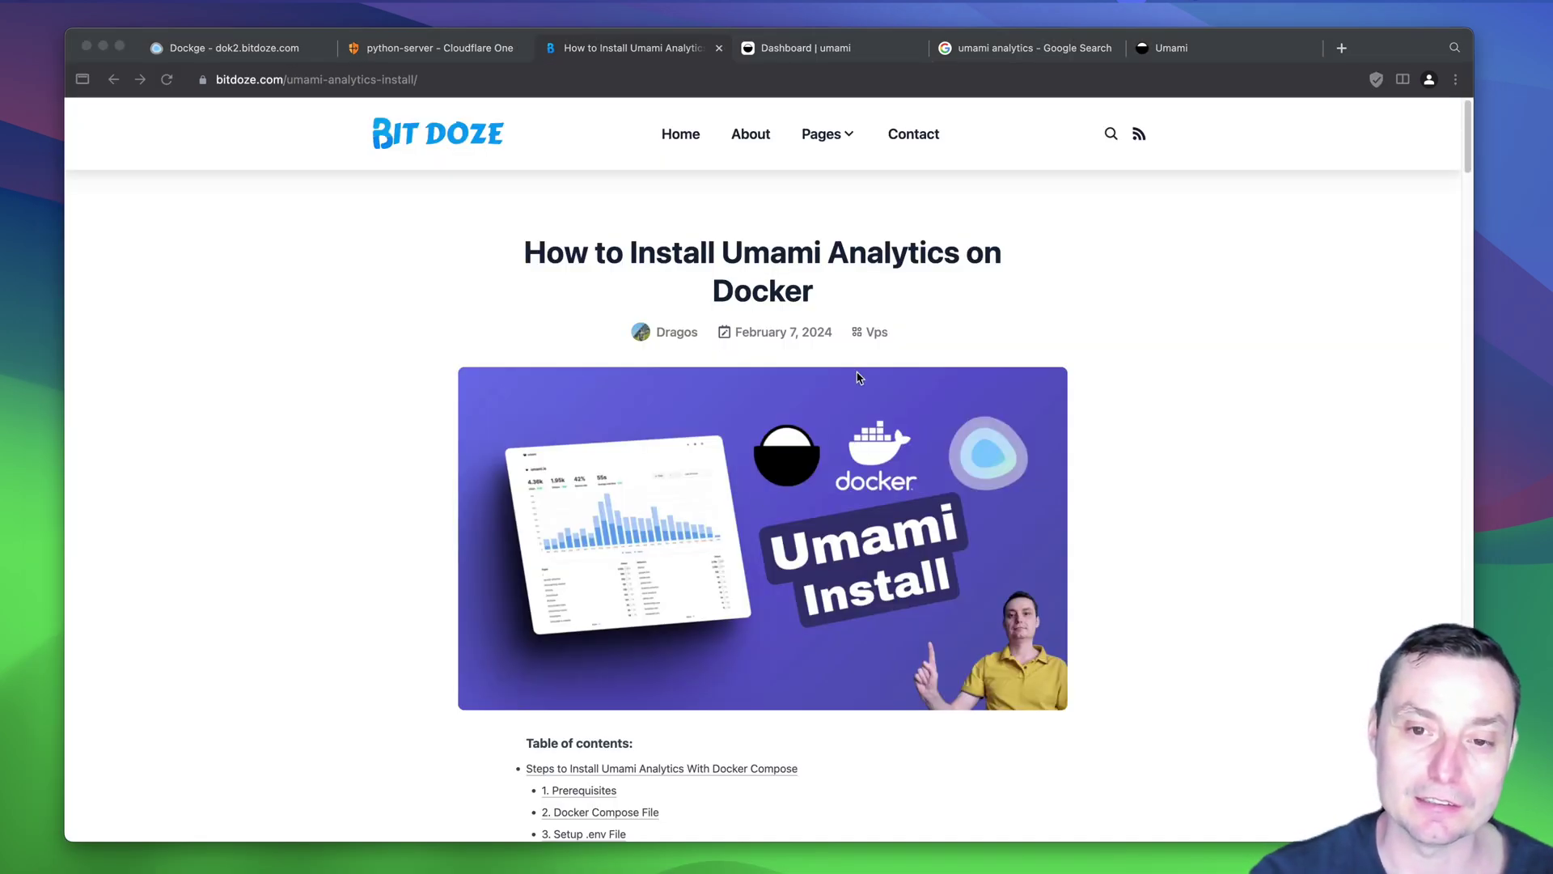
scroll(841, 391, down, 3)
scroll(841, 391, down, 6)
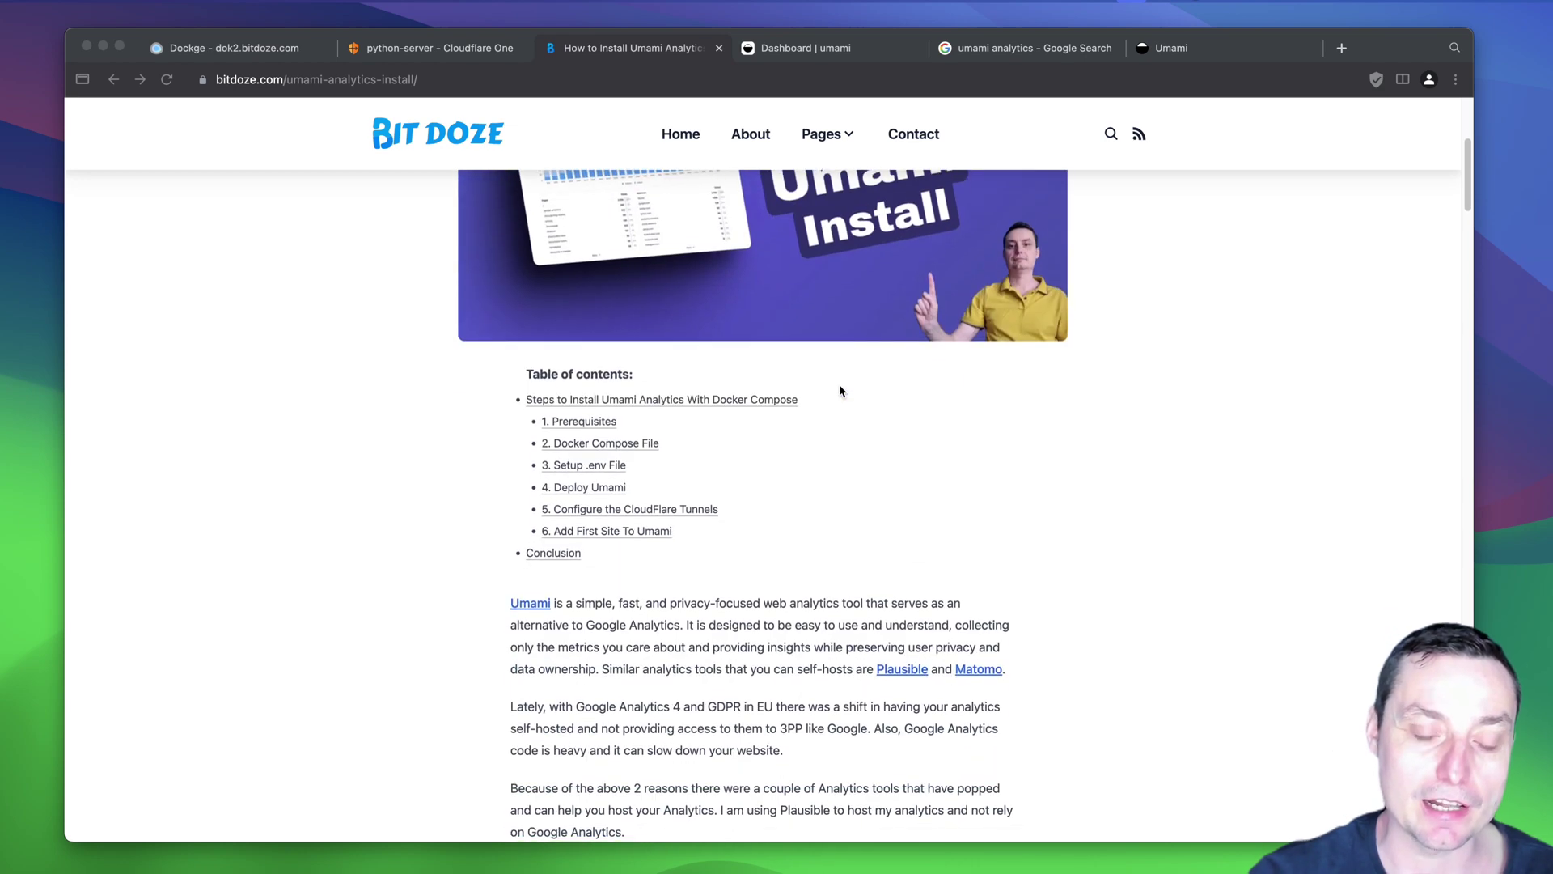
scroll(842, 392, down, 6)
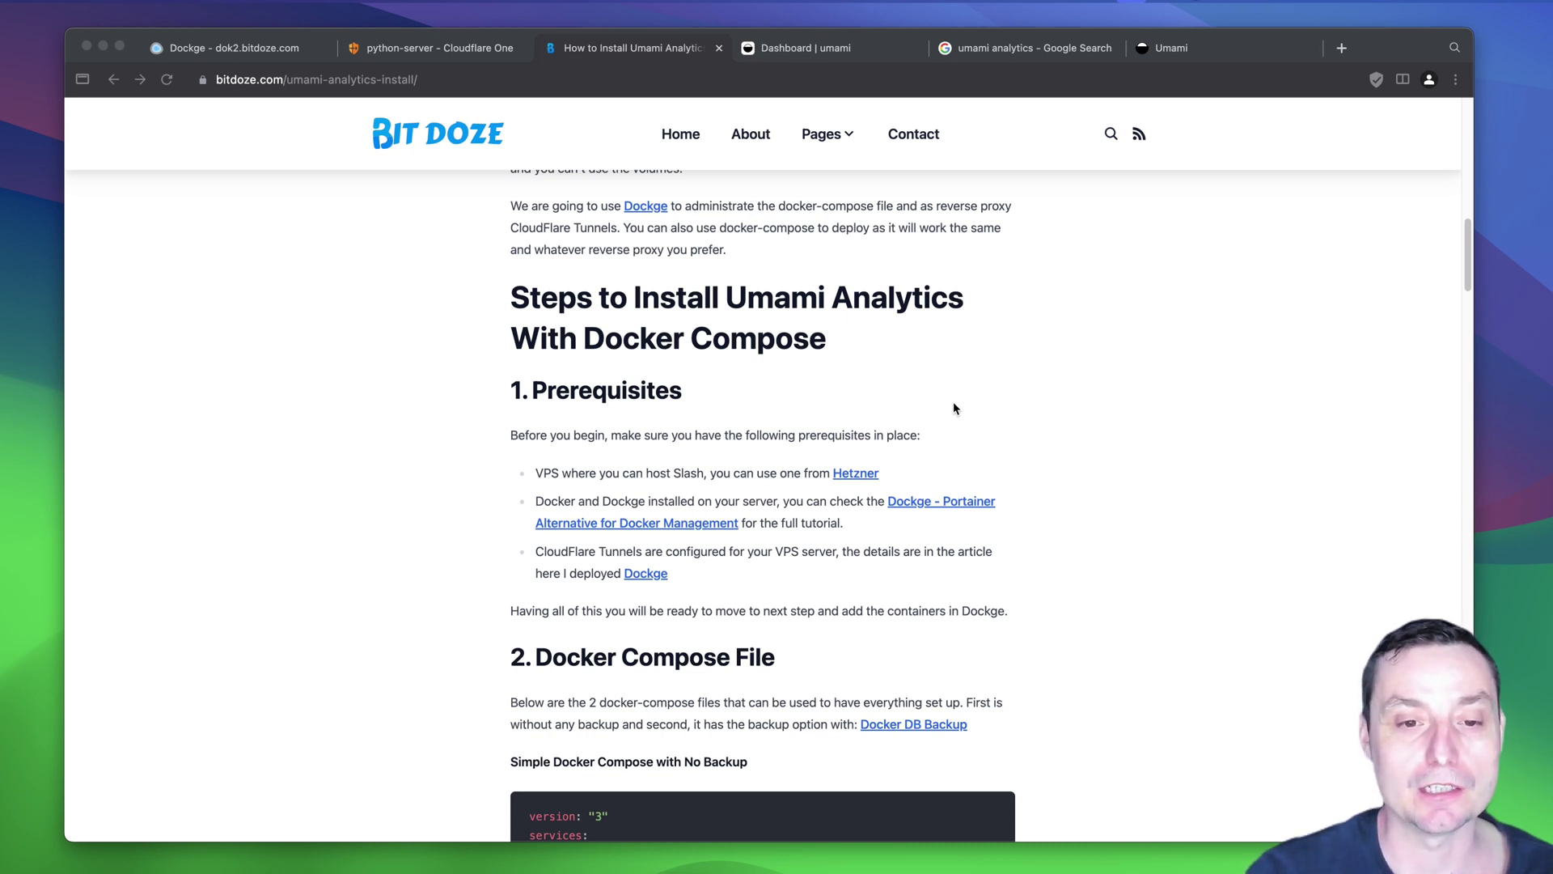
scroll(942, 397, down, 3)
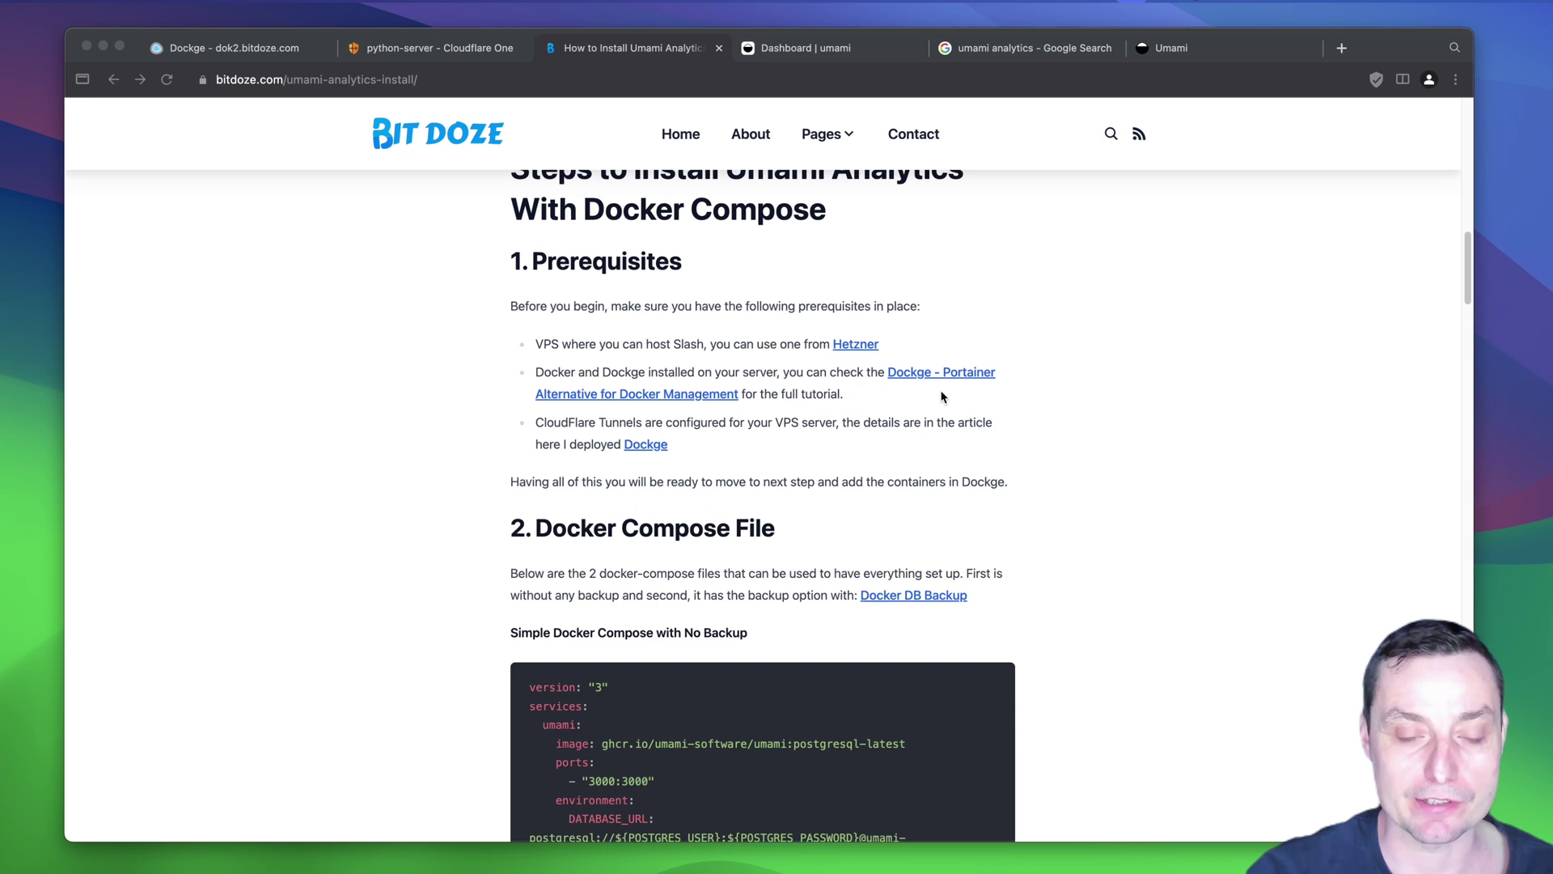
scroll(943, 396, down, 1)
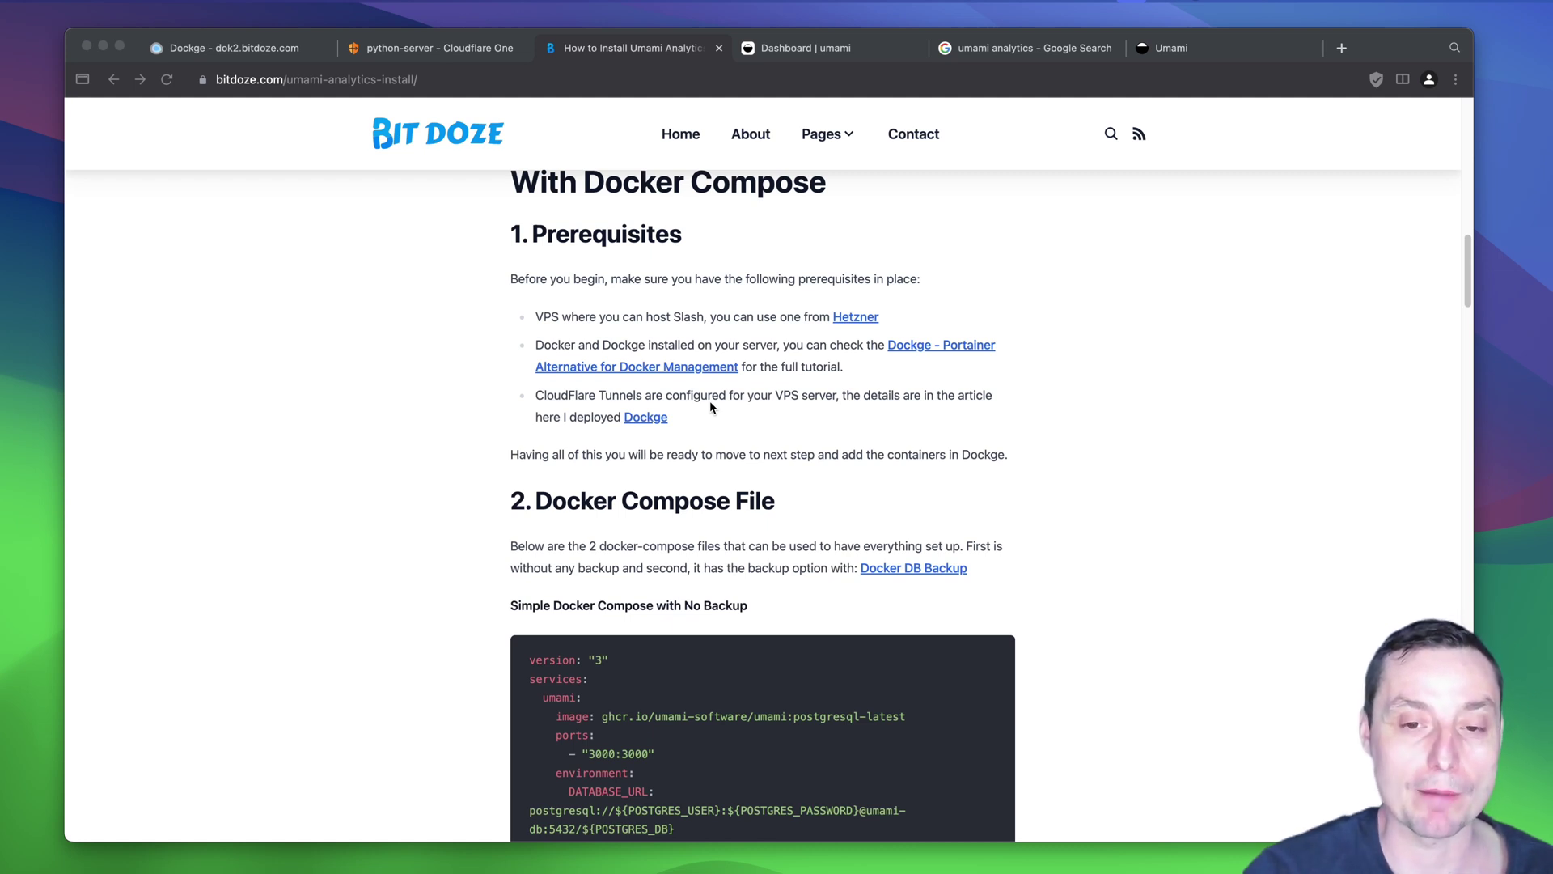
scroll(709, 401, down, 1)
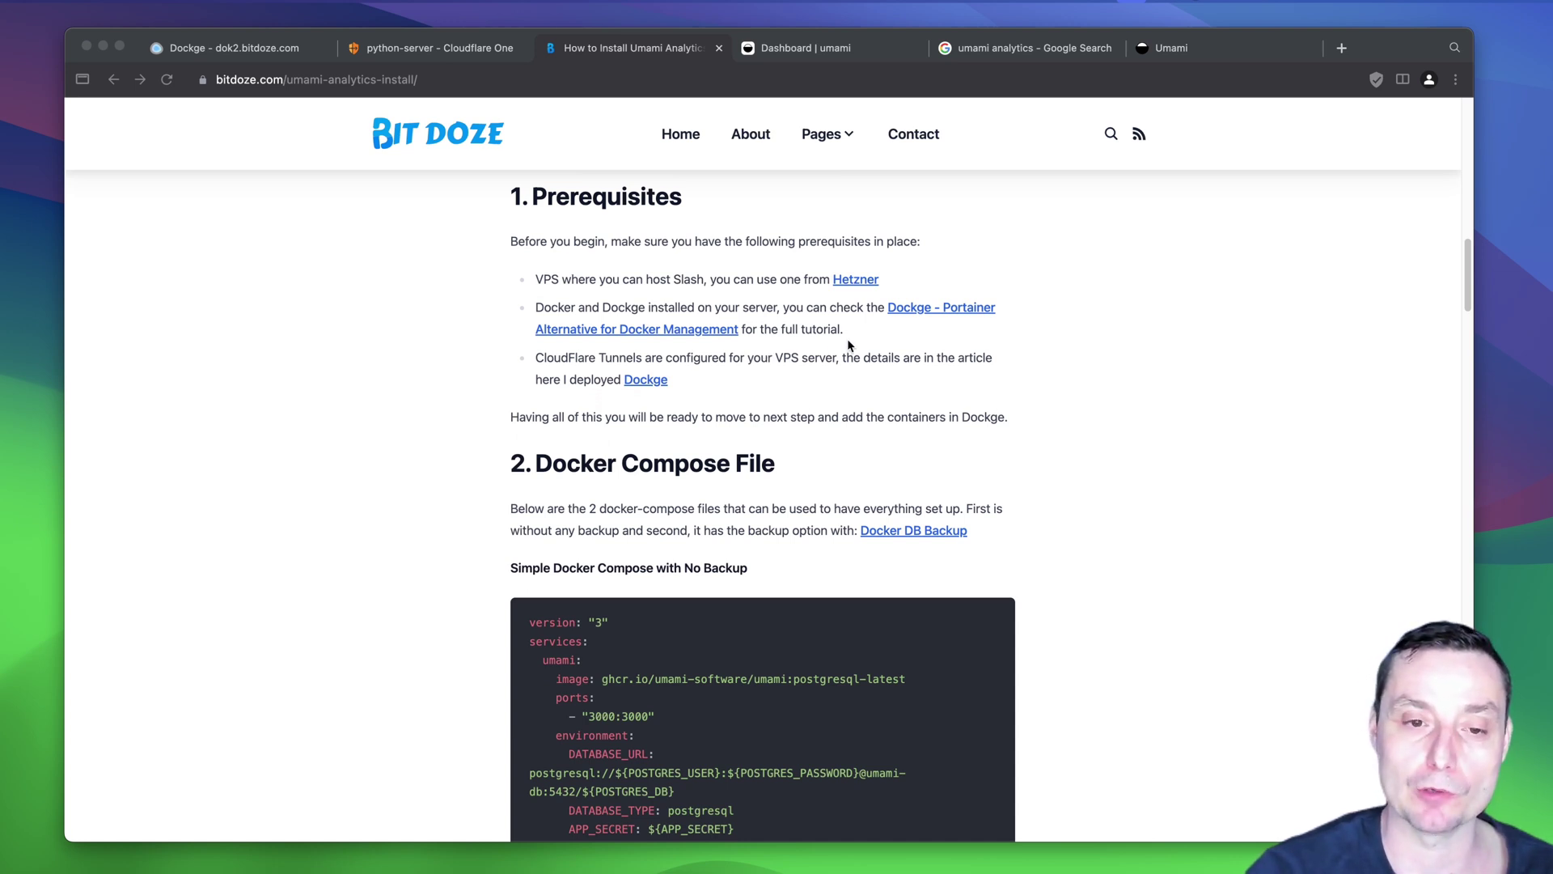
scroll(839, 356, down, 1)
scroll(838, 356, down, 2)
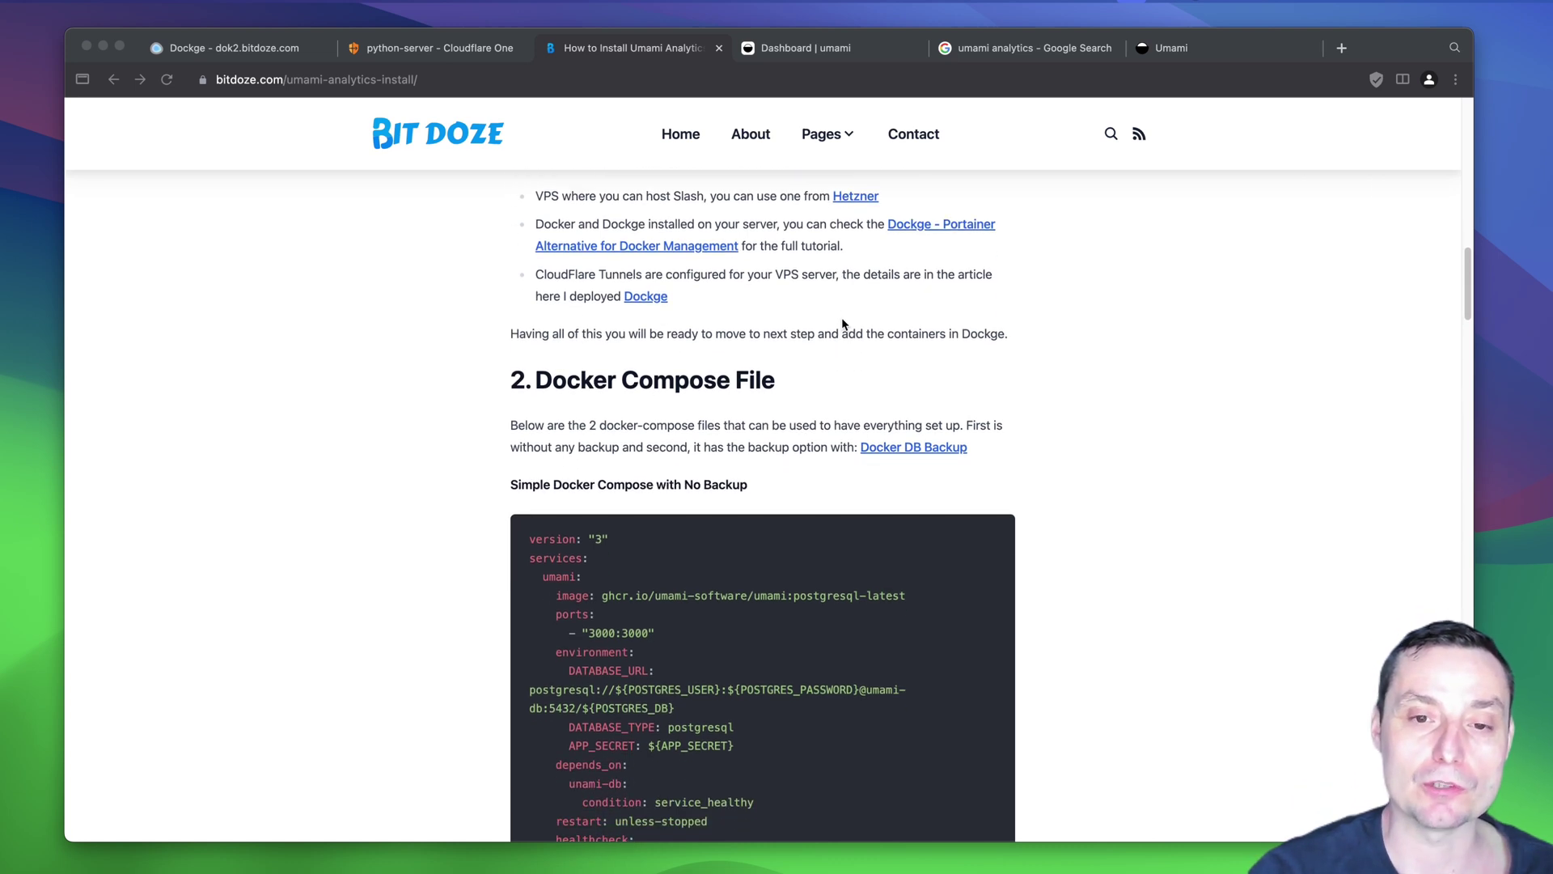
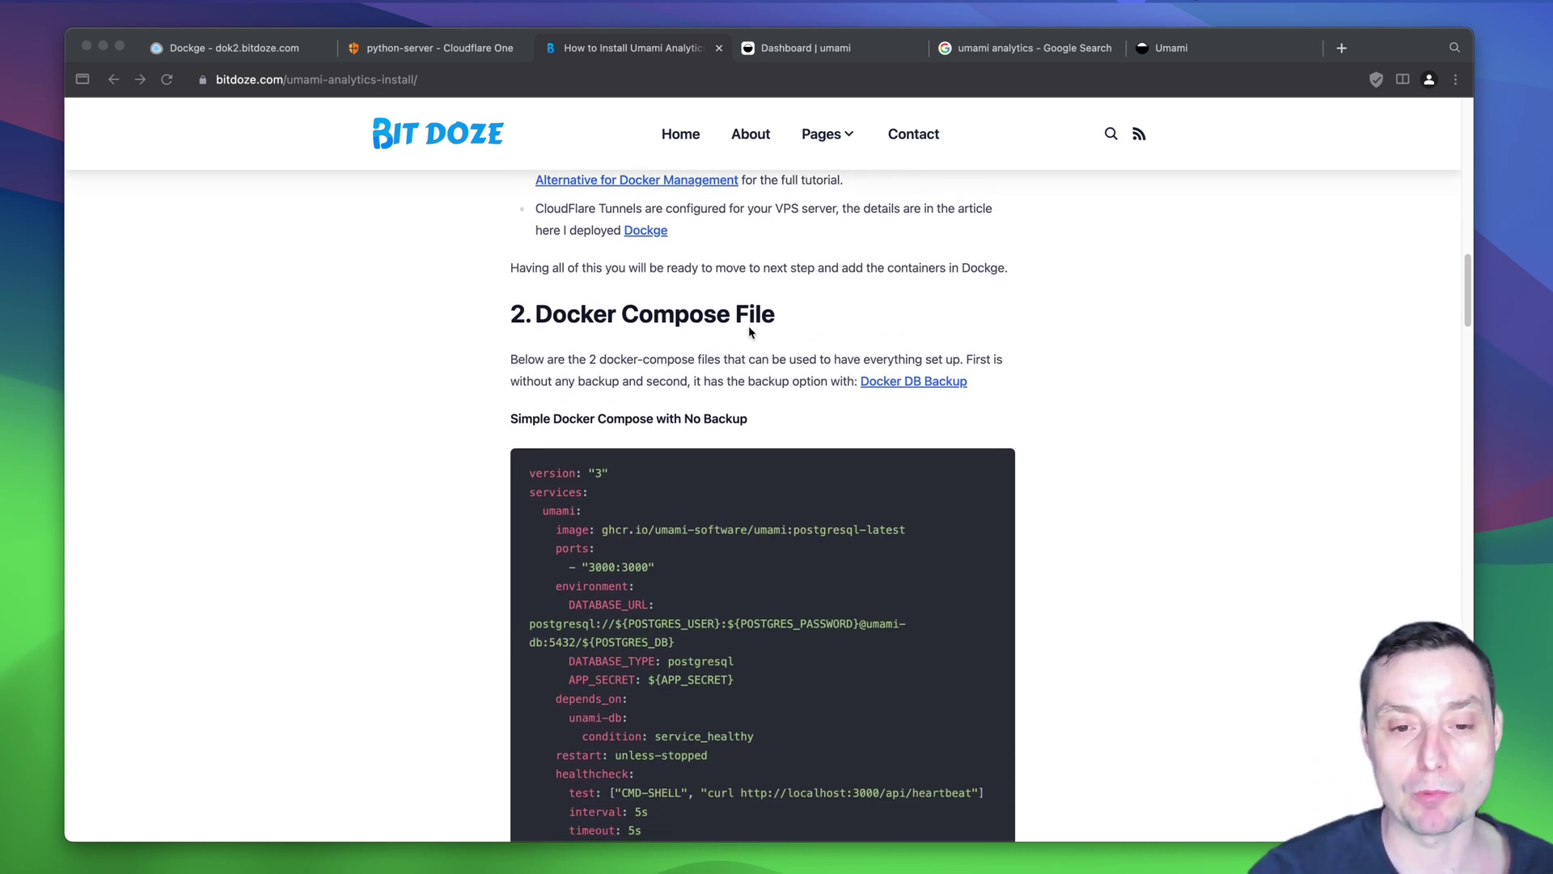
Read past the simple compose file to the Docker Compose with Backup block's umami-db-backup service.
scroll(728, 332, down, 5)
scroll(750, 333, up, 1)
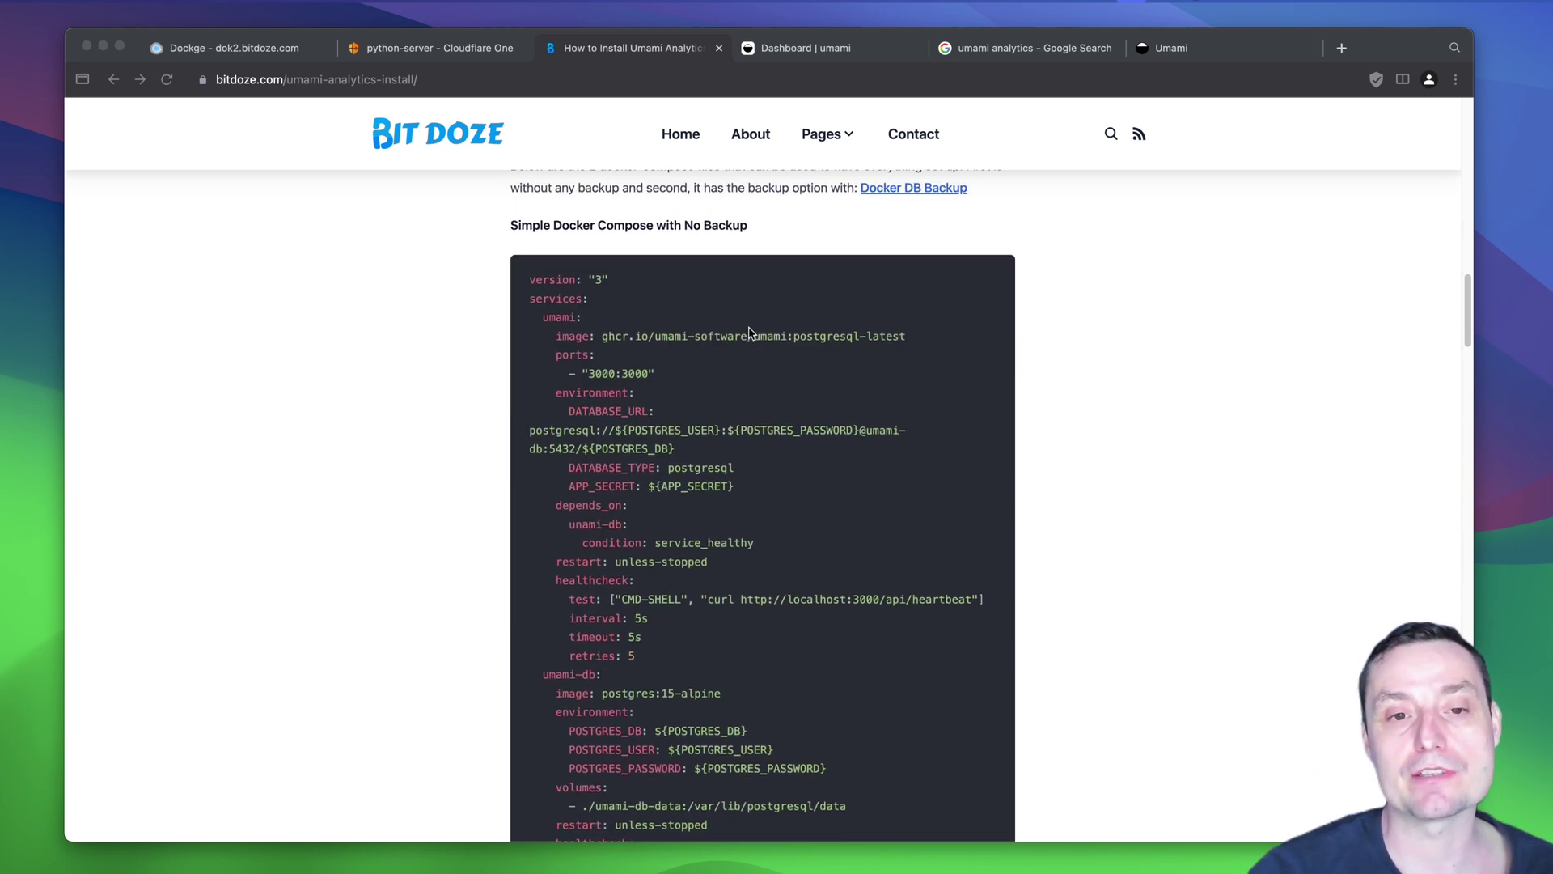
click(618, 347)
scroll(639, 323, down, 1)
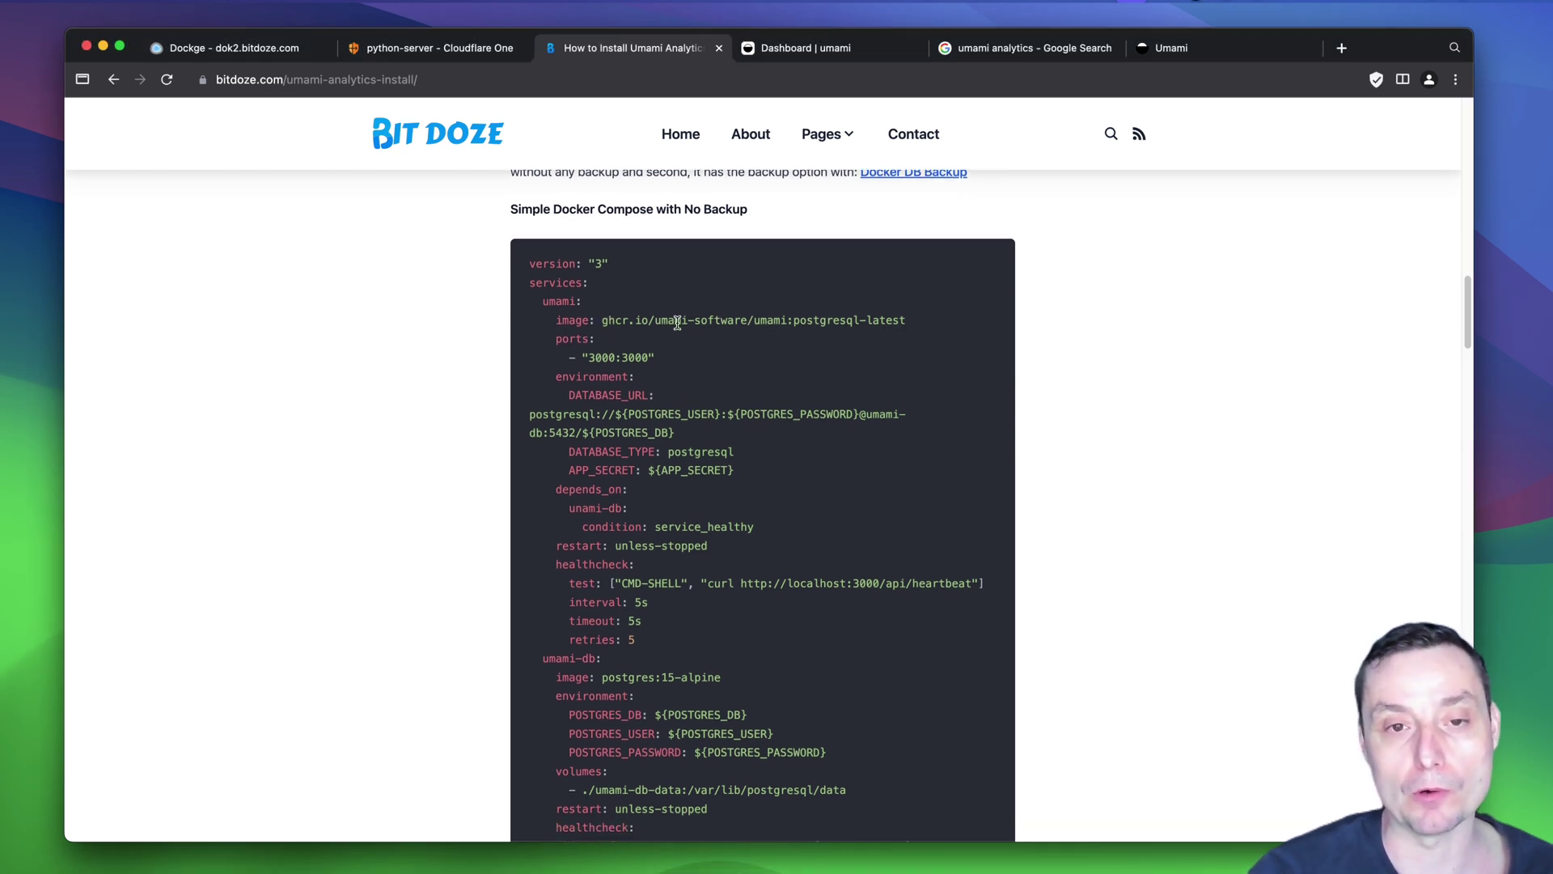
scroll(672, 322, down, 3)
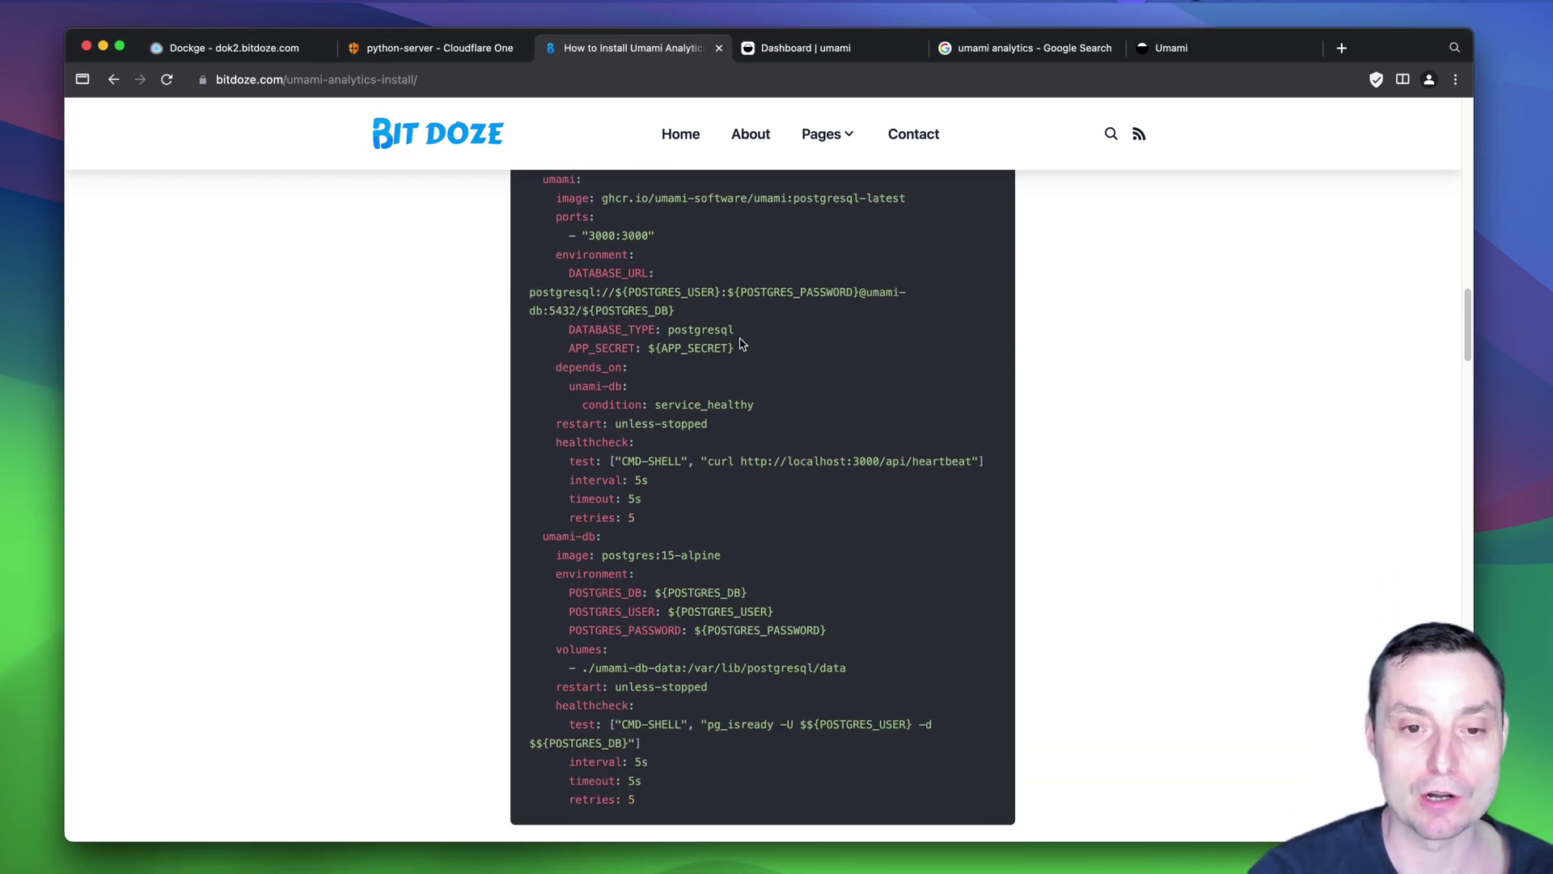
scroll(737, 343, up, 3)
scroll(821, 303, down, 2)
scroll(800, 296, down, 3)
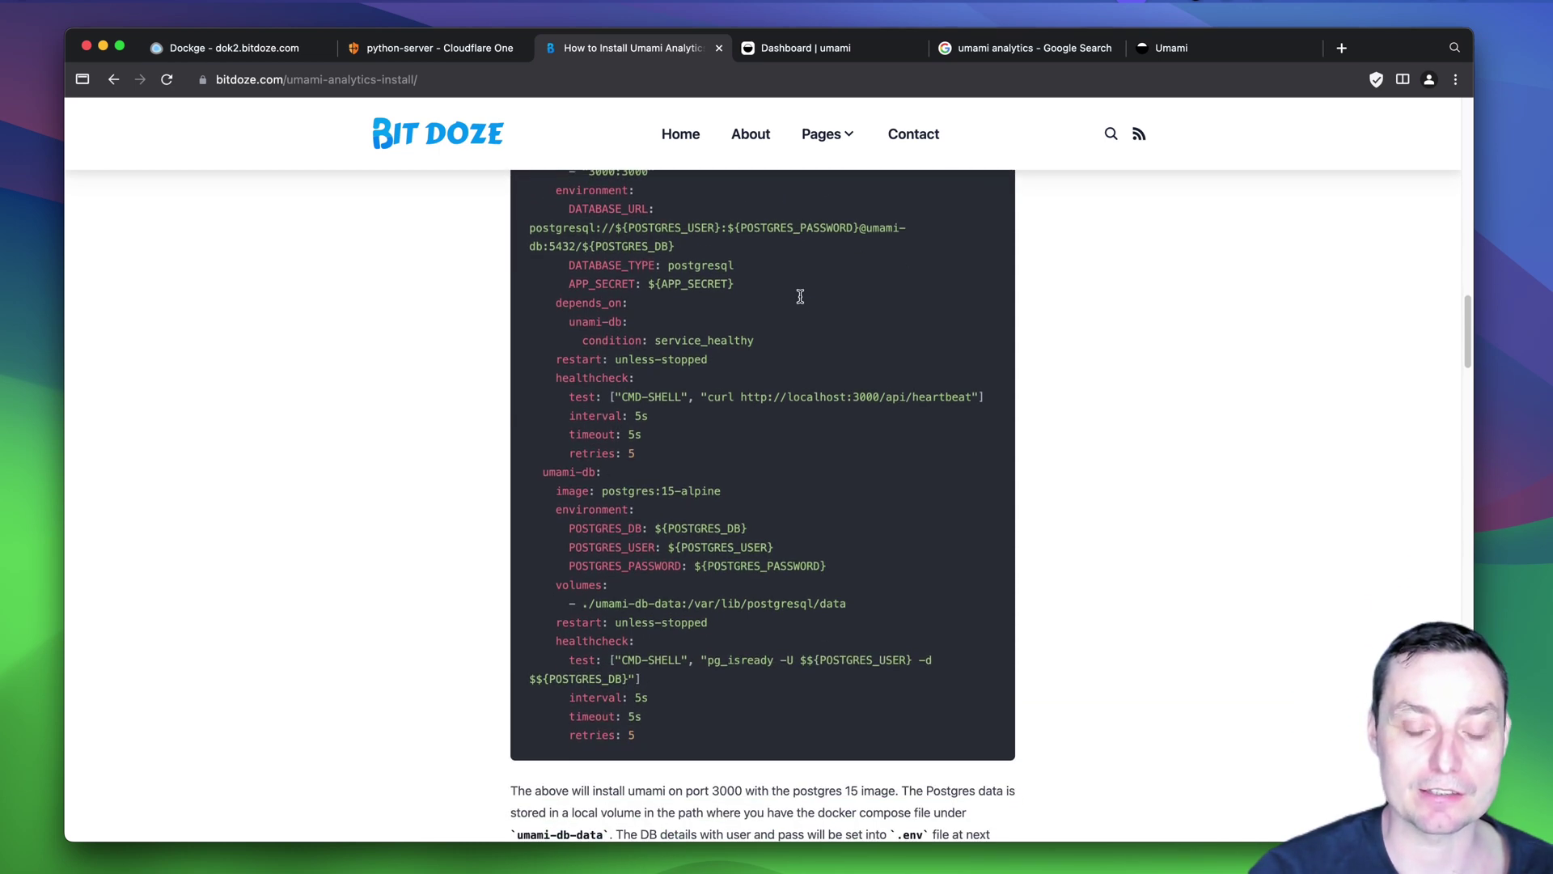
scroll(802, 301, up, 3)
scroll(697, 295, down, 10)
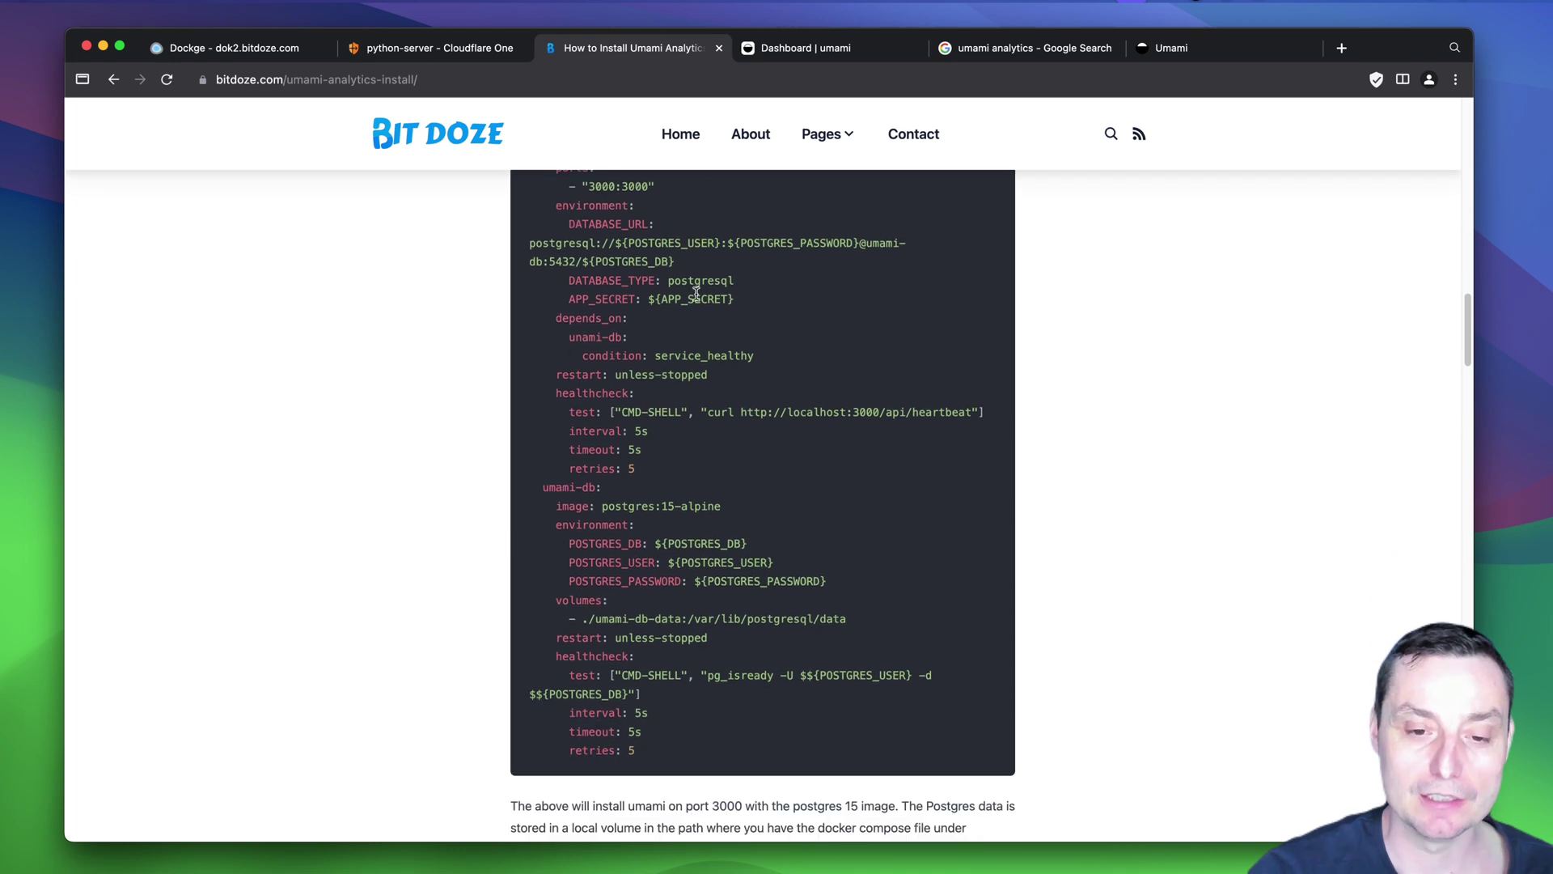
scroll(697, 293, down, 10)
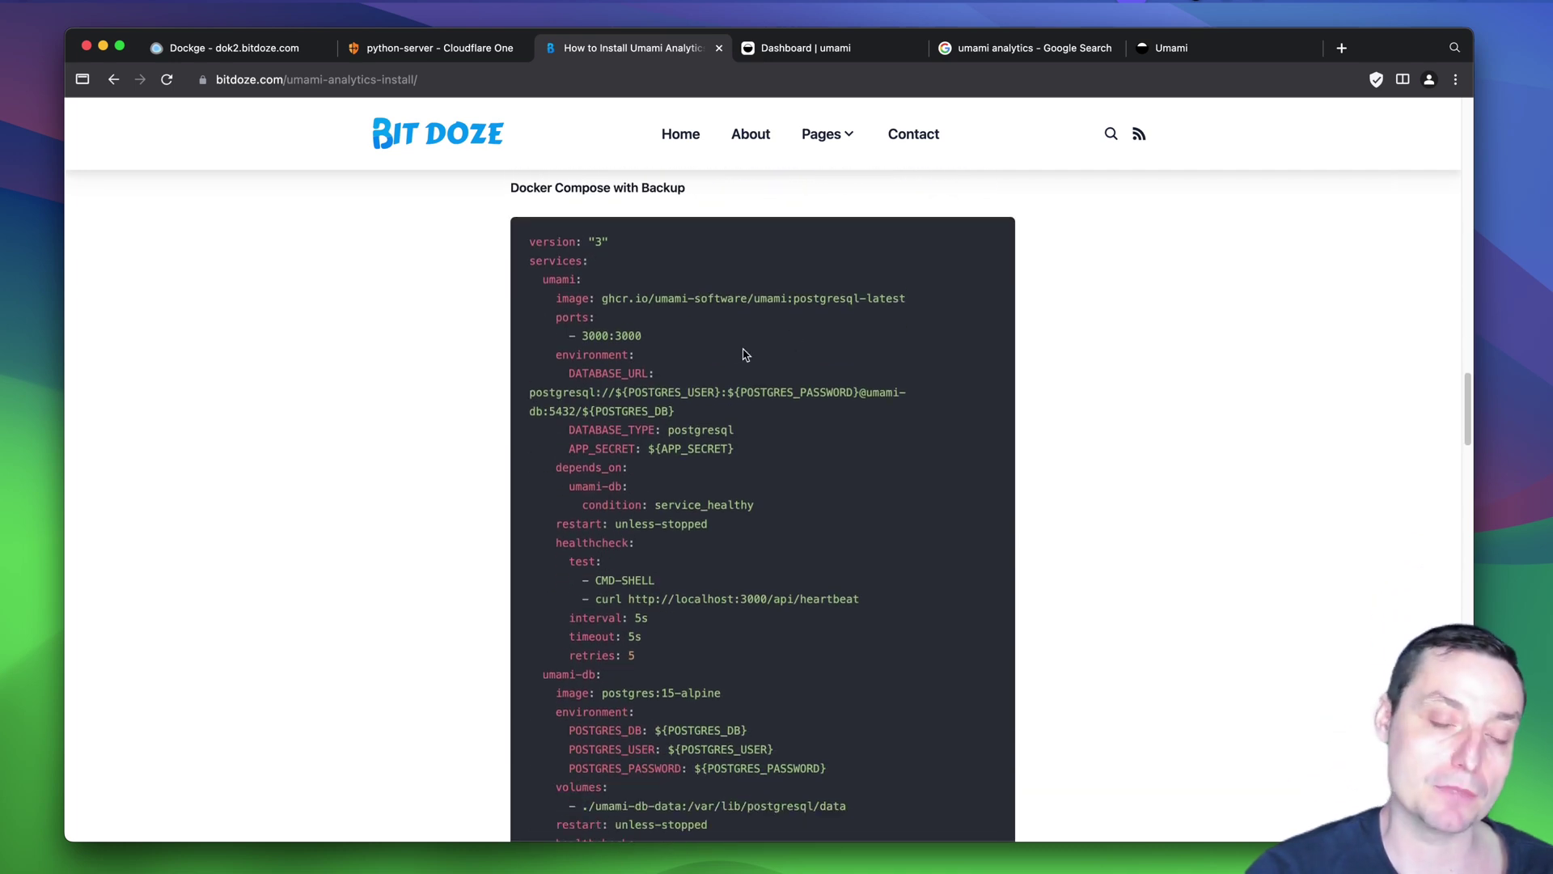
scroll(734, 356, down, 13)
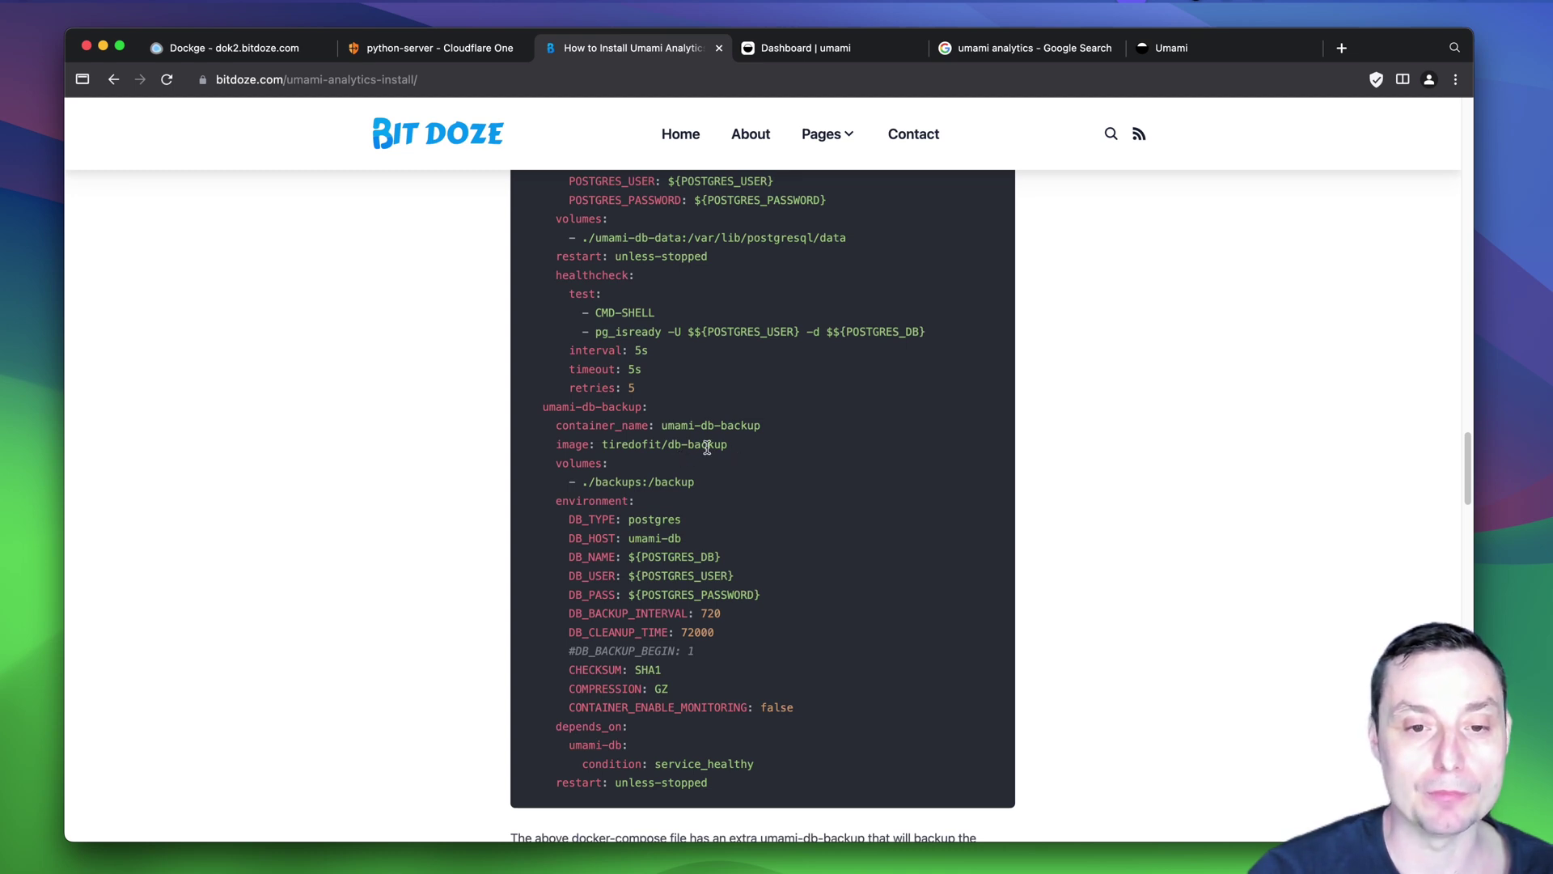
scroll(738, 447, down, 1)
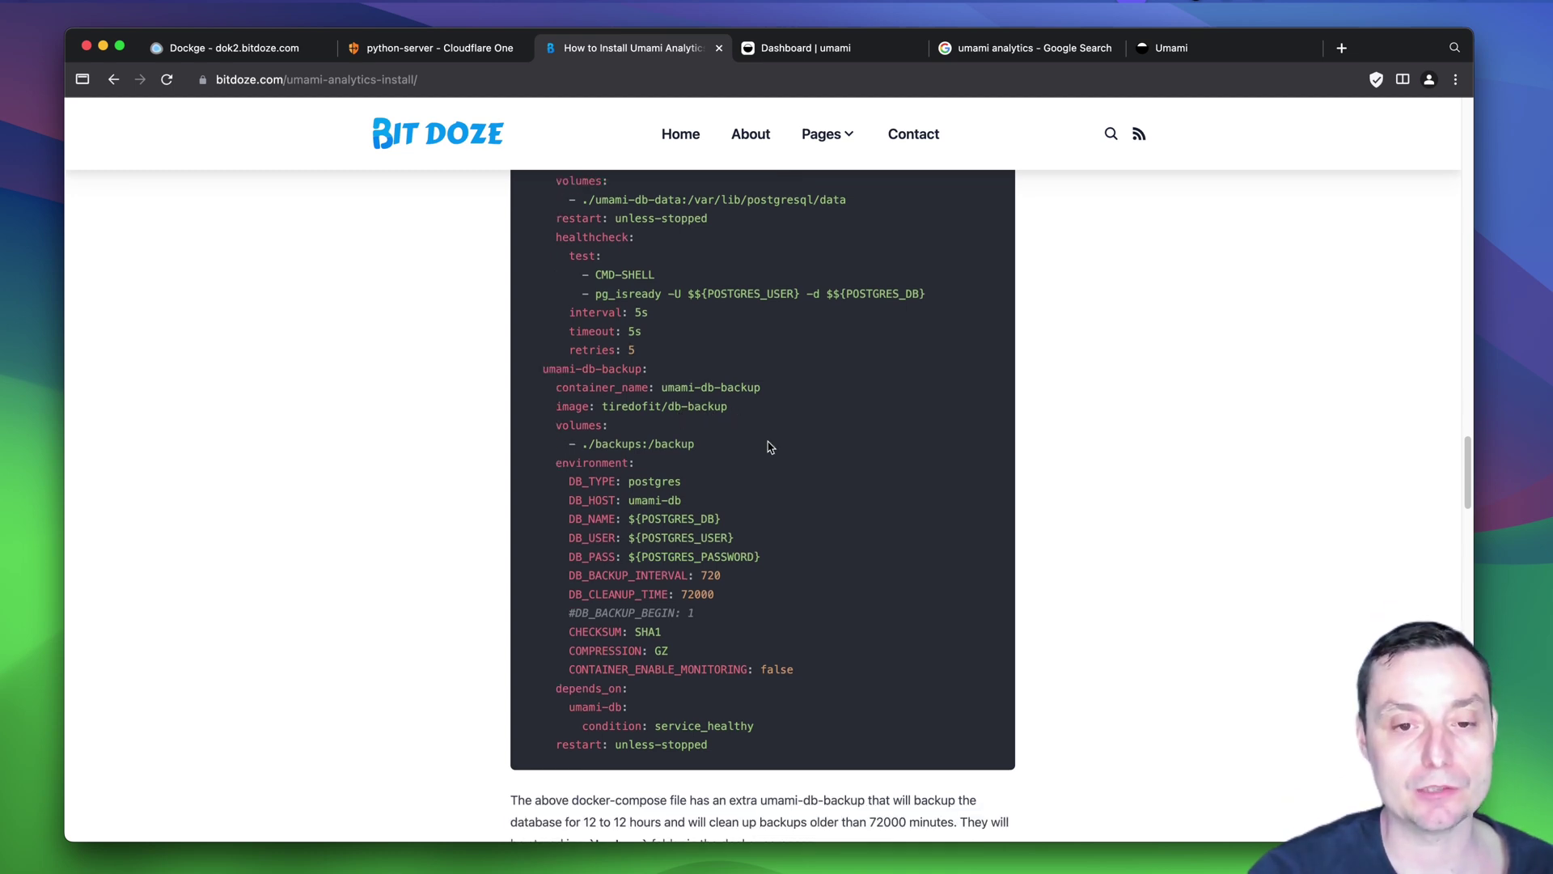
scroll(769, 447, down, 3)
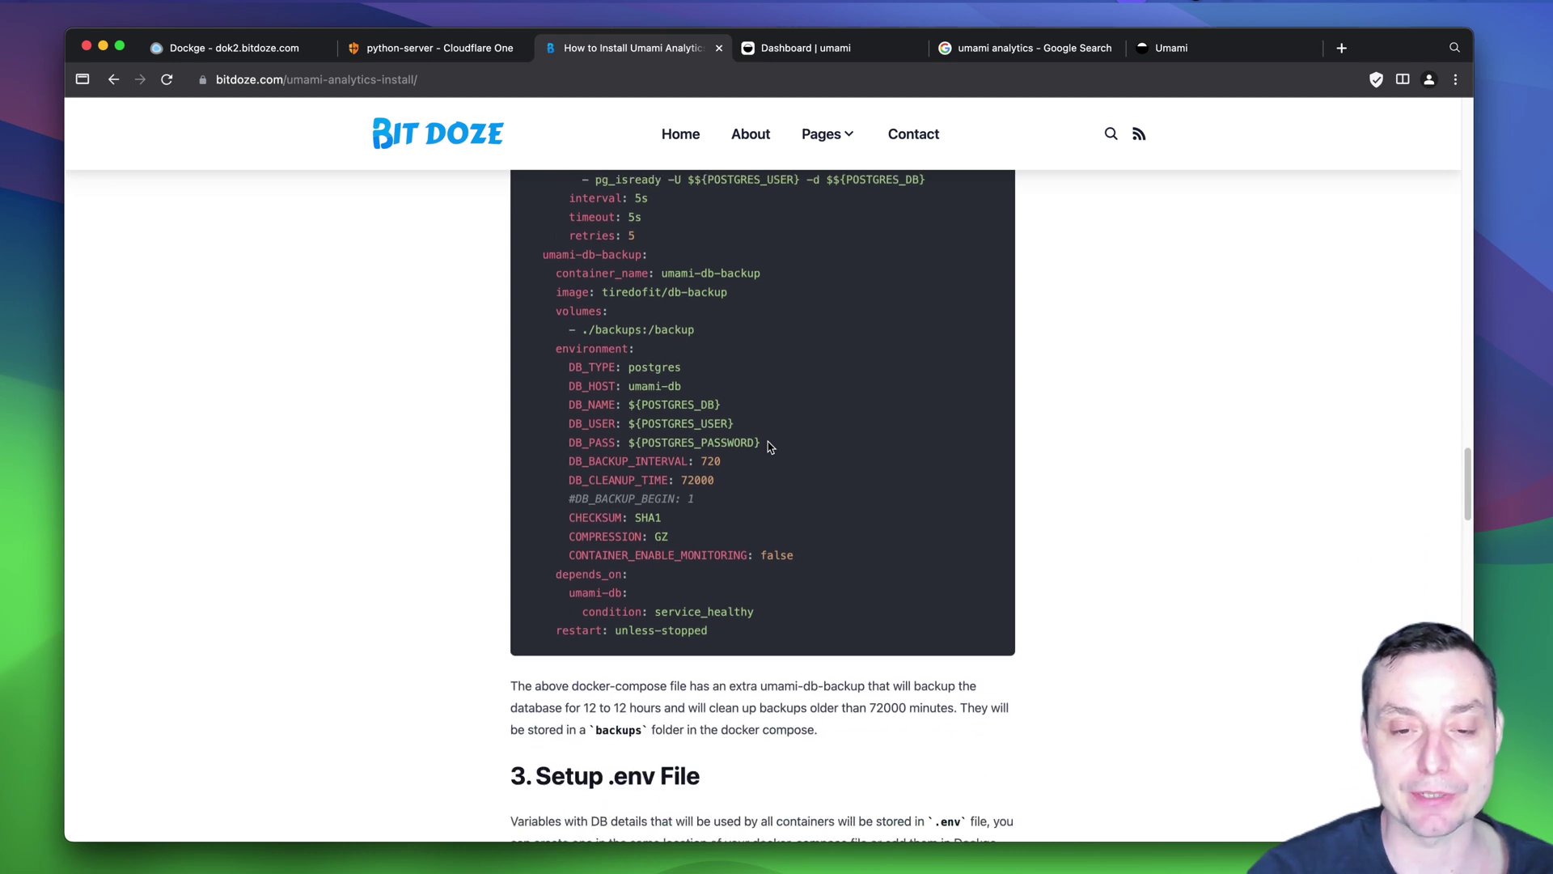
scroll(768, 448, up, 1)
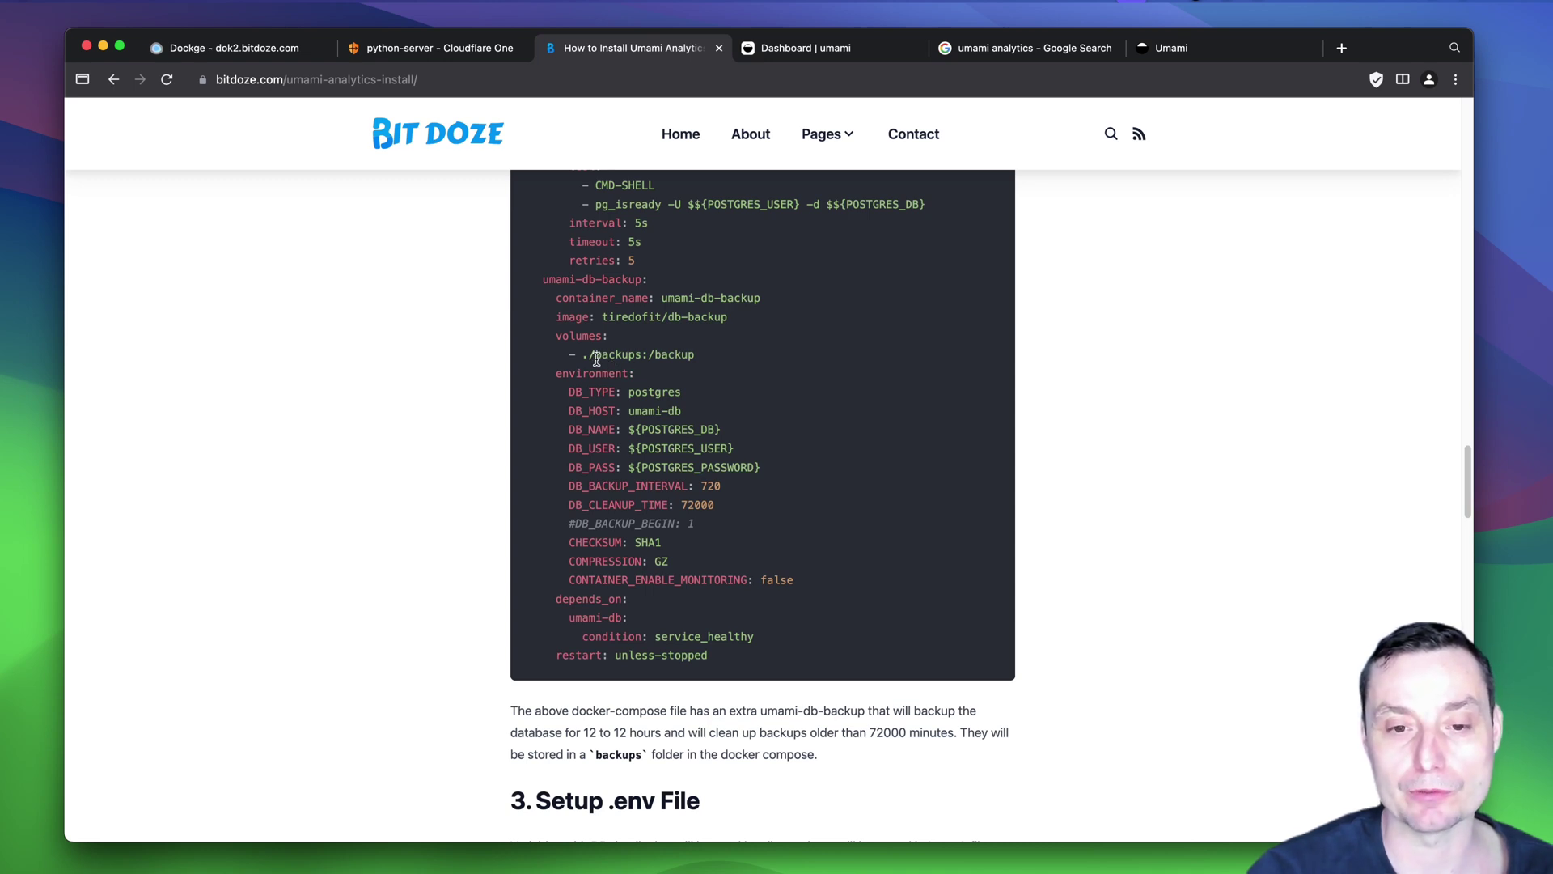
scroll(785, 437, down, 1)
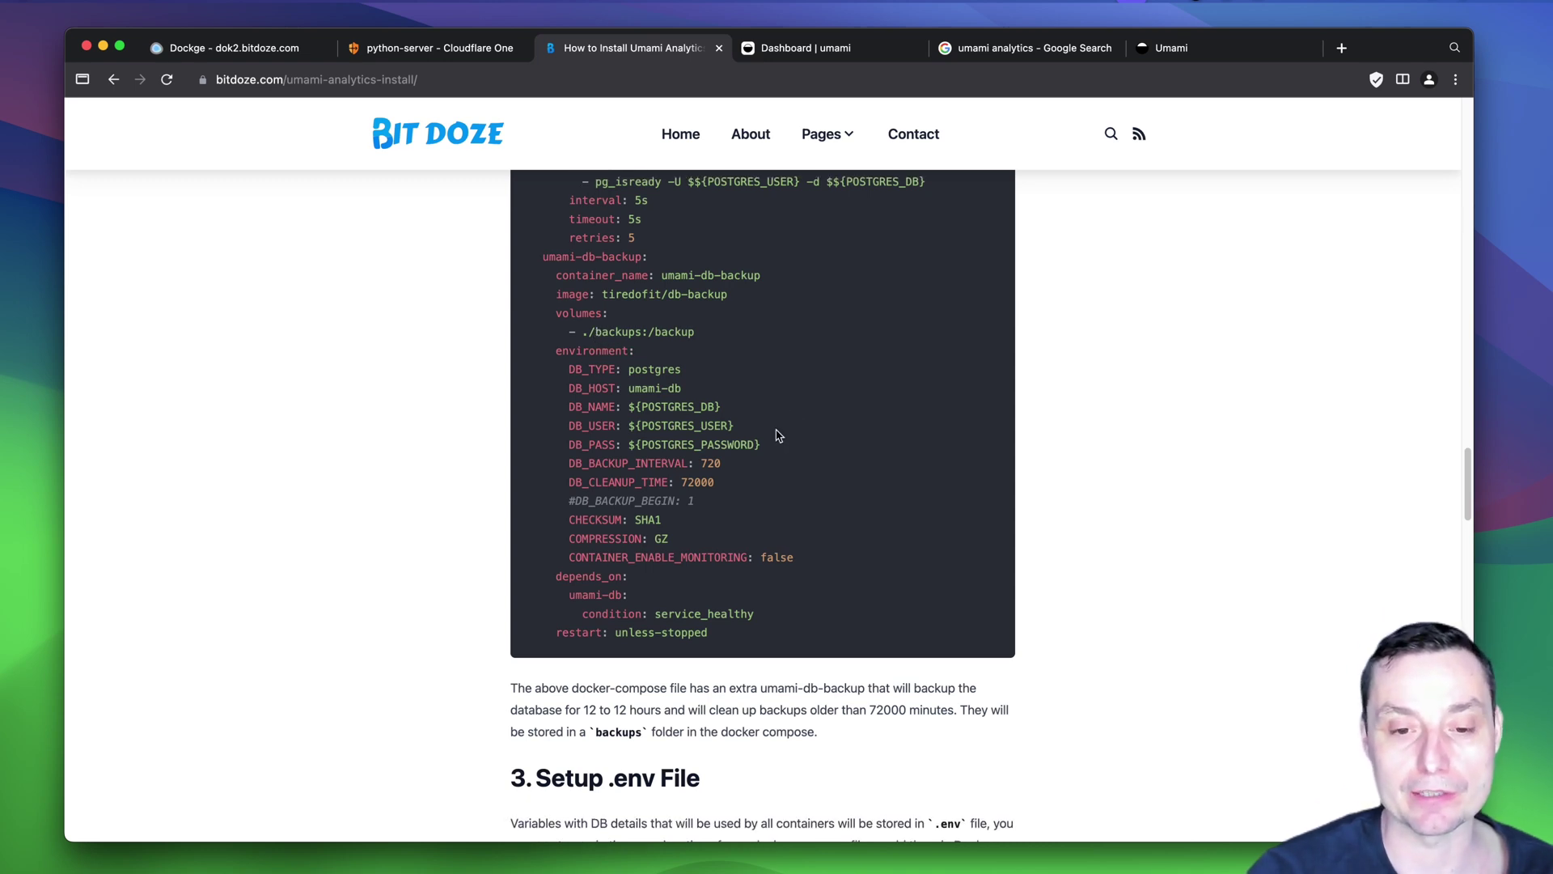
scroll(618, 305, up, 5)
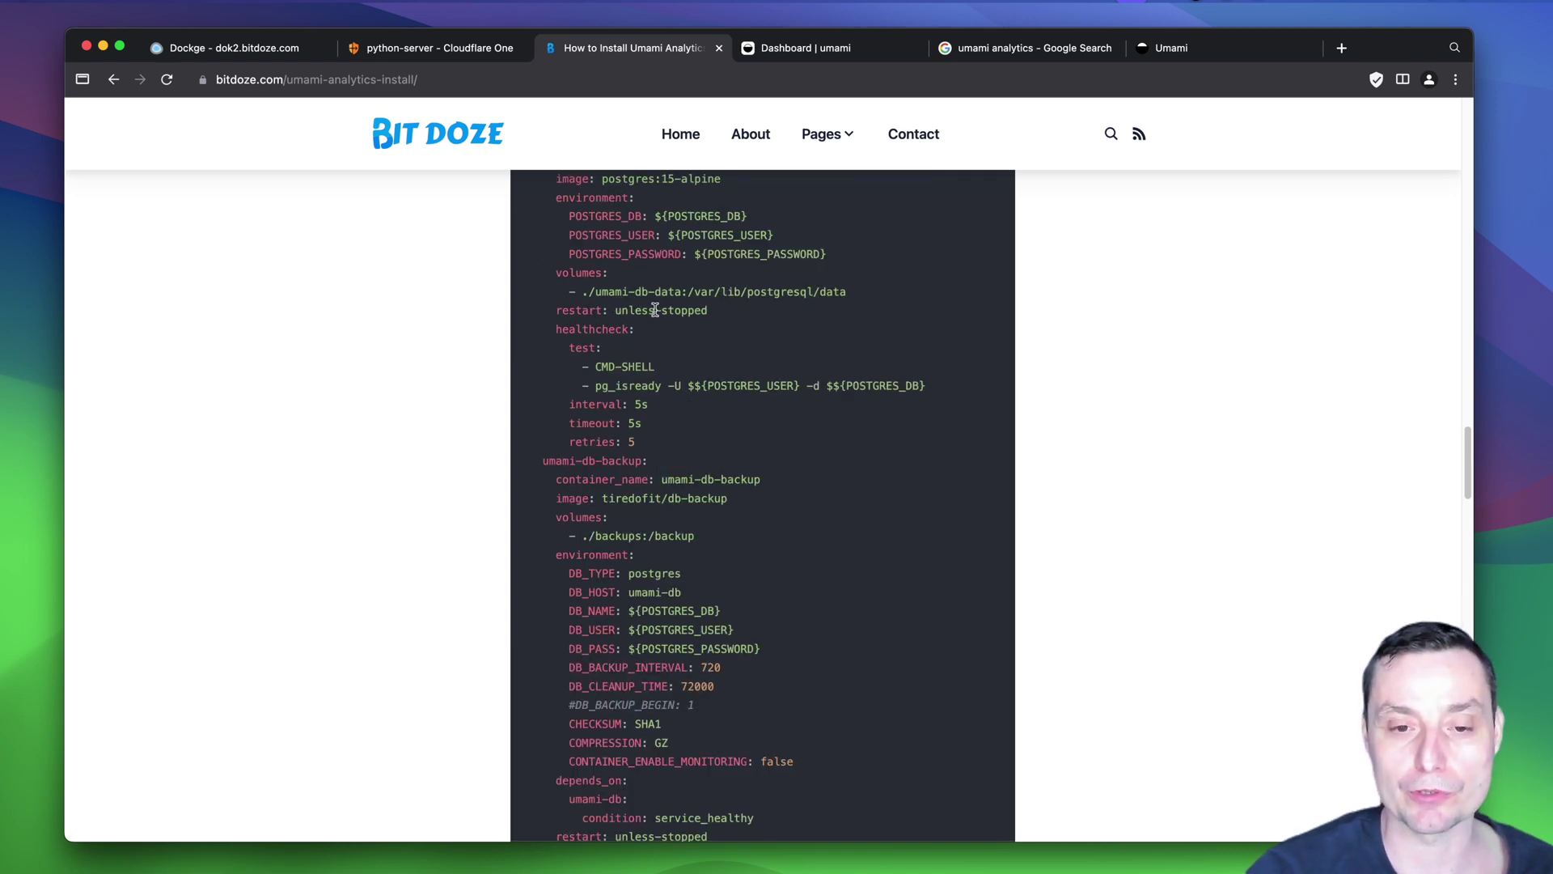
scroll(660, 324, down, 2)
scroll(660, 324, down, 3)
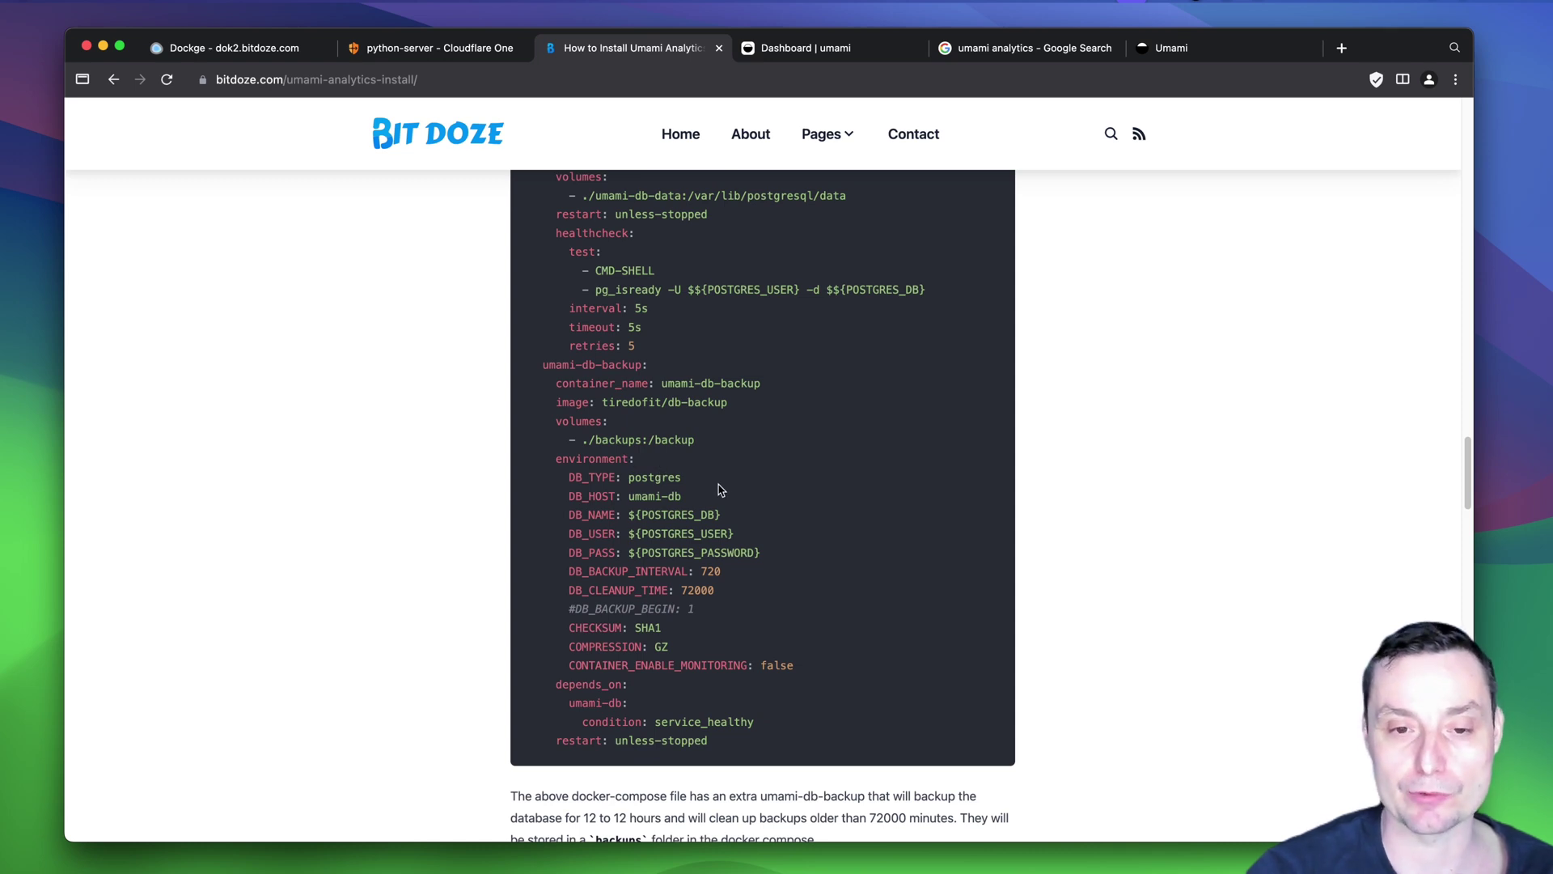
scroll(718, 491, up, 2)
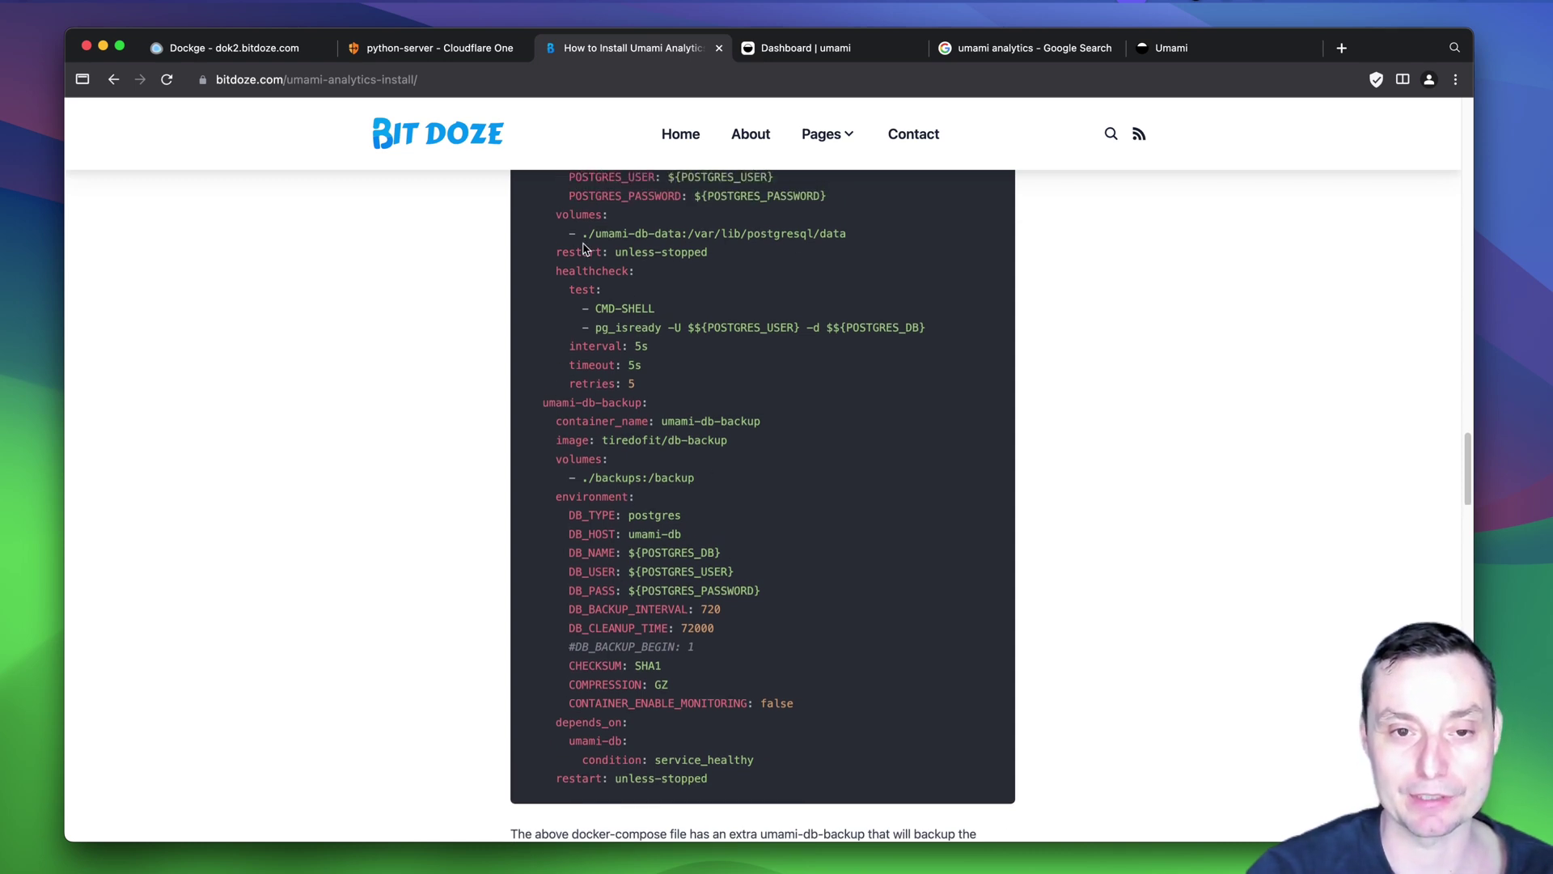
scroll(636, 250, up, 1)
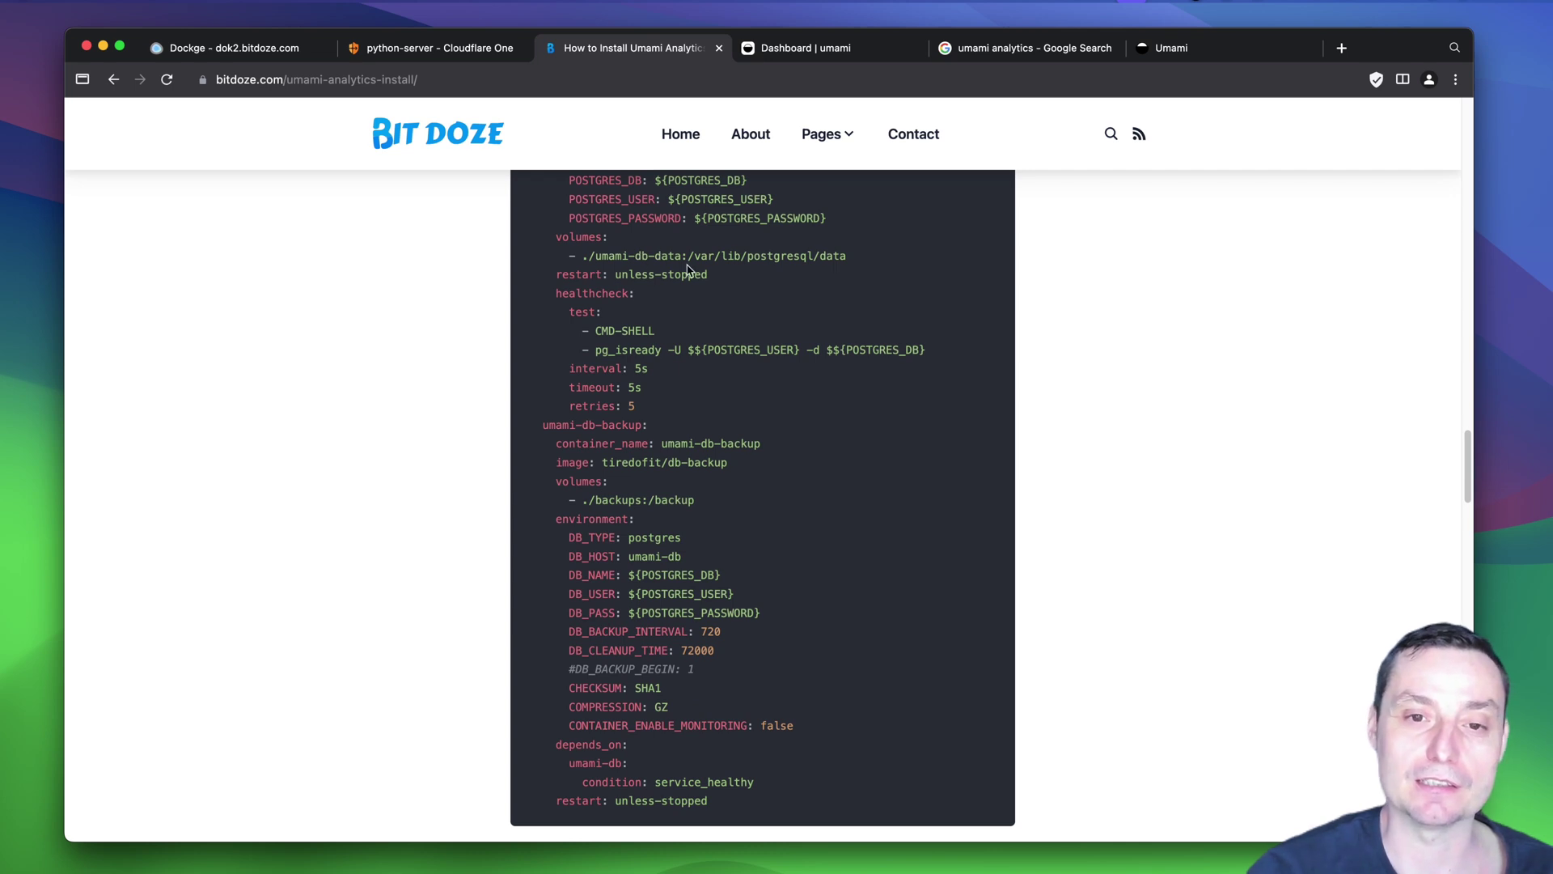
scroll(719, 313, down, 8)
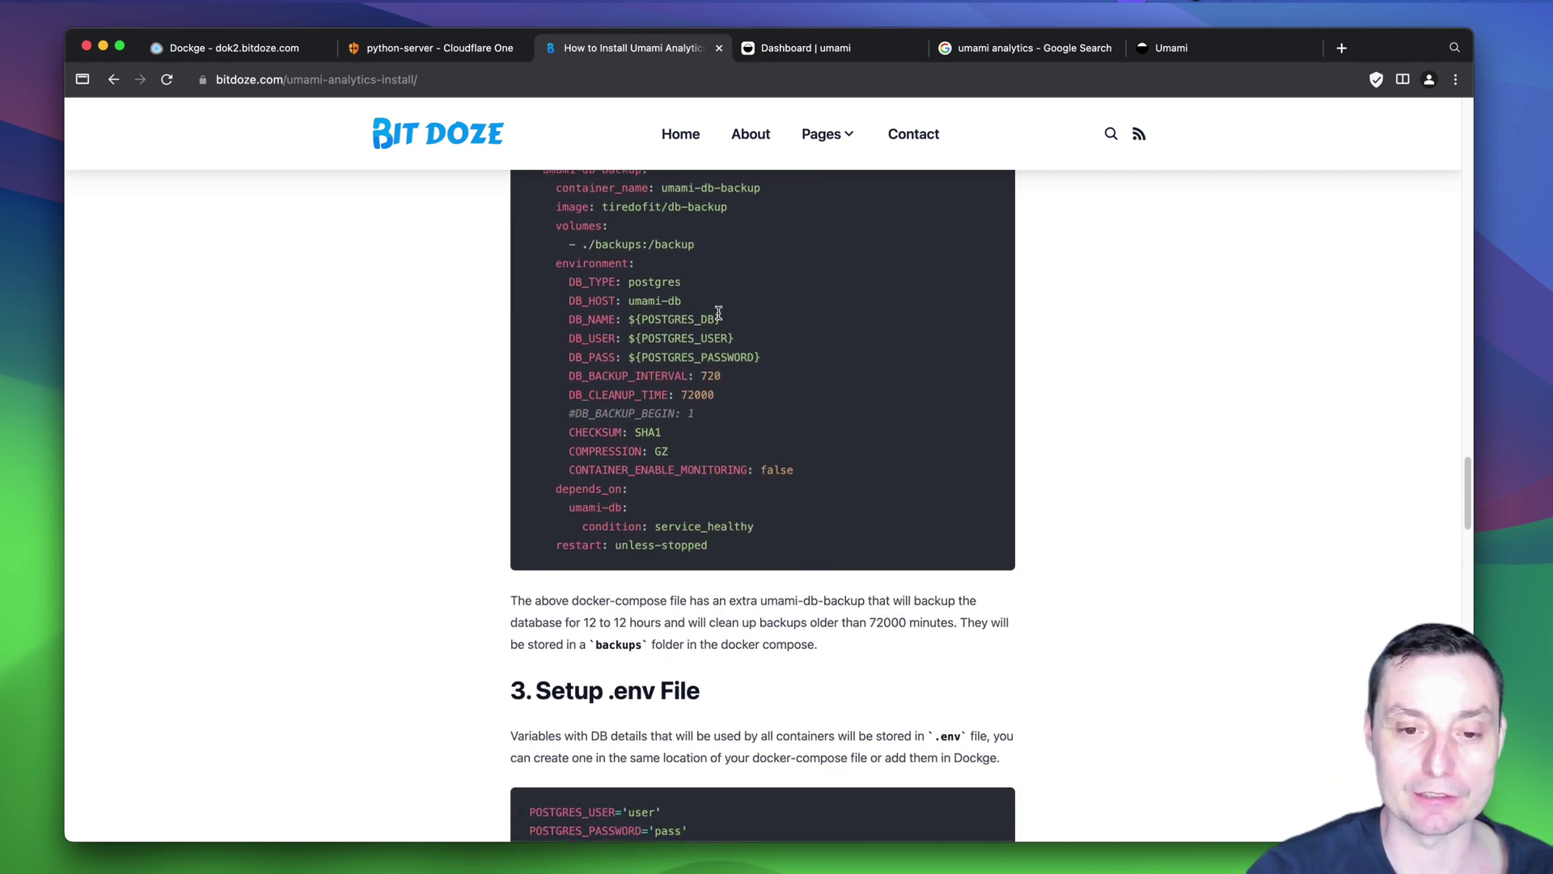
scroll(718, 312, up, 1)
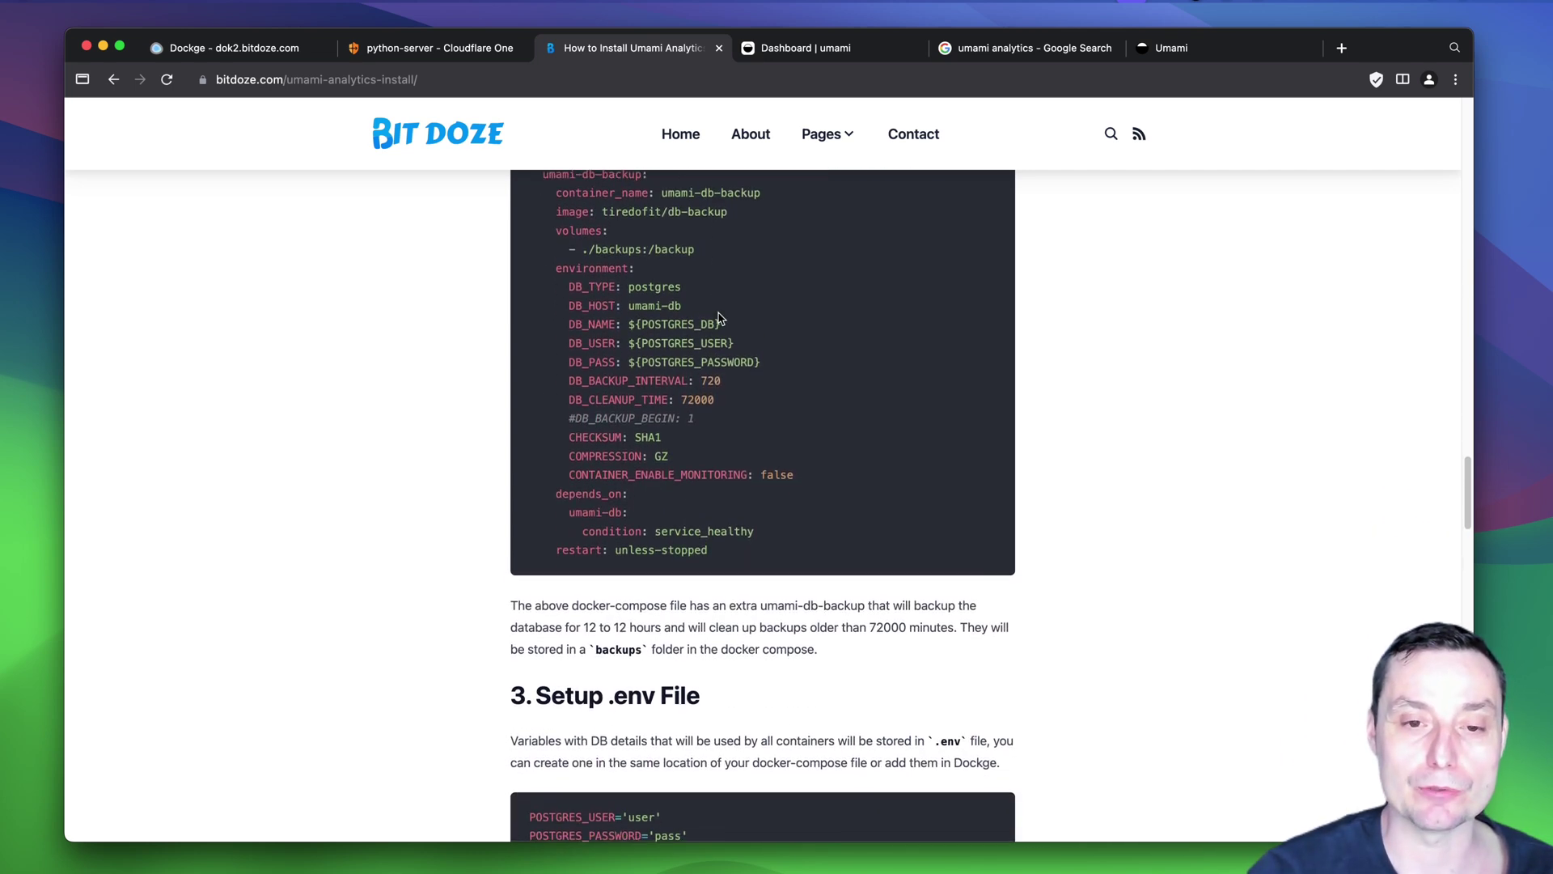
Copy the complete Docker Compose with Backup YAML from the article, then return to Dockge.
drag(717, 556, 523, 220)
scroll(645, 379, up, 10)
scroll(615, 374, up, 10)
right_click(576, 238)
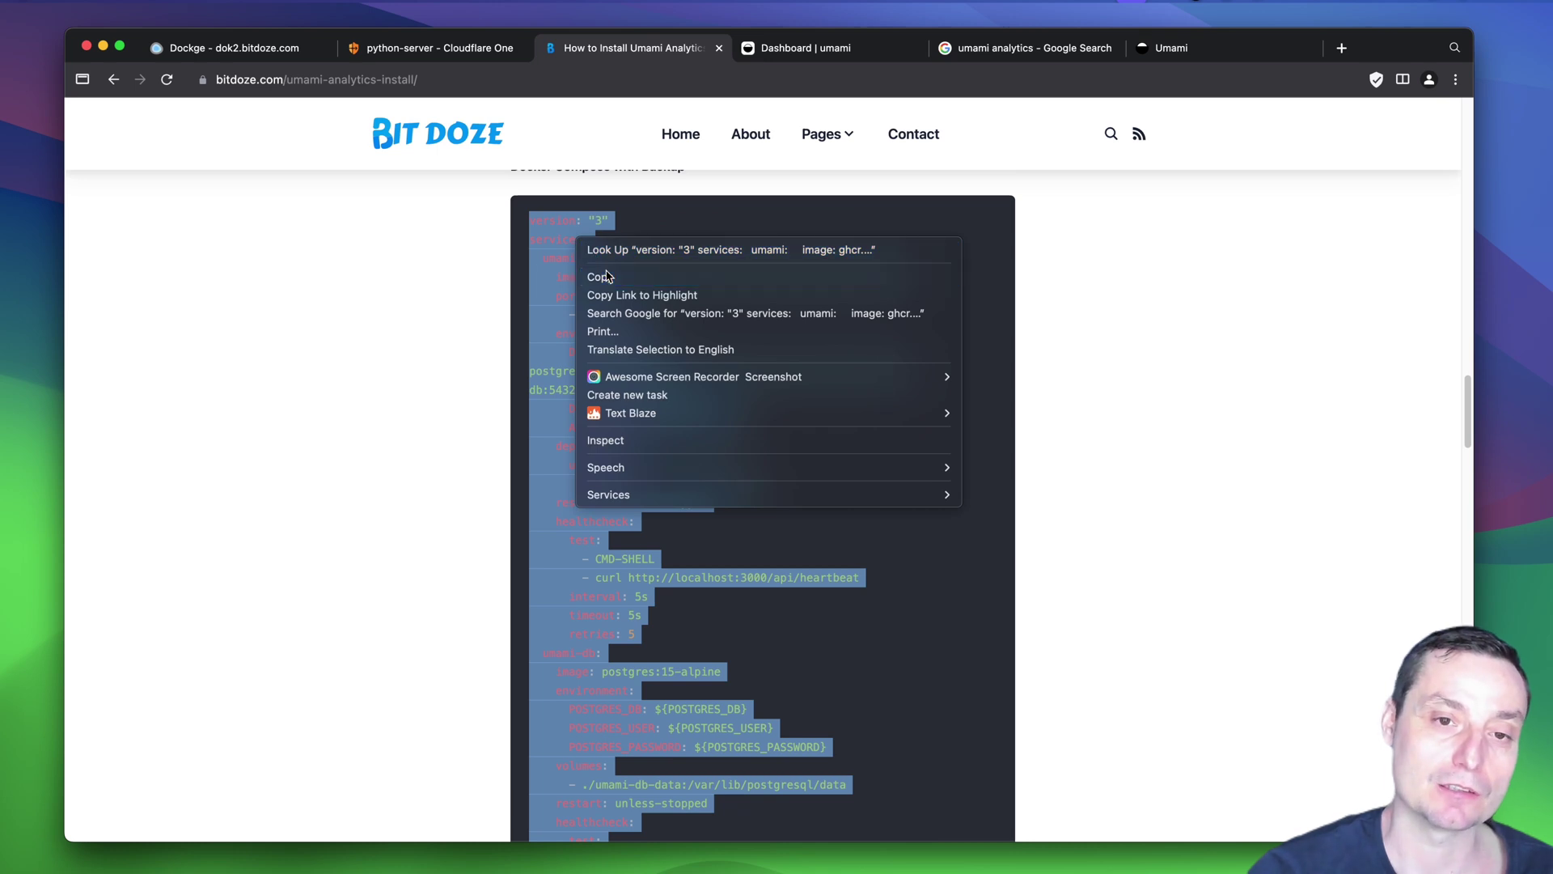
click(606, 273)
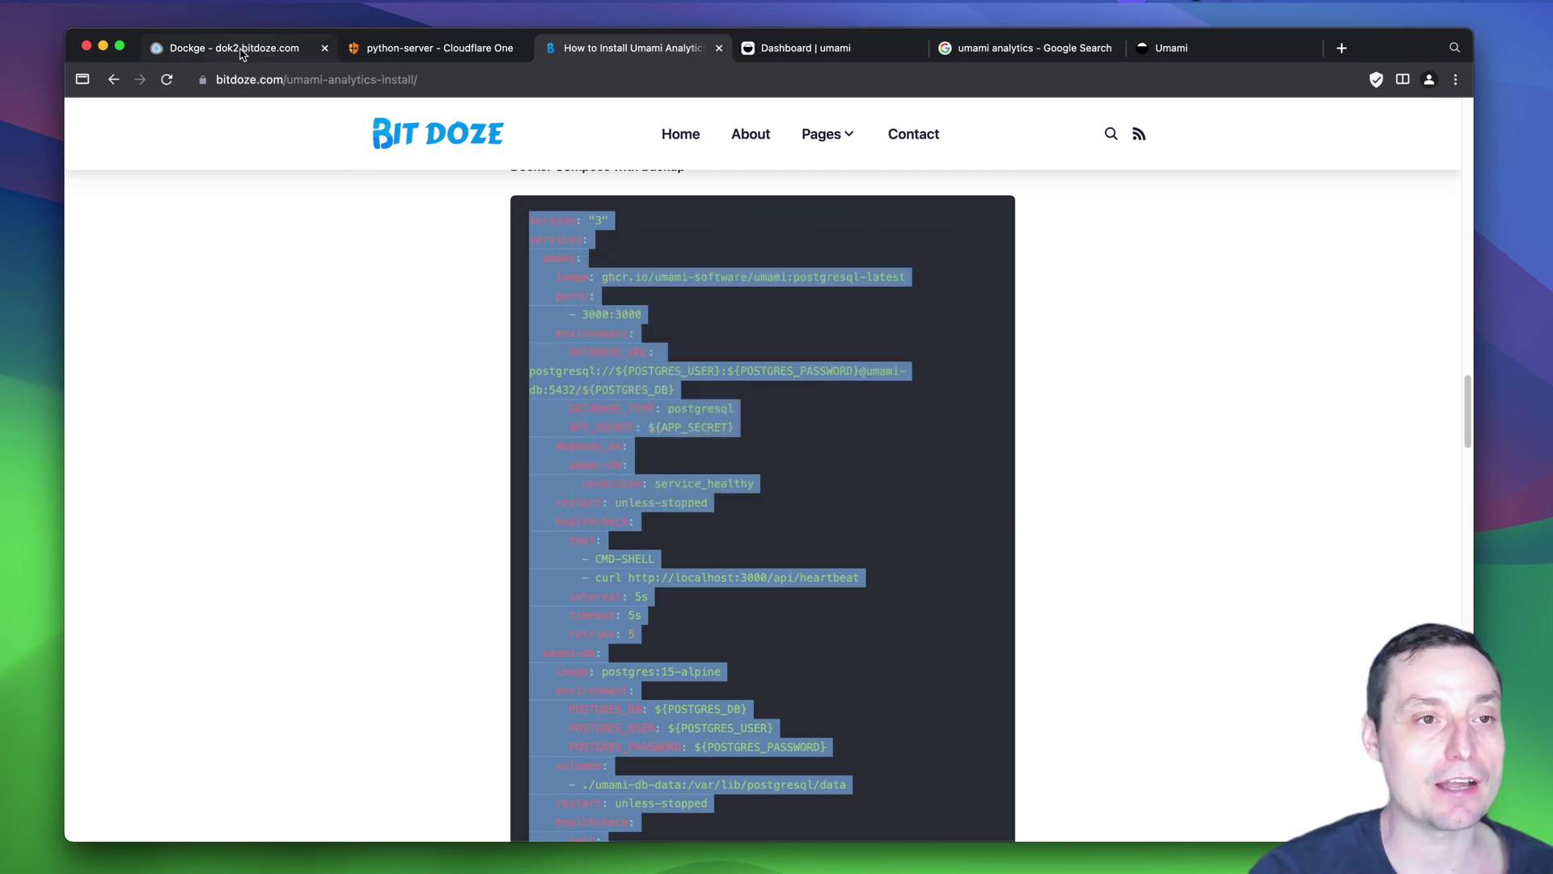
click(242, 52)
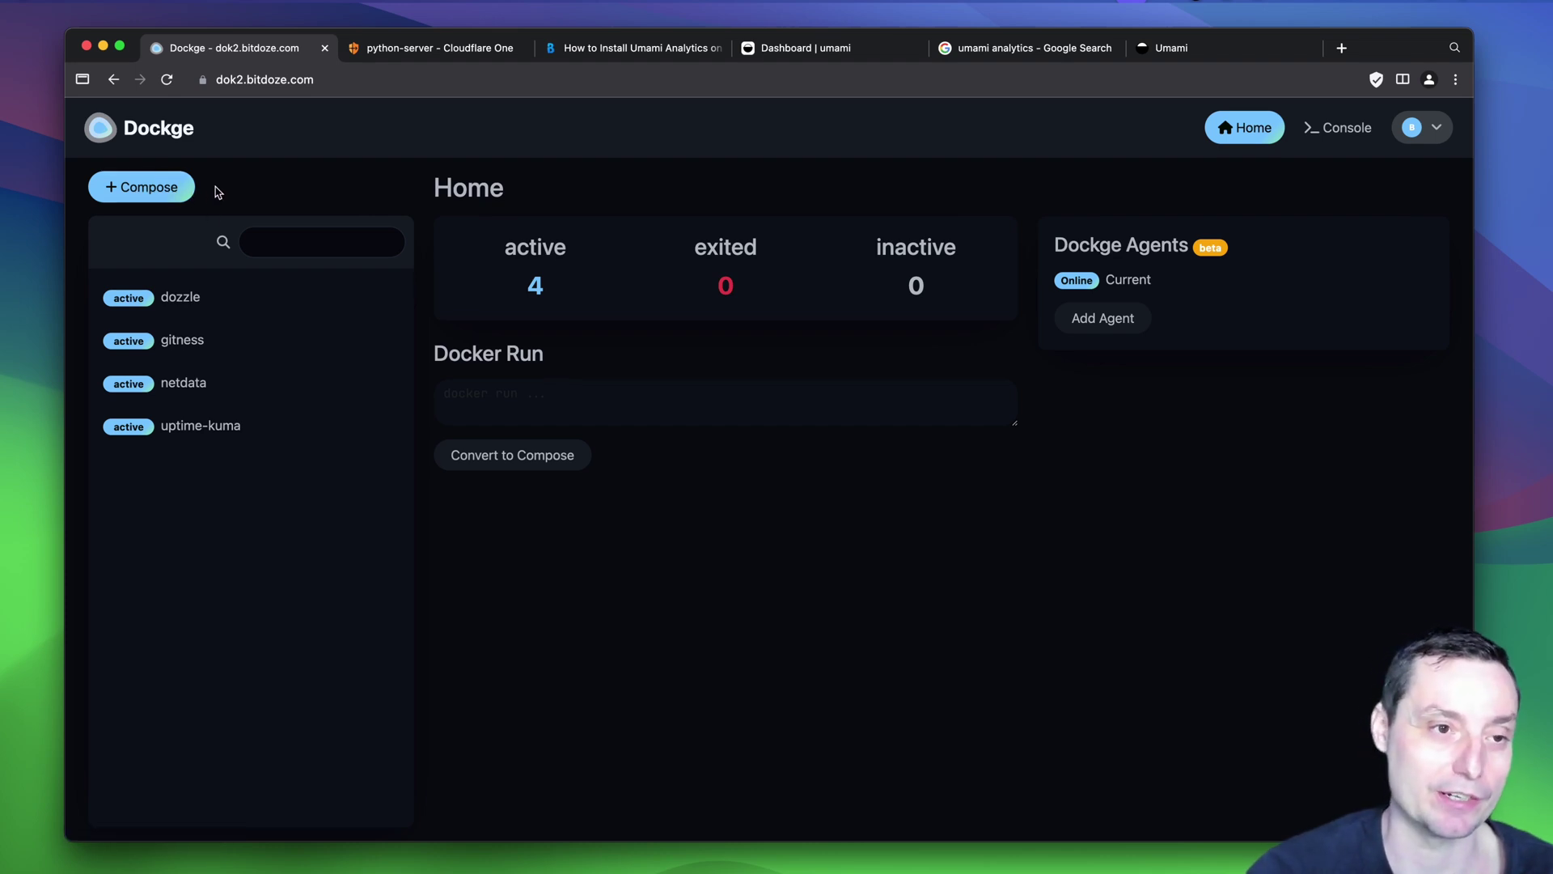
Start a new compose stack named 'umami'.
click(160, 188)
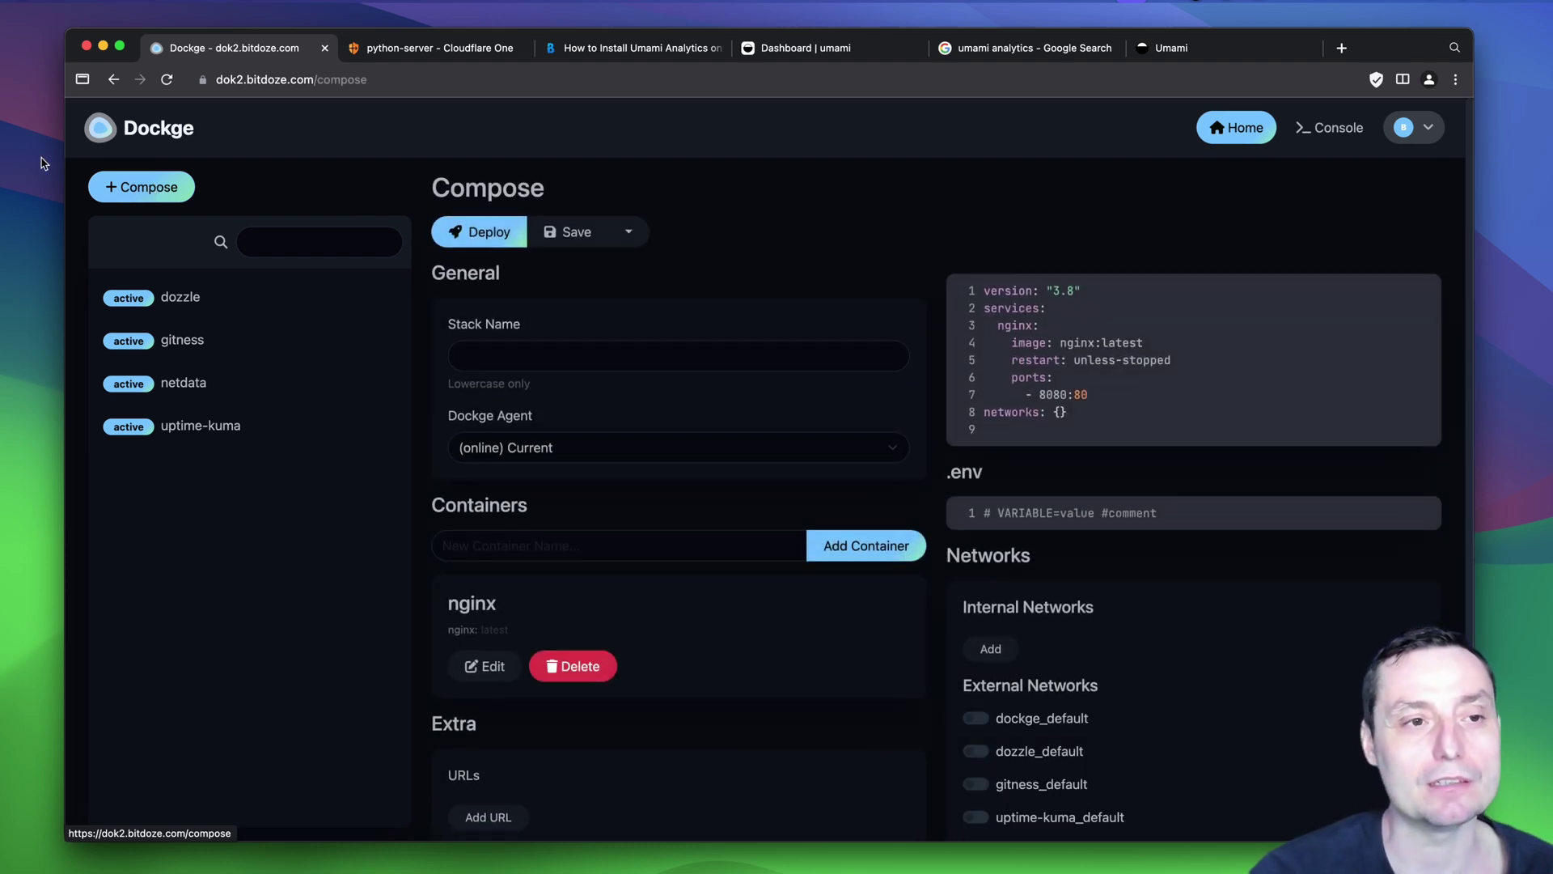
click(486, 353)
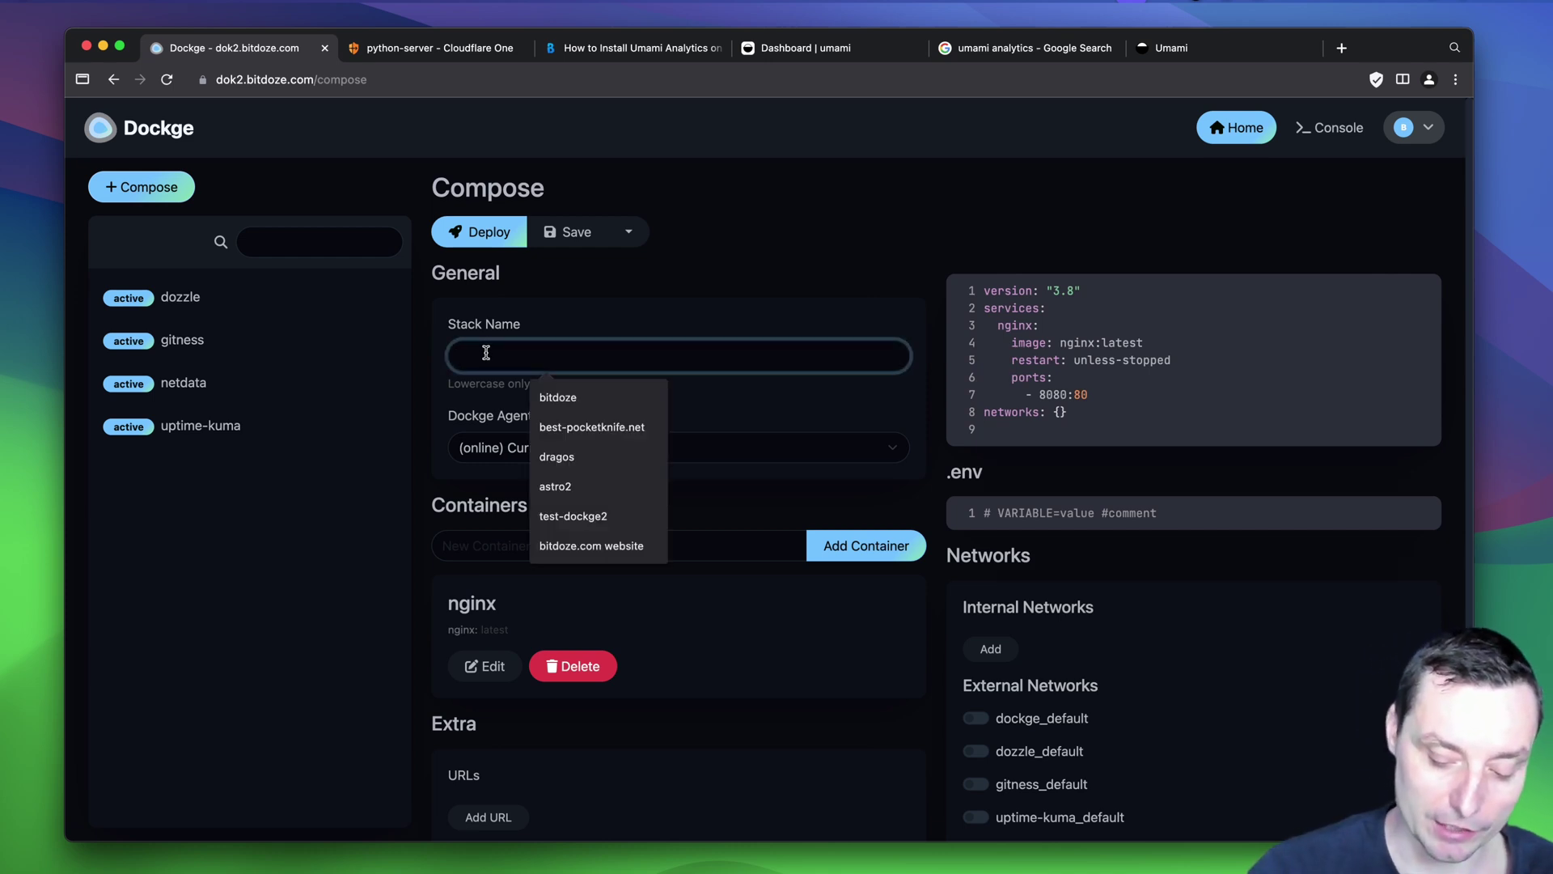
text(umami)
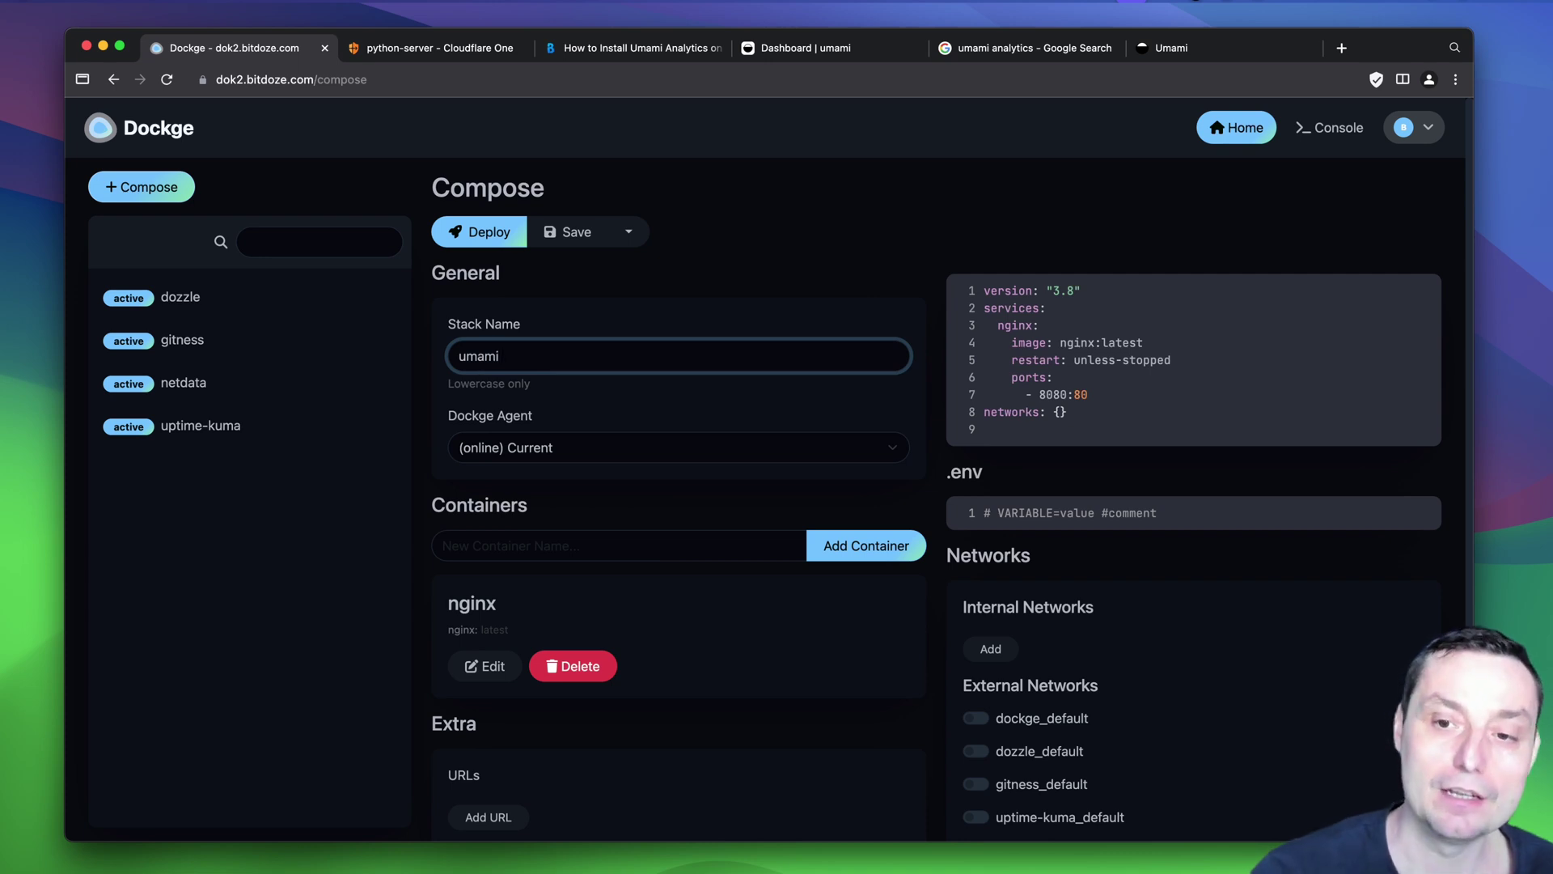
Replace the editor's default YAML with the copied Umami compose file (umami, umami-db, umami-db-backup).
click(1062, 411)
key(super+a)
key(super+v)
scroll(1248, 368, down, 1)
scroll(1249, 367, up, 5)
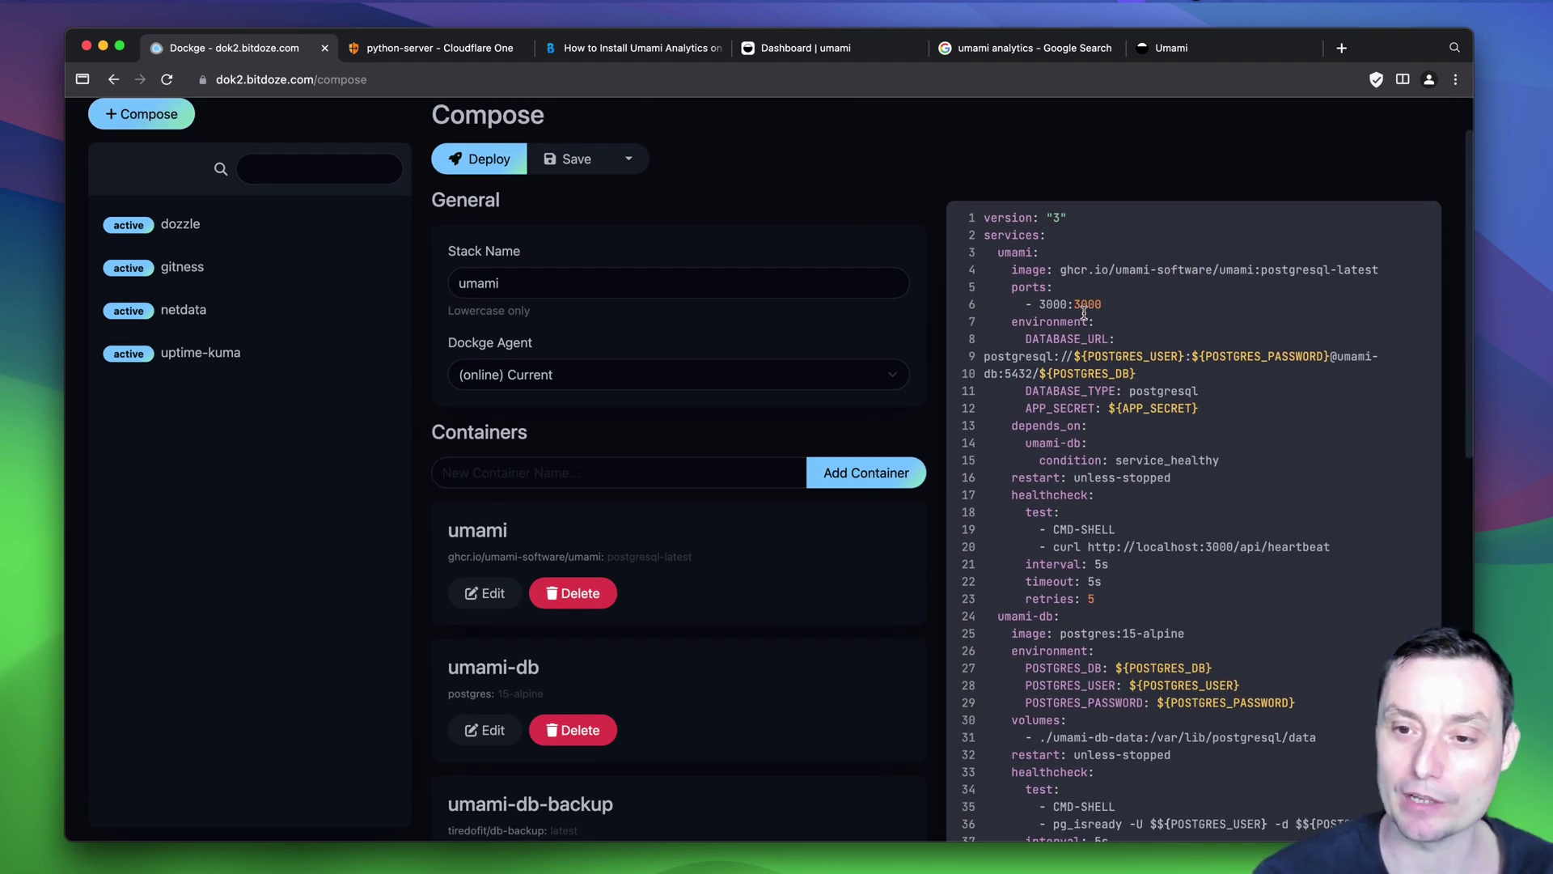
drag(1011, 269, 1295, 269)
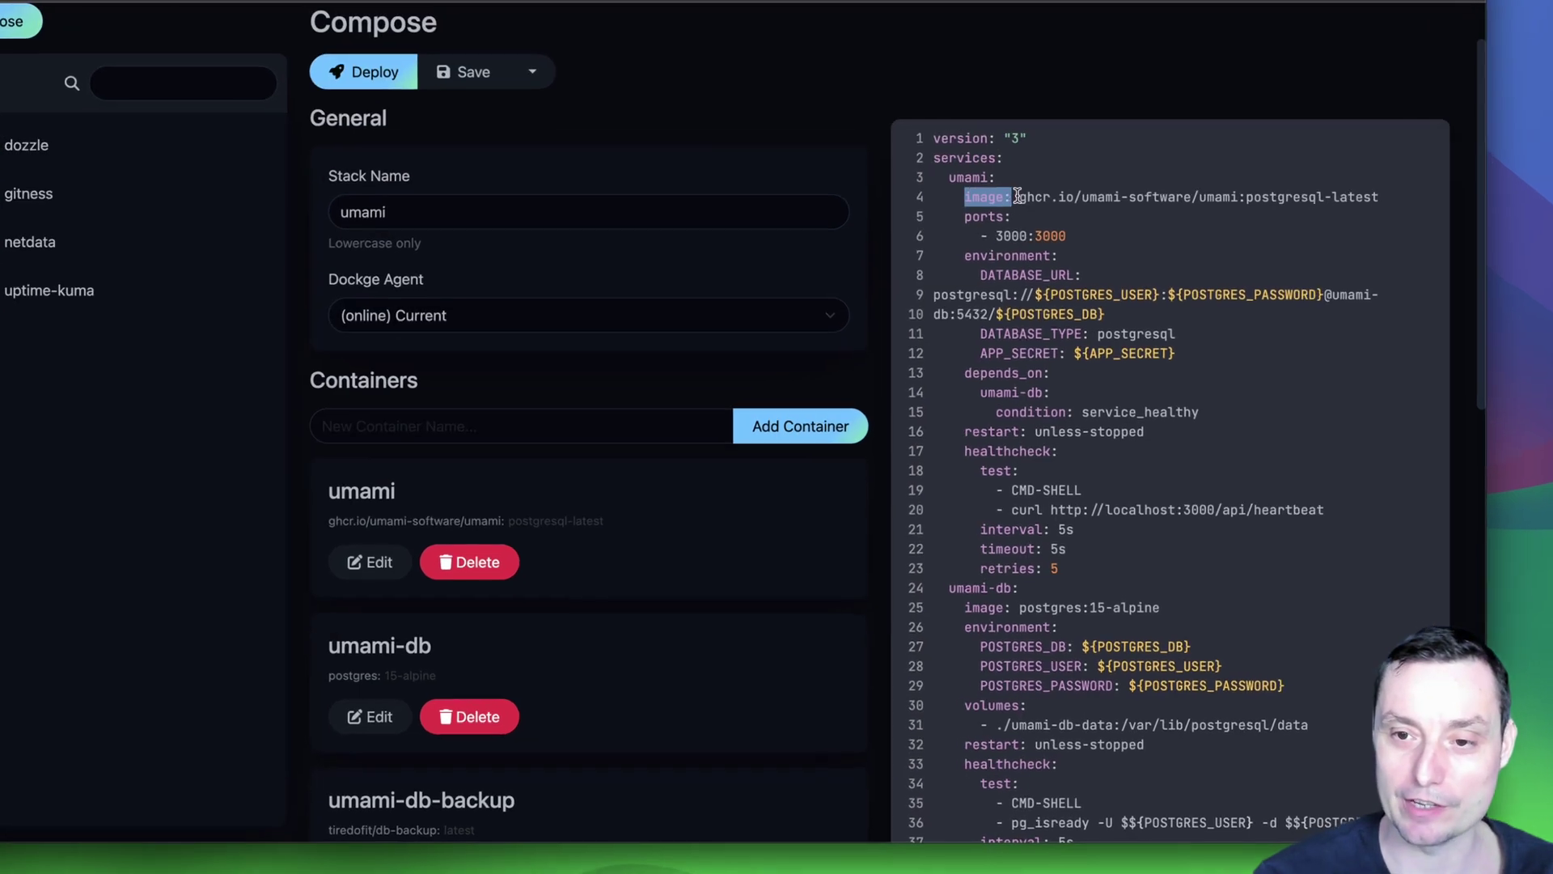
drag(1324, 57, 1444, 55)
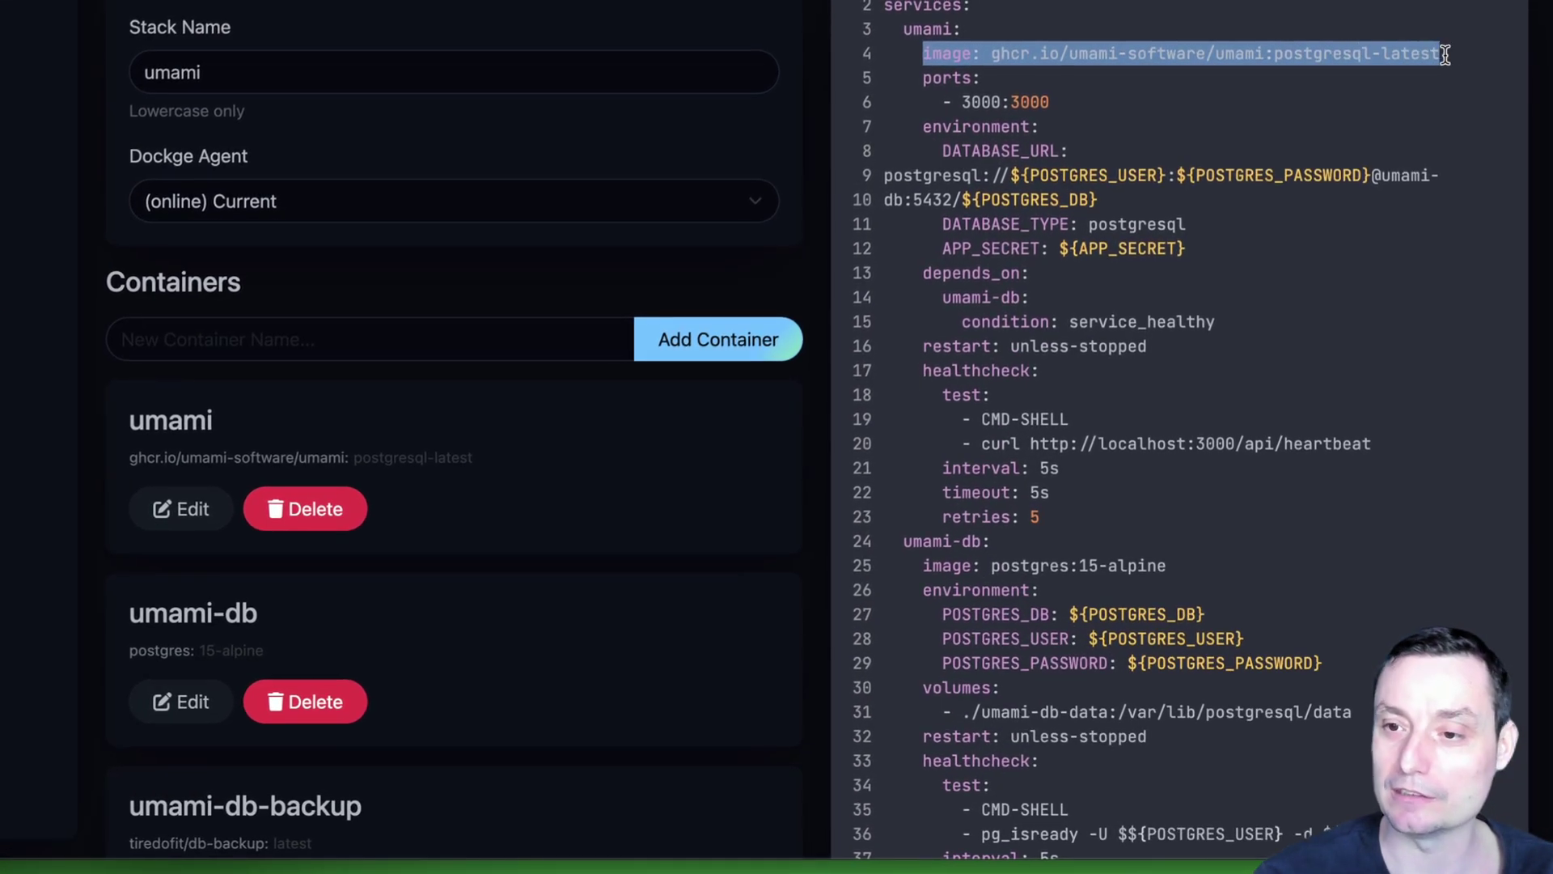
click(1307, 68)
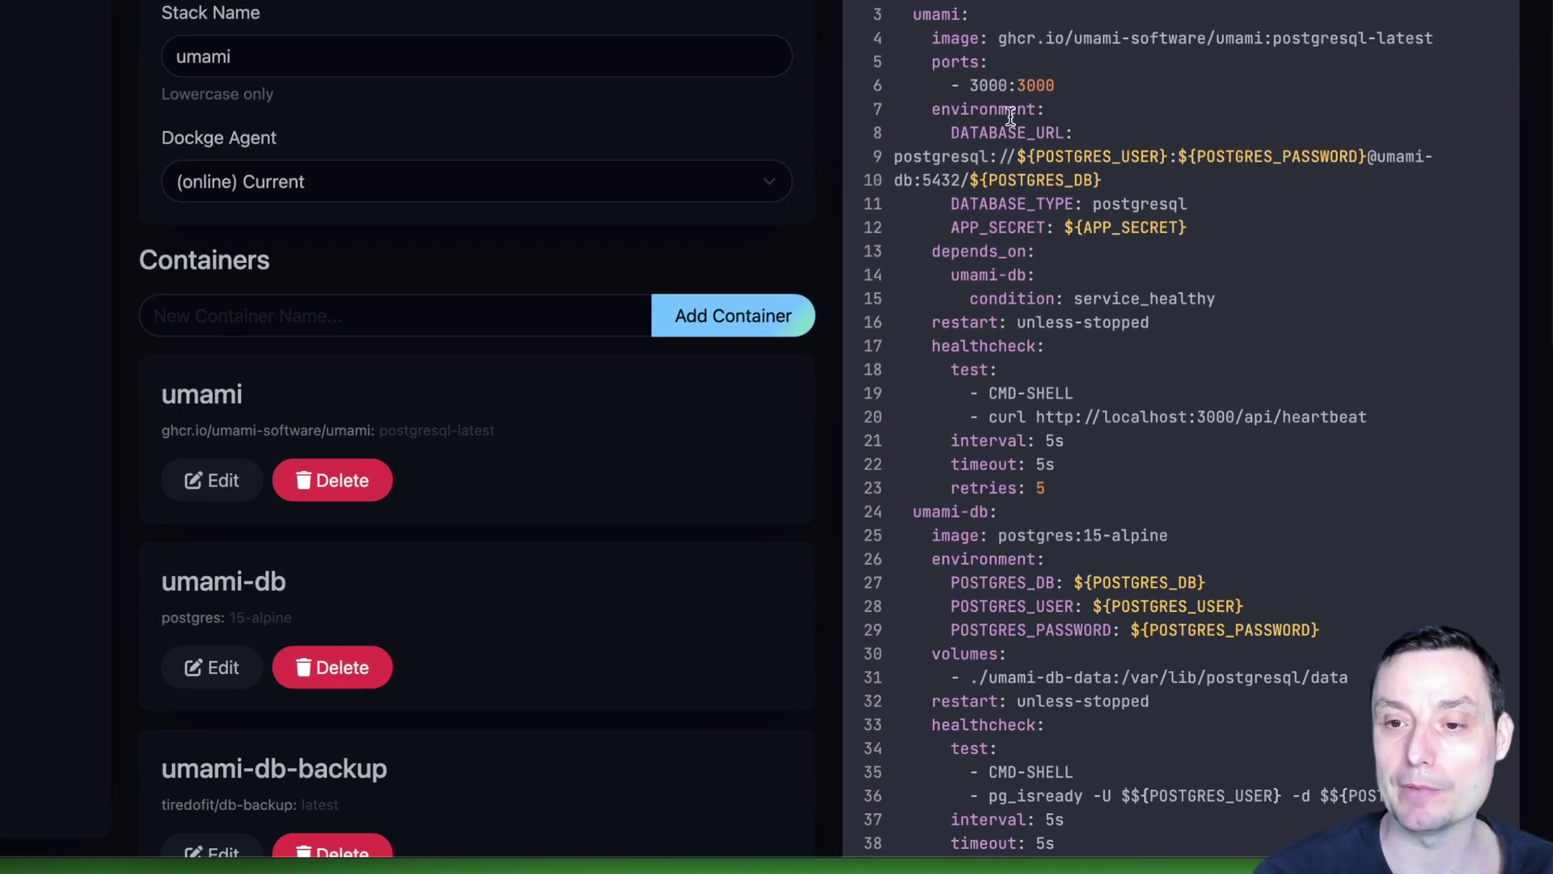
scroll(1132, 130, down, 1)
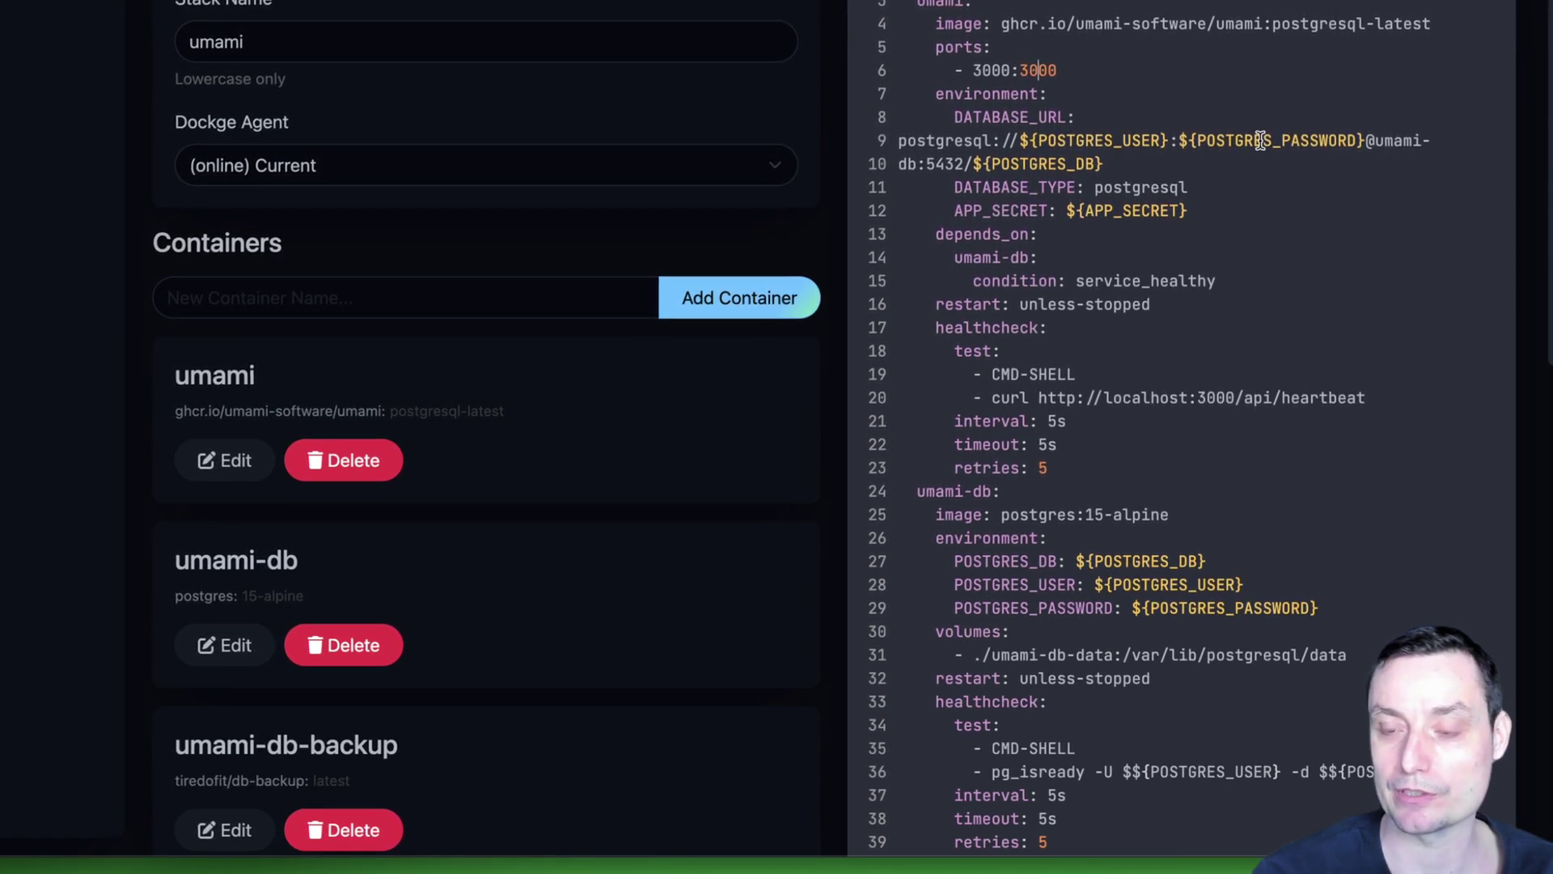
scroll(1084, 154, down, 1)
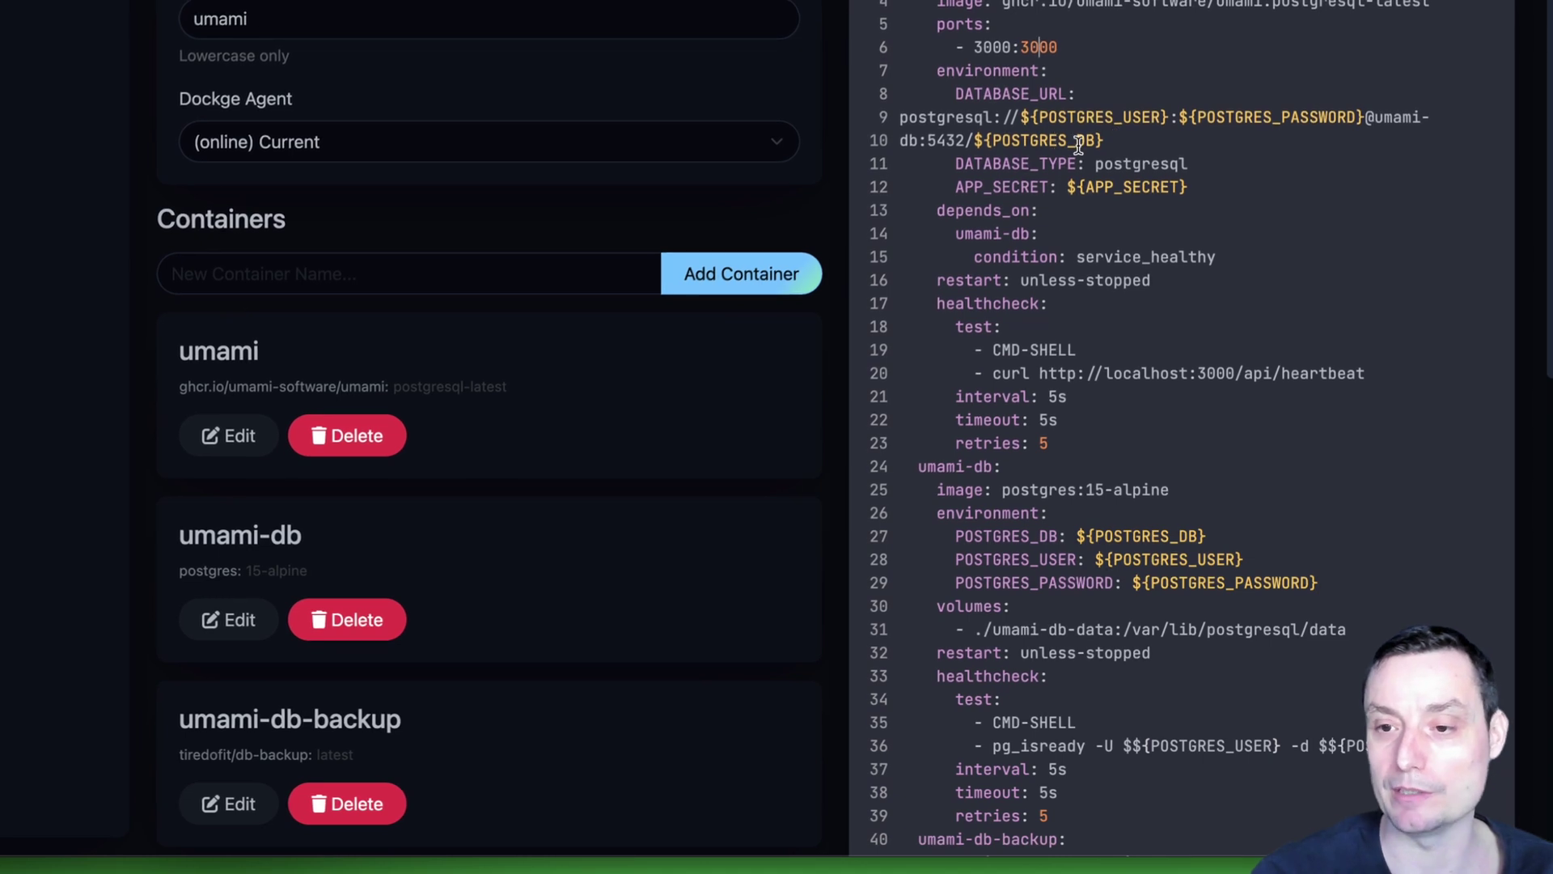
scroll(1078, 145, down, 2)
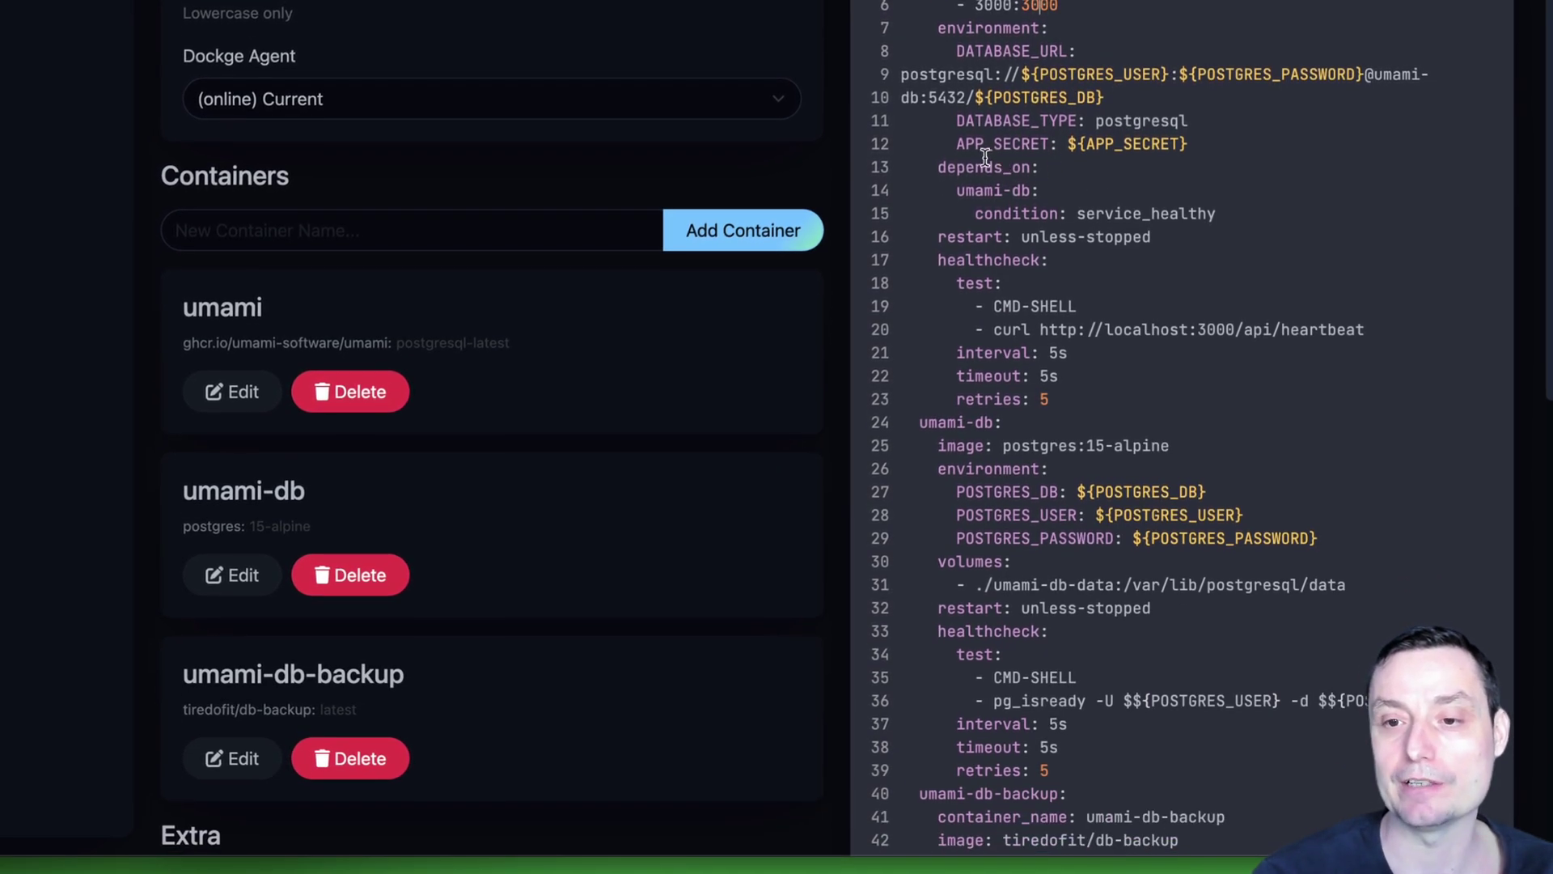
drag(951, 148, 1197, 150)
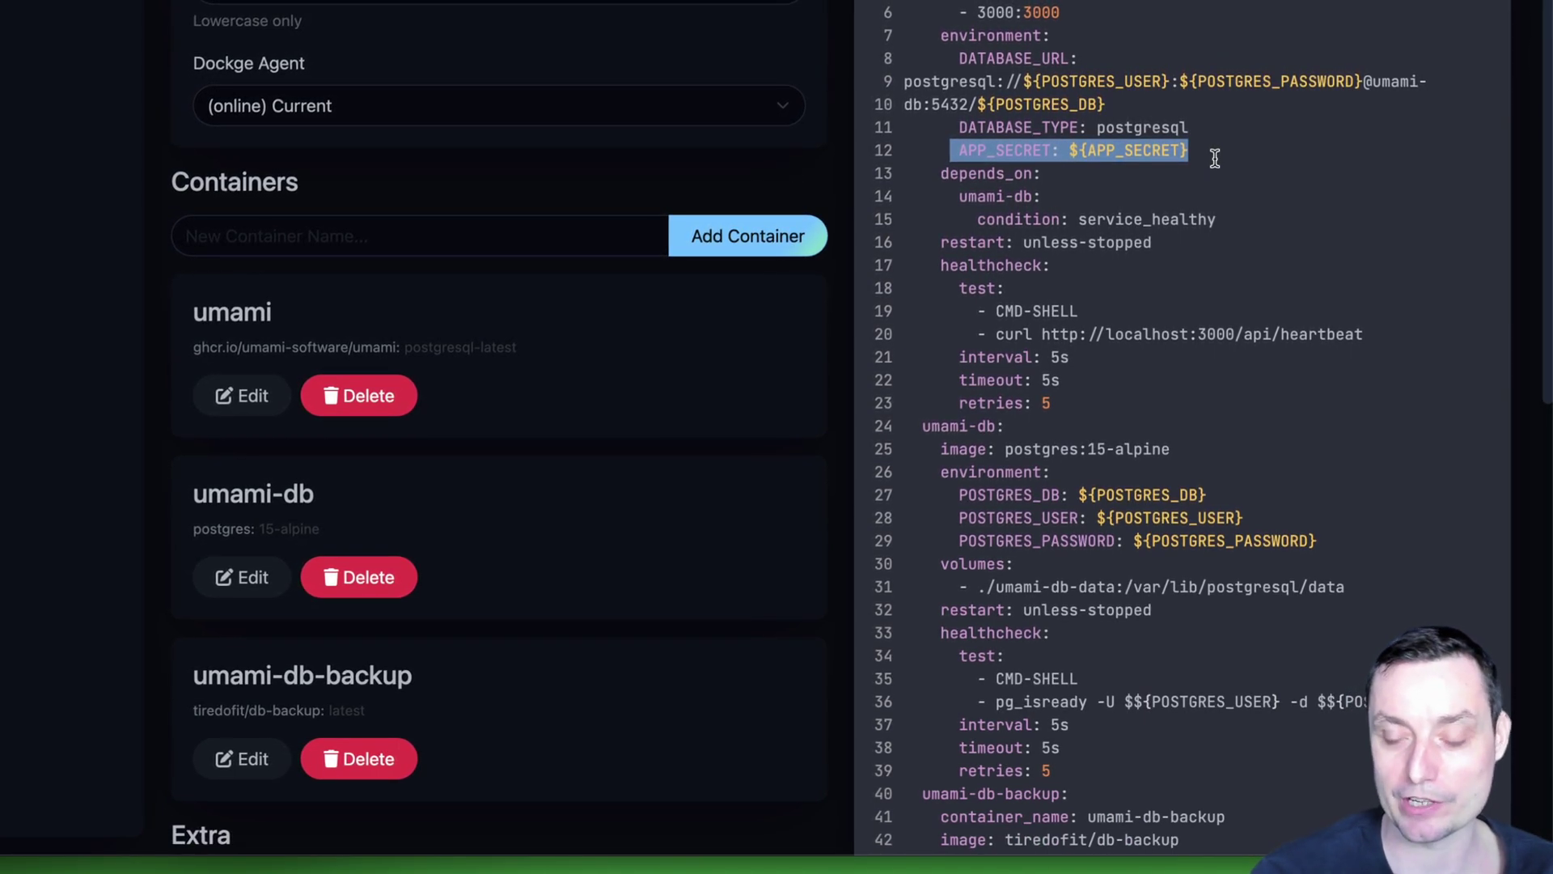
scroll(1215, 158, down, 1)
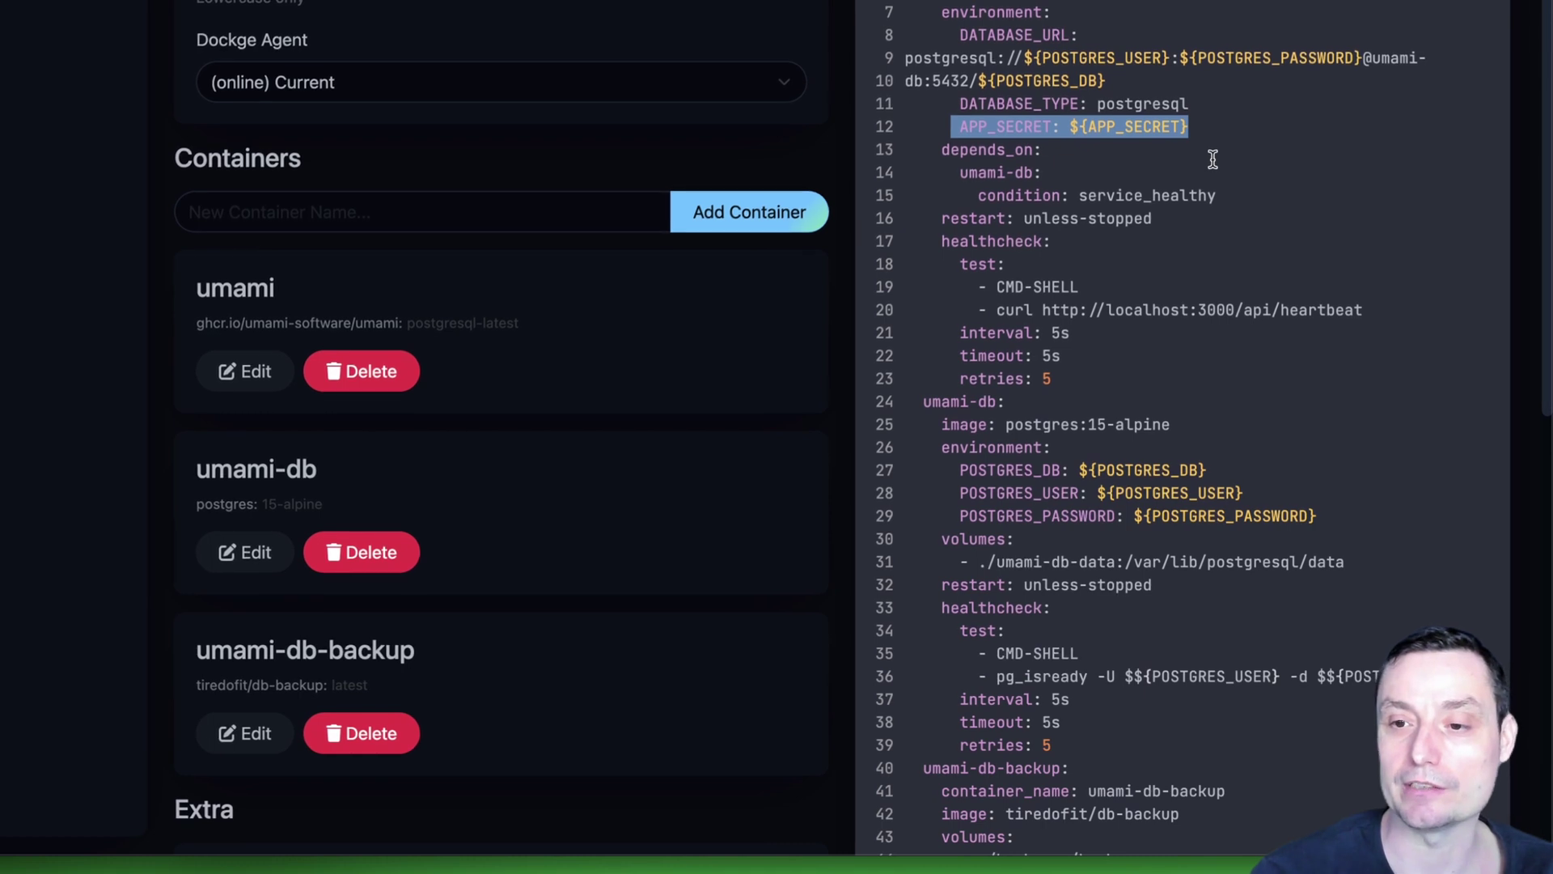
scroll(1213, 160, down, 1)
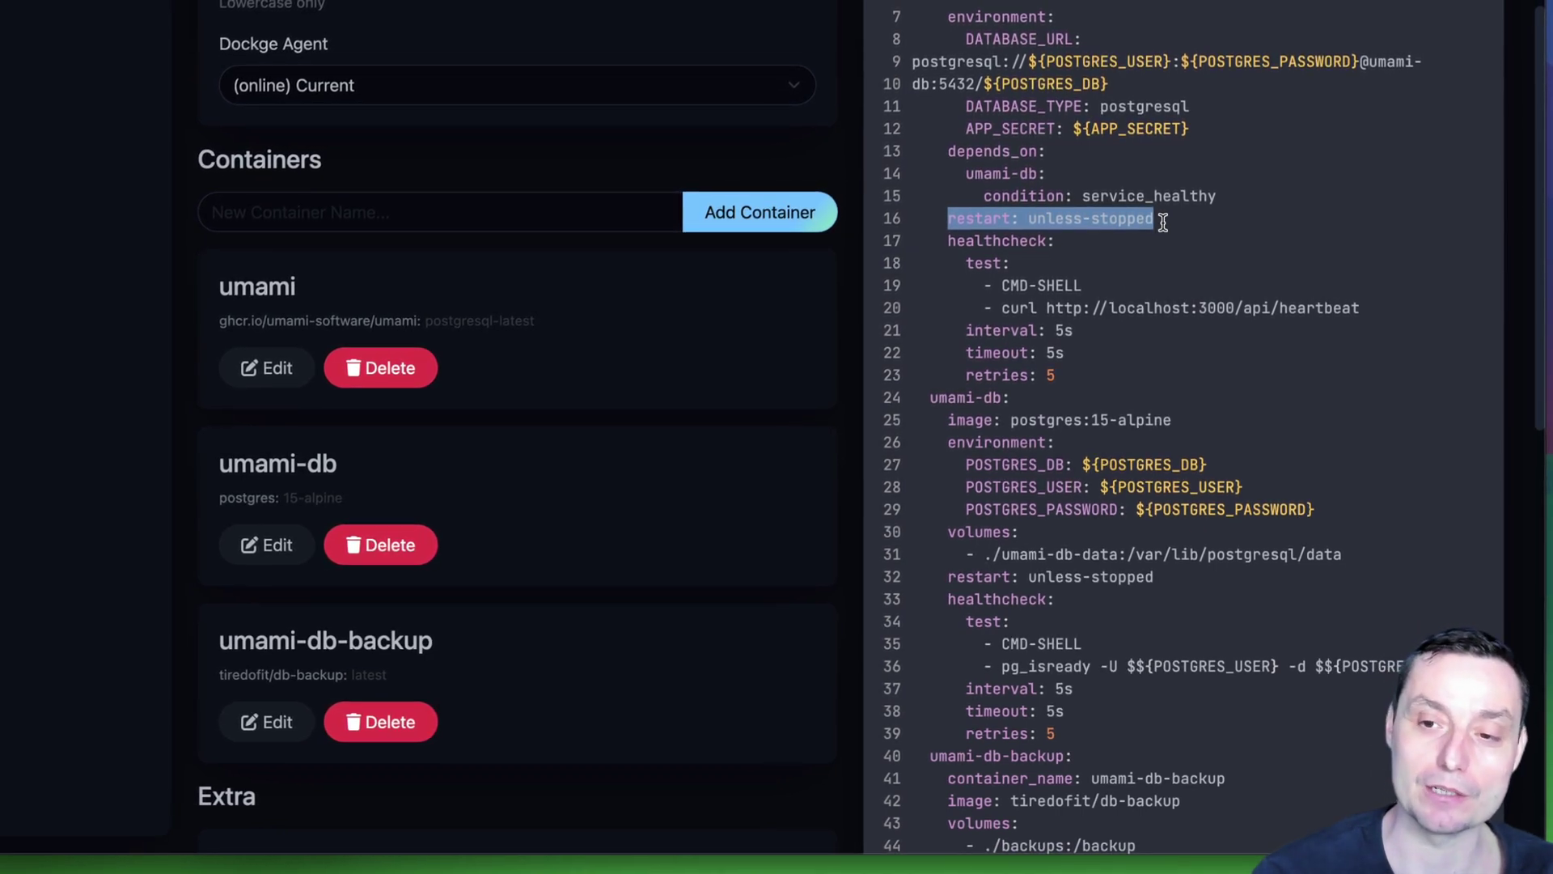
scroll(1163, 224, down, 2)
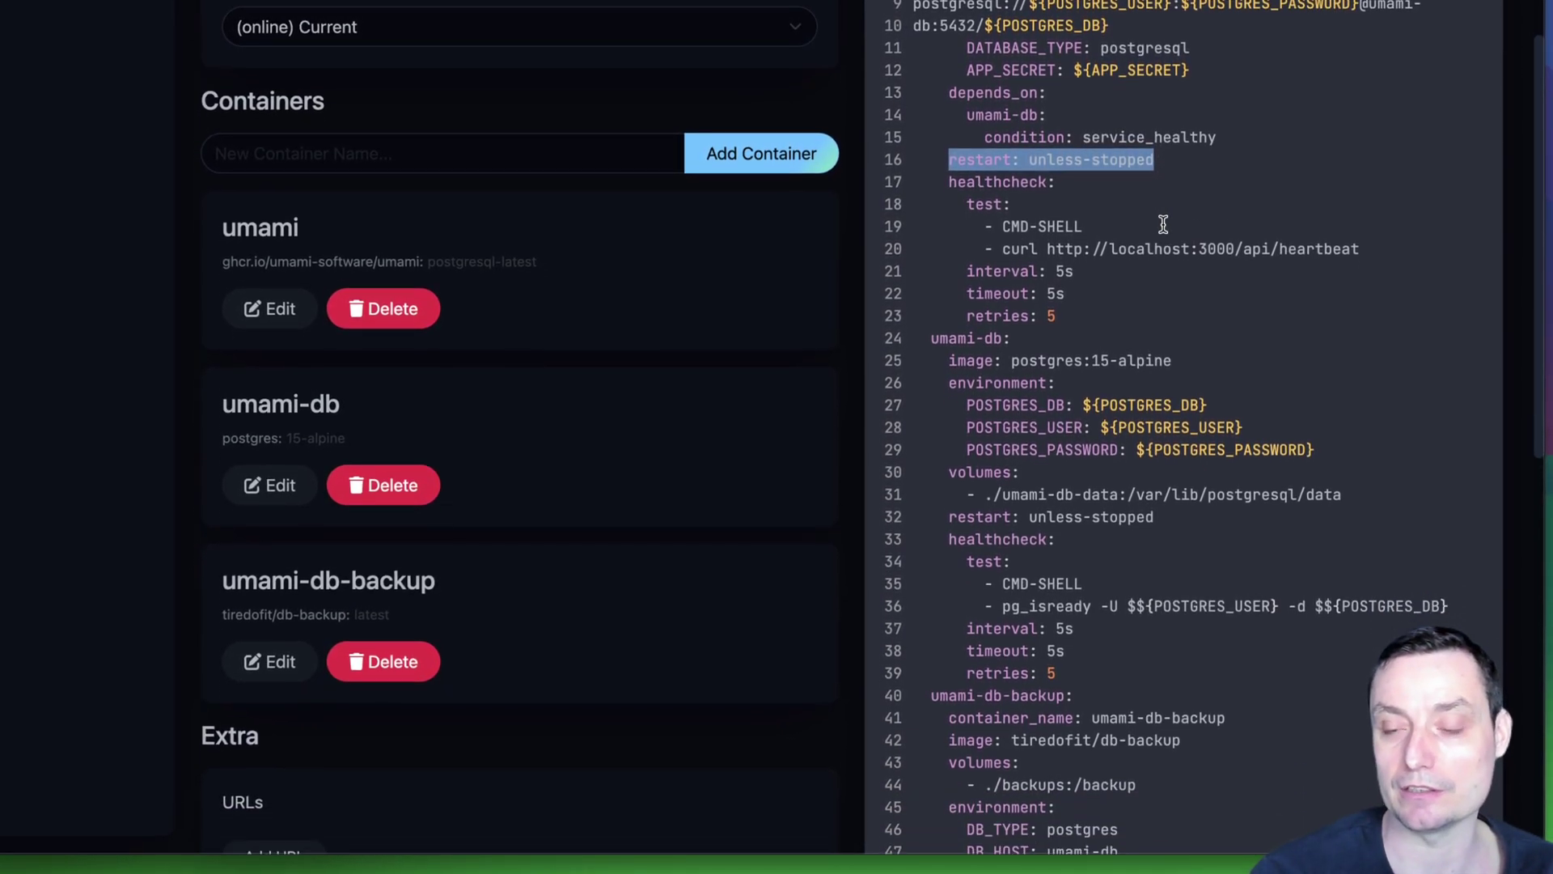
scroll(1163, 225, down, 1)
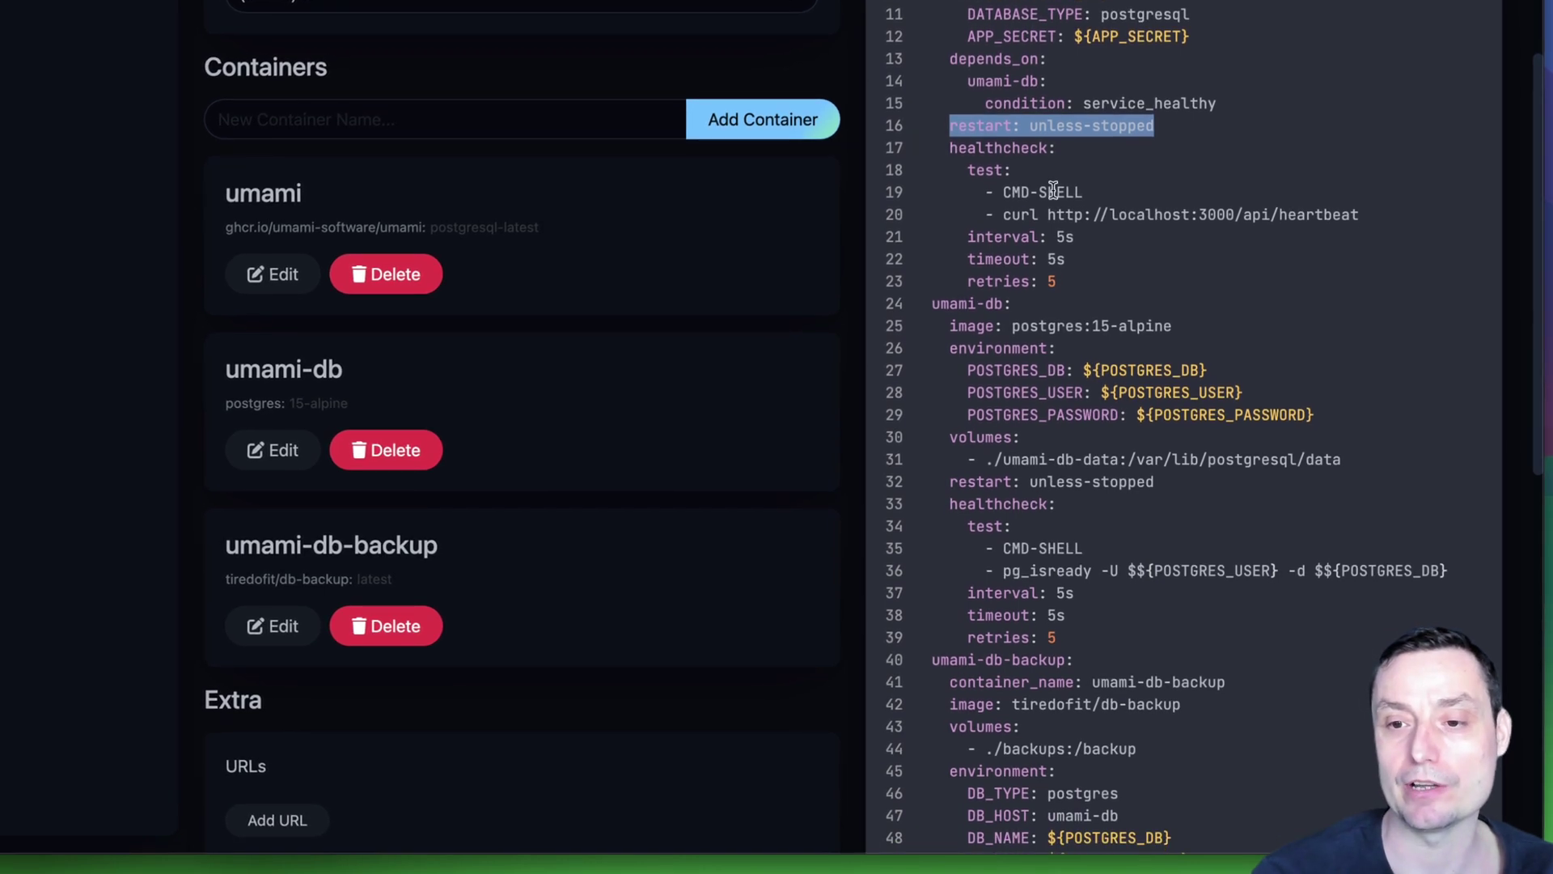
scroll(1128, 154, down, 1)
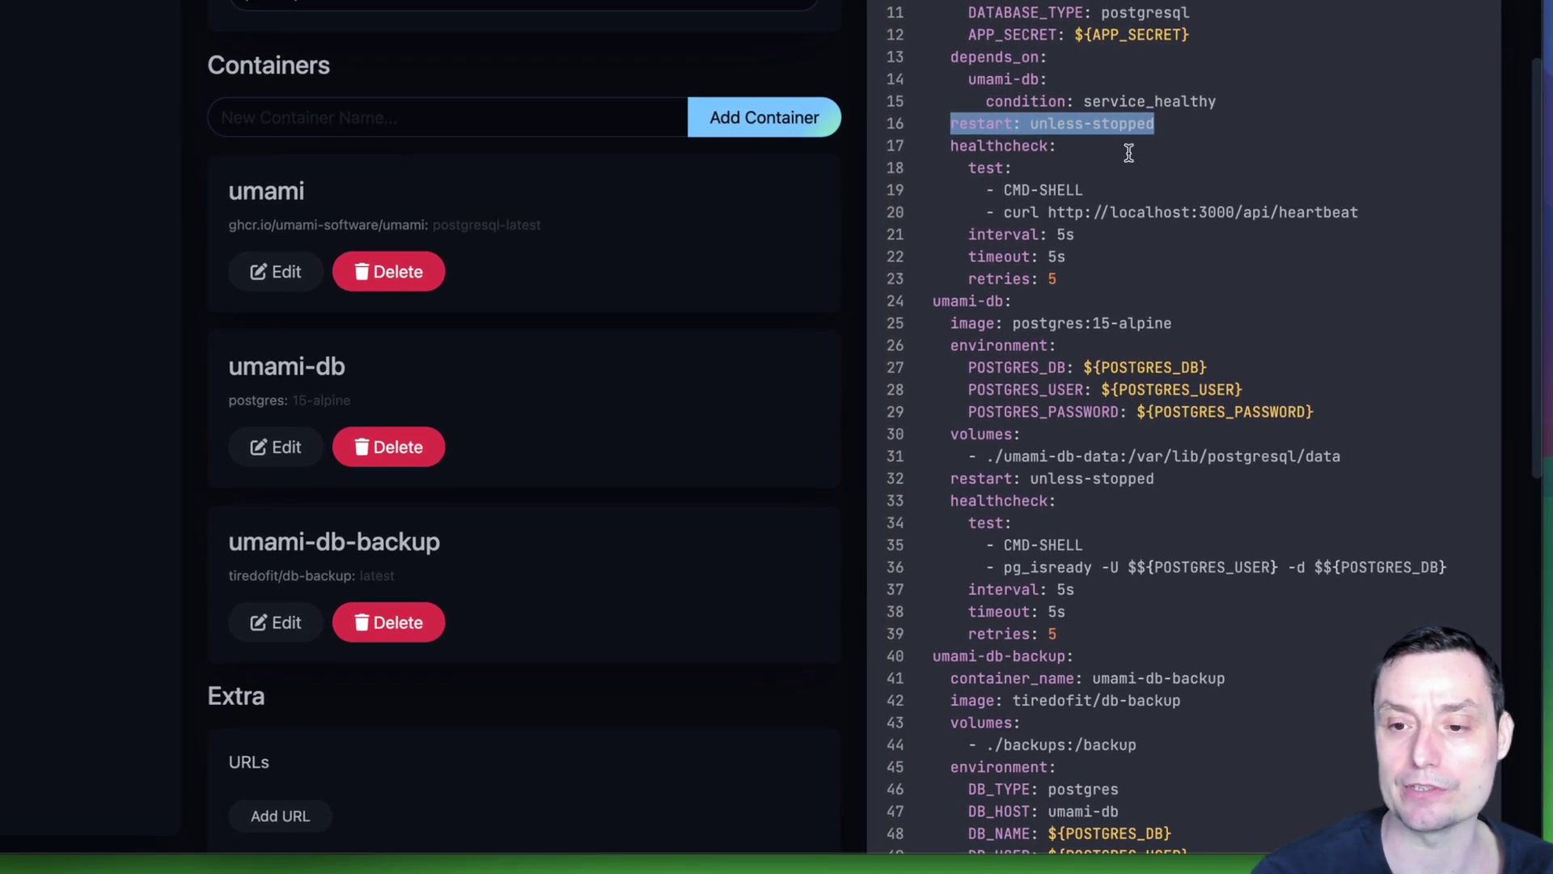
scroll(1057, 171, down, 1)
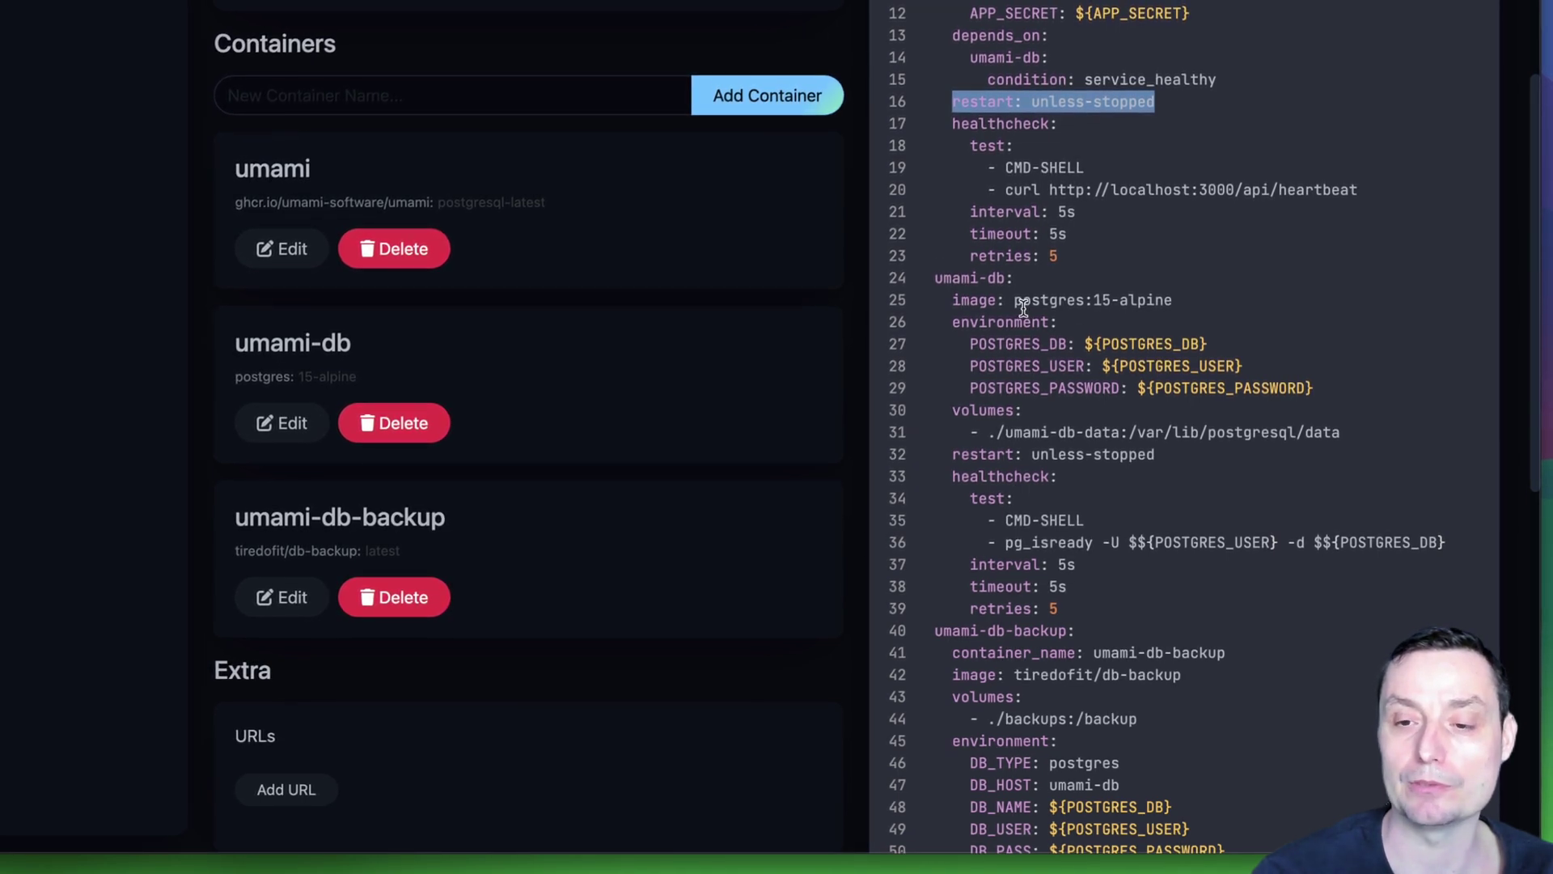
double_click(1105, 304)
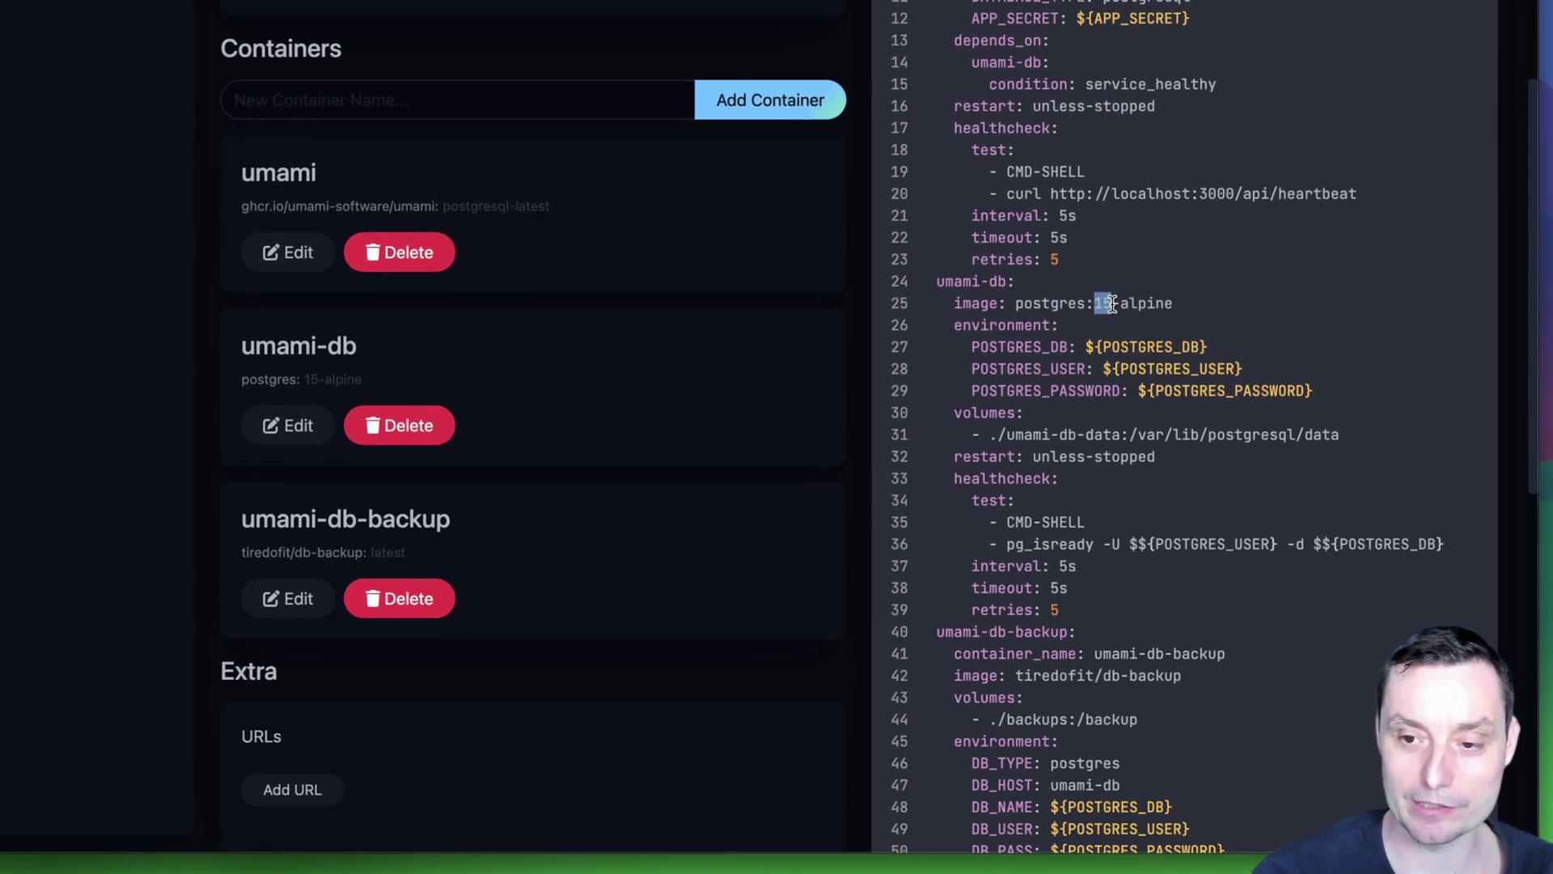
drag(1110, 303, 1173, 305)
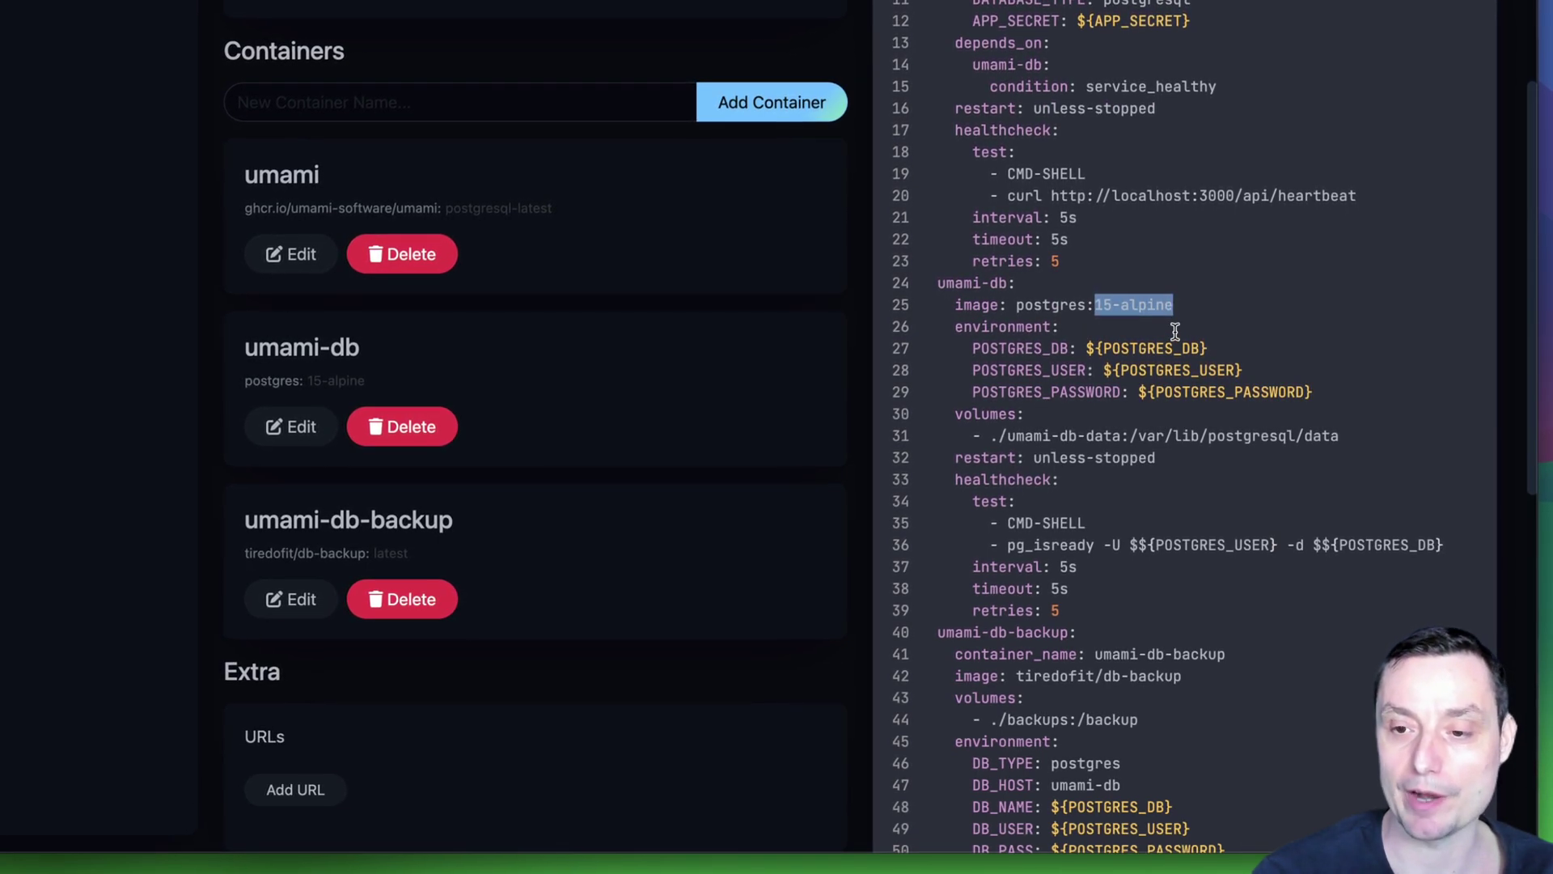
scroll(1179, 334, down, 3)
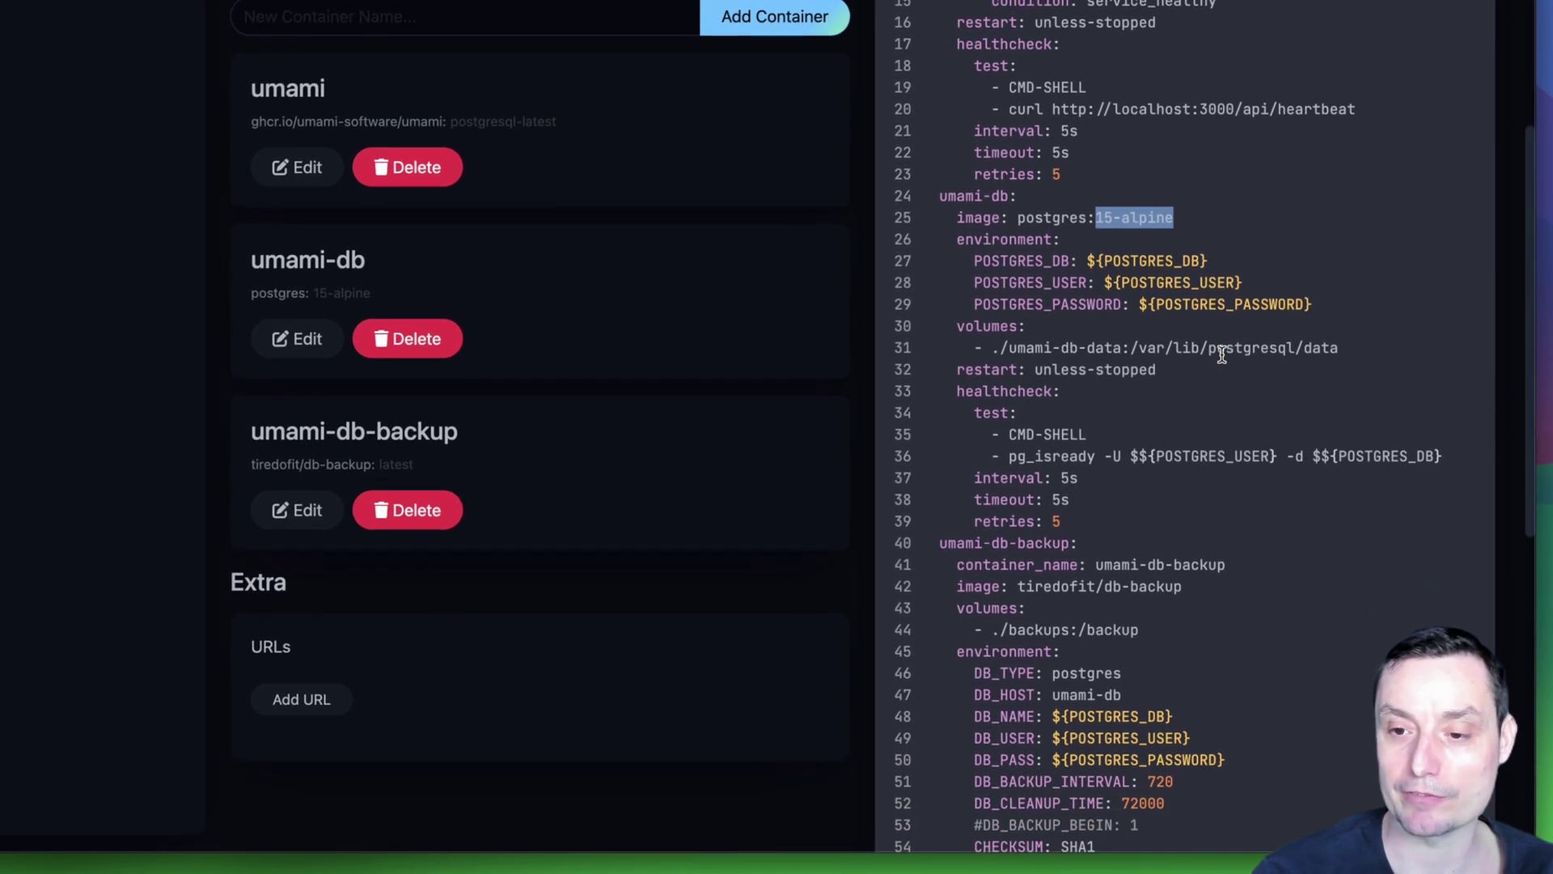
click(996, 342)
drag(997, 343, 1124, 345)
scroll(1084, 332, down, 3)
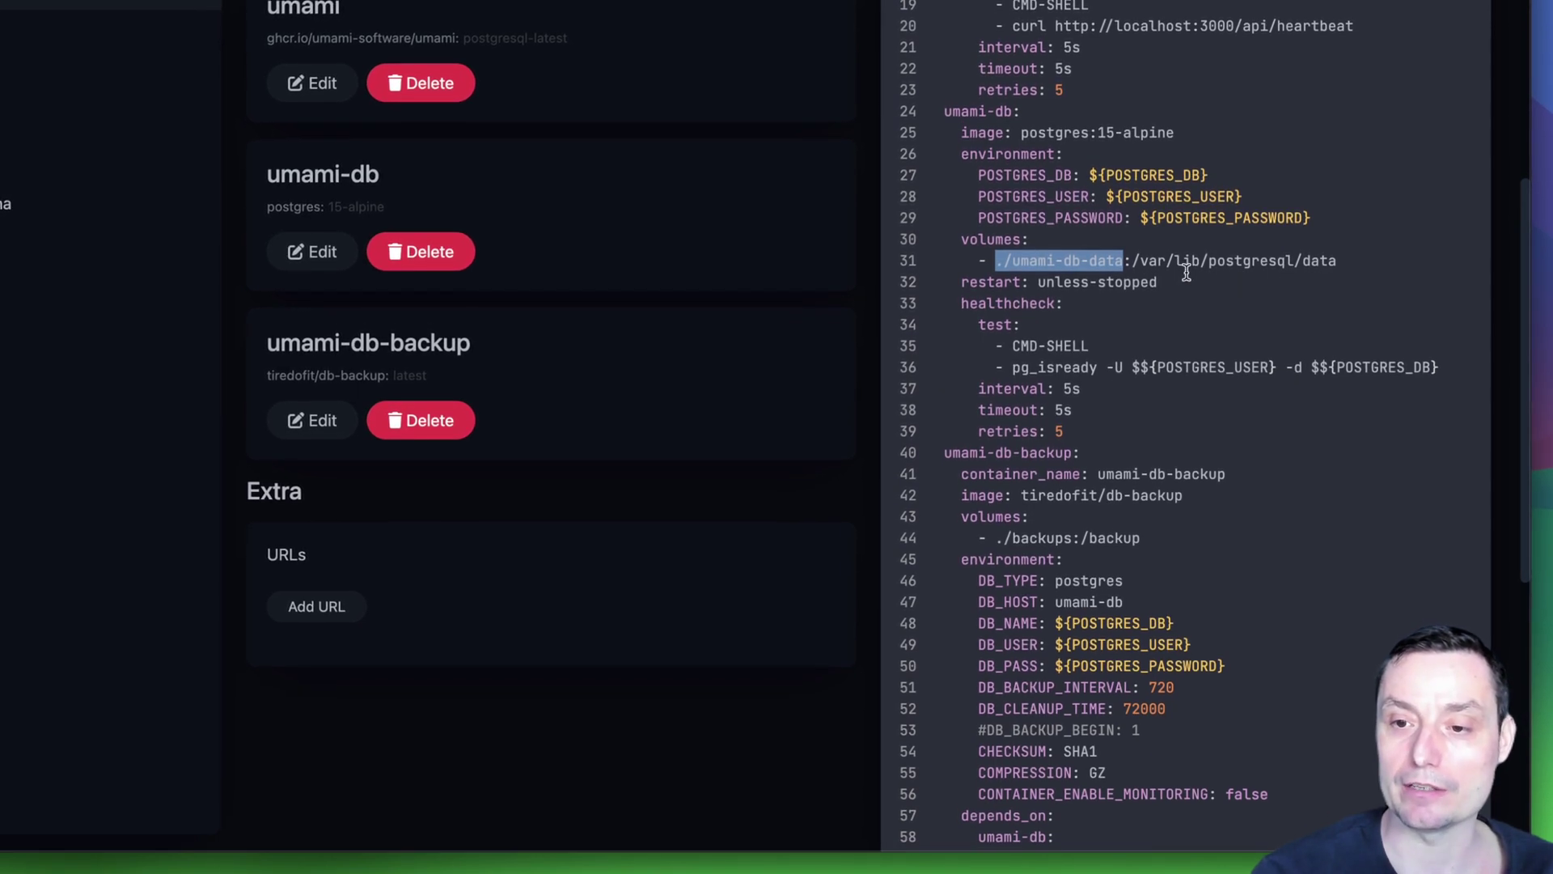
scroll(1213, 287, down, 1)
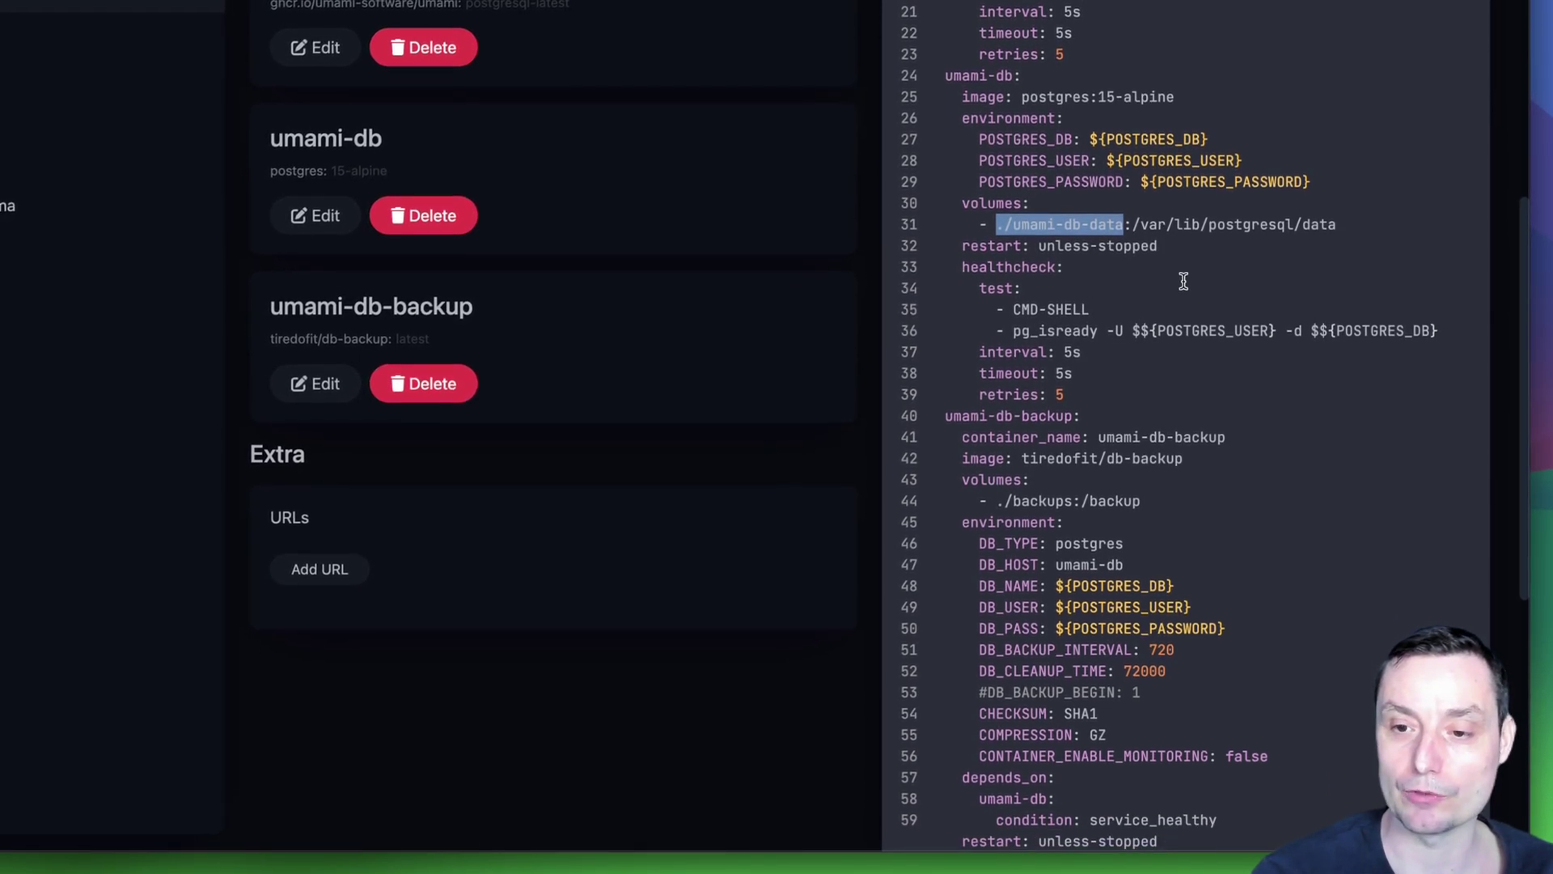
scroll(1177, 291, down, 3)
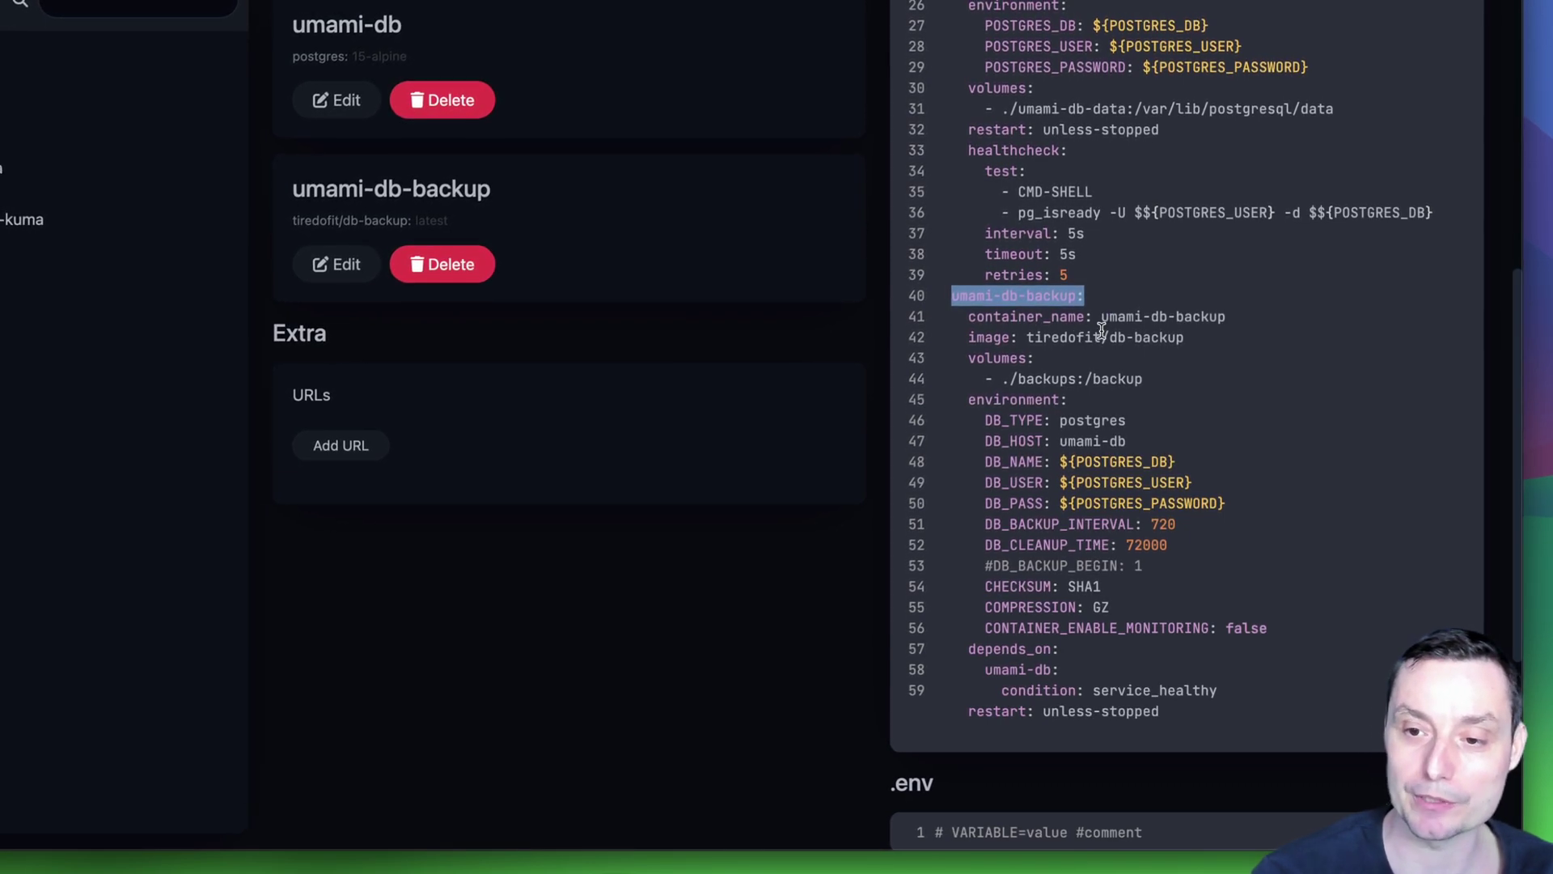
scroll(1160, 324, down, 1)
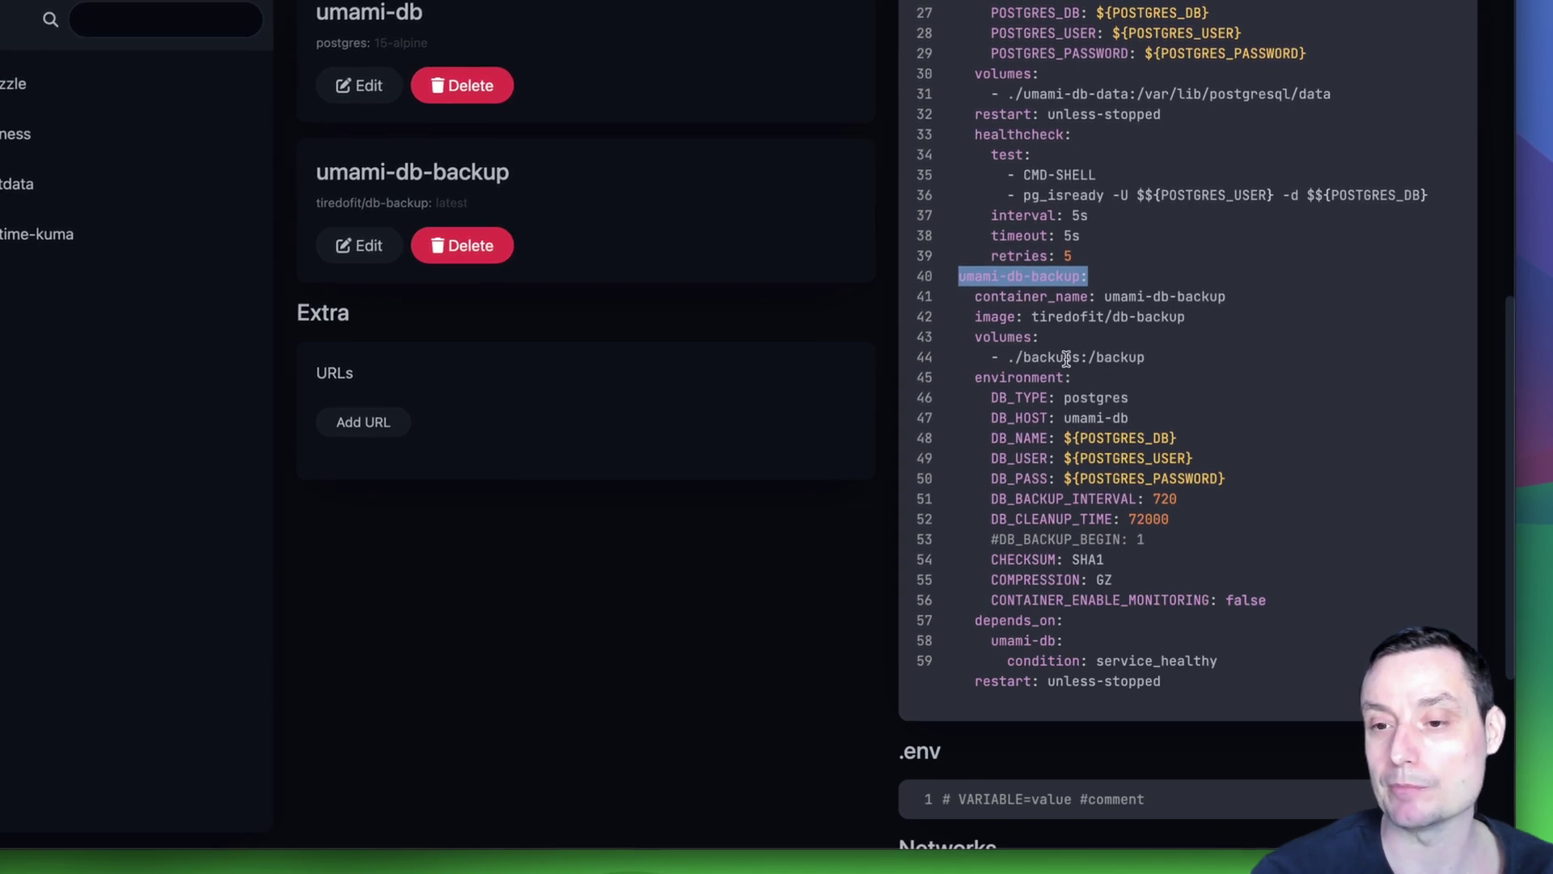
scroll(1089, 348, down, 1)
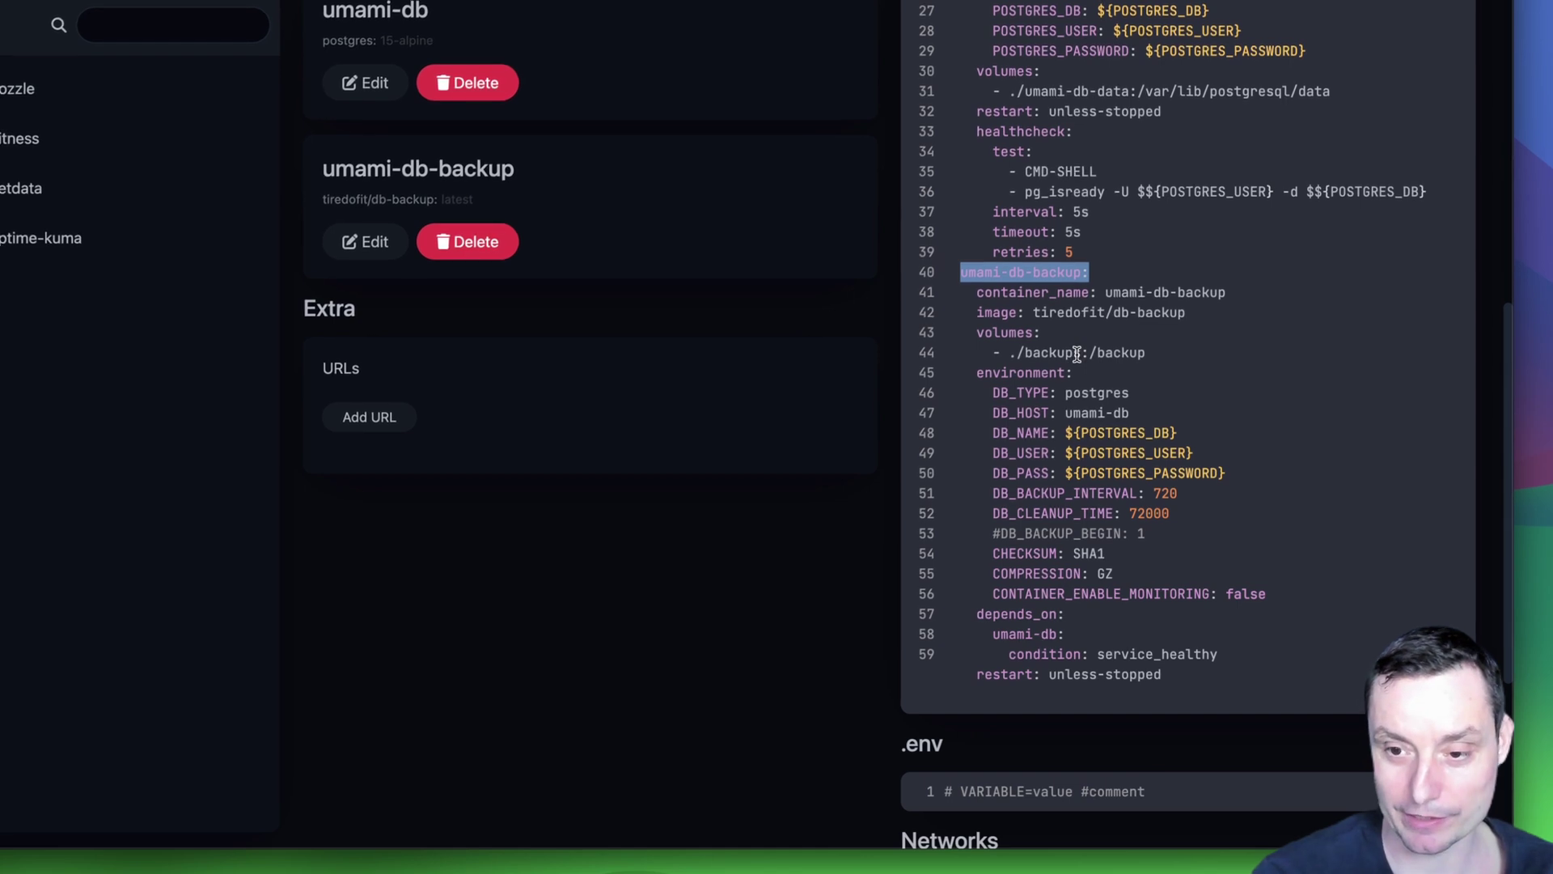
scroll(1077, 354, down, 3)
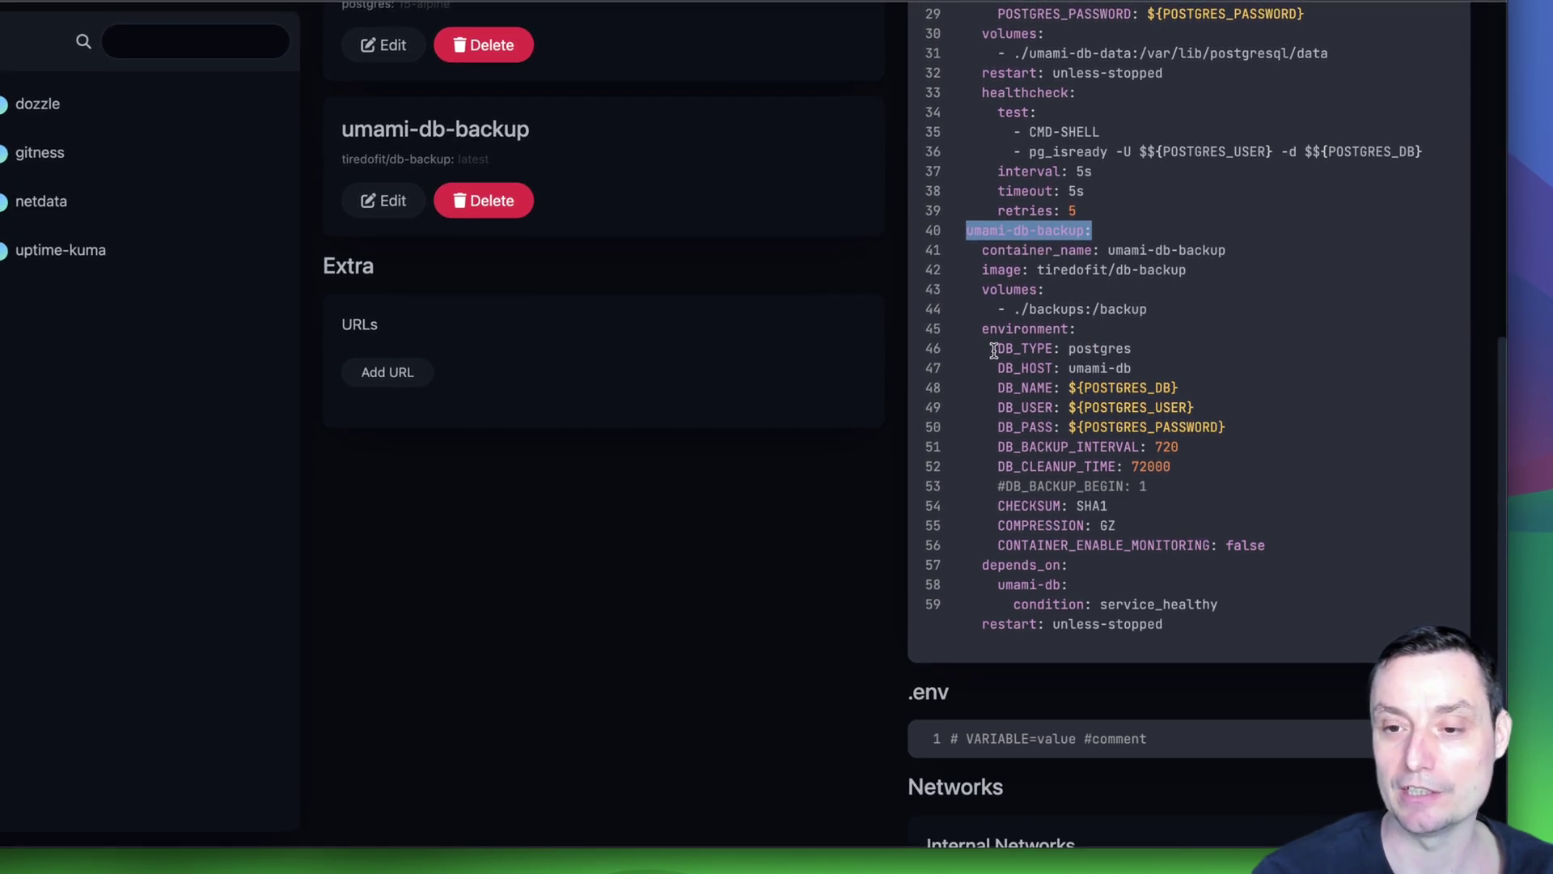
drag(1005, 351, 1131, 354)
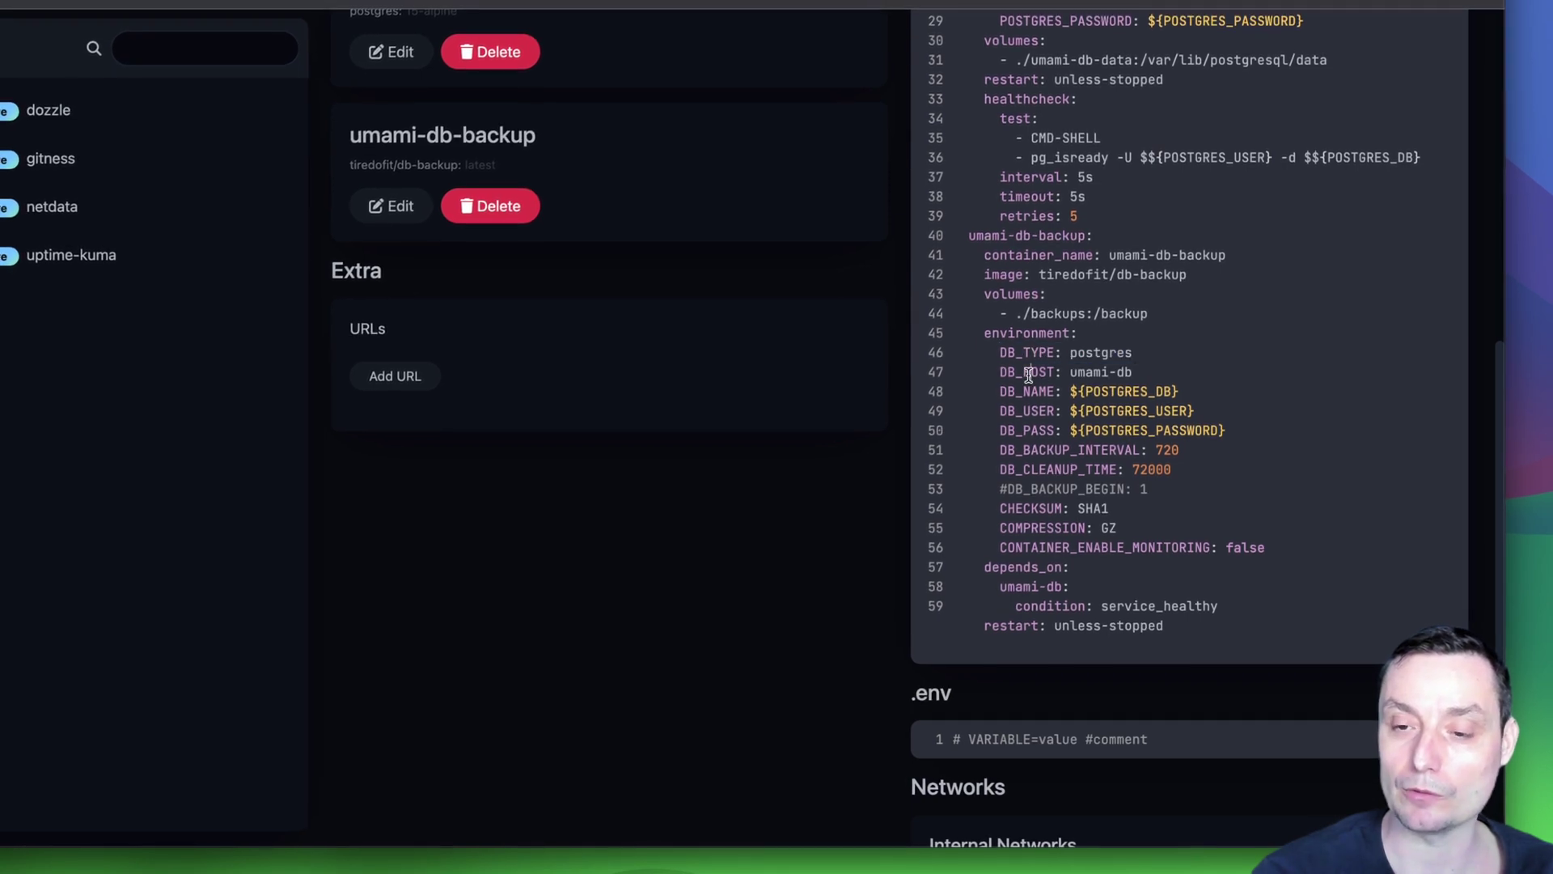
drag(991, 373, 1137, 374)
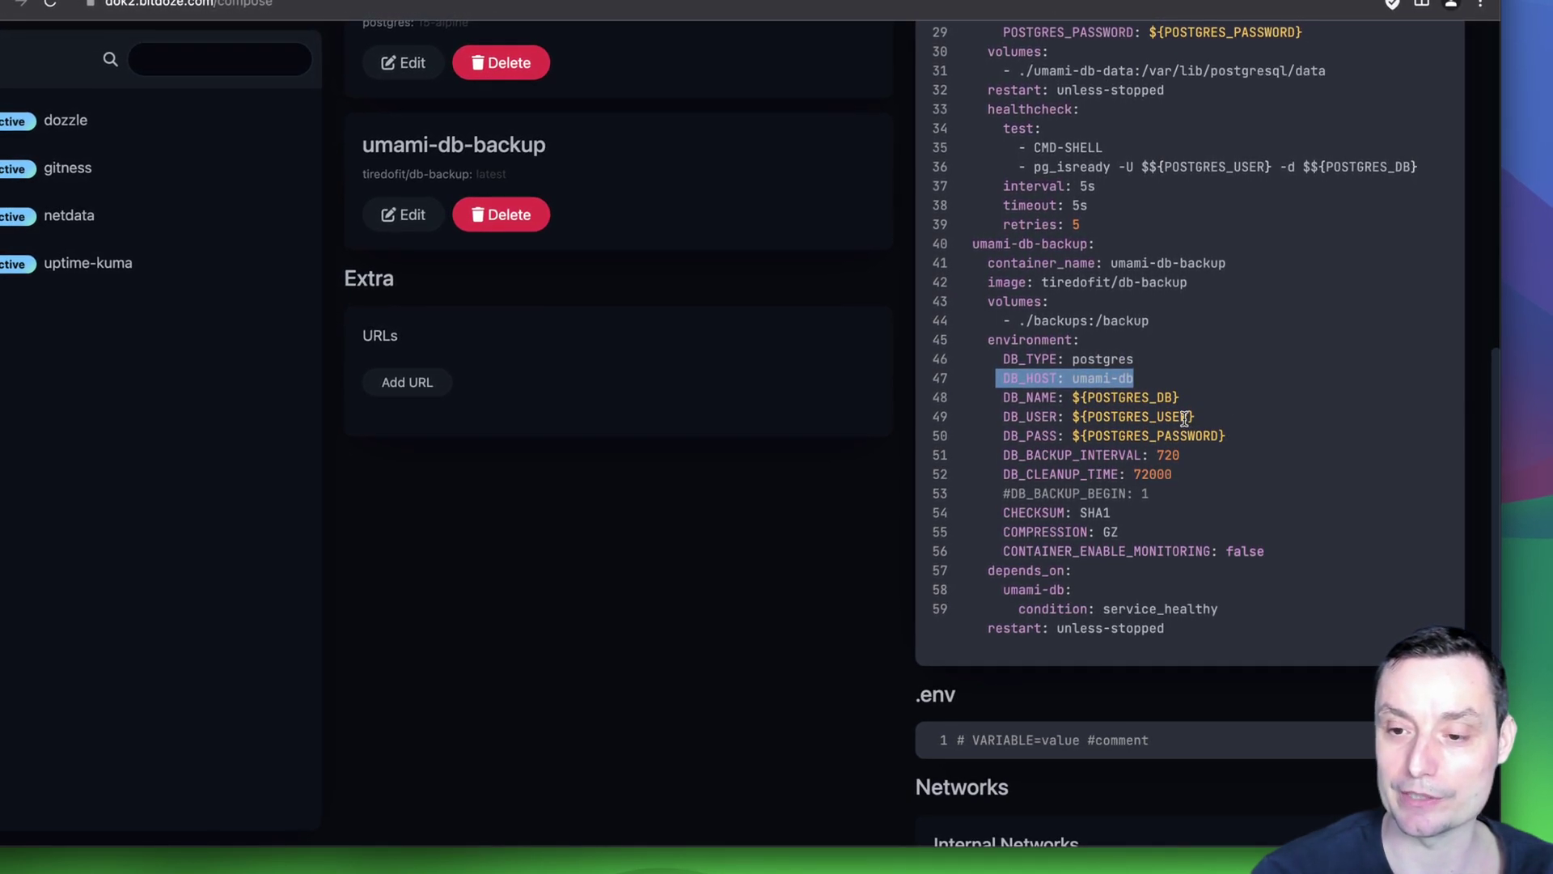
drag(1004, 456, 1186, 459)
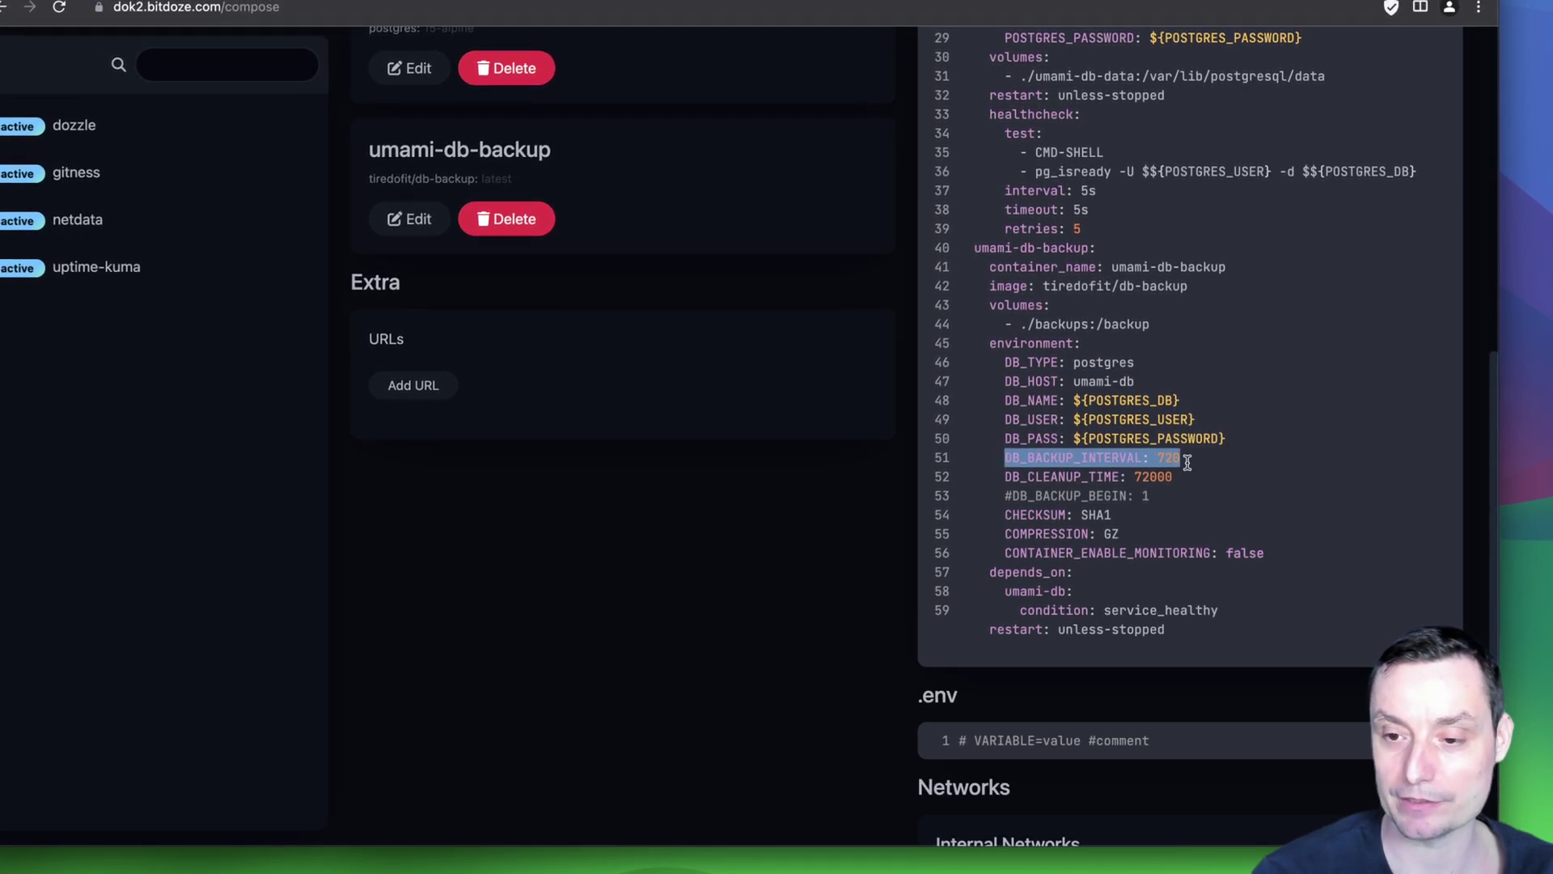
click(1186, 459)
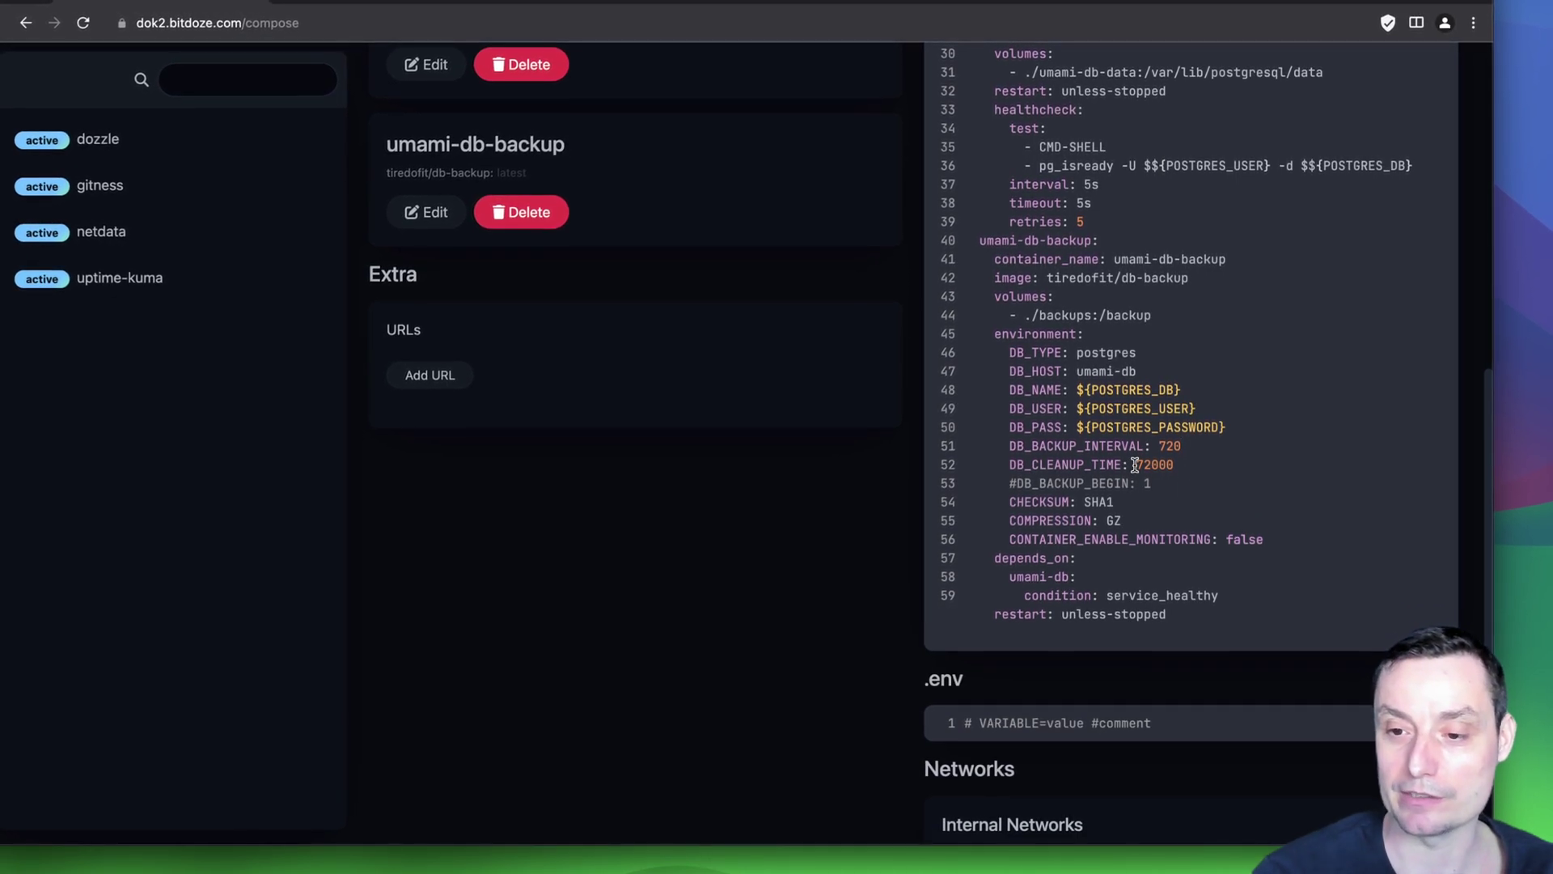
drag(1136, 465, 1173, 465)
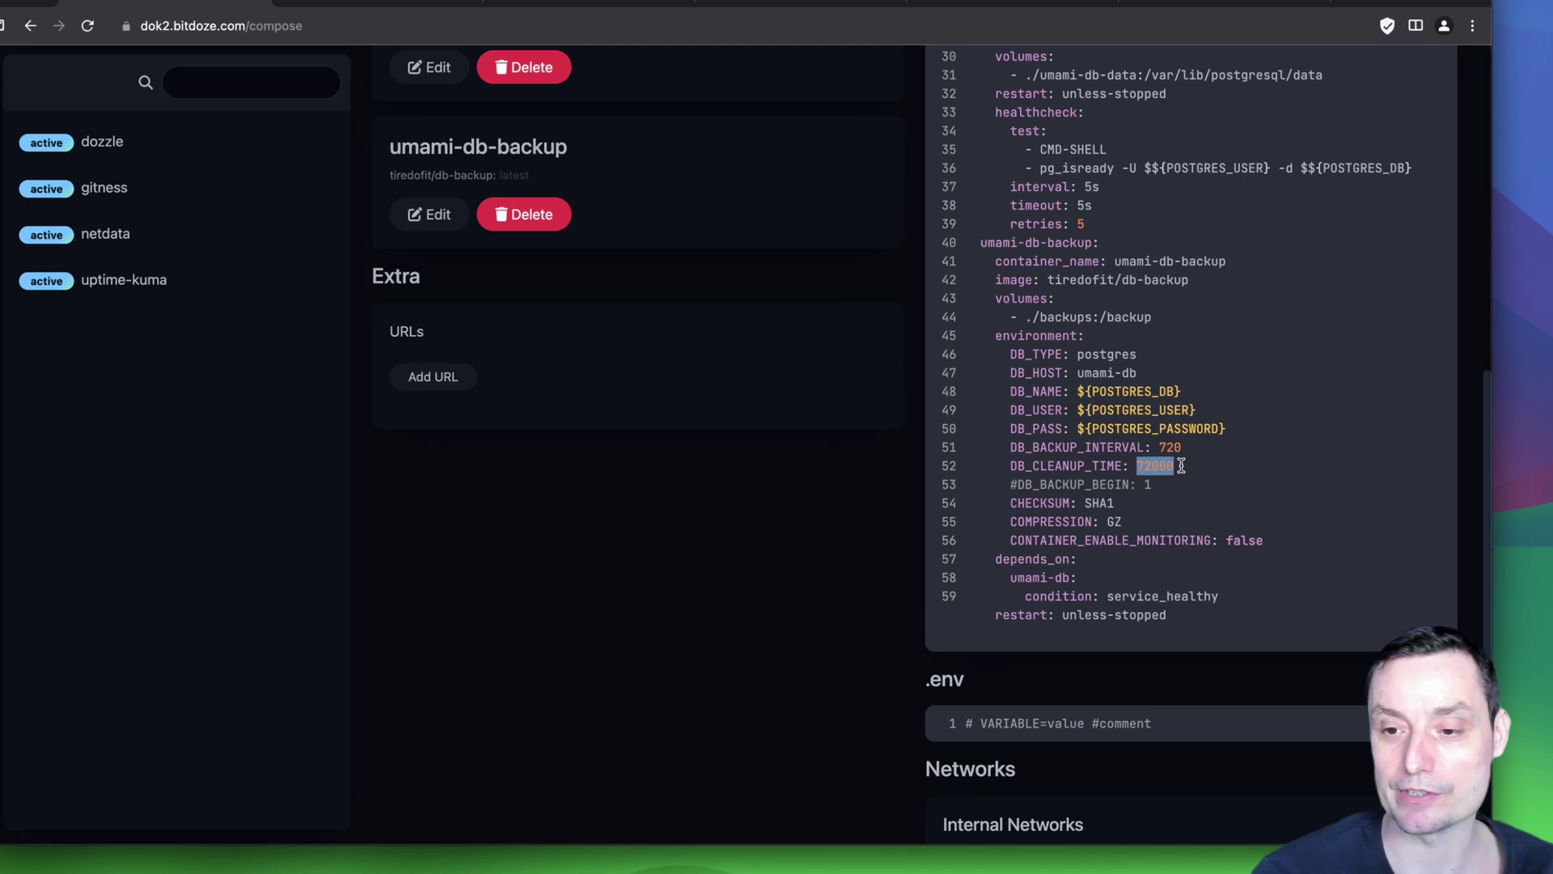
scroll(1181, 466, down, 1)
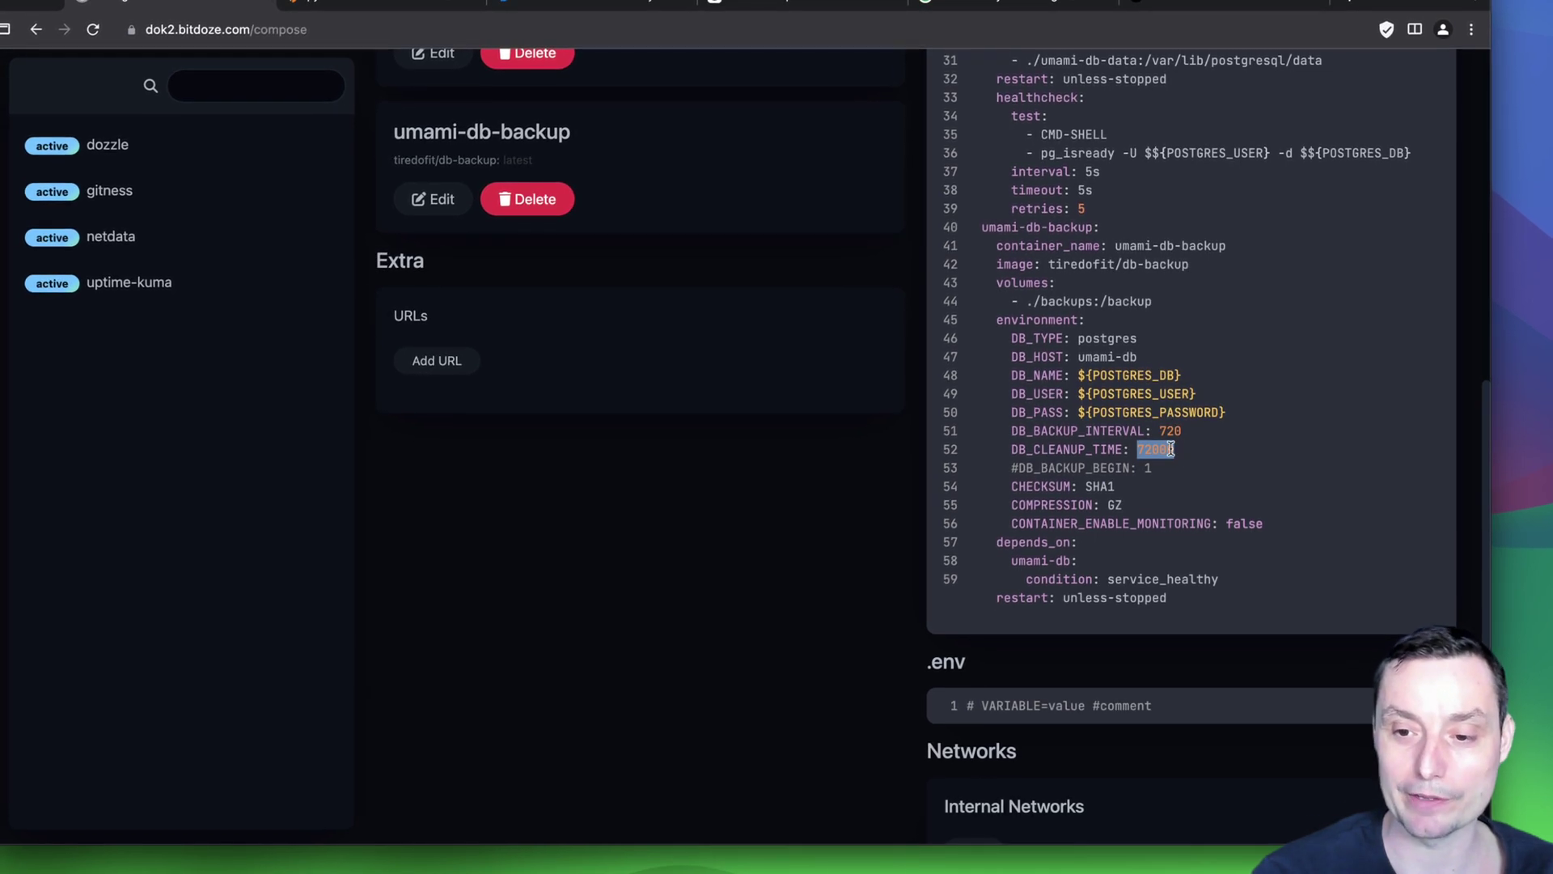
scroll(1165, 451, down, 2)
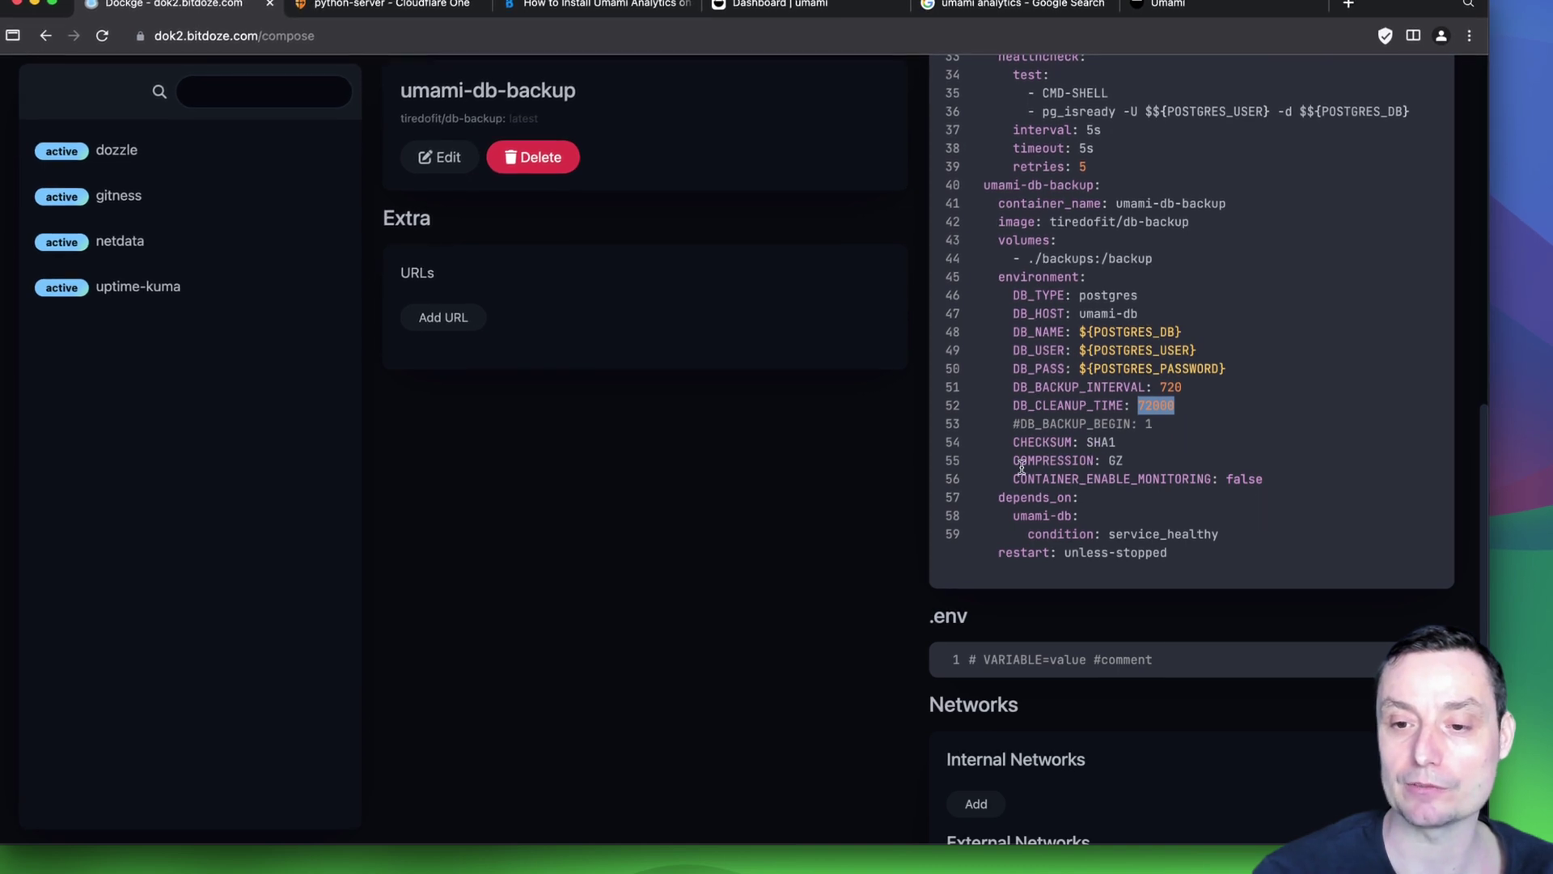
drag(1011, 466, 1181, 464)
scroll(1181, 463, down, 3)
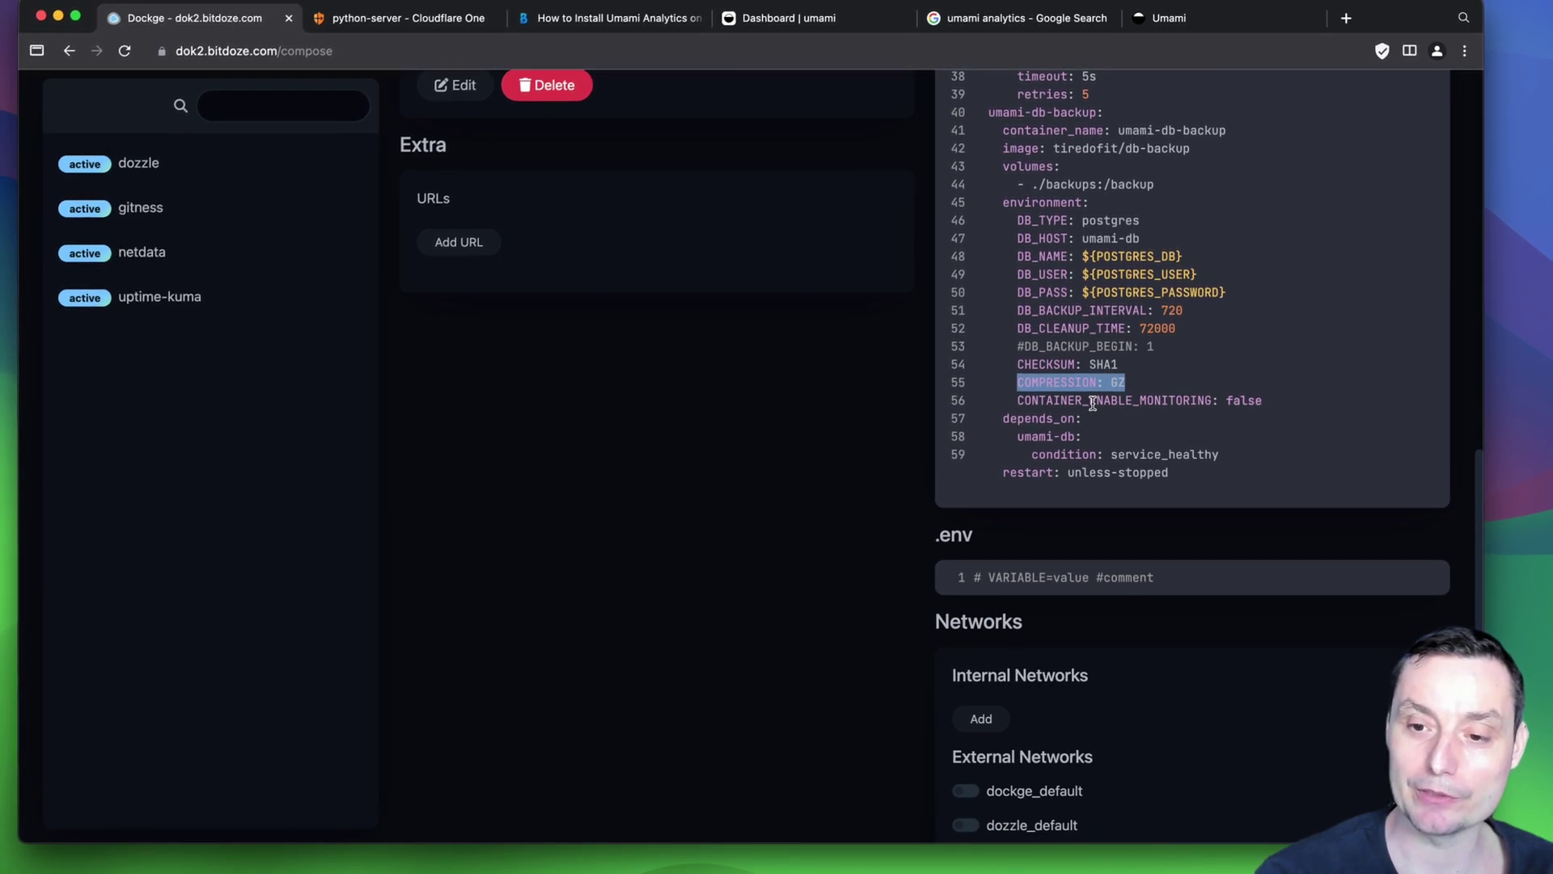
scroll(1092, 412, down, 1)
scroll(1093, 411, down, 1)
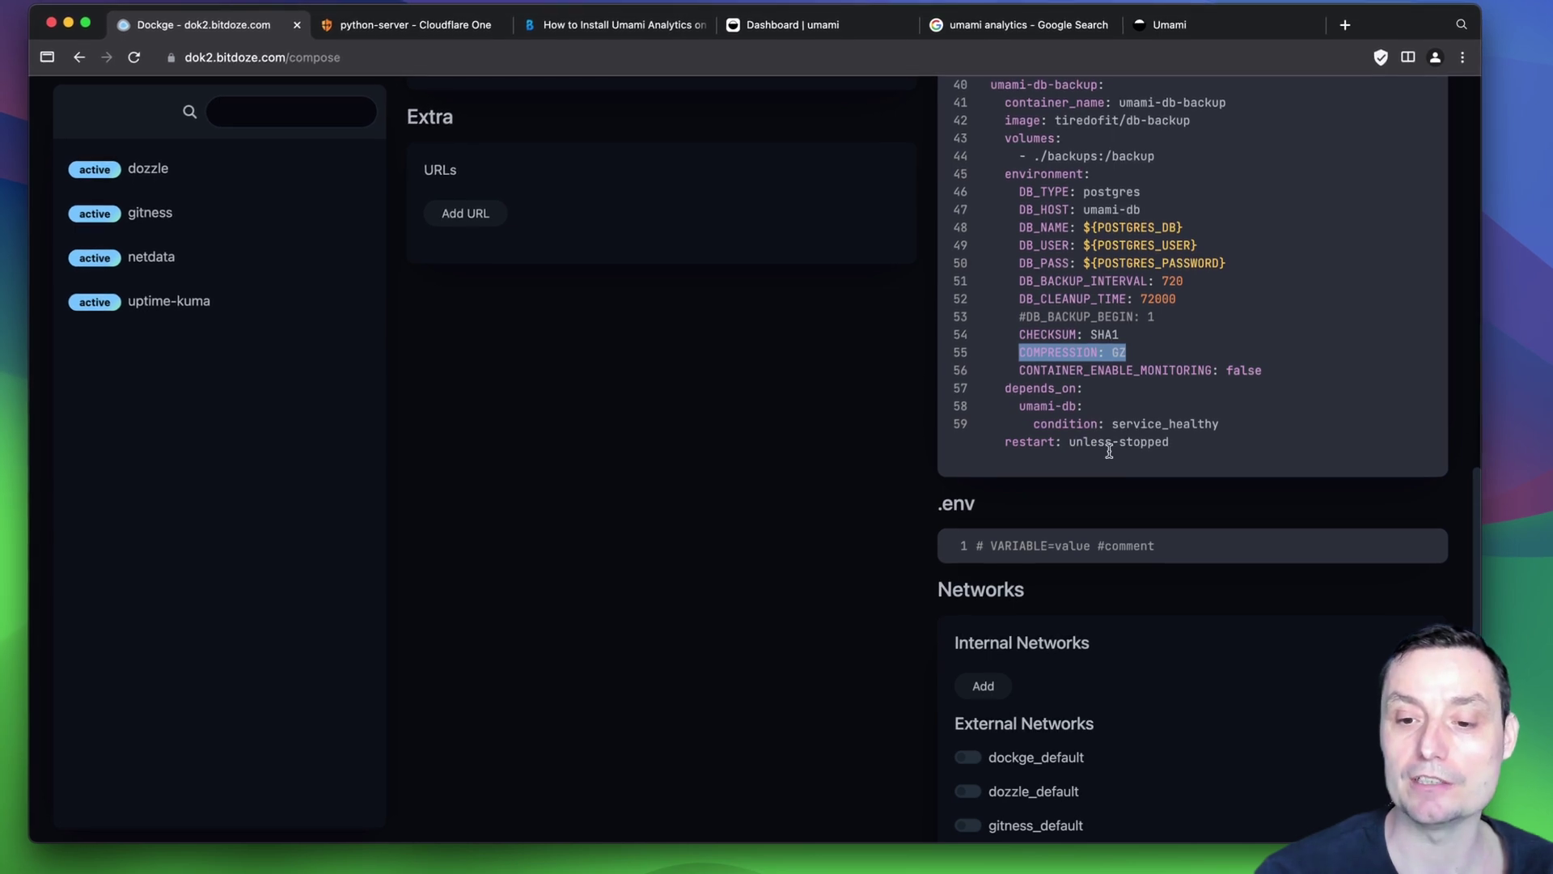
Delete the '# VARIABLE=value #comment' placeholder from .env, then show the article's Setup .env File section.
click(1049, 543)
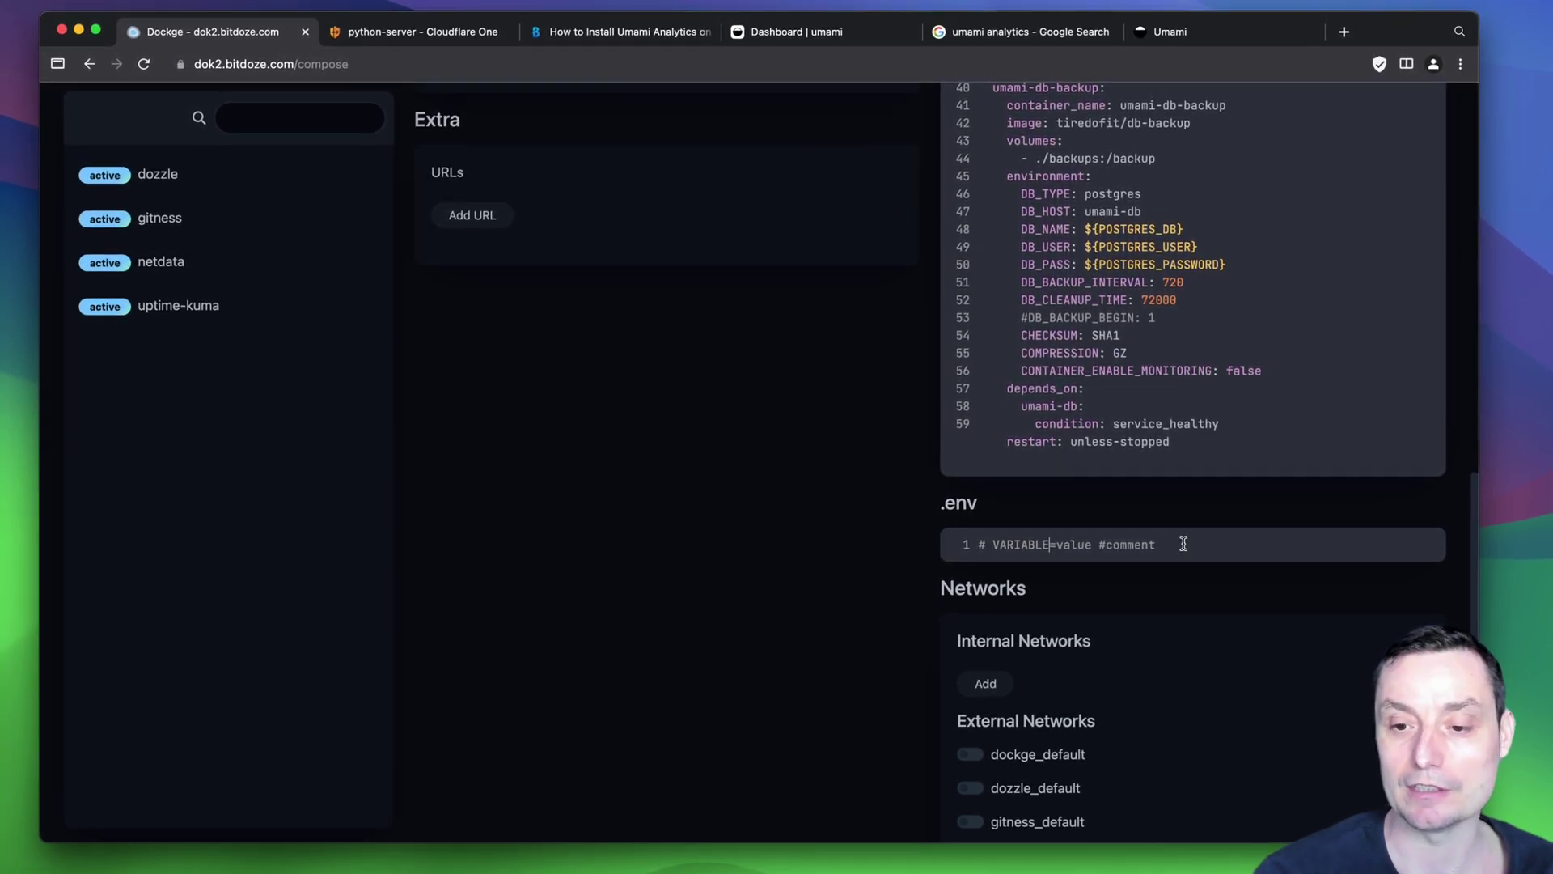
drag(1184, 544, 985, 544)
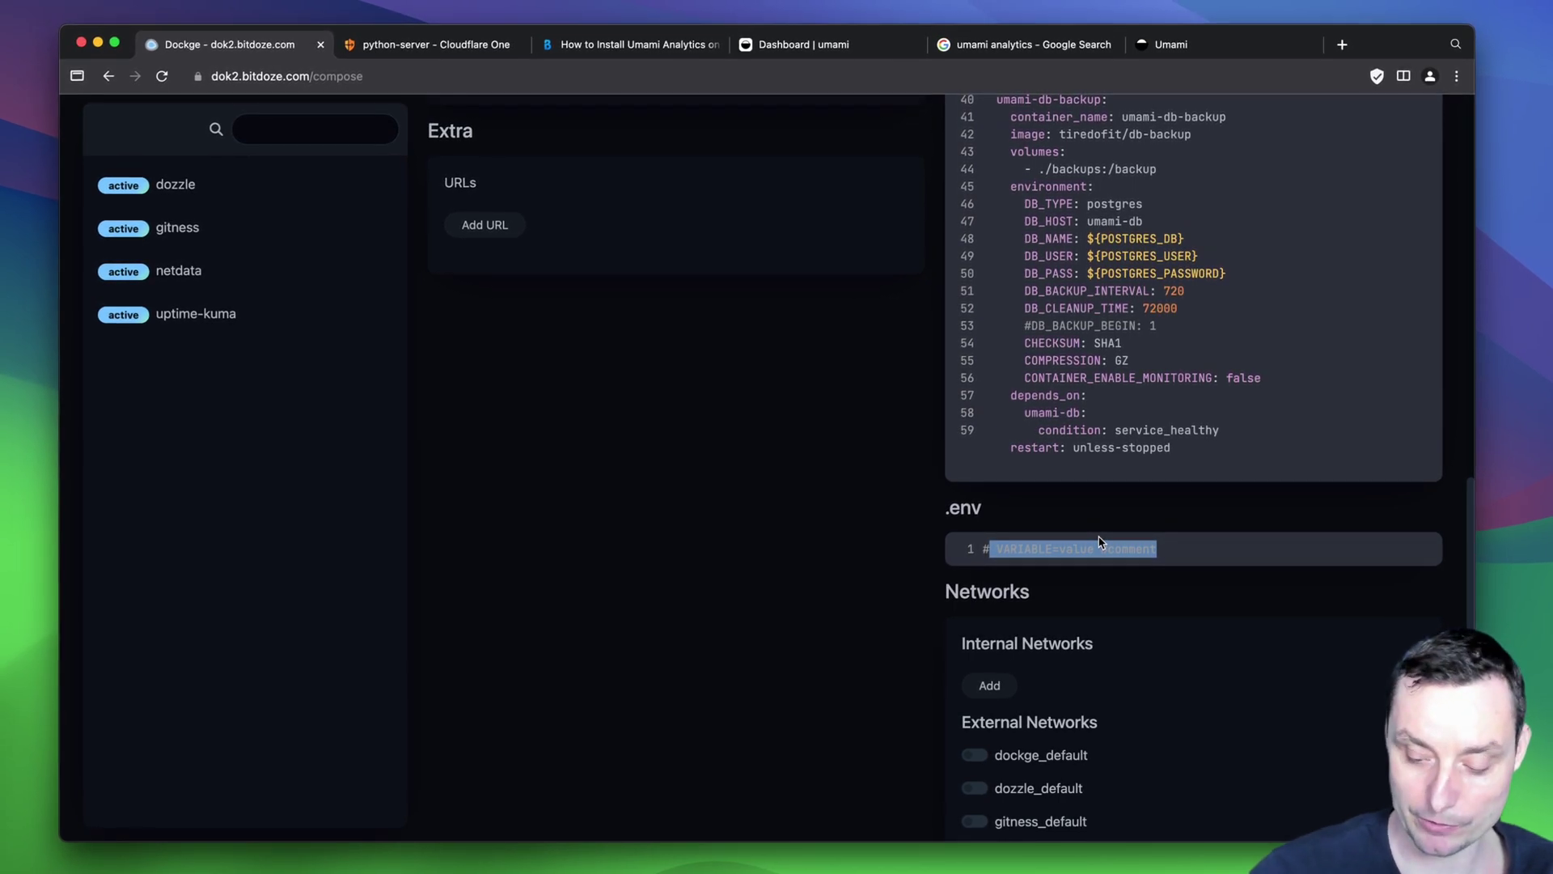
key(BackSpace)
key(BackSpace)
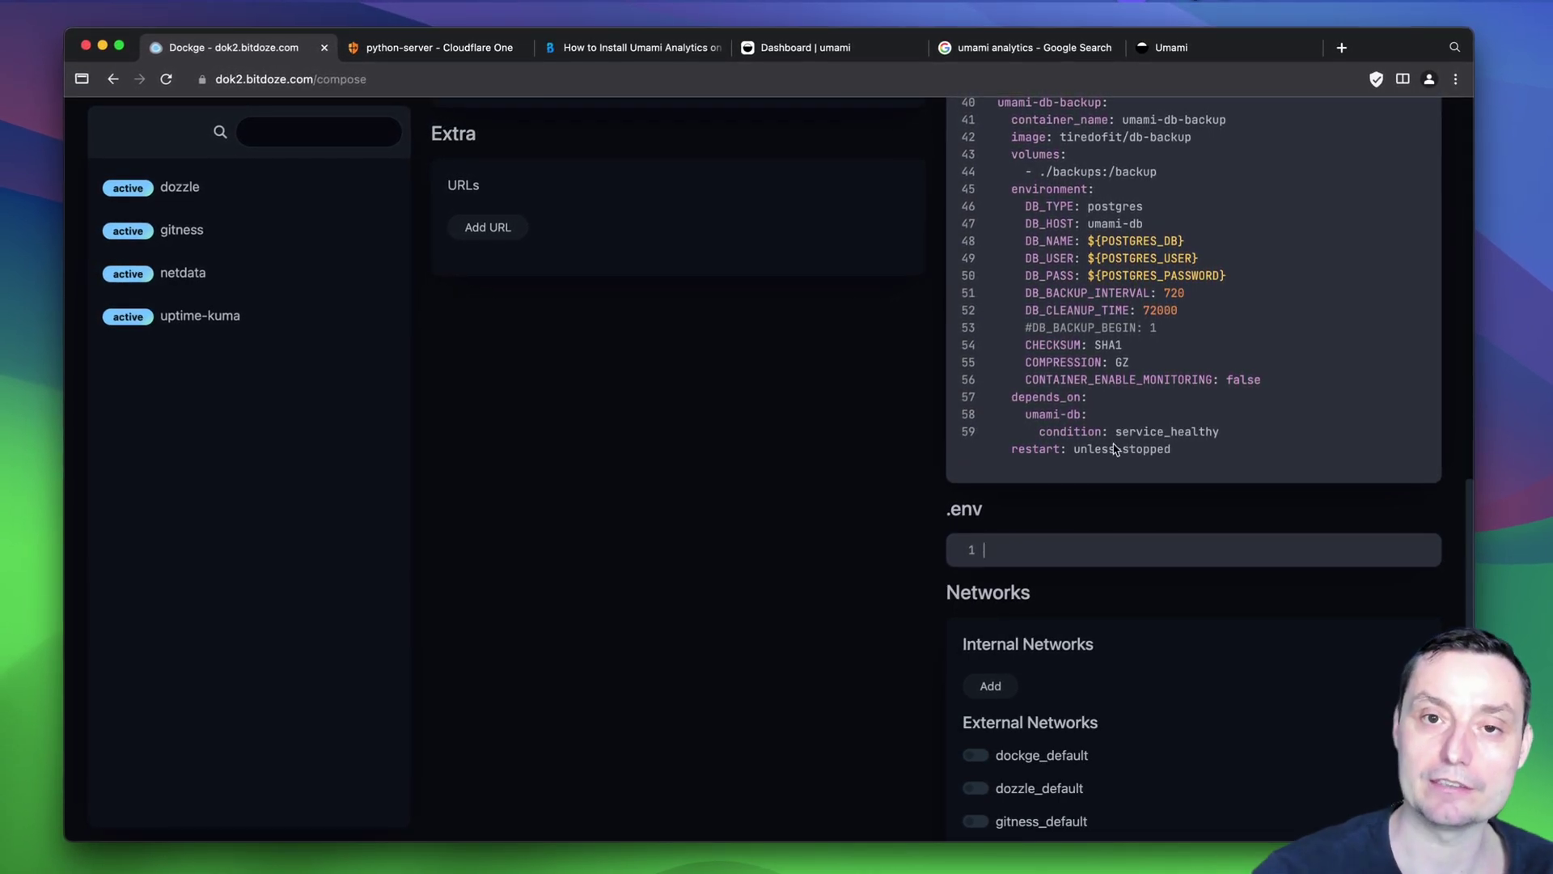
click(607, 47)
scroll(665, 338, down, 10)
Copy the four .env variable lines from the article's Setup .env File example and return to Dockge.
drag(575, 629, 522, 551)
right_click(556, 560)
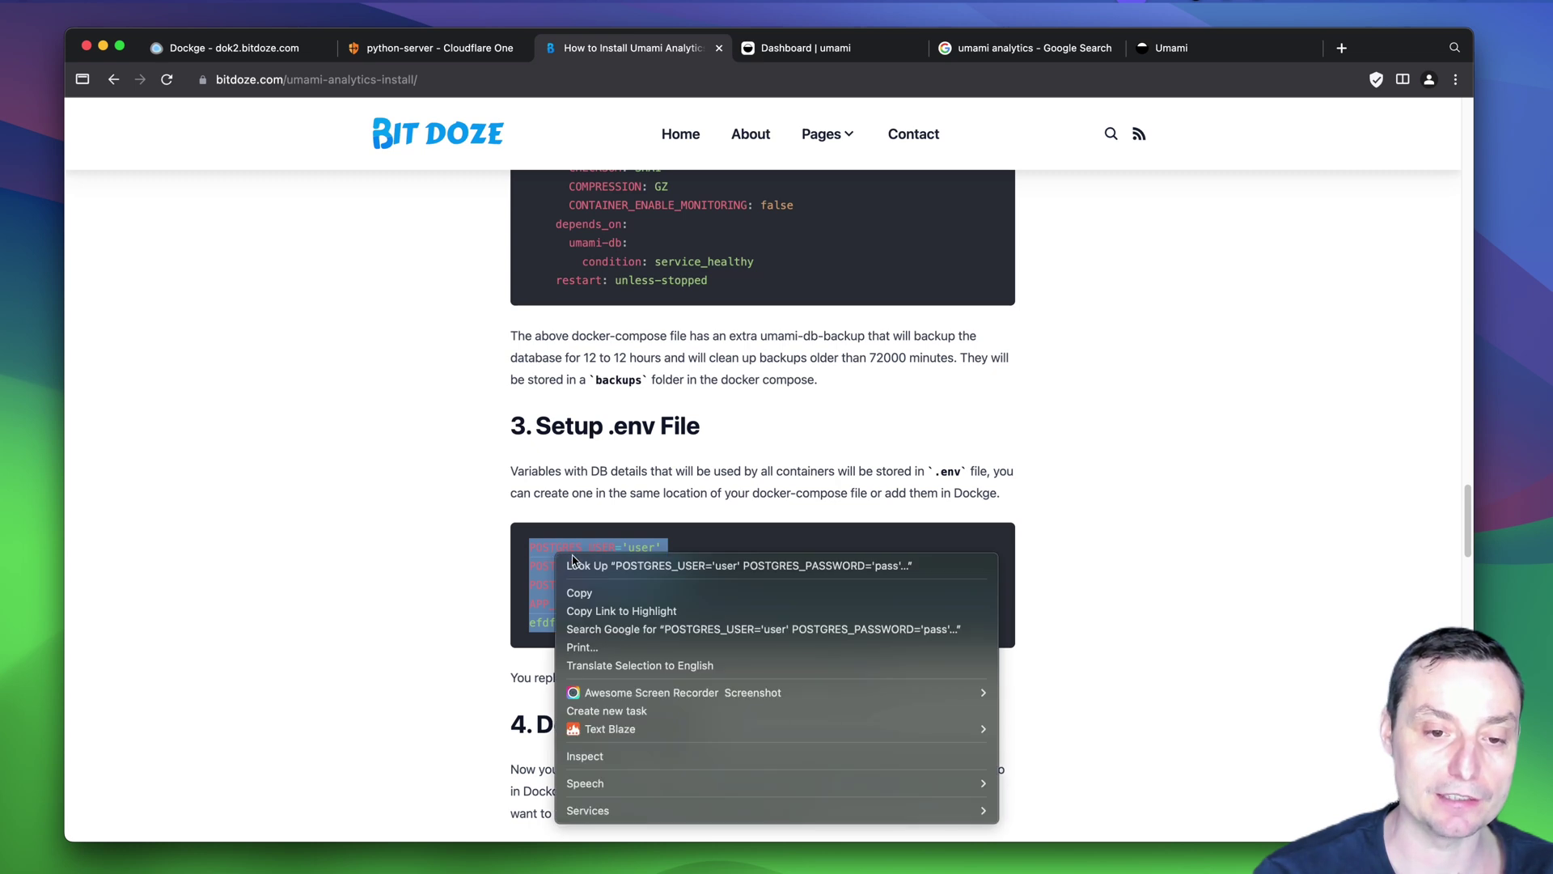
click(576, 593)
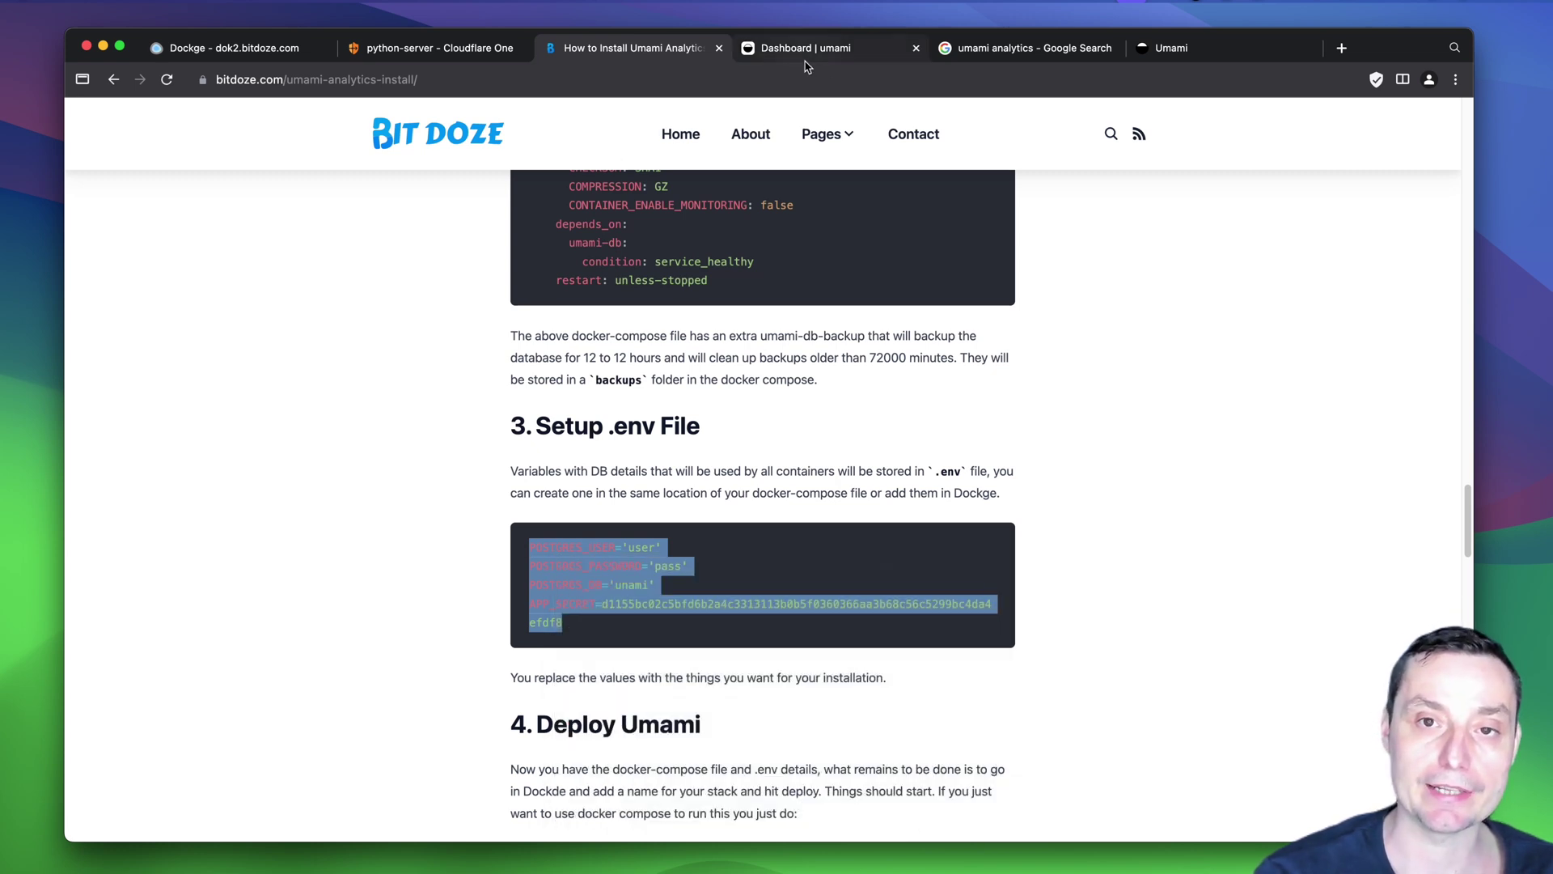
click(257, 49)
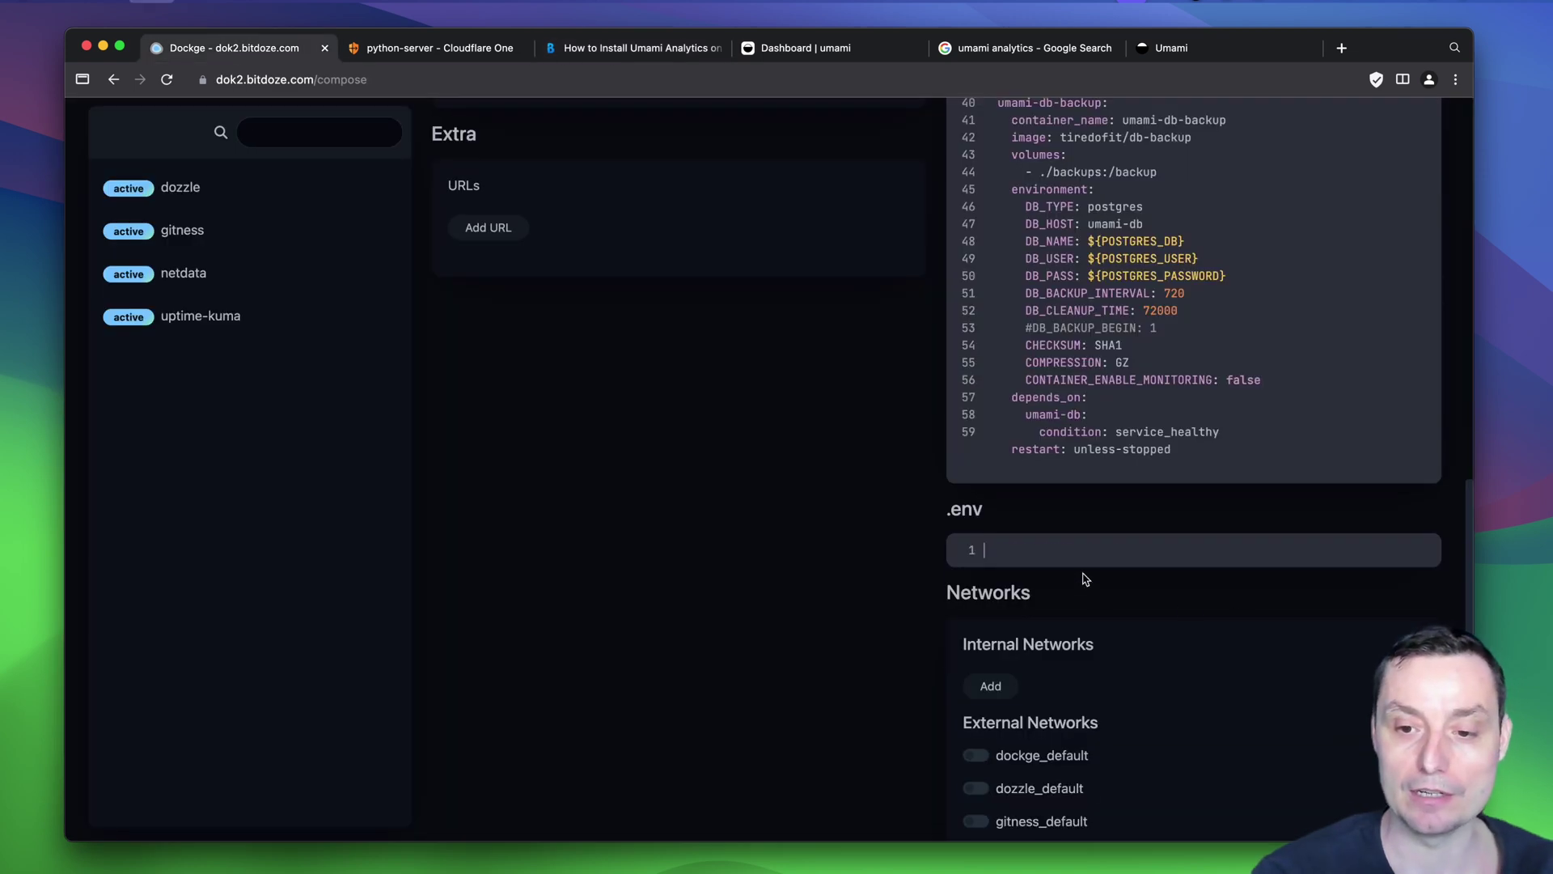
Paste POSTGRES_USER, POSTGRES_PASSWORD, POSTGRES_DB and APP_SECRET into the umami stack's .env box.
key(super+v)
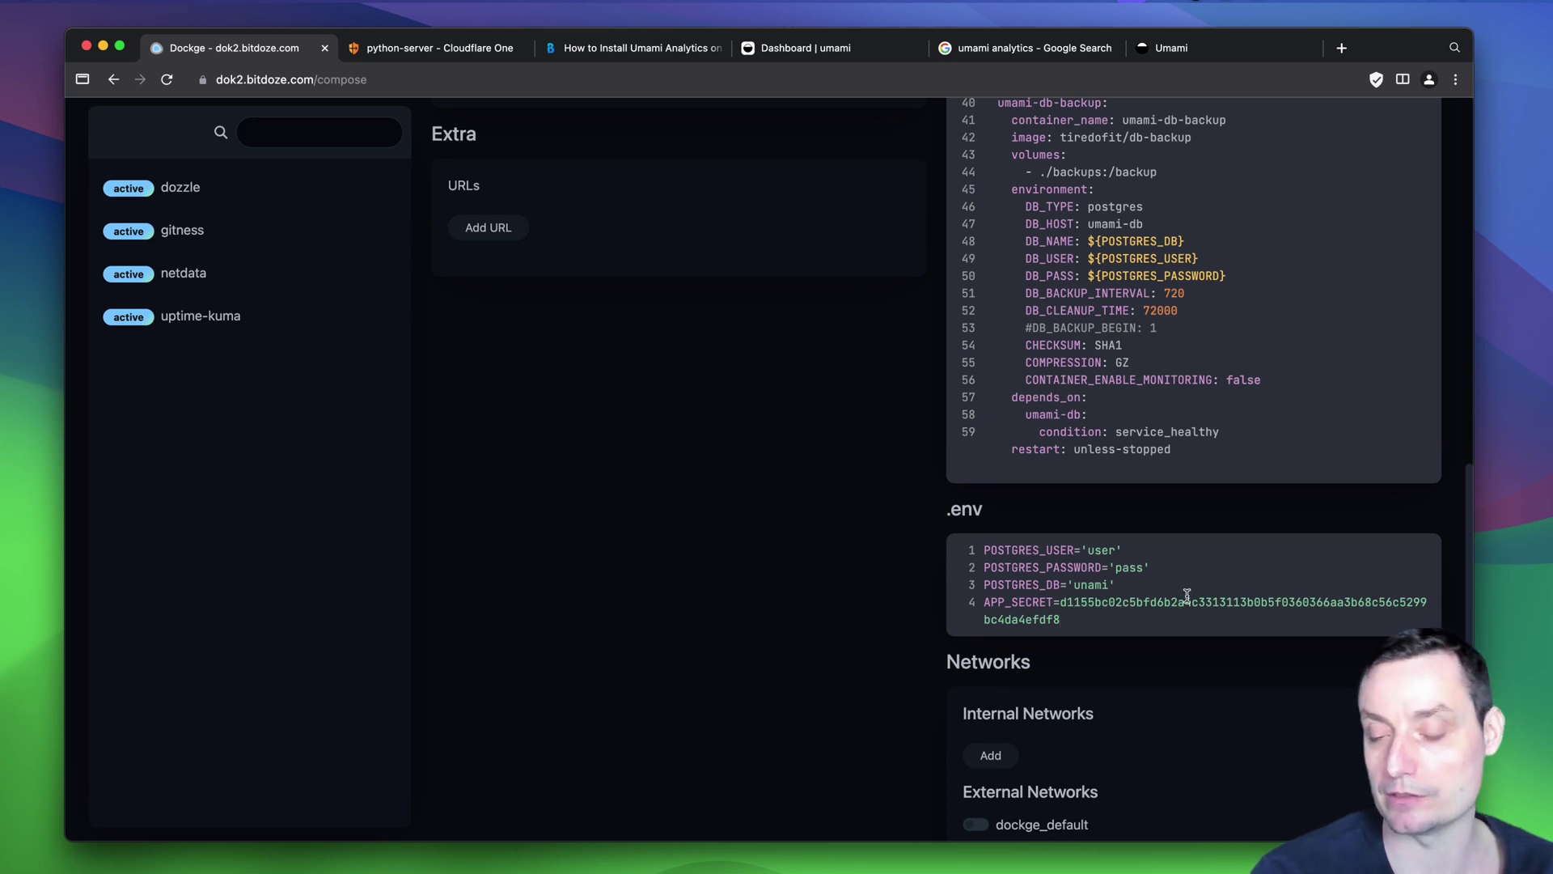
scroll(1153, 587, down, 3)
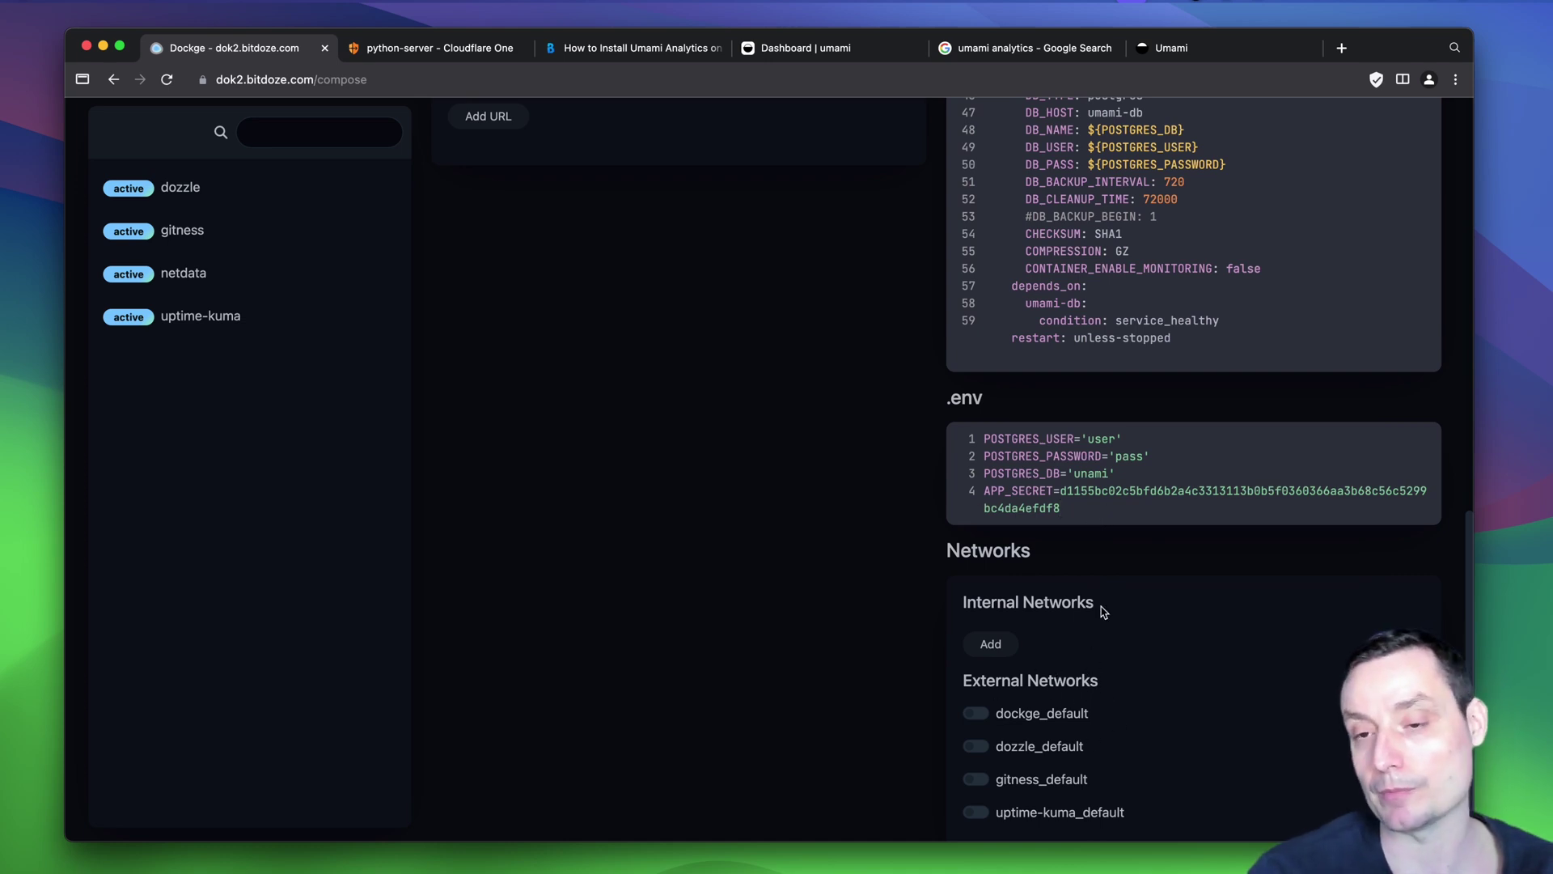
scroll(1156, 447, up, 5)
scroll(1156, 452, down, 5)
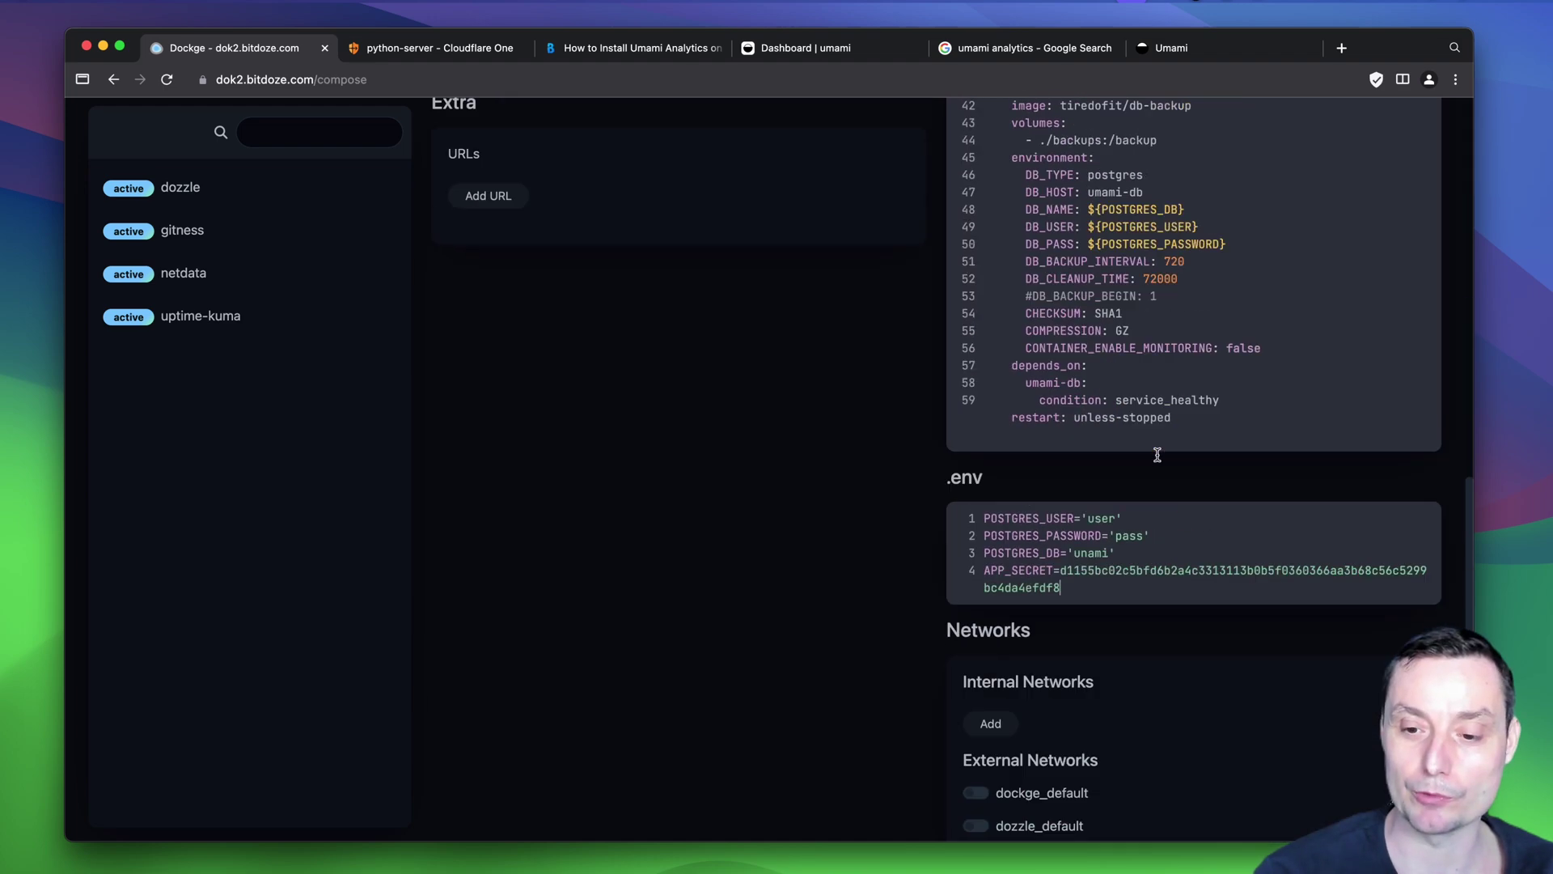
scroll(1157, 453, up, 15)
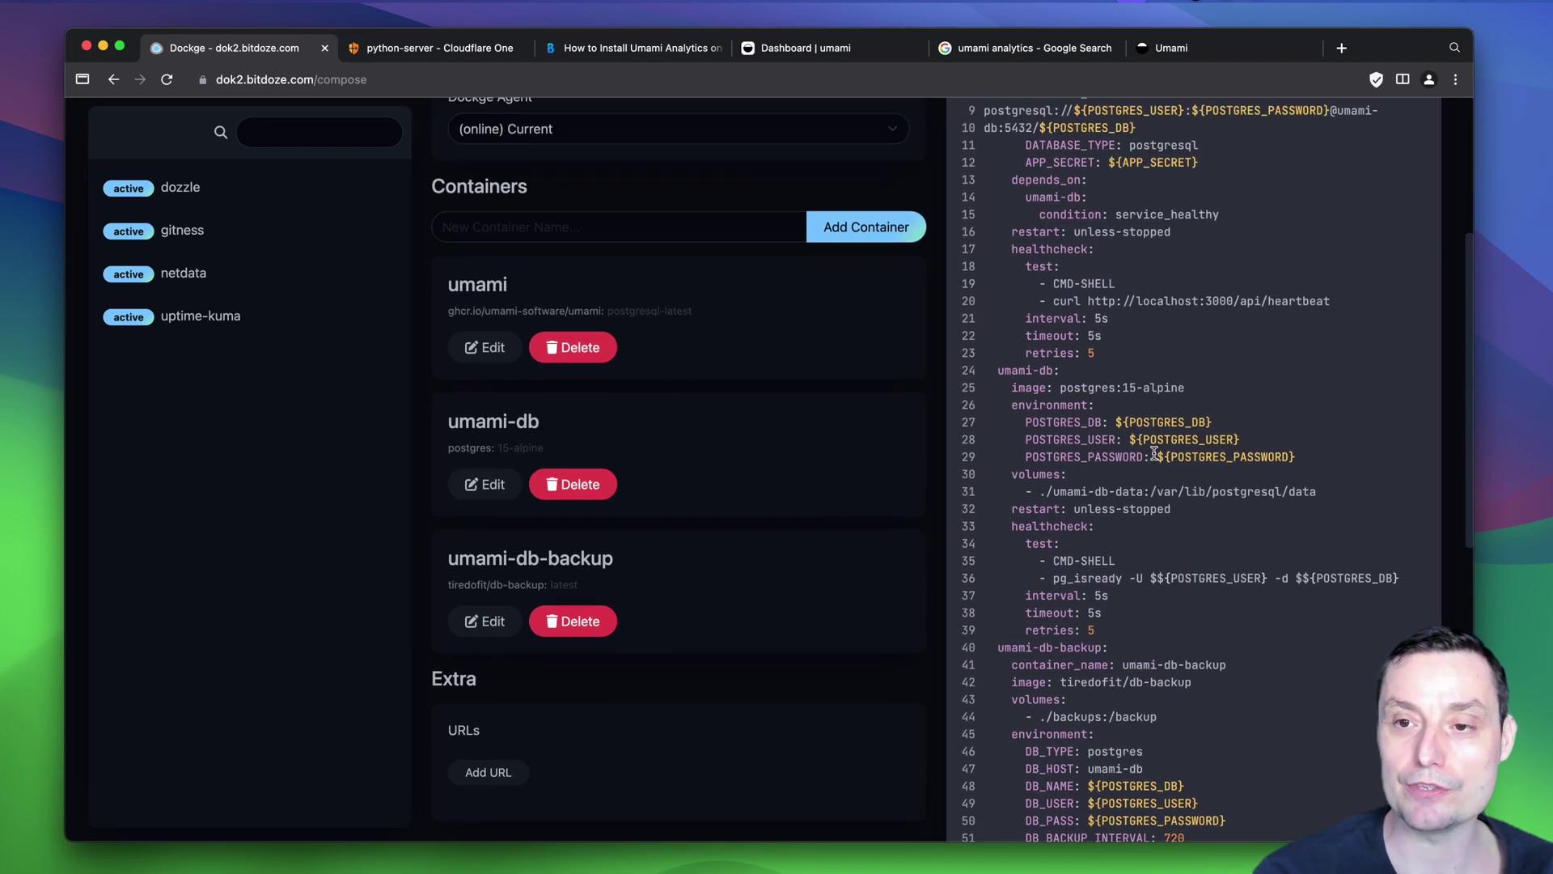
scroll(1154, 453, up, 1)
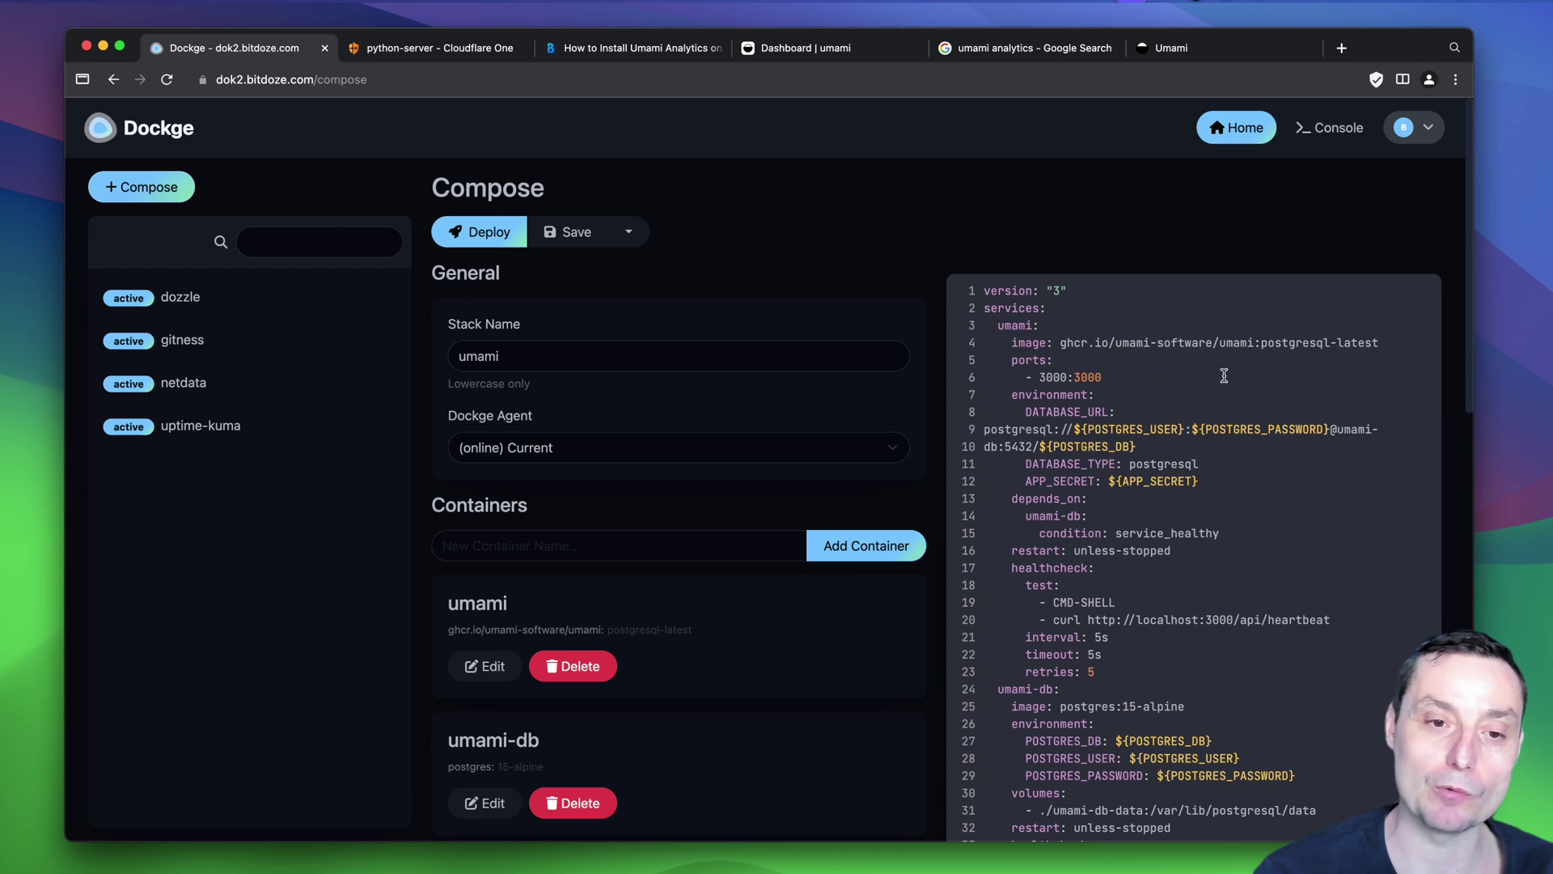
Save and start the umami stack, watching umami and umami-db turn healthy and the backup run.
click(577, 239)
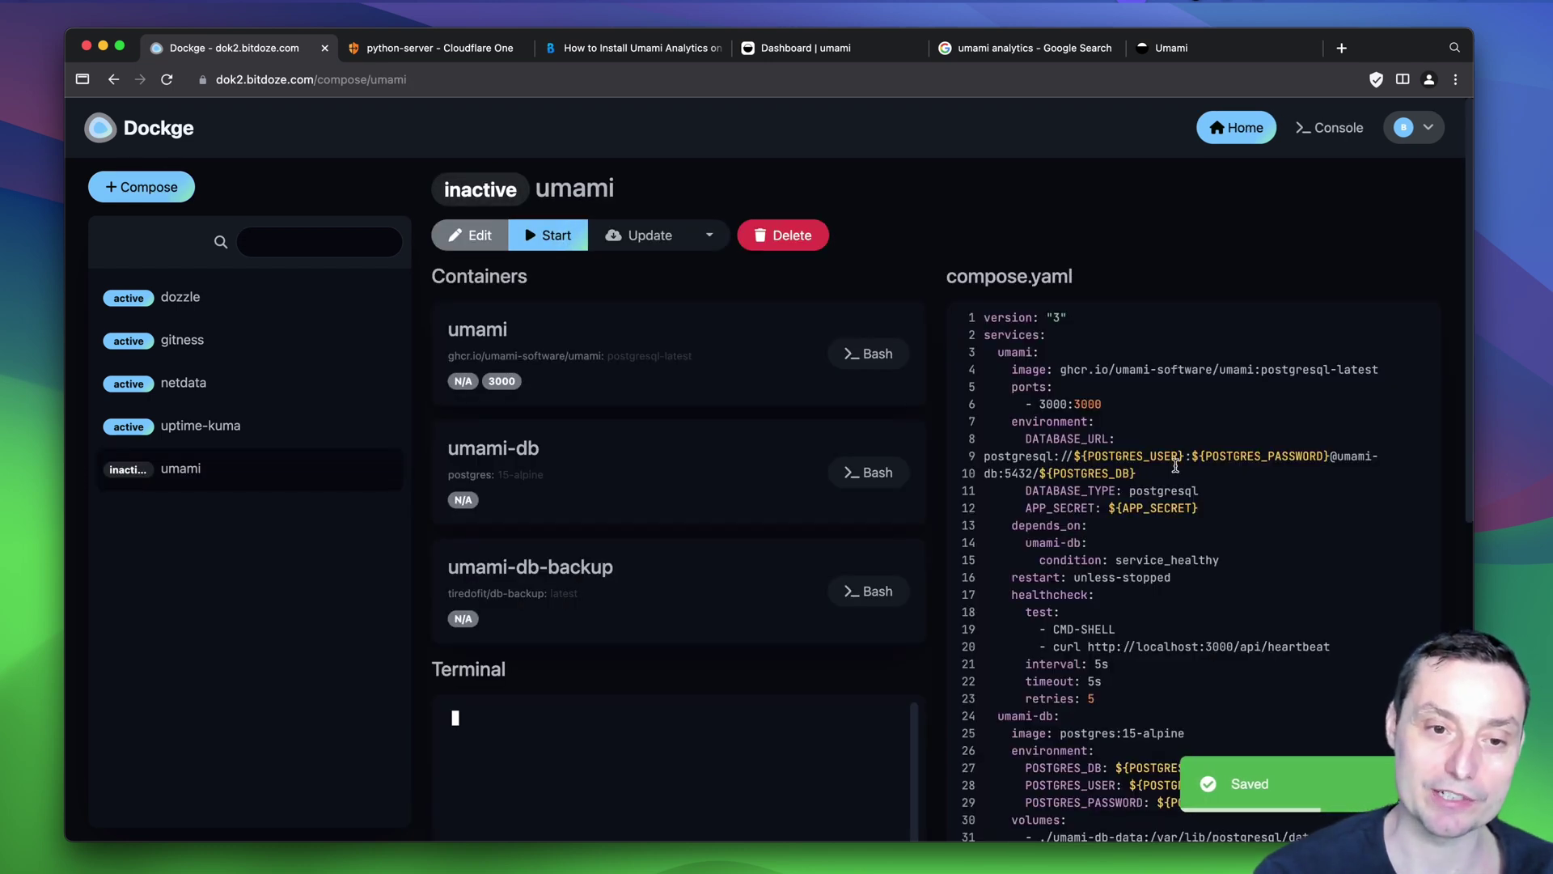
click(556, 243)
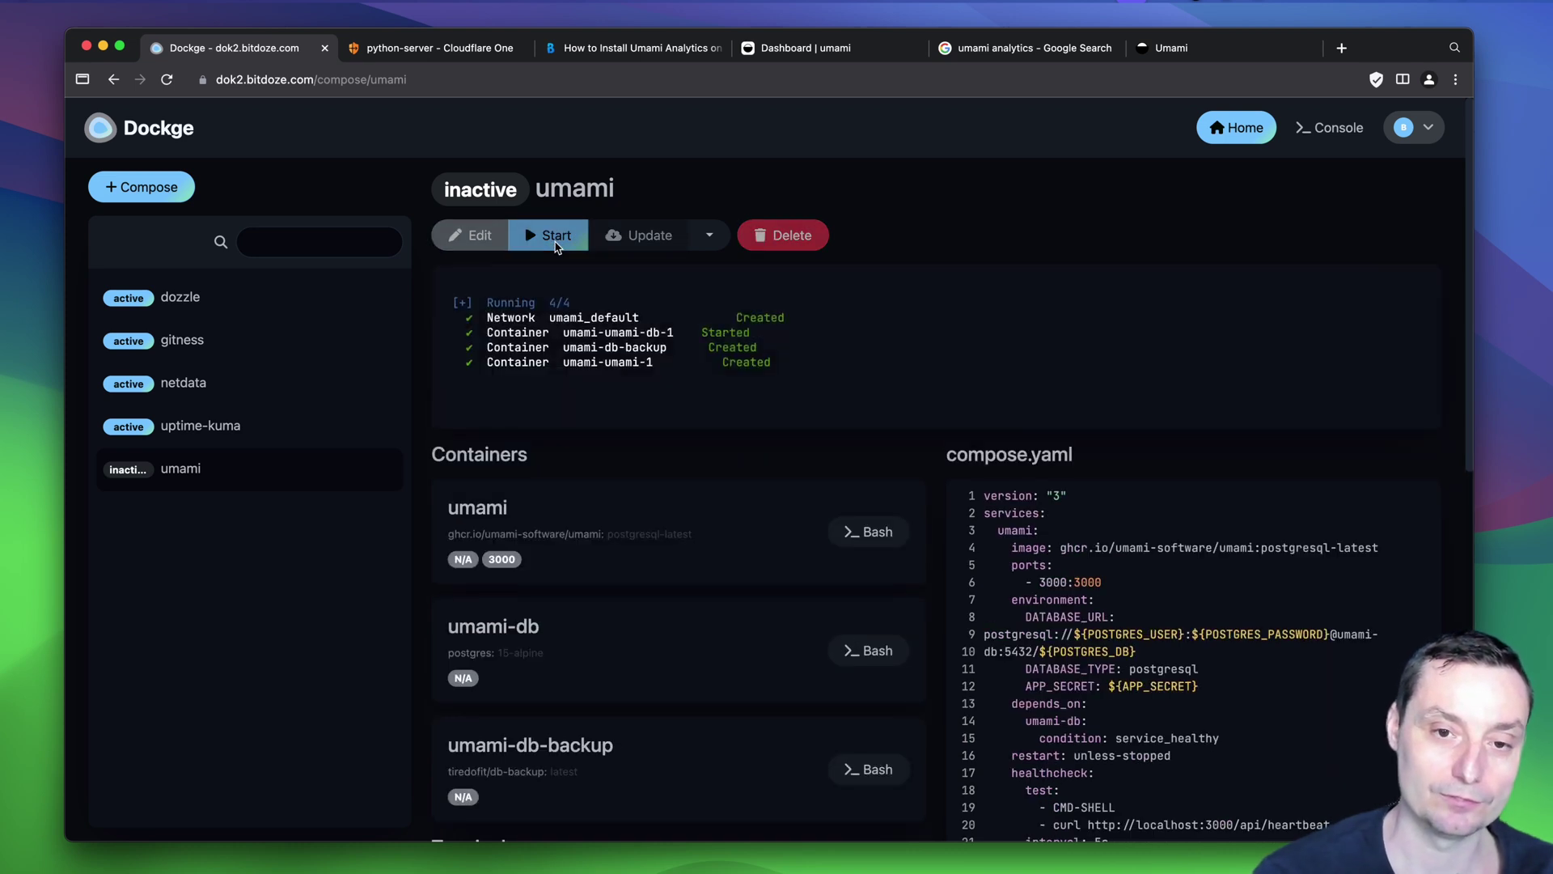
scroll(683, 347, down, 3)
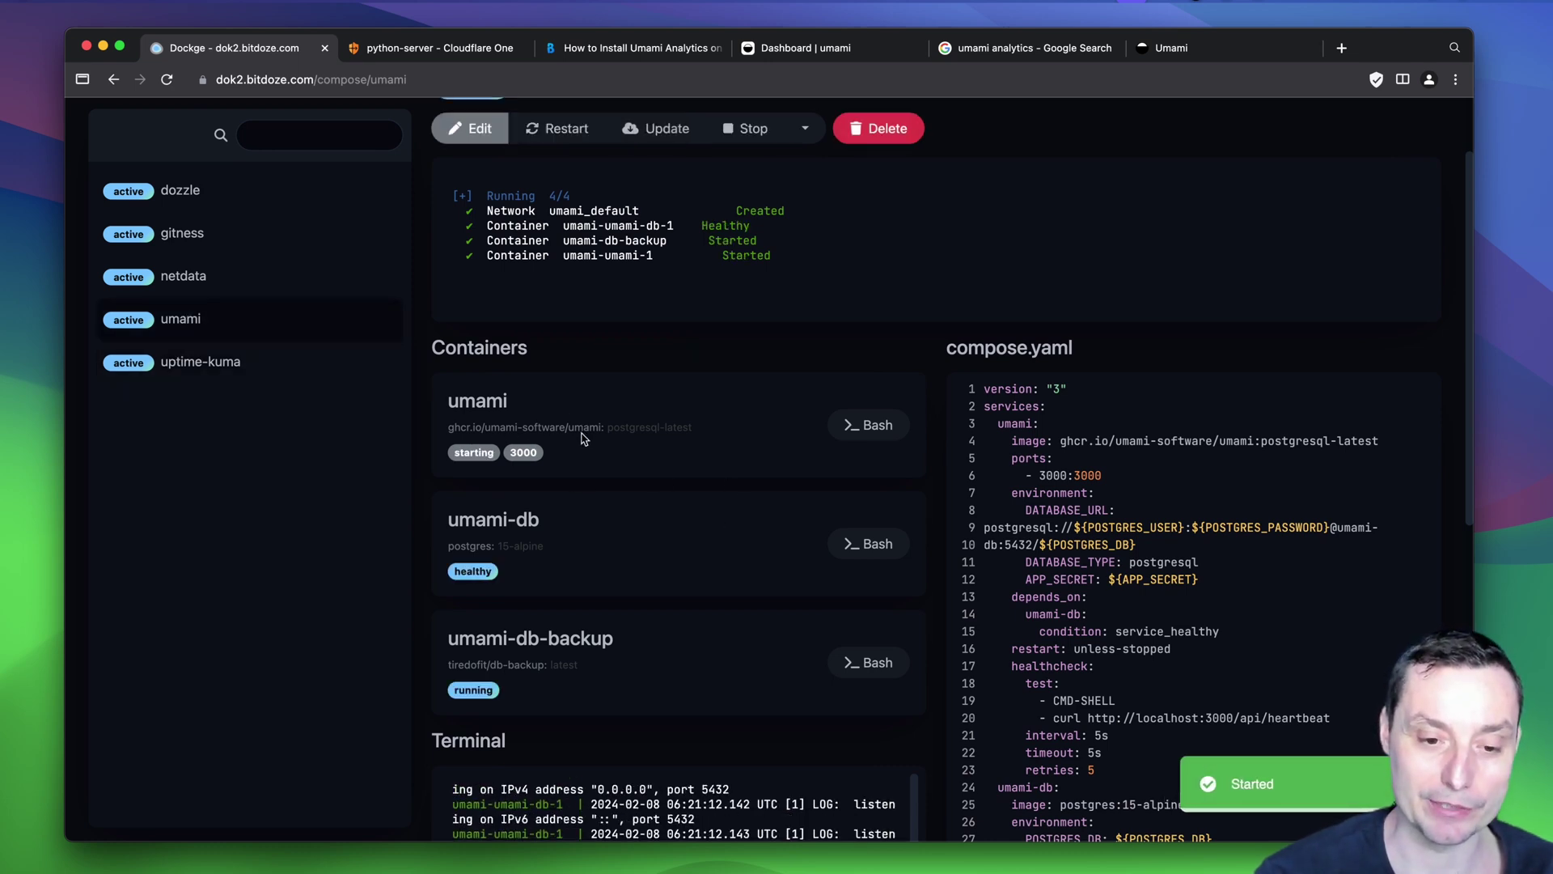
scroll(607, 441, down, 5)
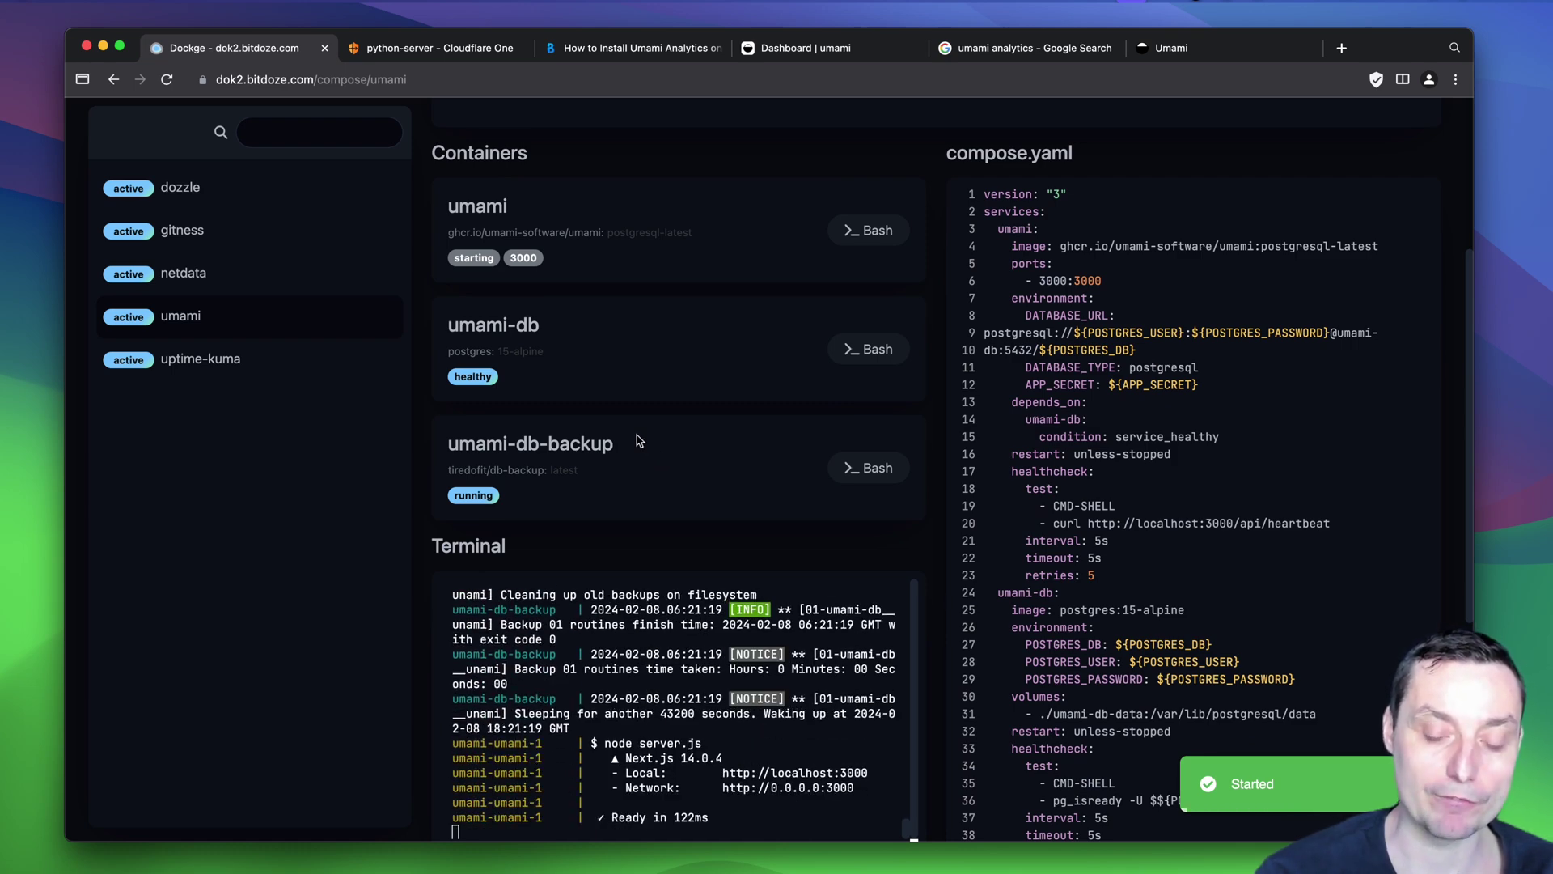
scroll(637, 441, down, 1)
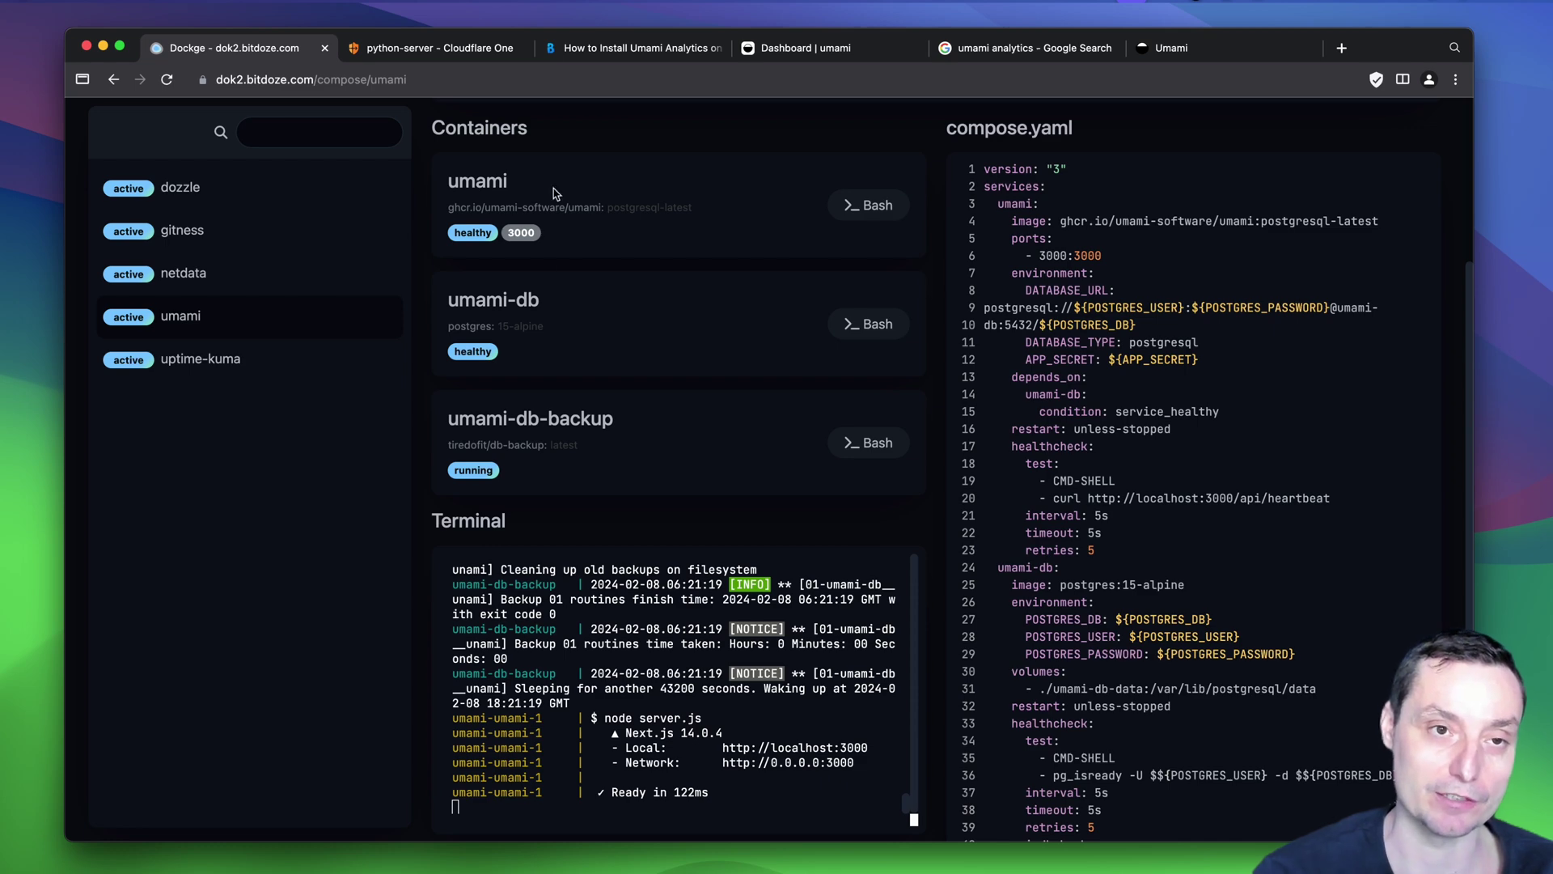
click(426, 57)
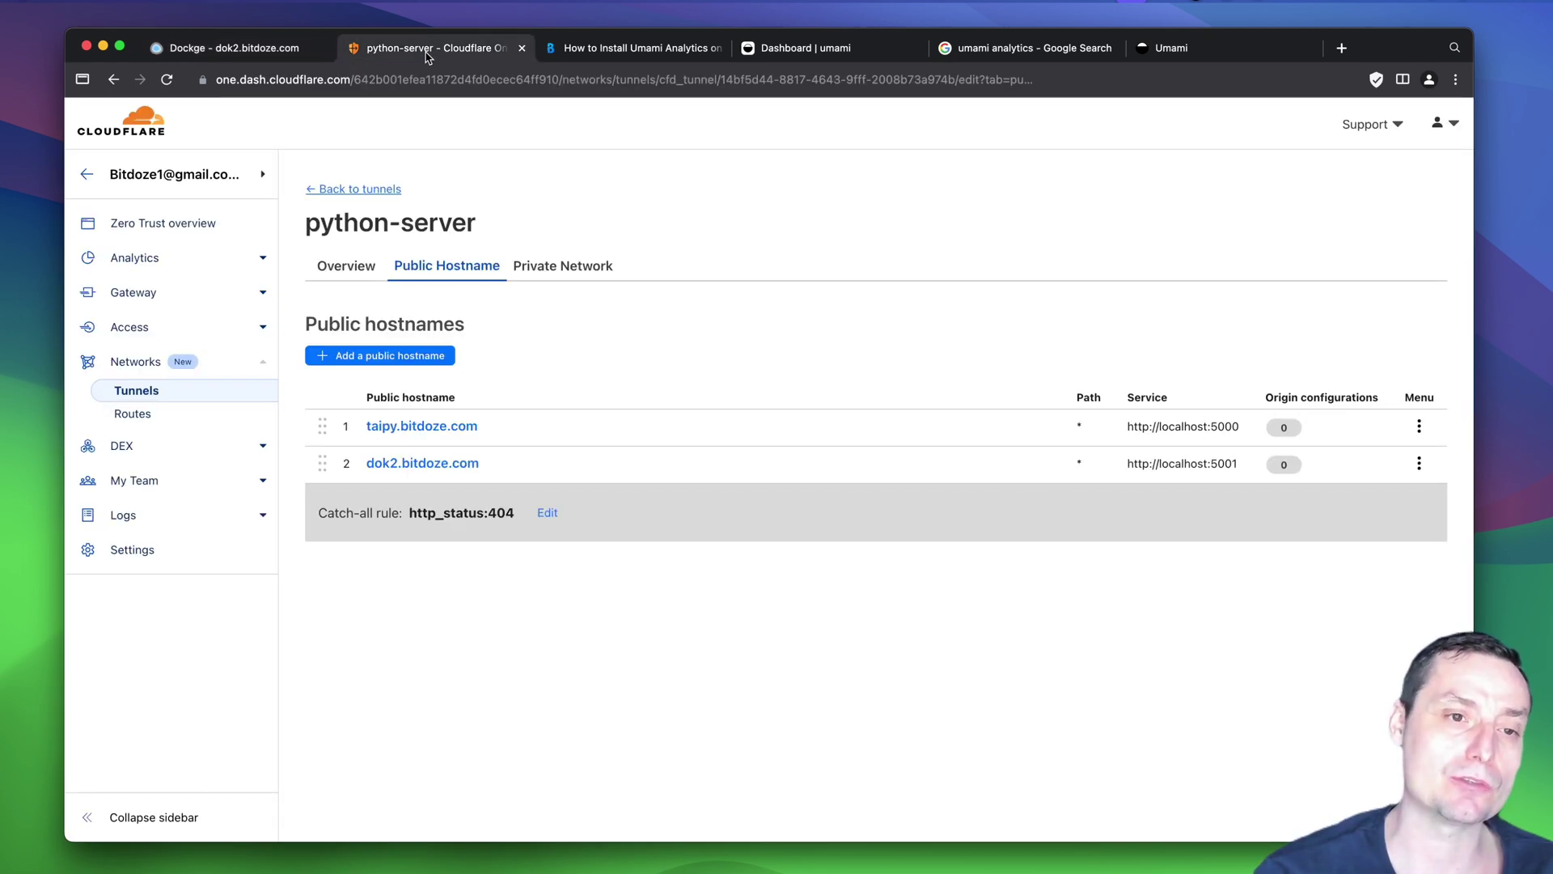
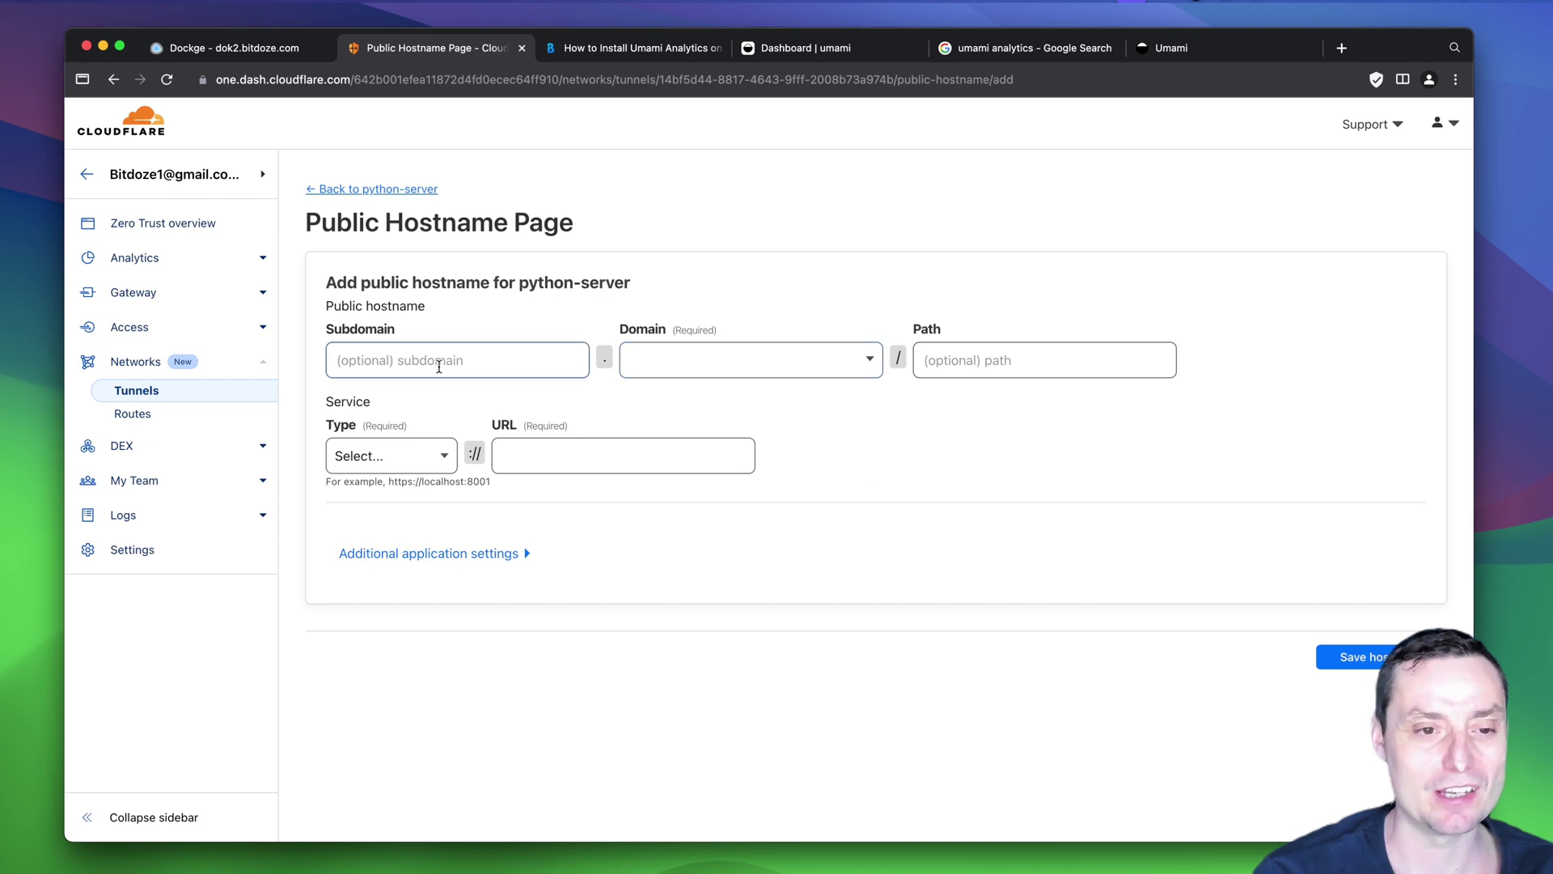
Set the public hostname to subdomain docs on bitdoze.com with service type HTTP.
click(437, 362)
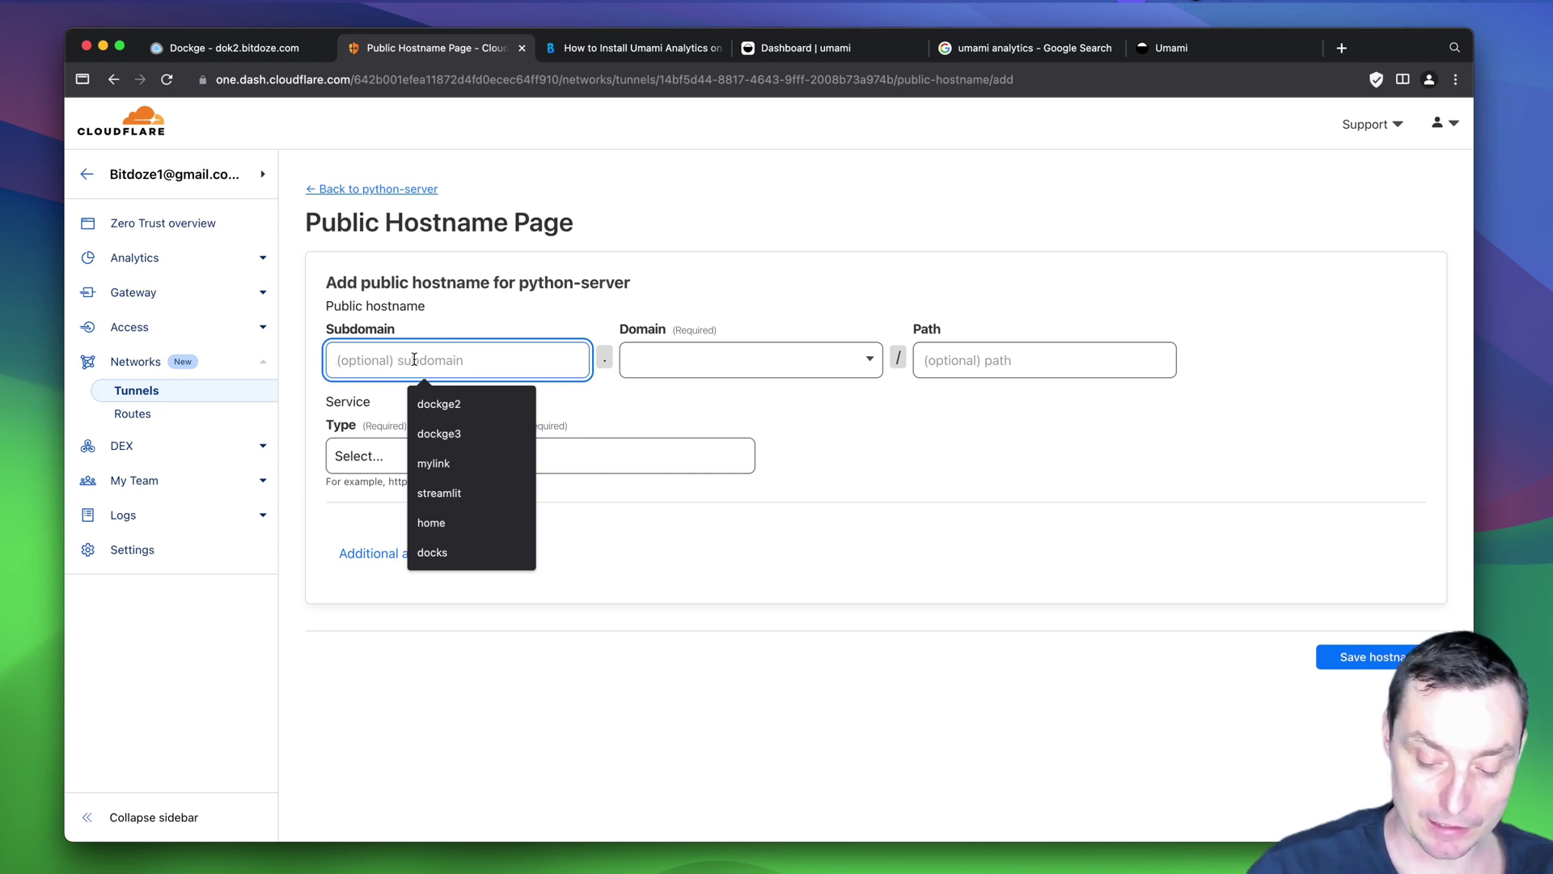
text(docs)
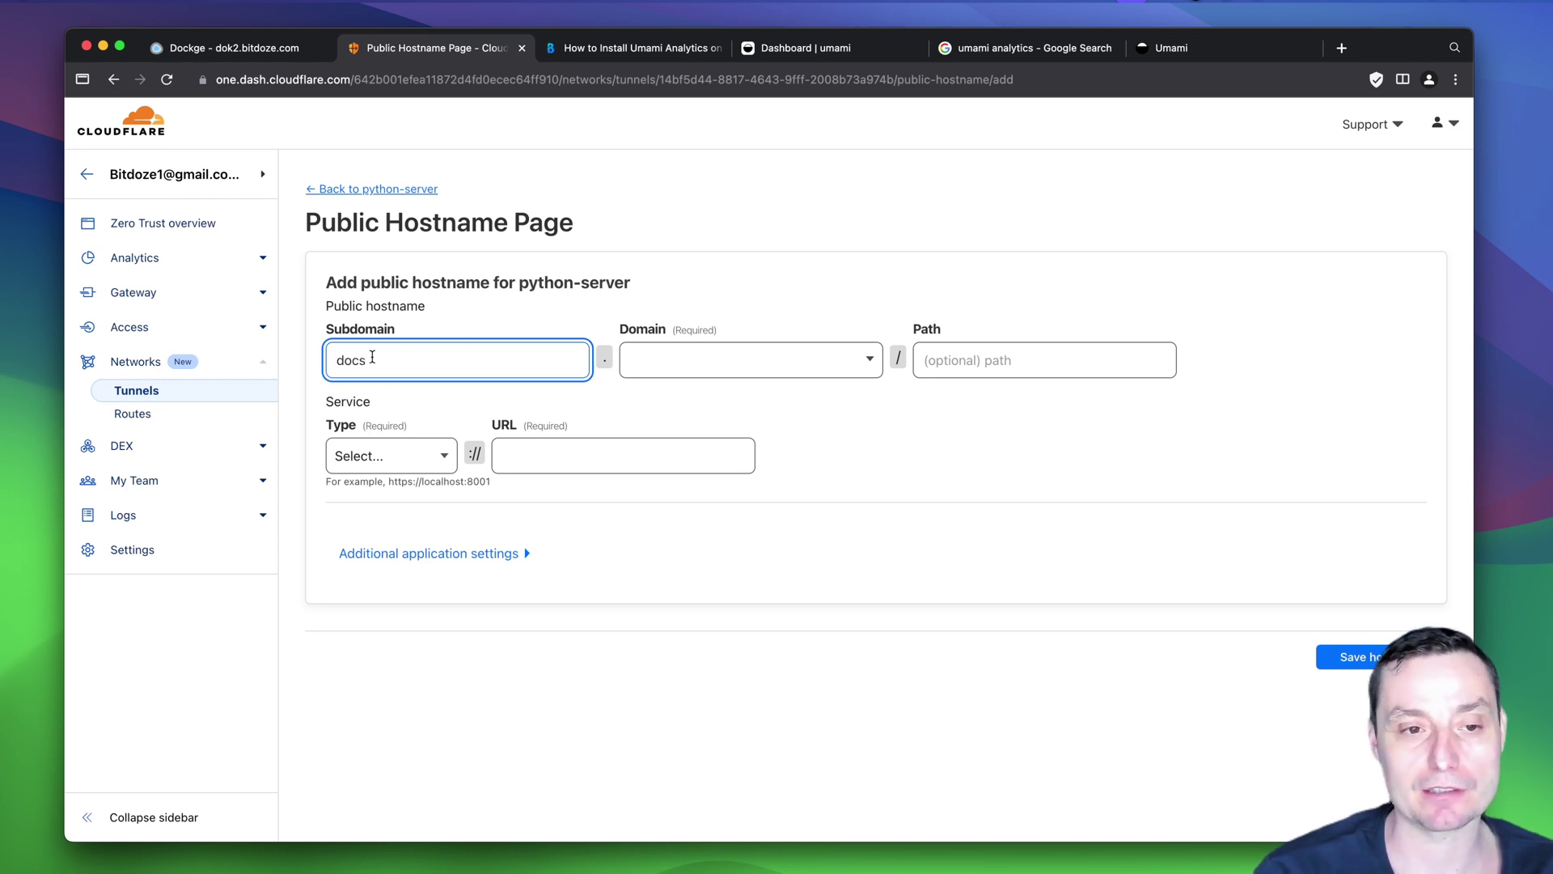
click(866, 366)
click(698, 462)
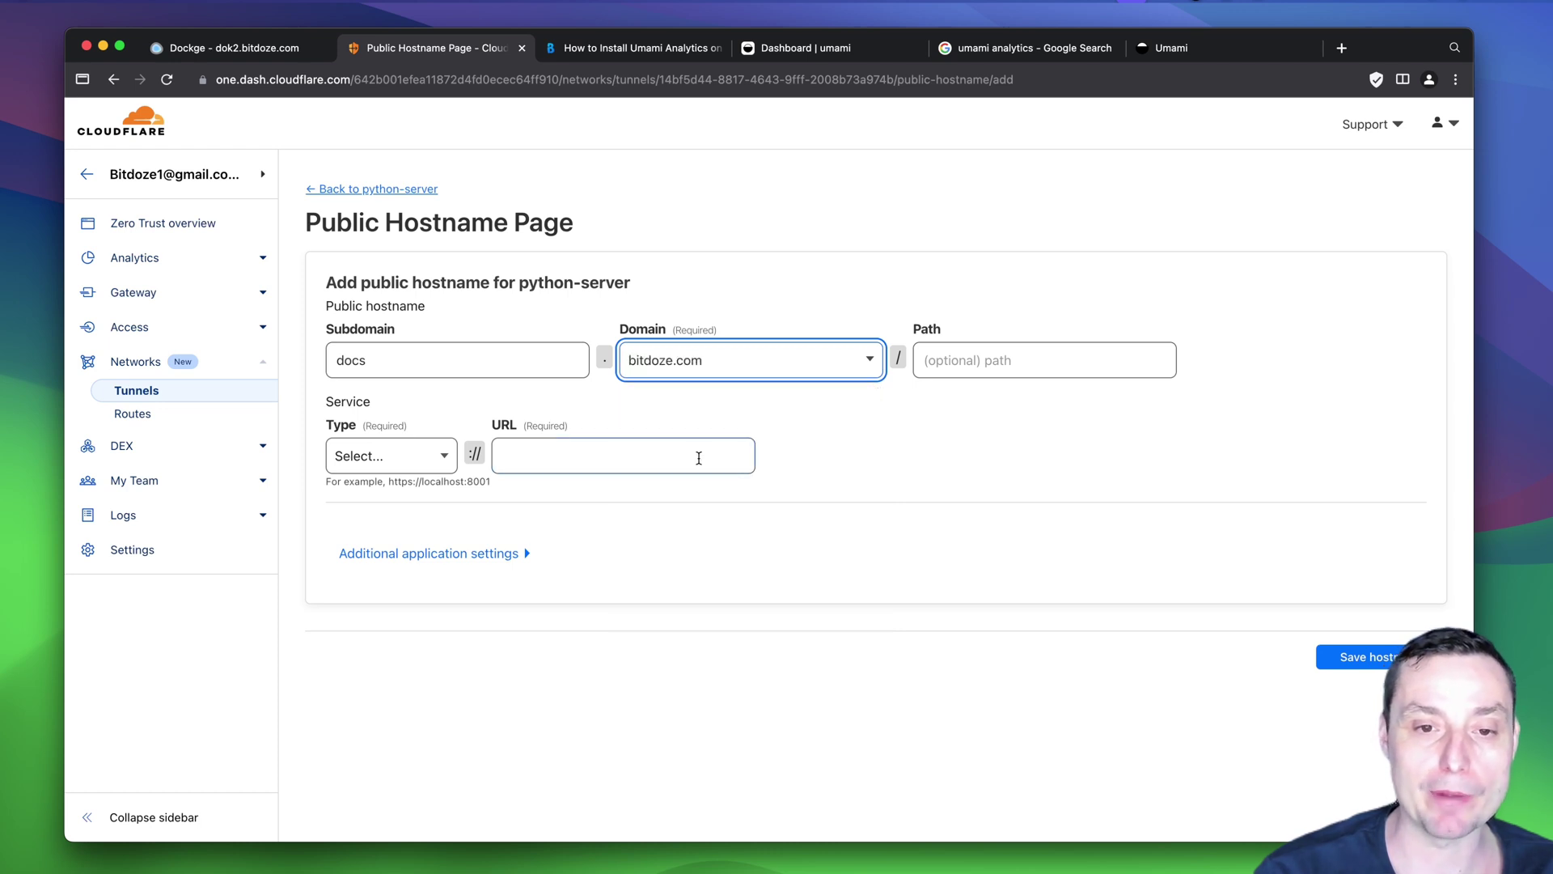
click(427, 455)
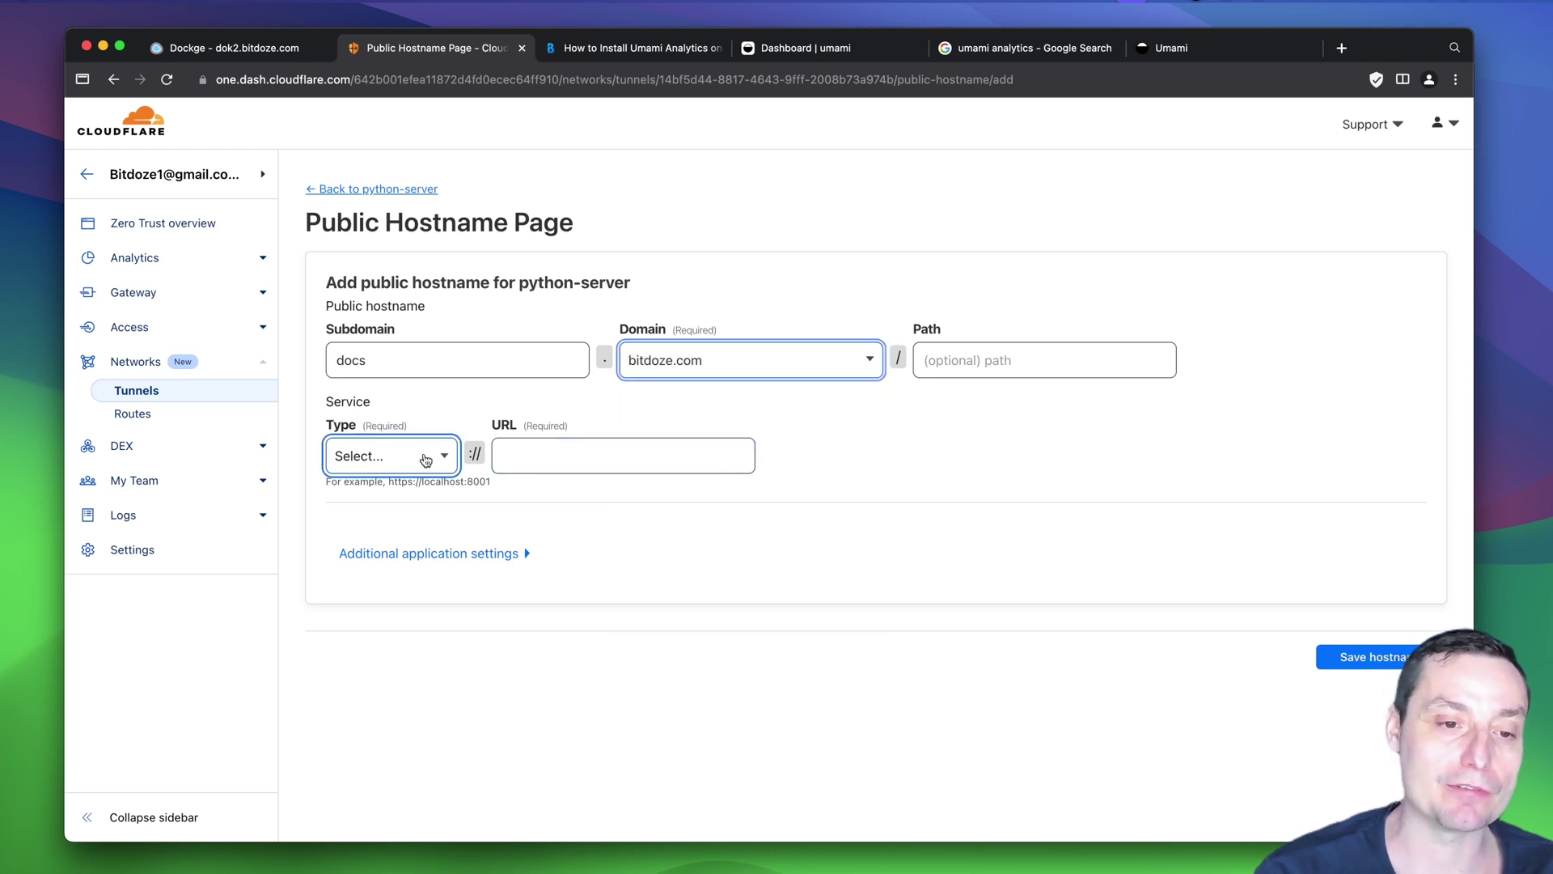
click(389, 500)
Set the service URL to 5.78.94.1:3000, copied from Dockge's umami port link, and save the hostname.
click(505, 462)
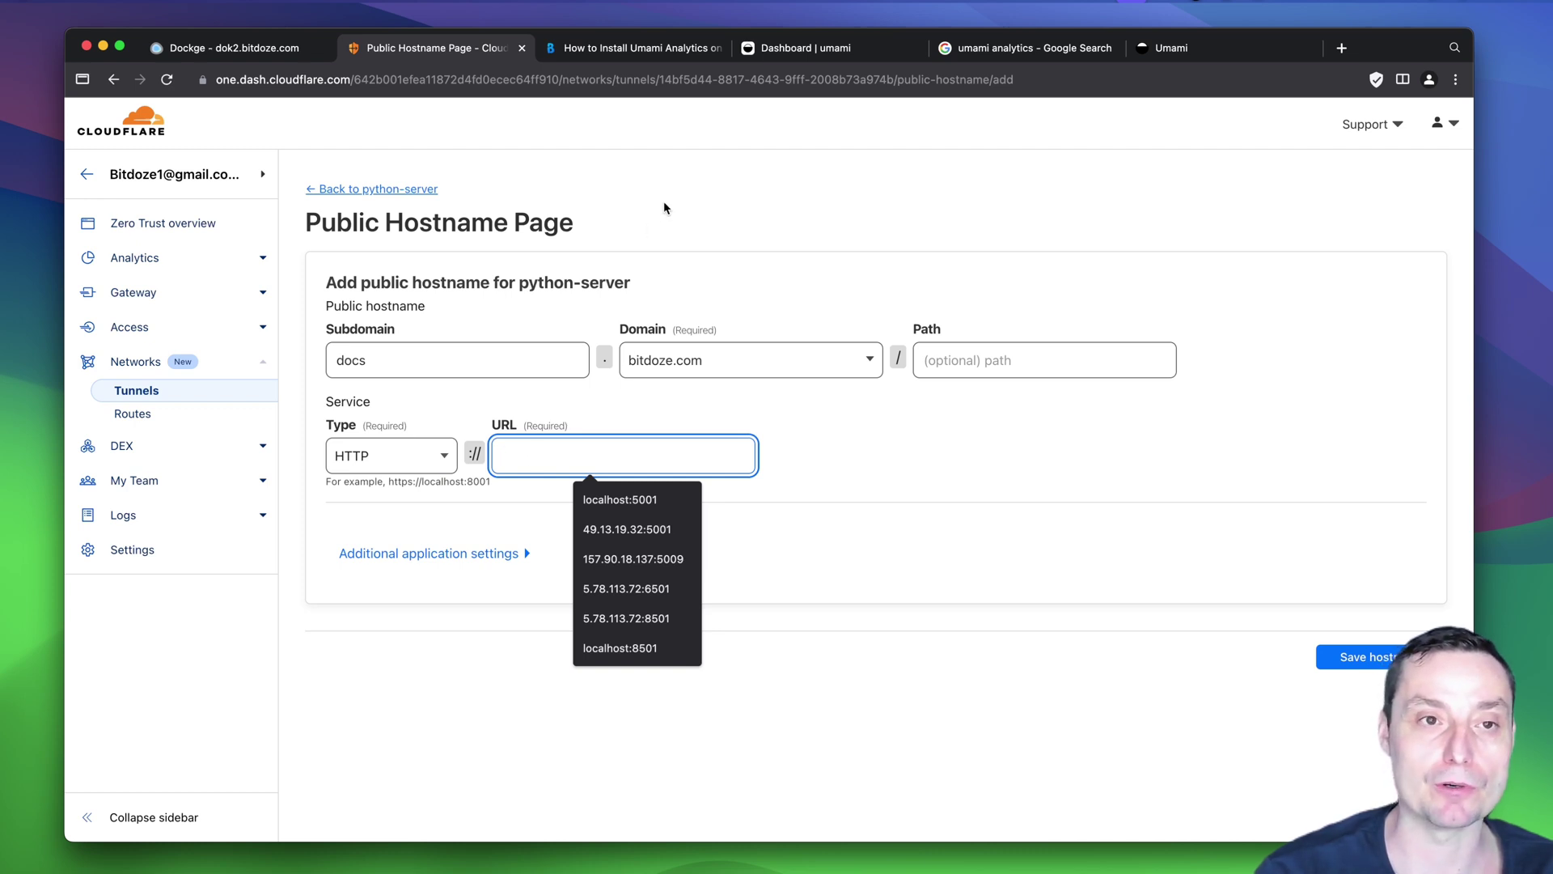
click(243, 49)
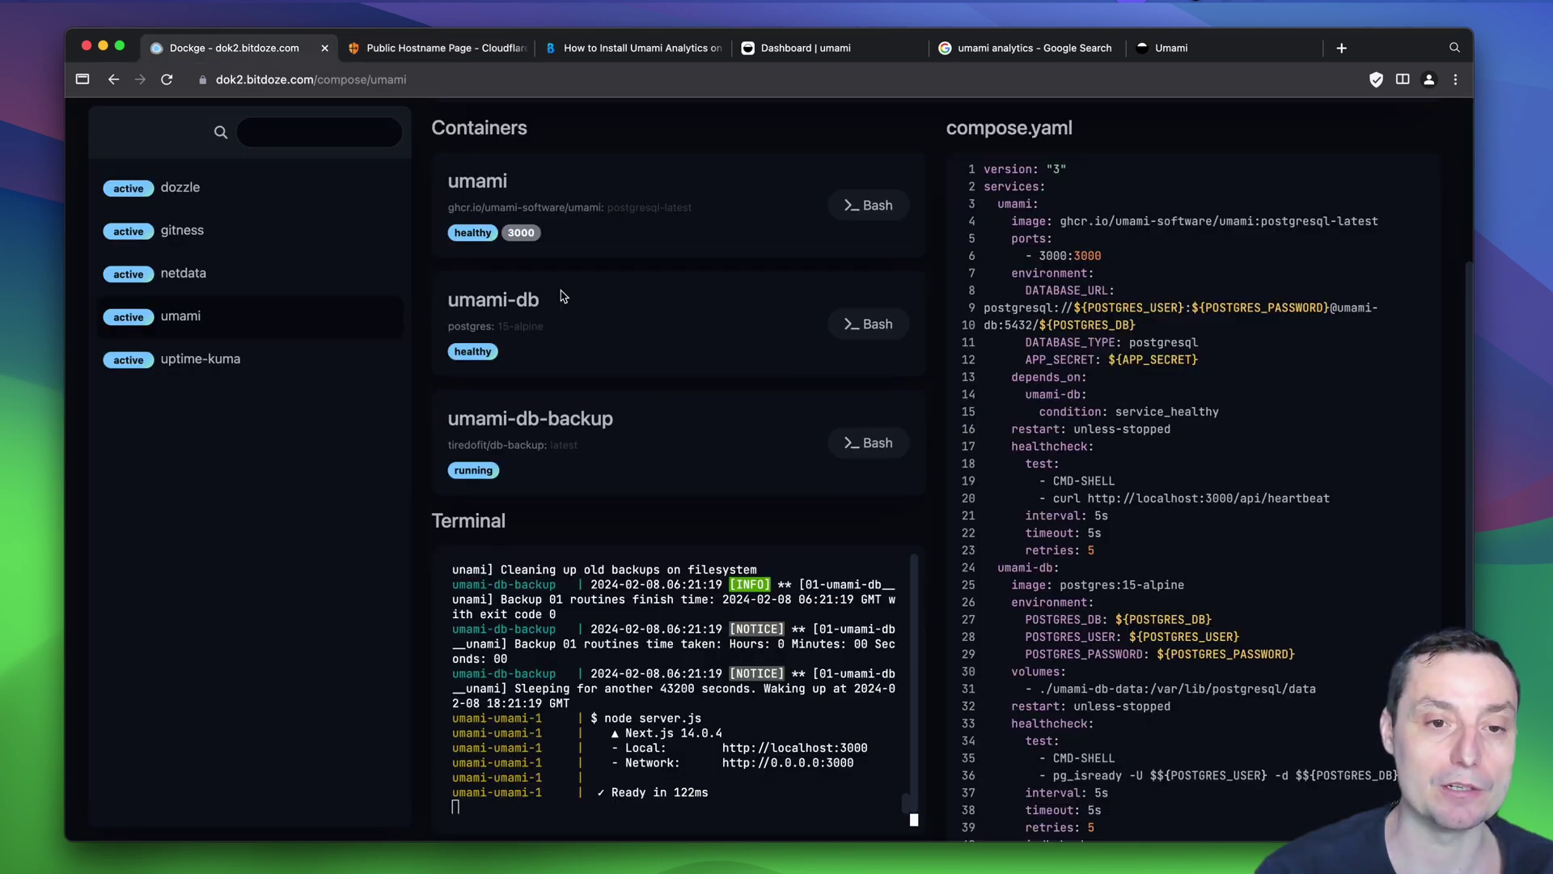
right_click(530, 348)
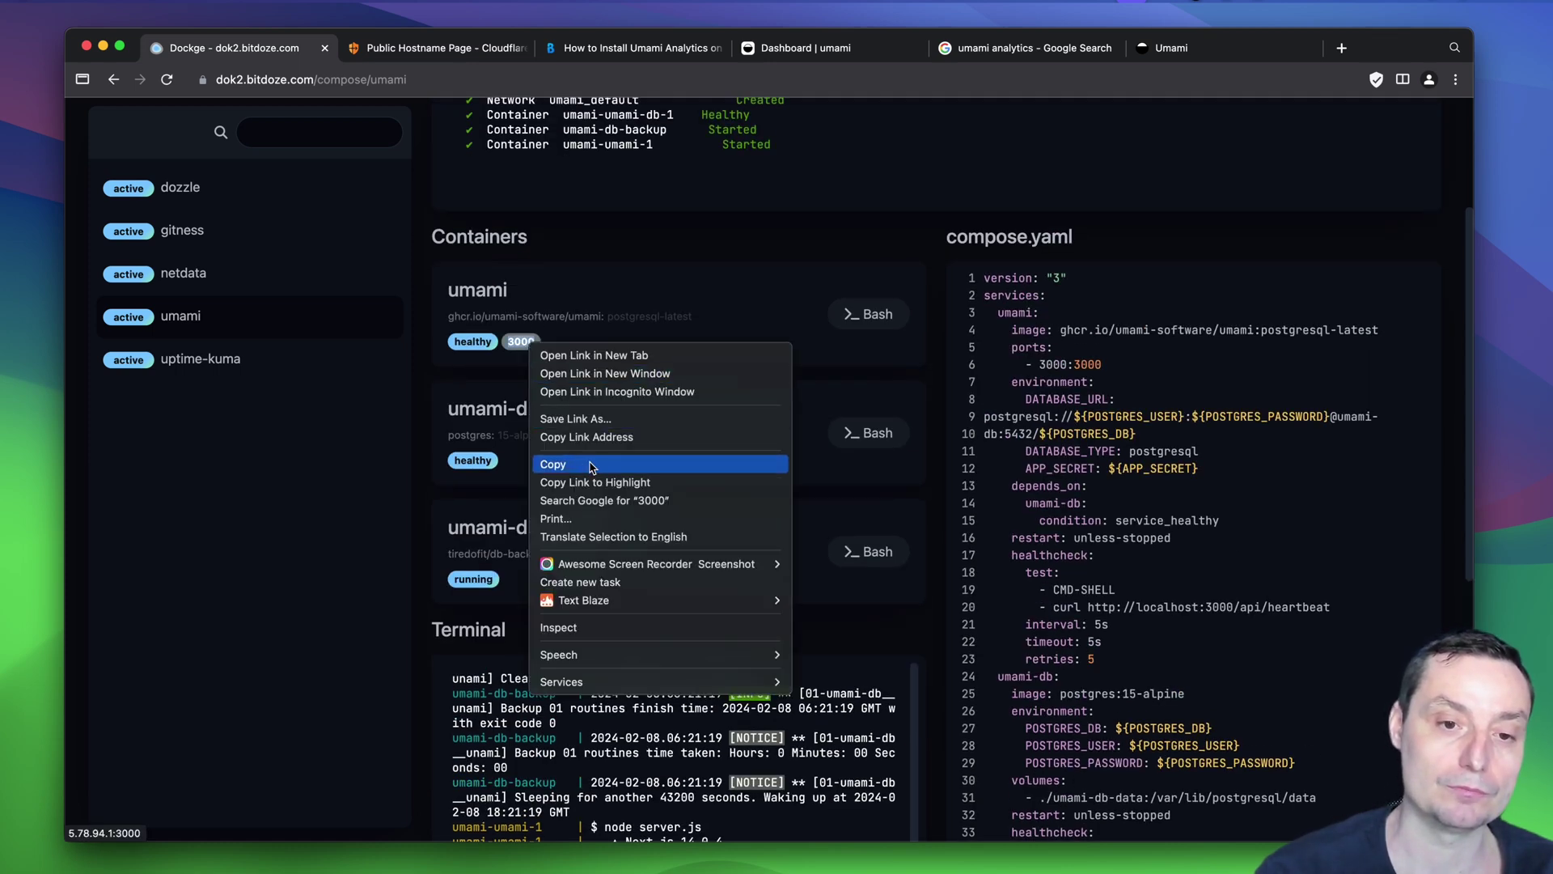
click(587, 437)
click(437, 47)
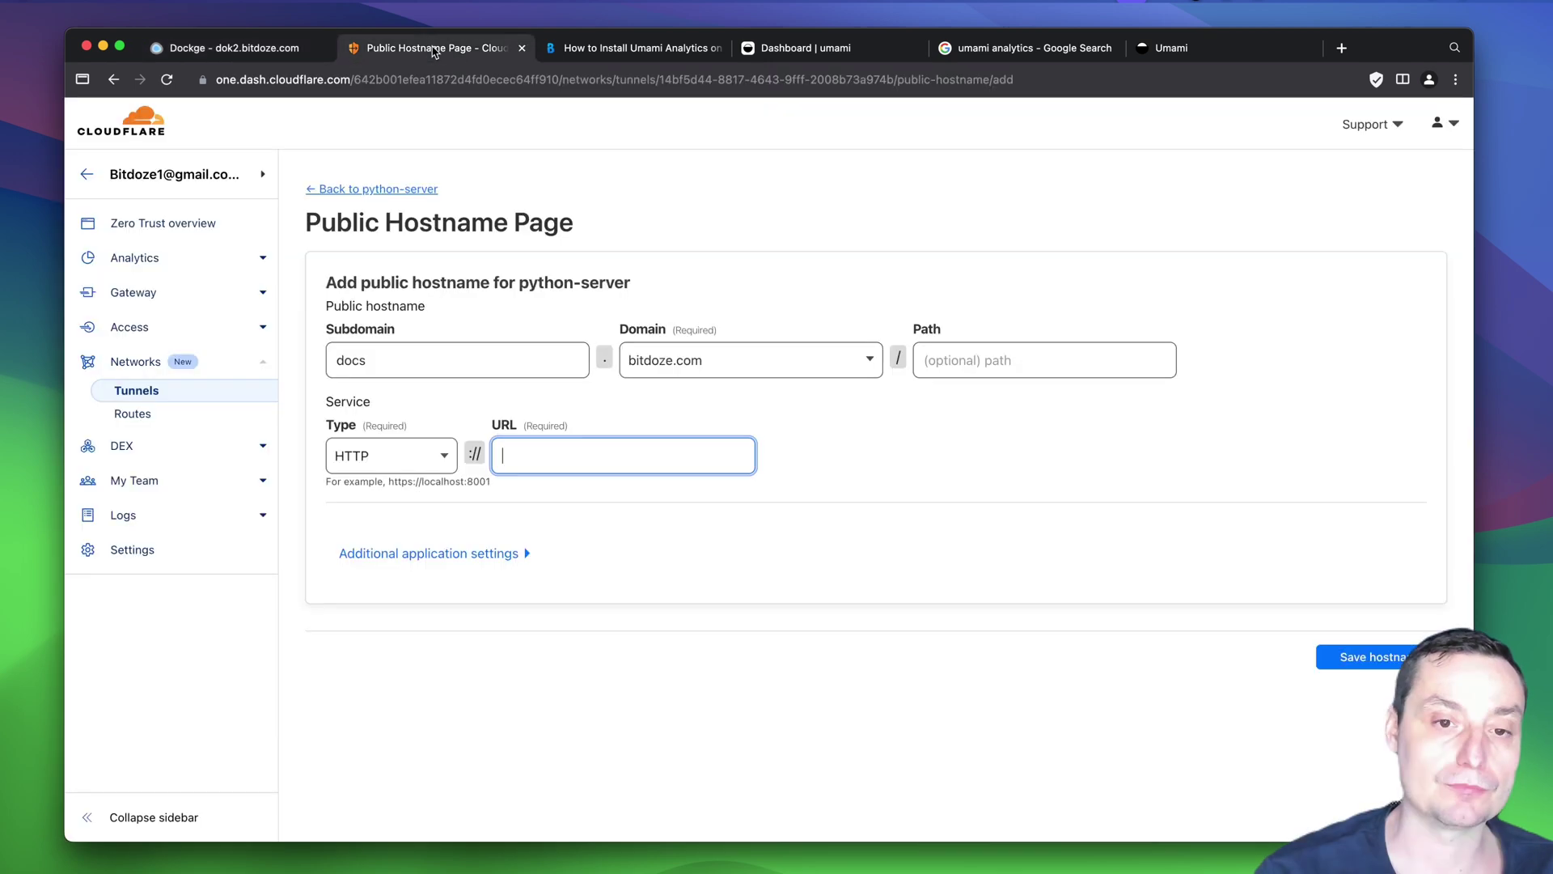
key(super+v)
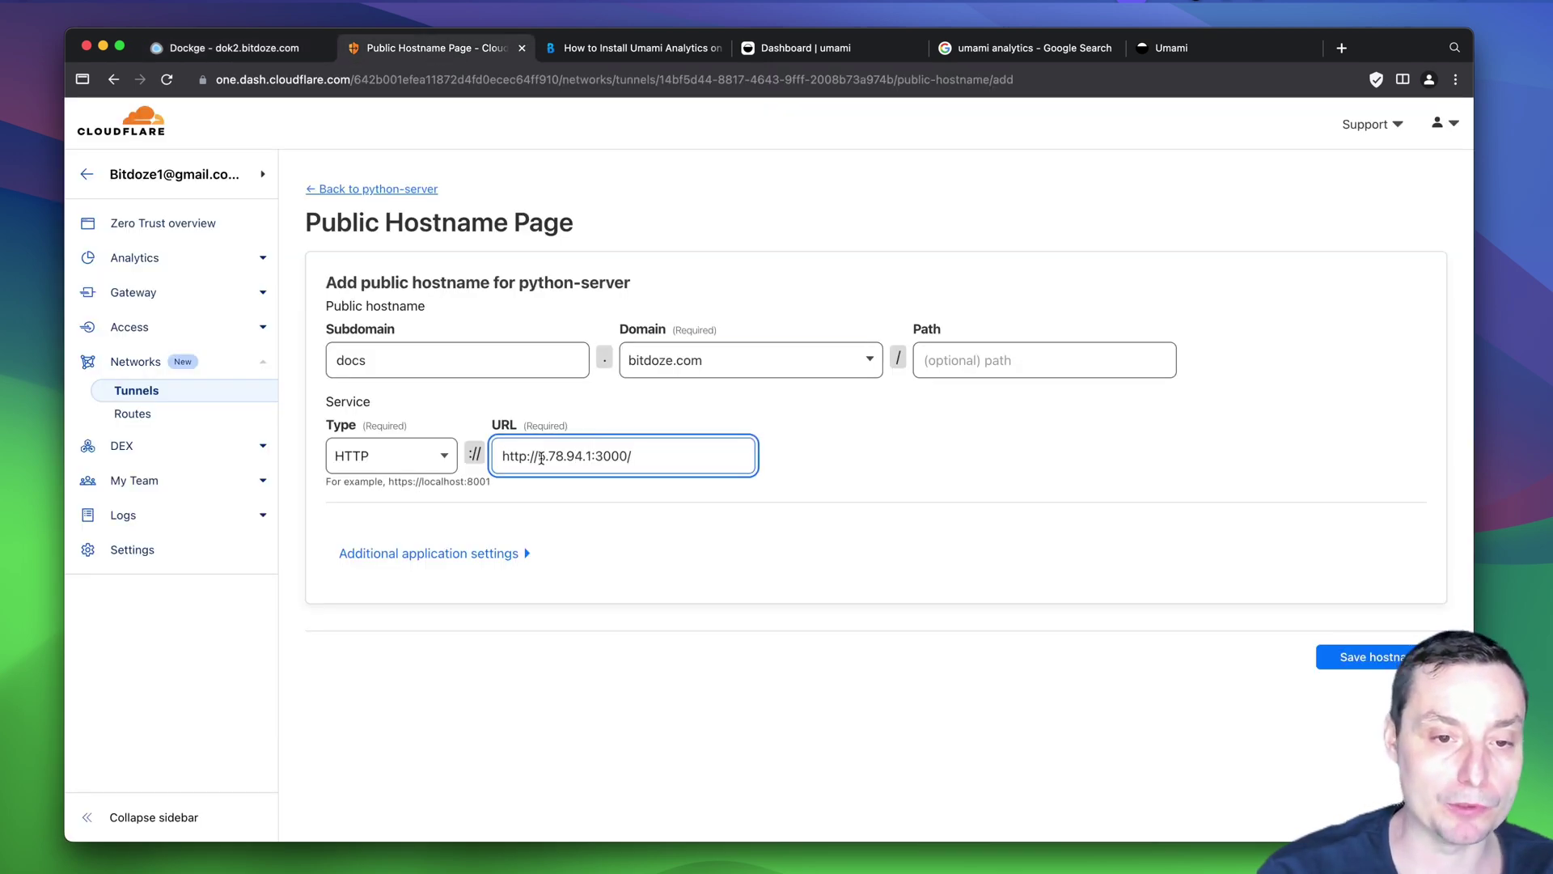
drag(536, 459, 500, 458)
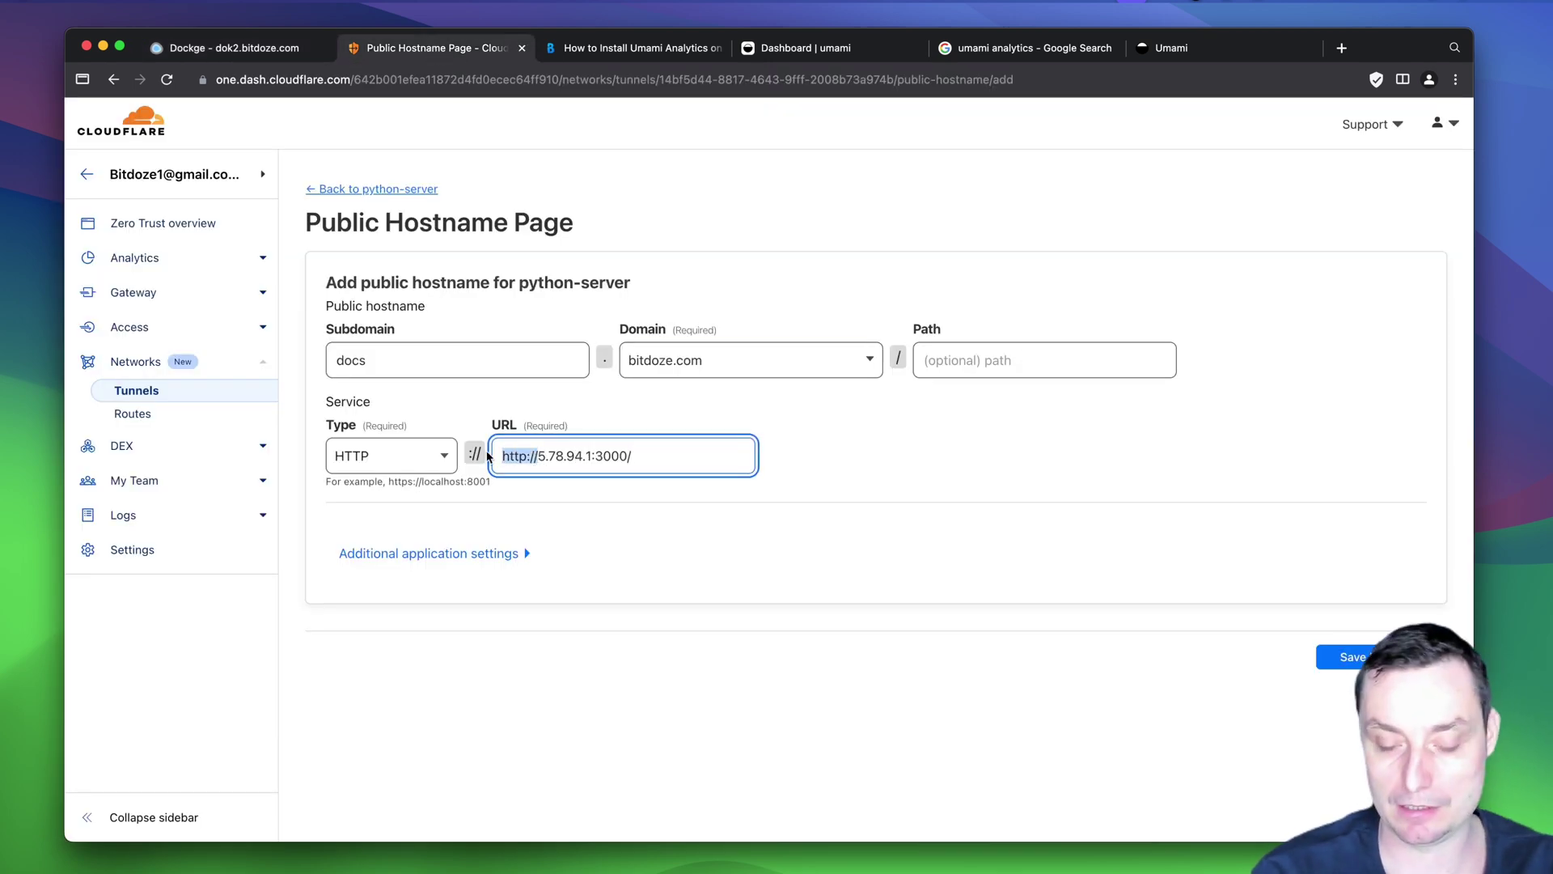
key(BackSpace)
click(615, 457)
key(BackSpace)
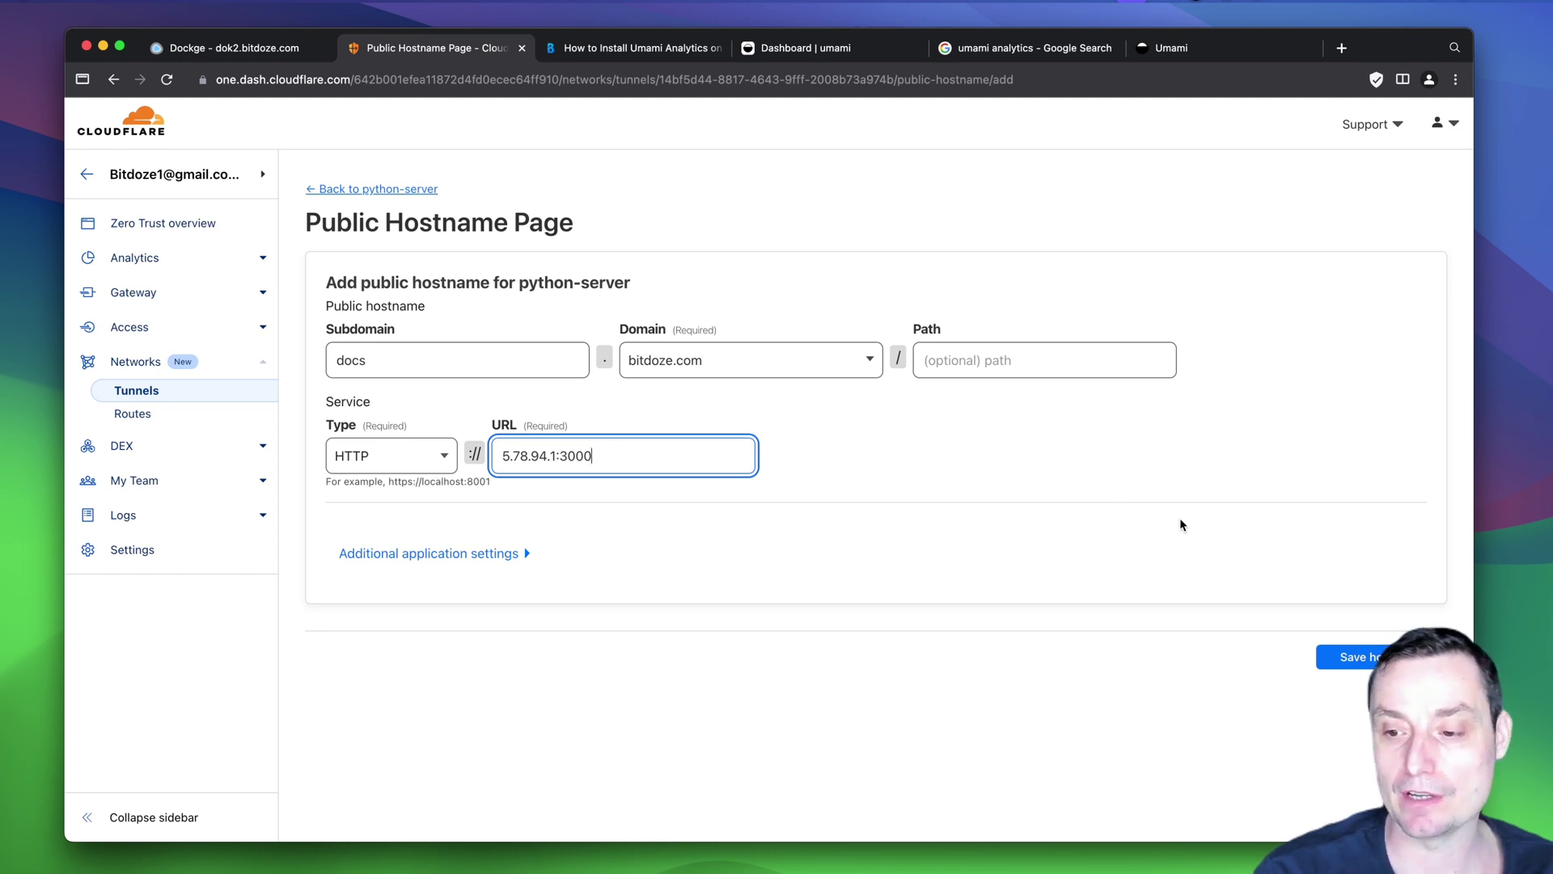
click(1358, 665)
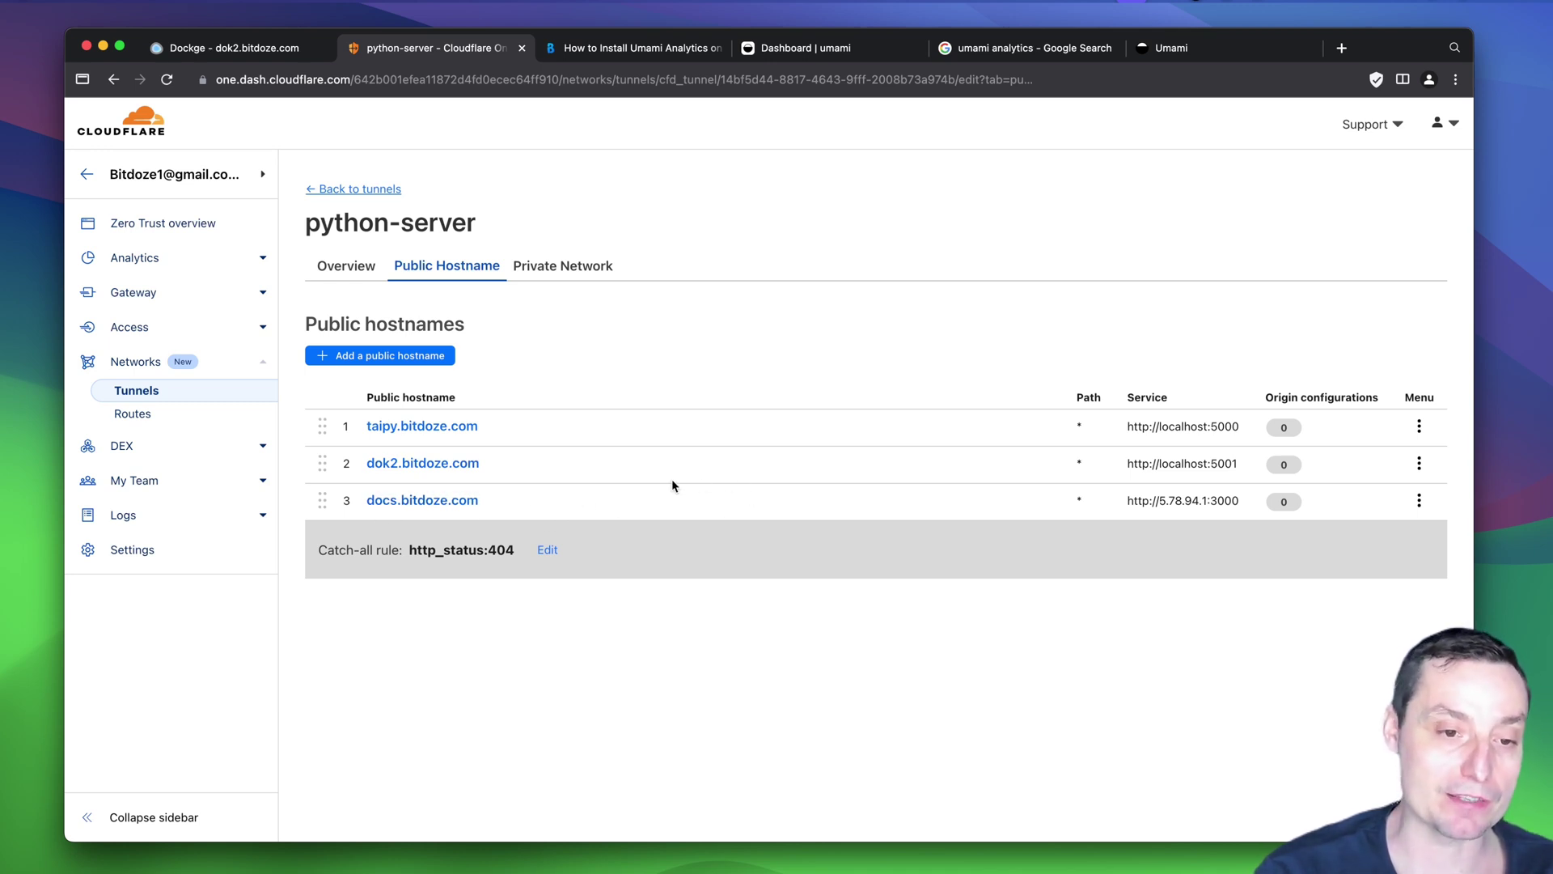
Open docs.bitdoze.com in a new tab and log out of Umami.
drag(364, 504, 497, 506)
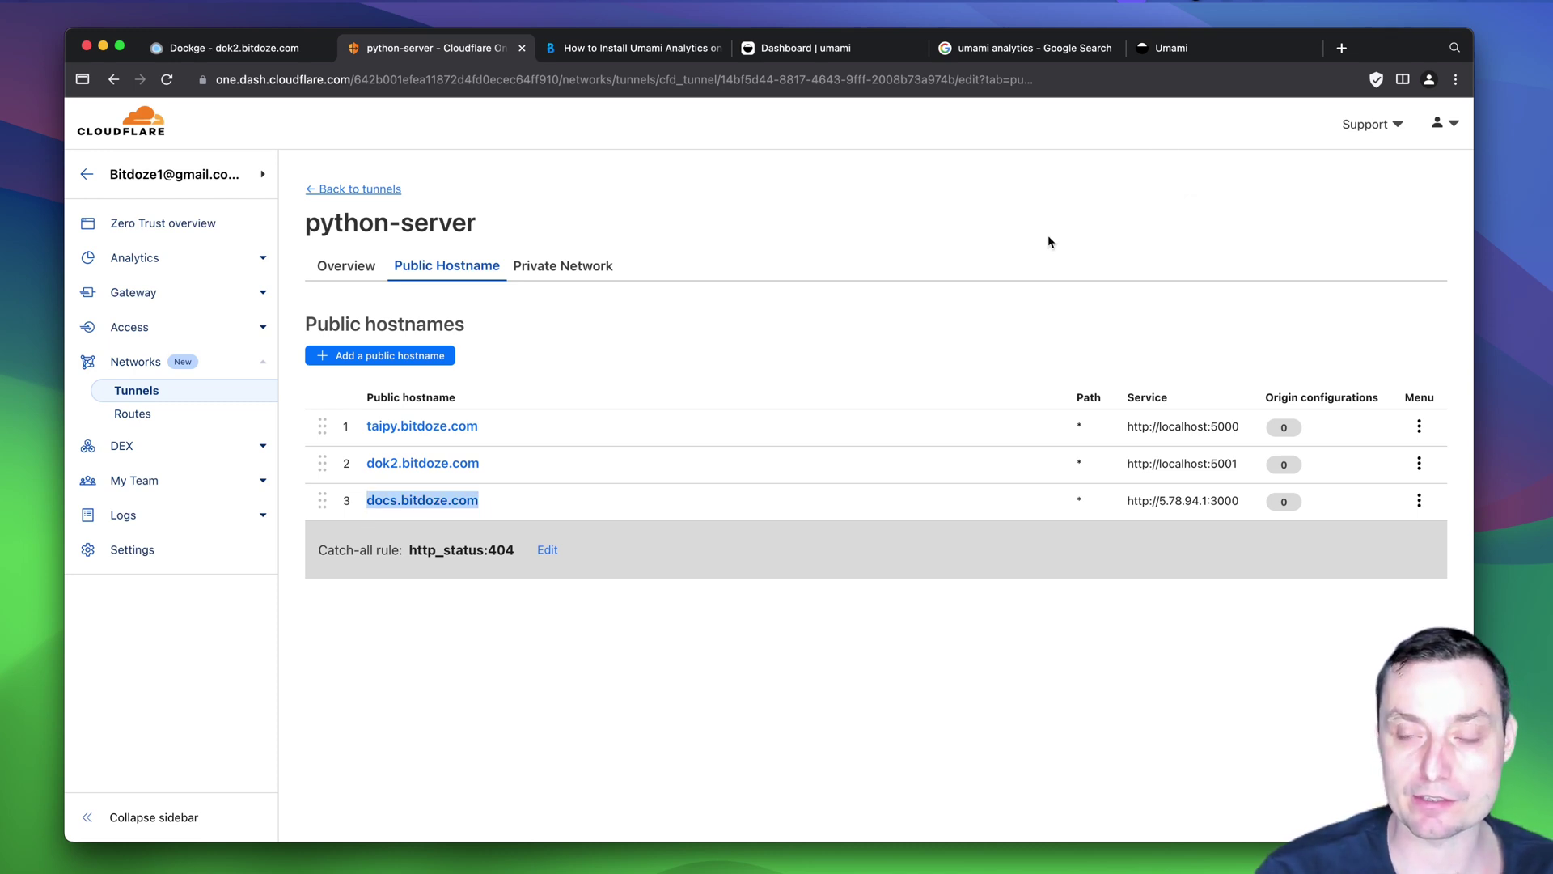
click(1342, 48)
key(super+v)
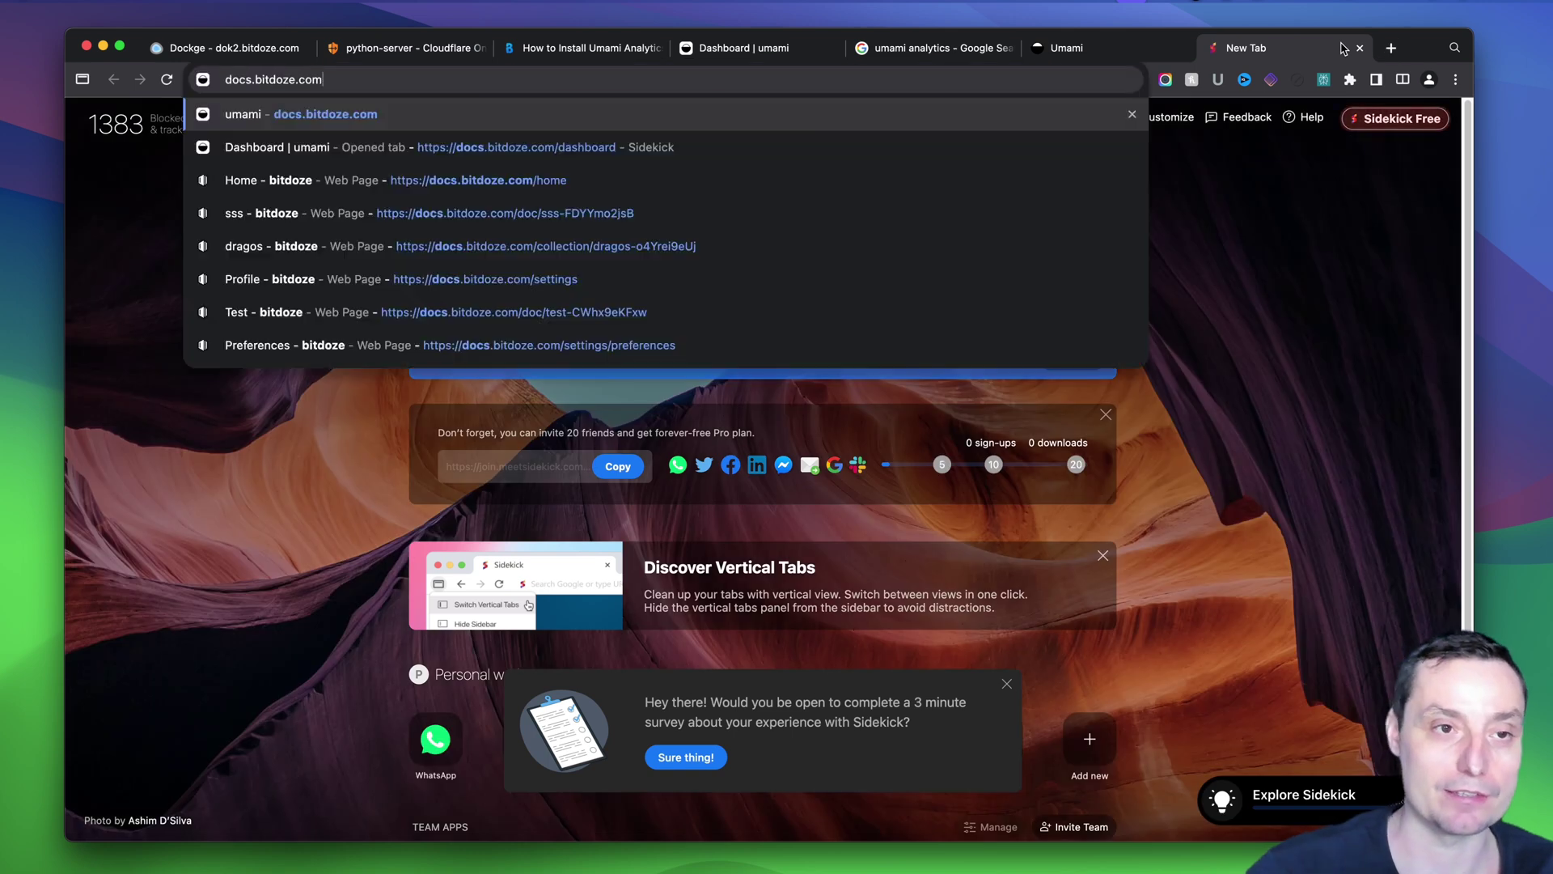
key(Return)
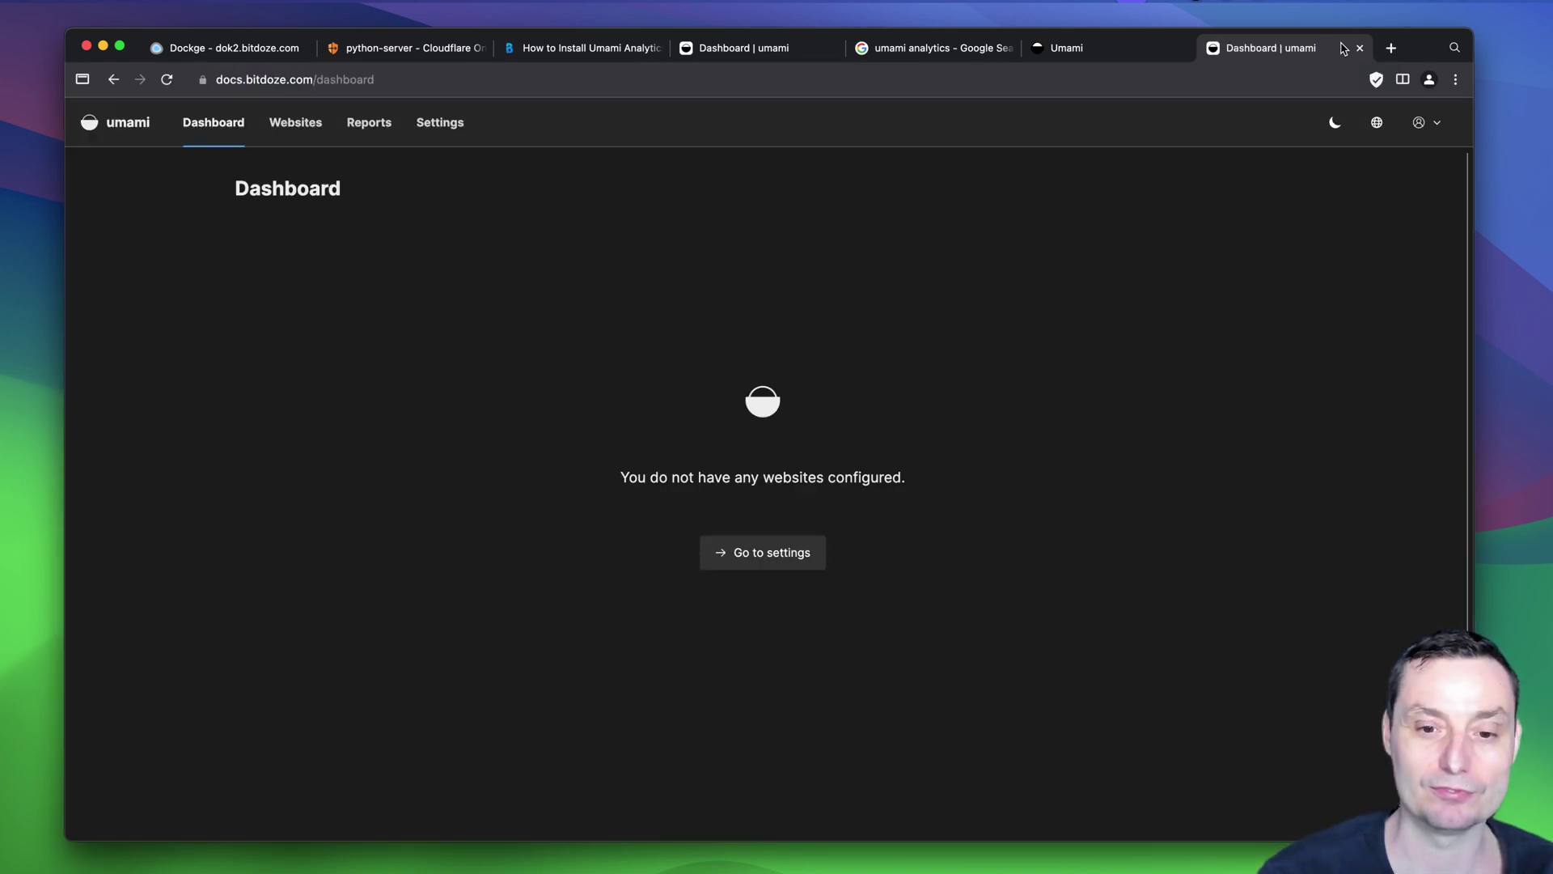
click(1432, 125)
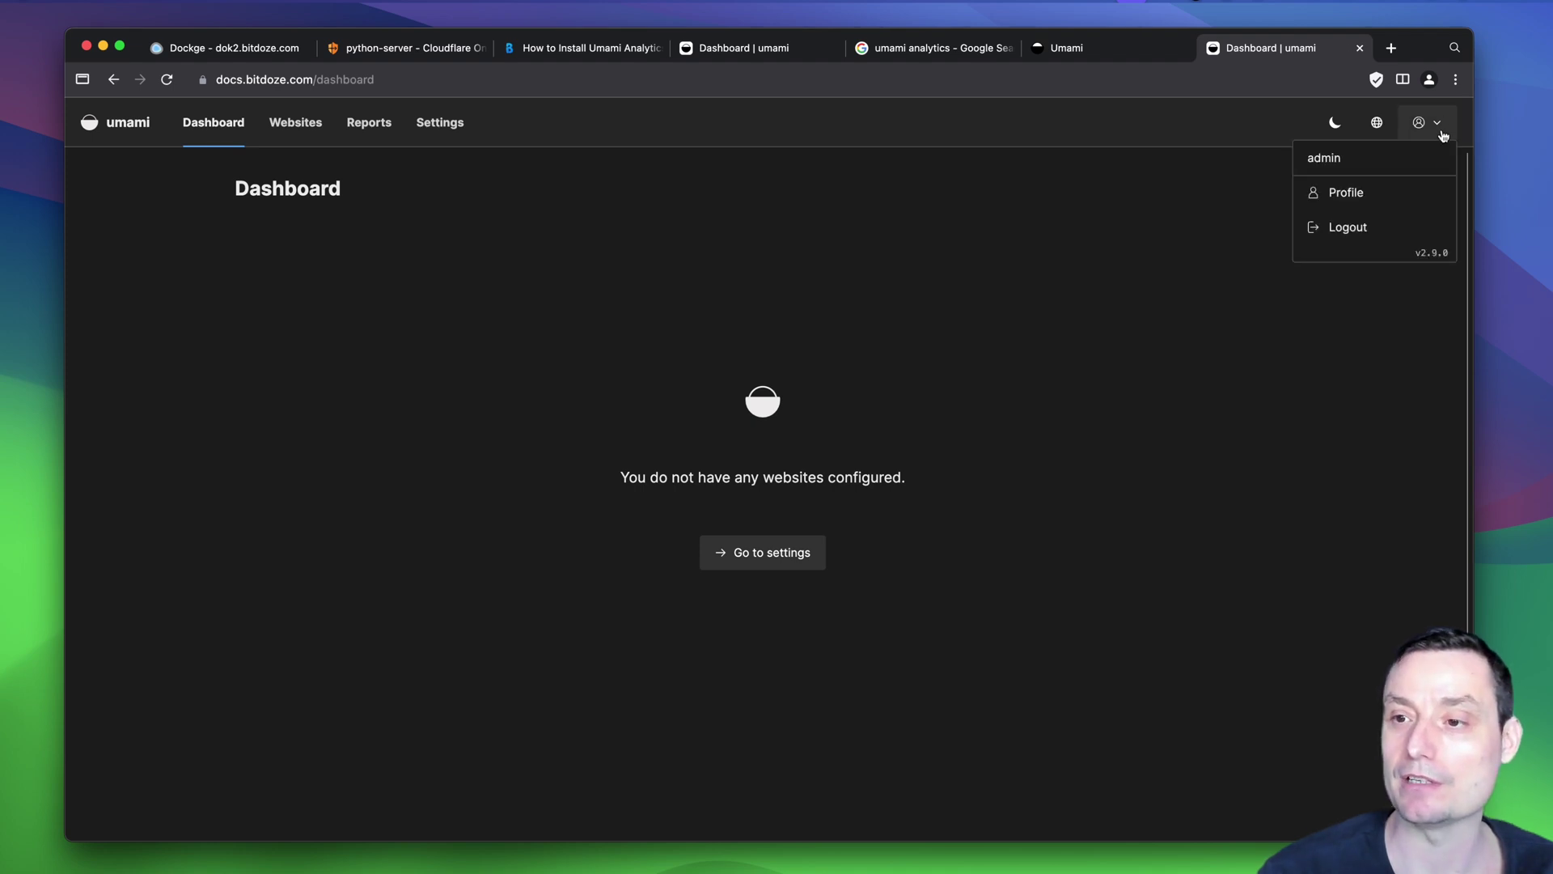
click(1352, 228)
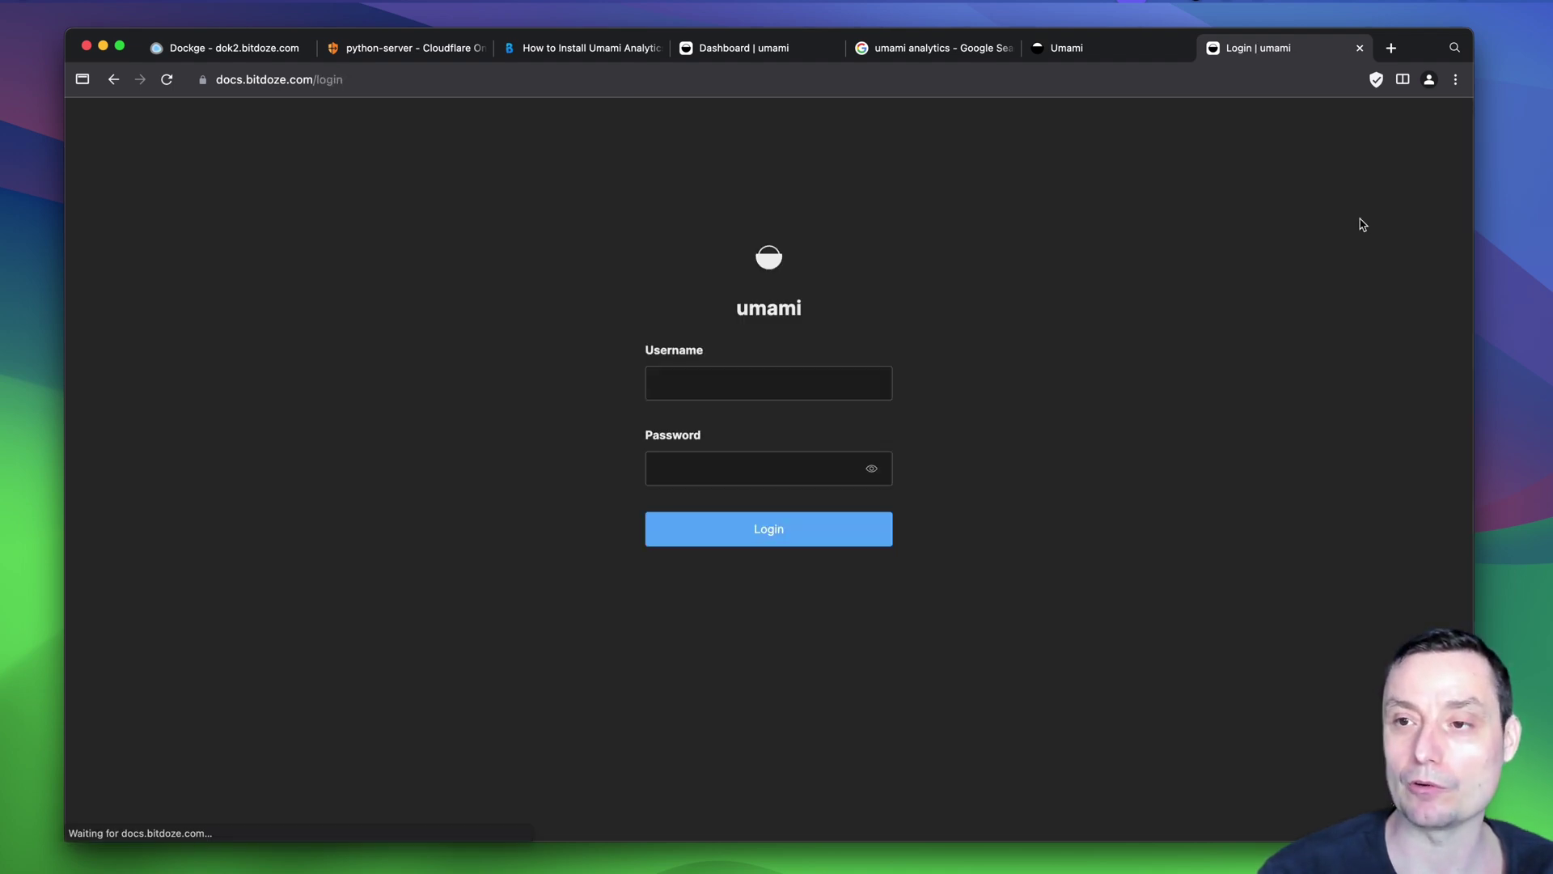
Load docs.bitdoze.com in a private window and log in with the admin username.
click(1455, 81)
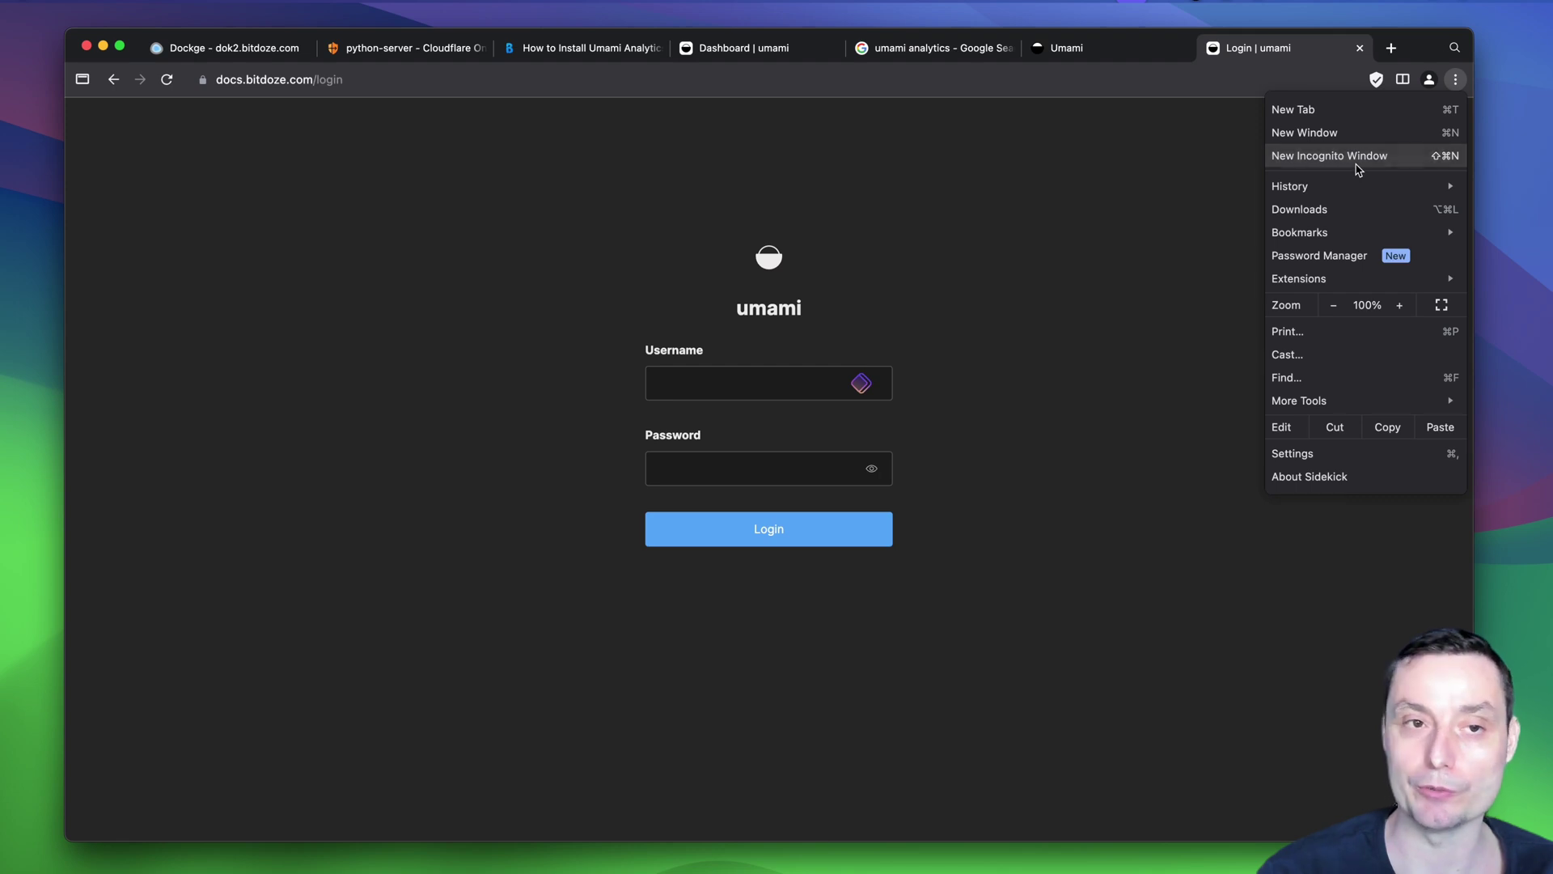
click(1359, 169)
key(super+v)
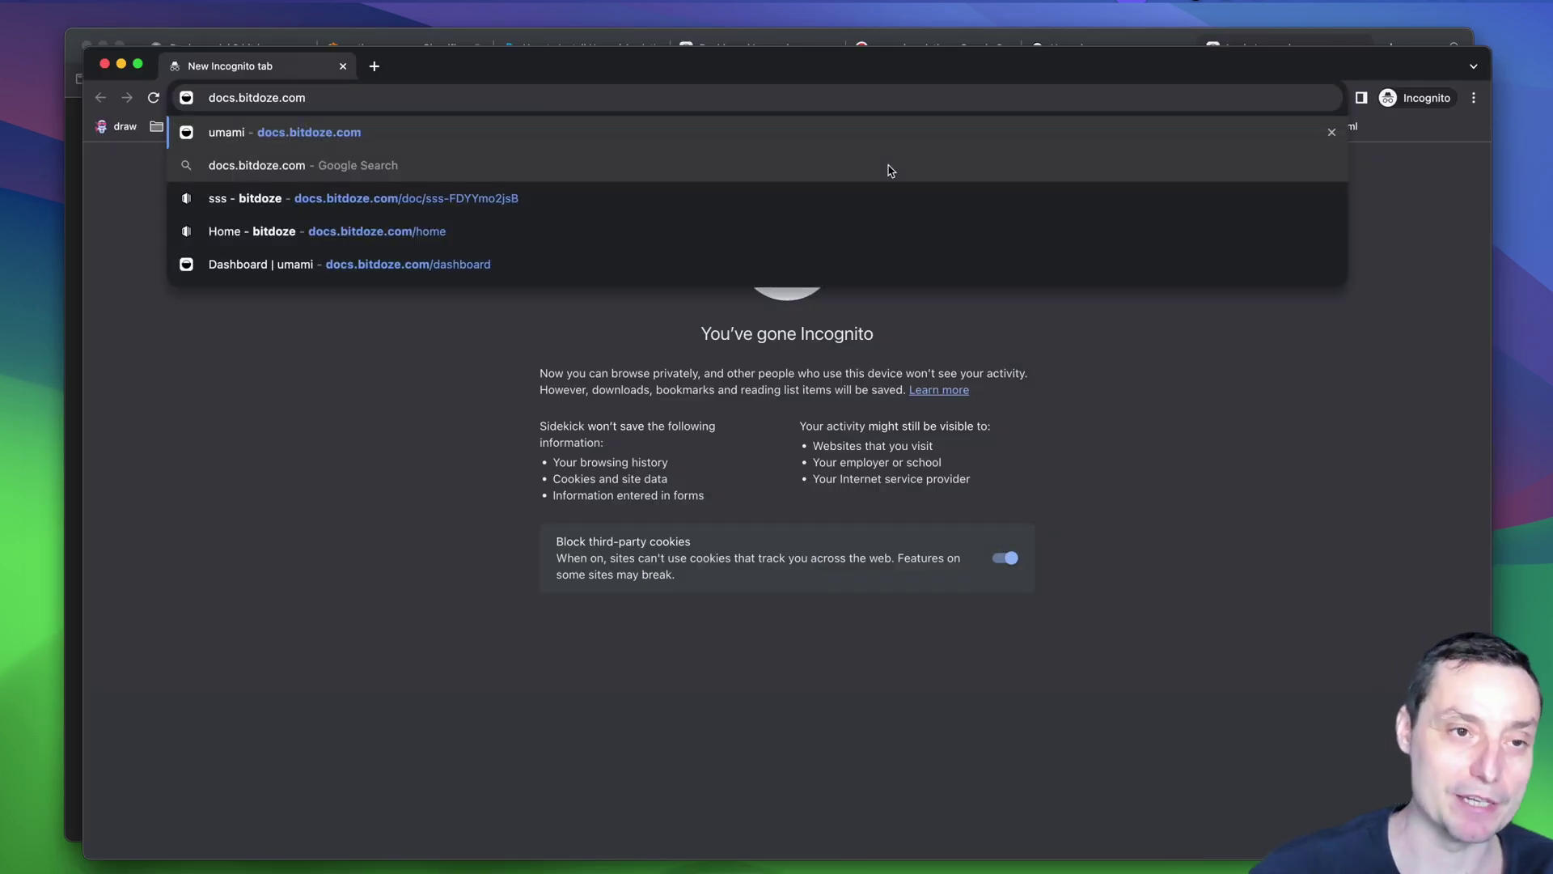
key(Return)
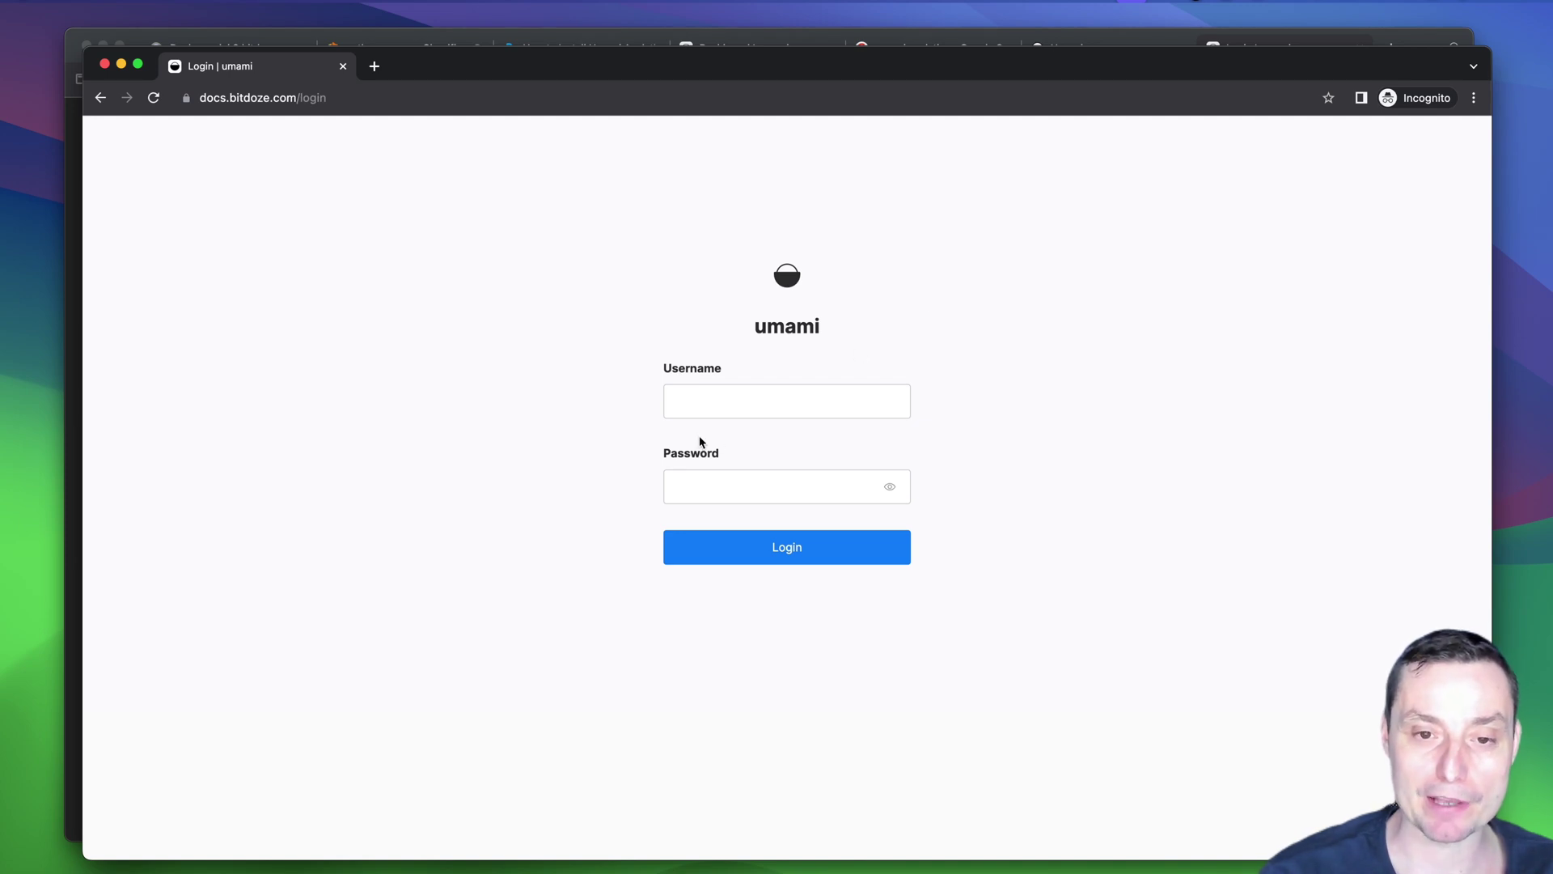
click(706, 406)
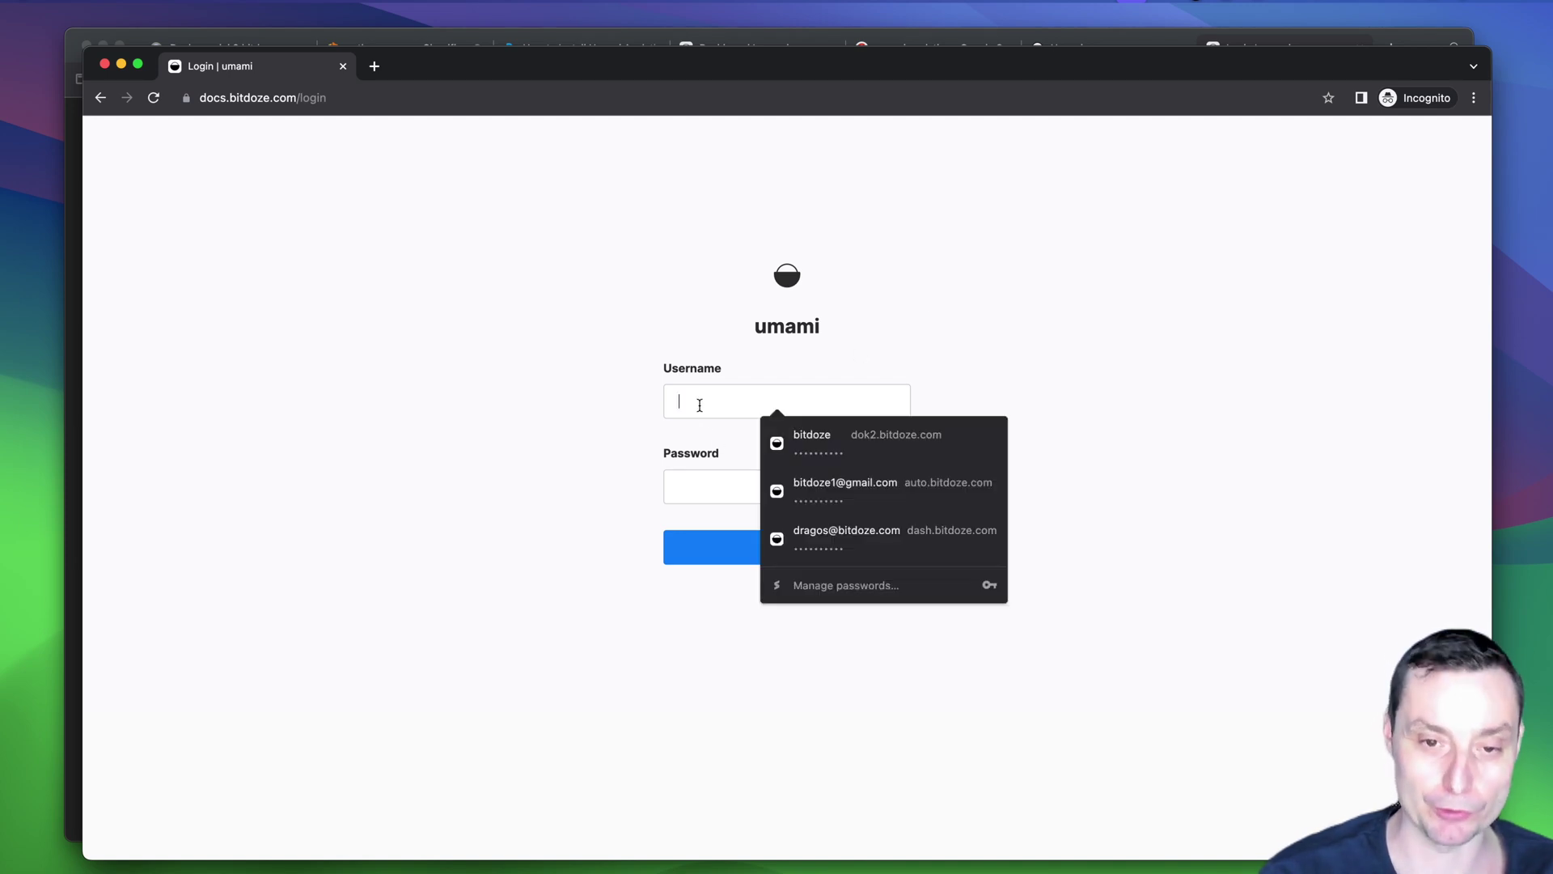
text(admin)
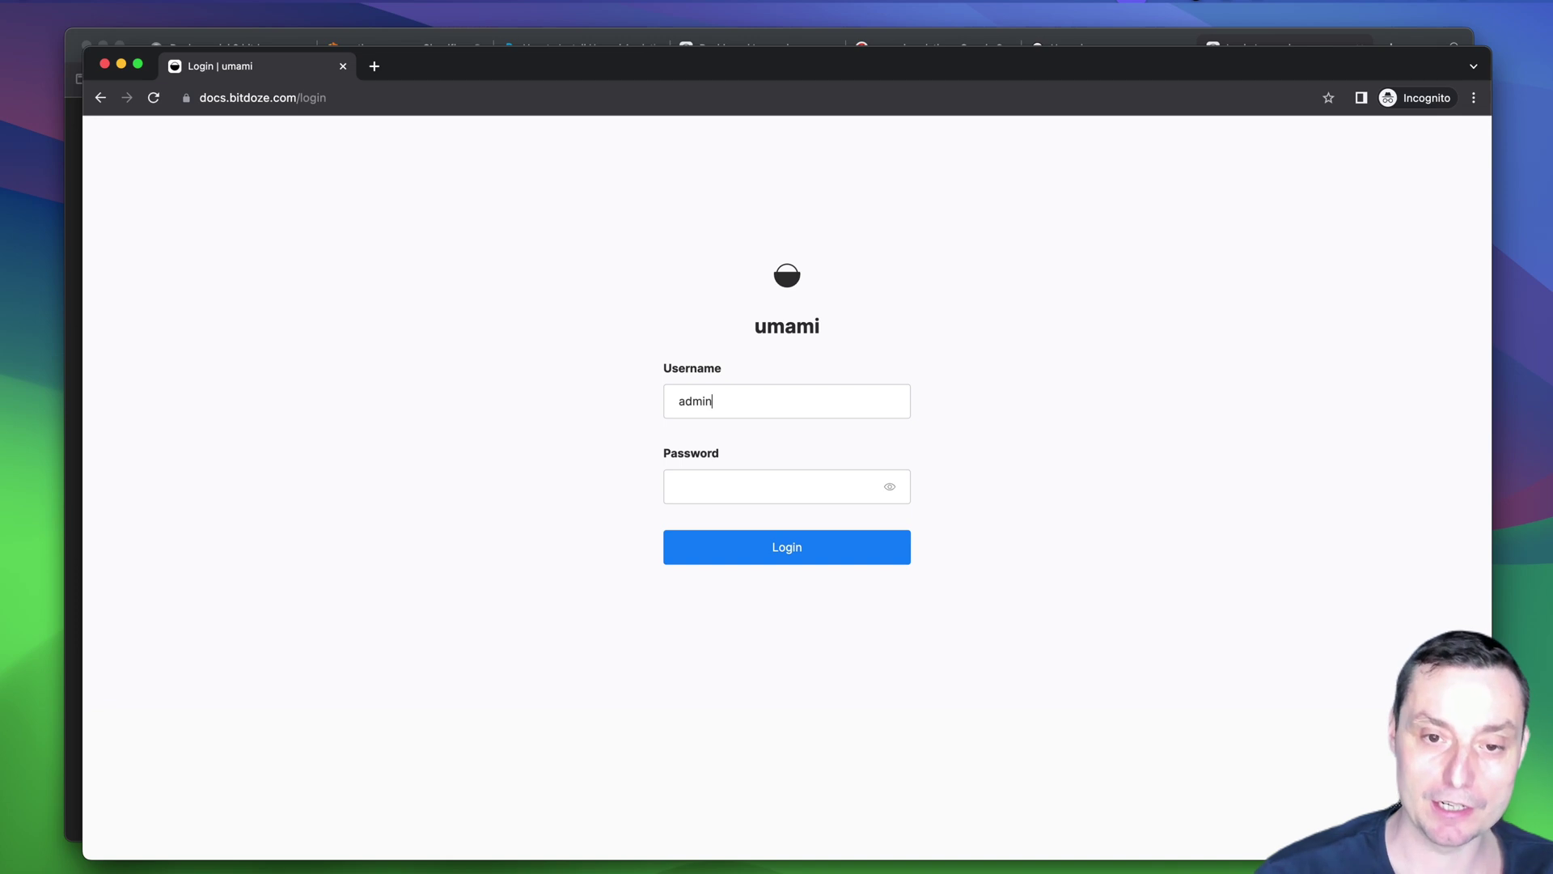
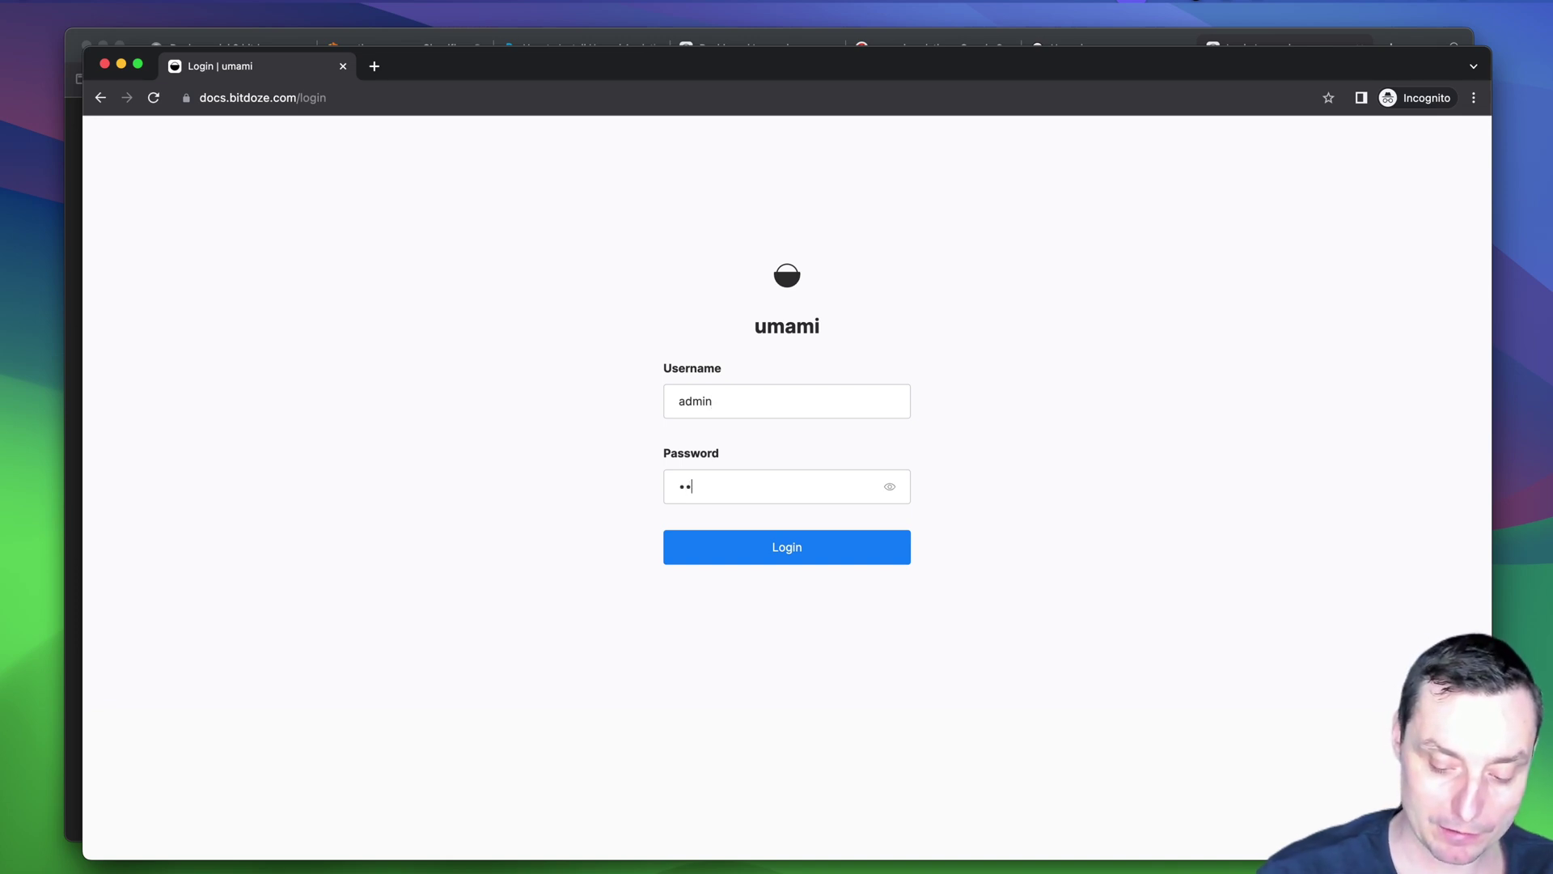
click(796, 536)
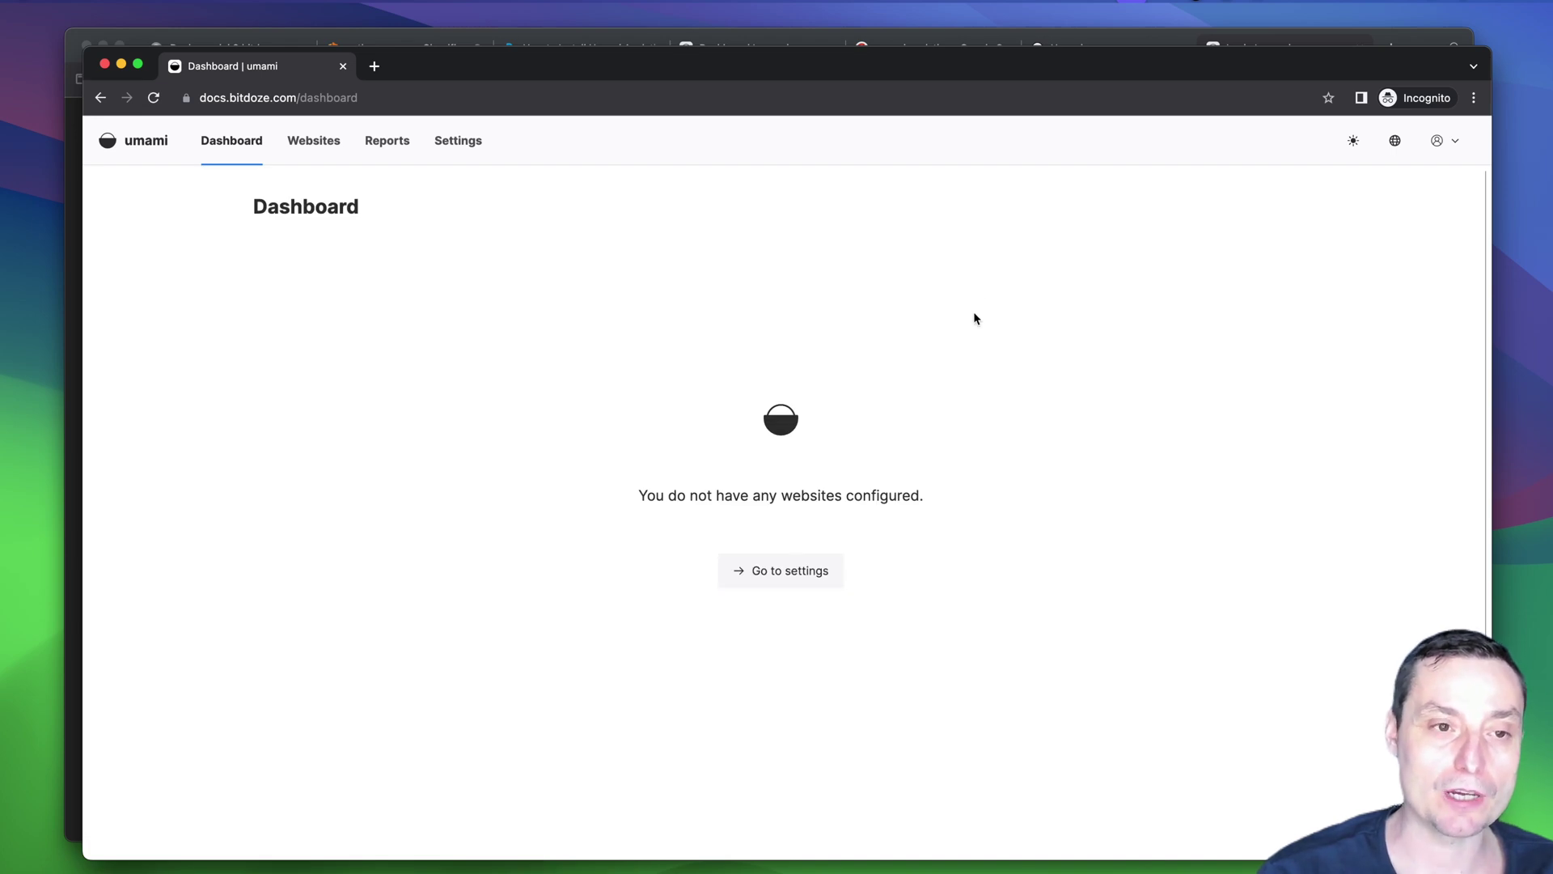
scroll(570, 314, down, 1)
scroll(826, 417, up, 1)
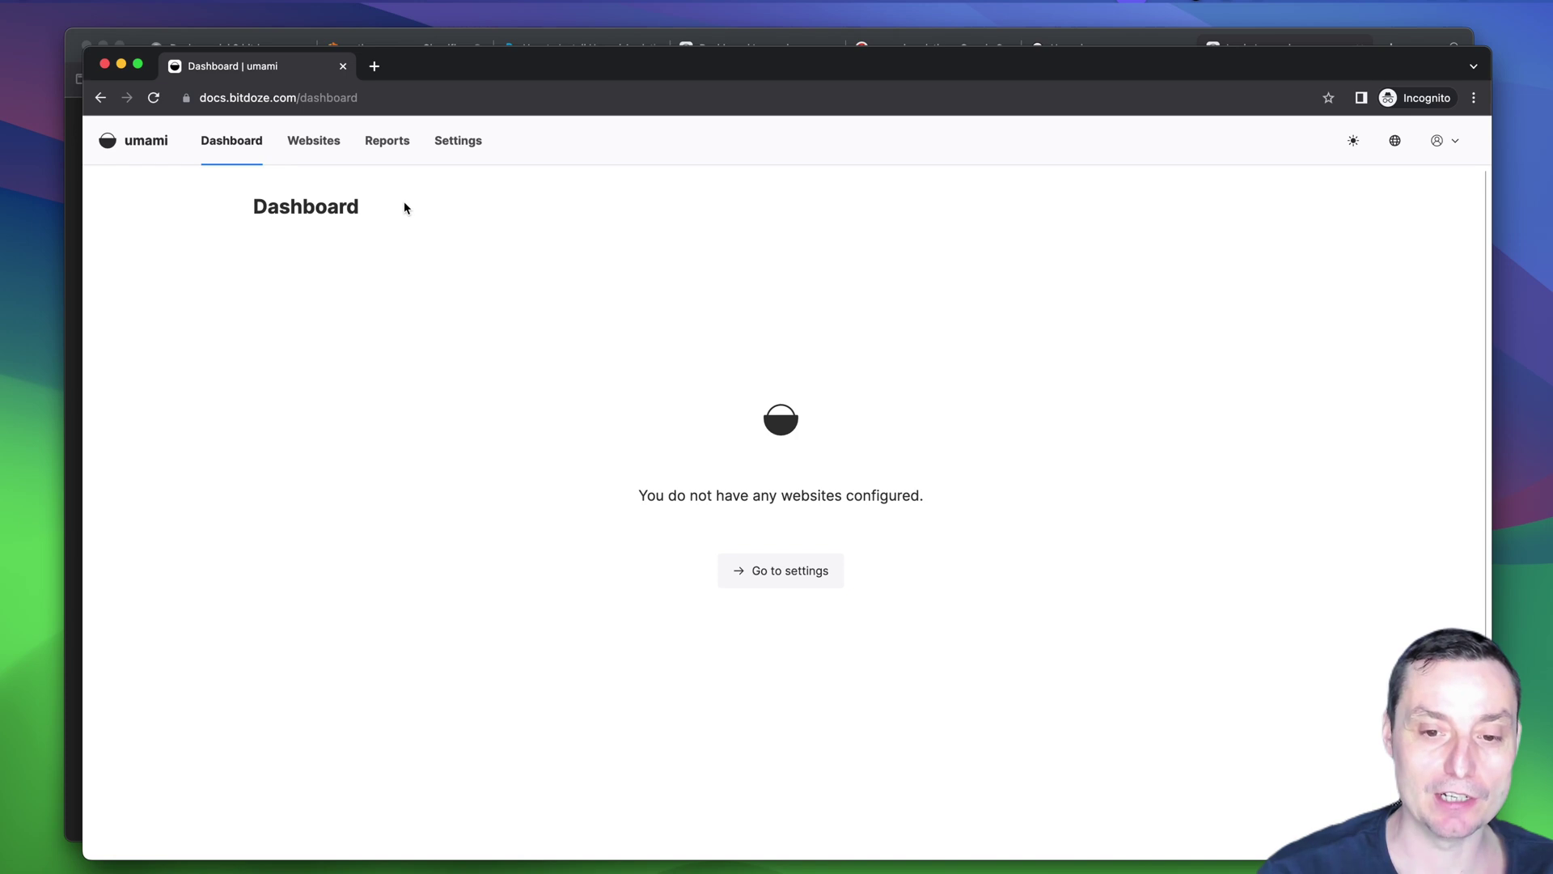
In Settings > Profile, replace the current account password with a new password and save.
click(463, 145)
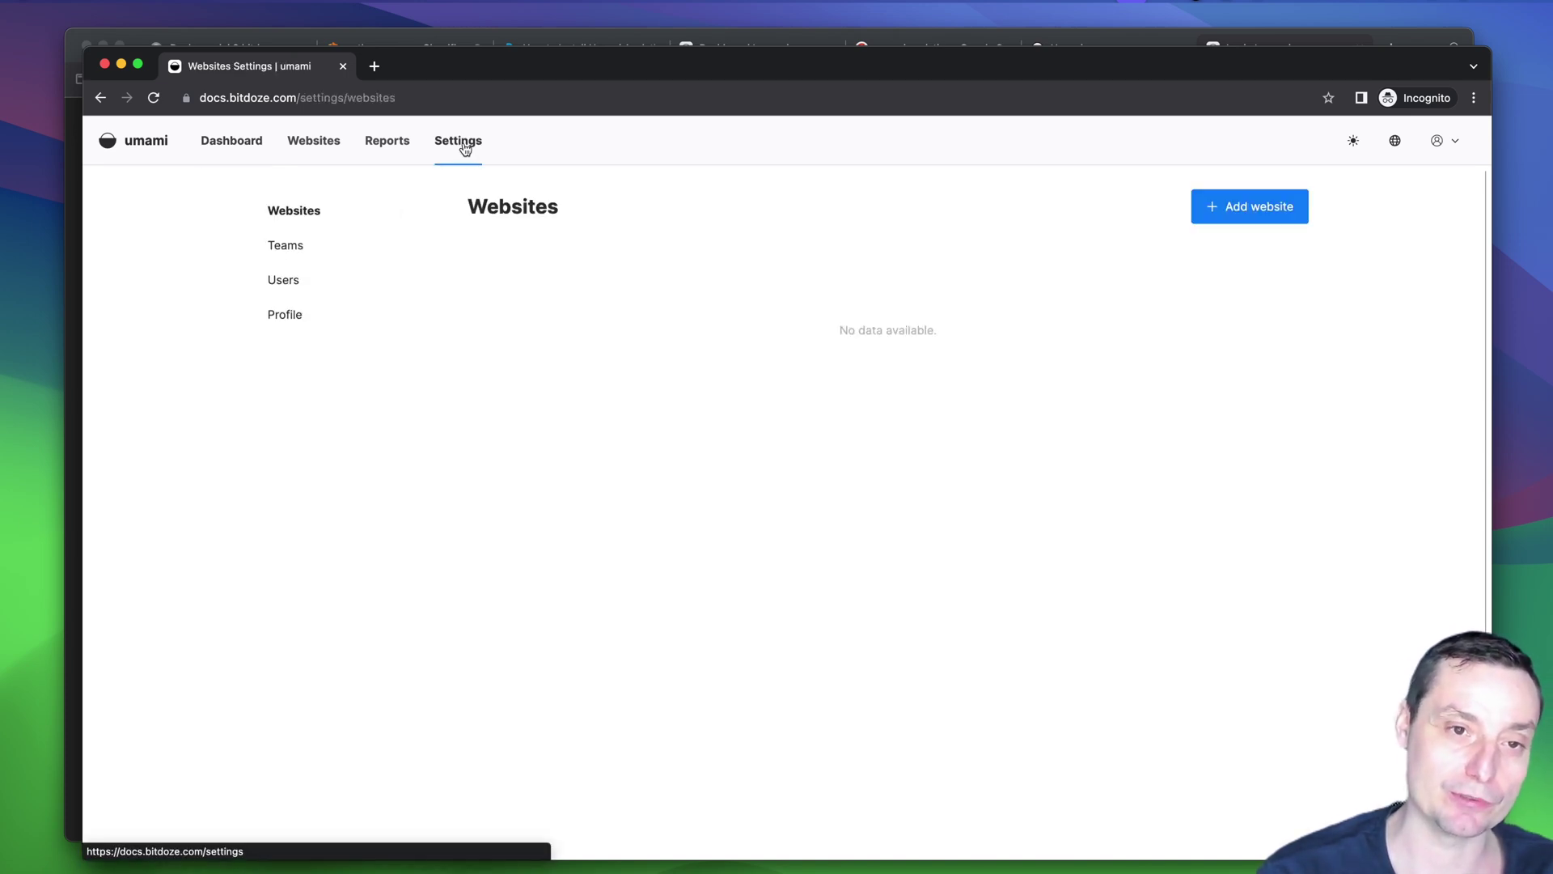
click(304, 315)
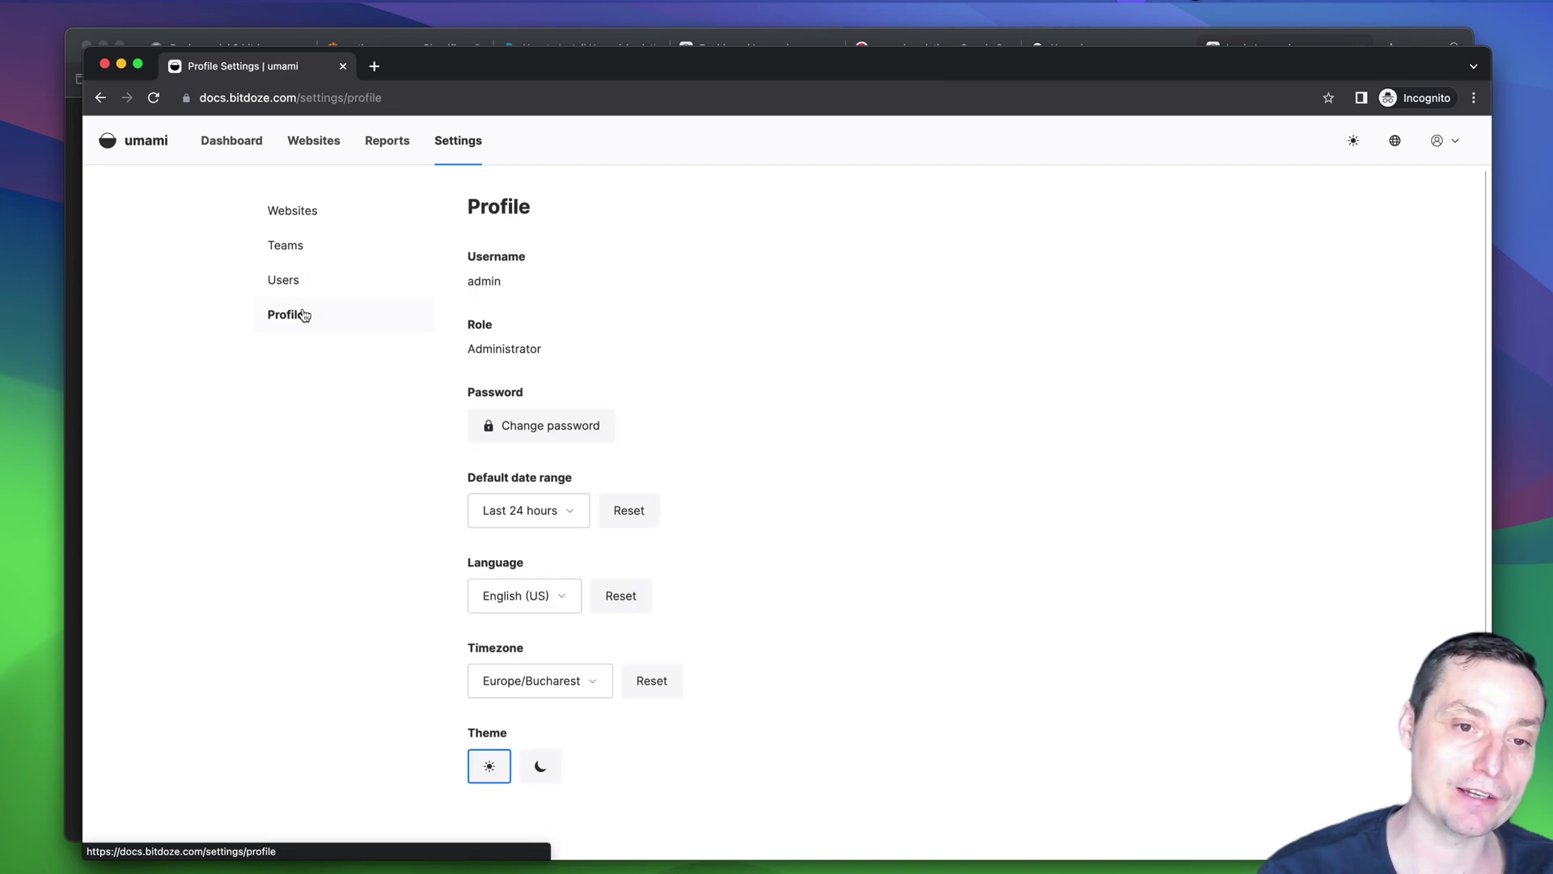
click(531, 425)
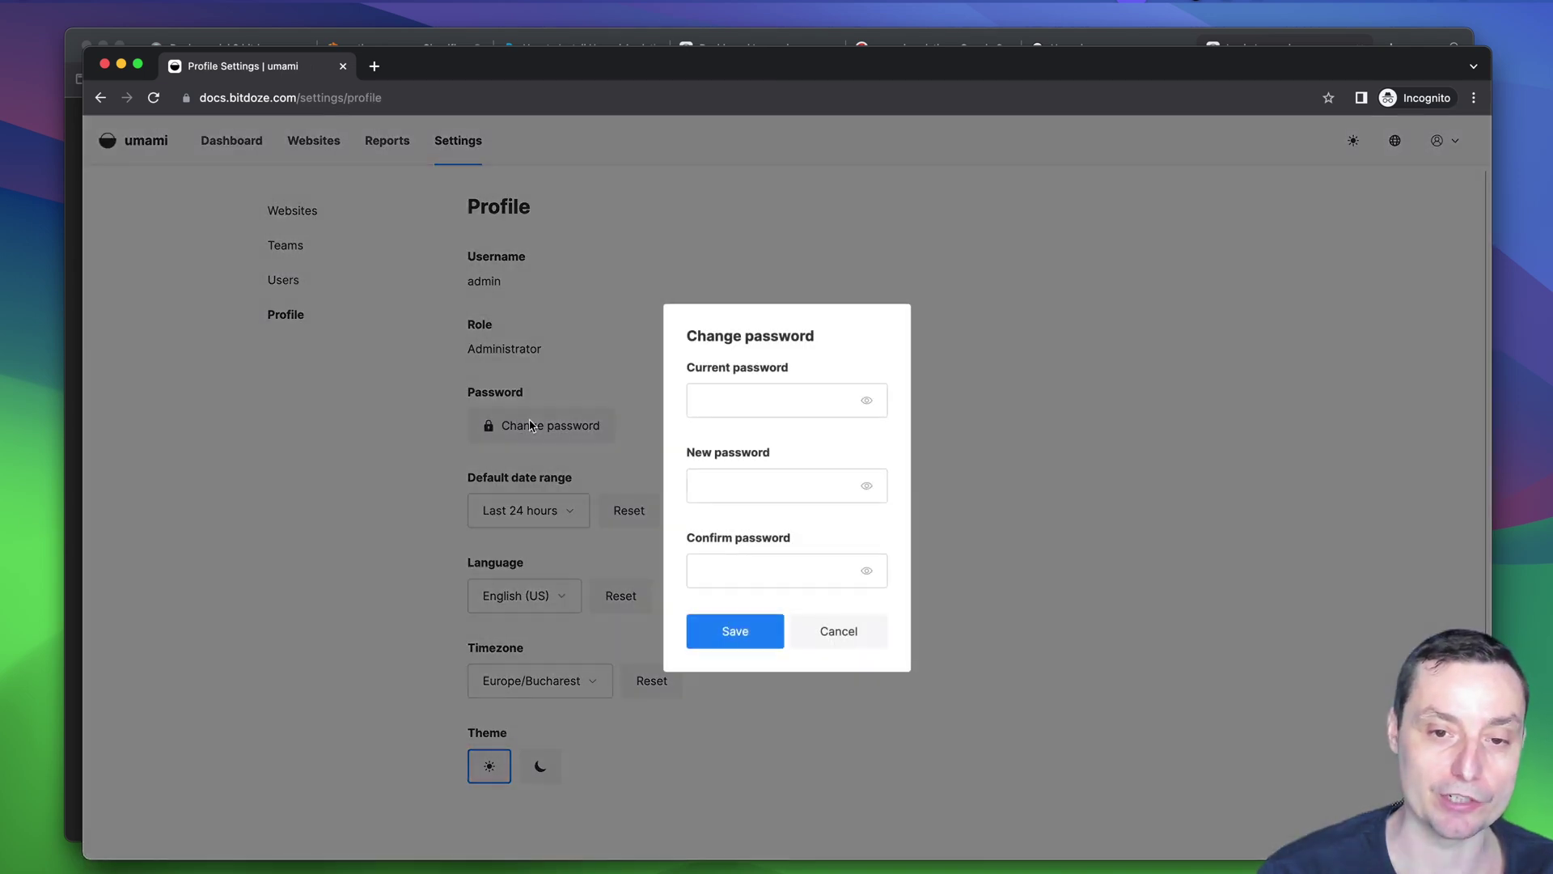
click(718, 396)
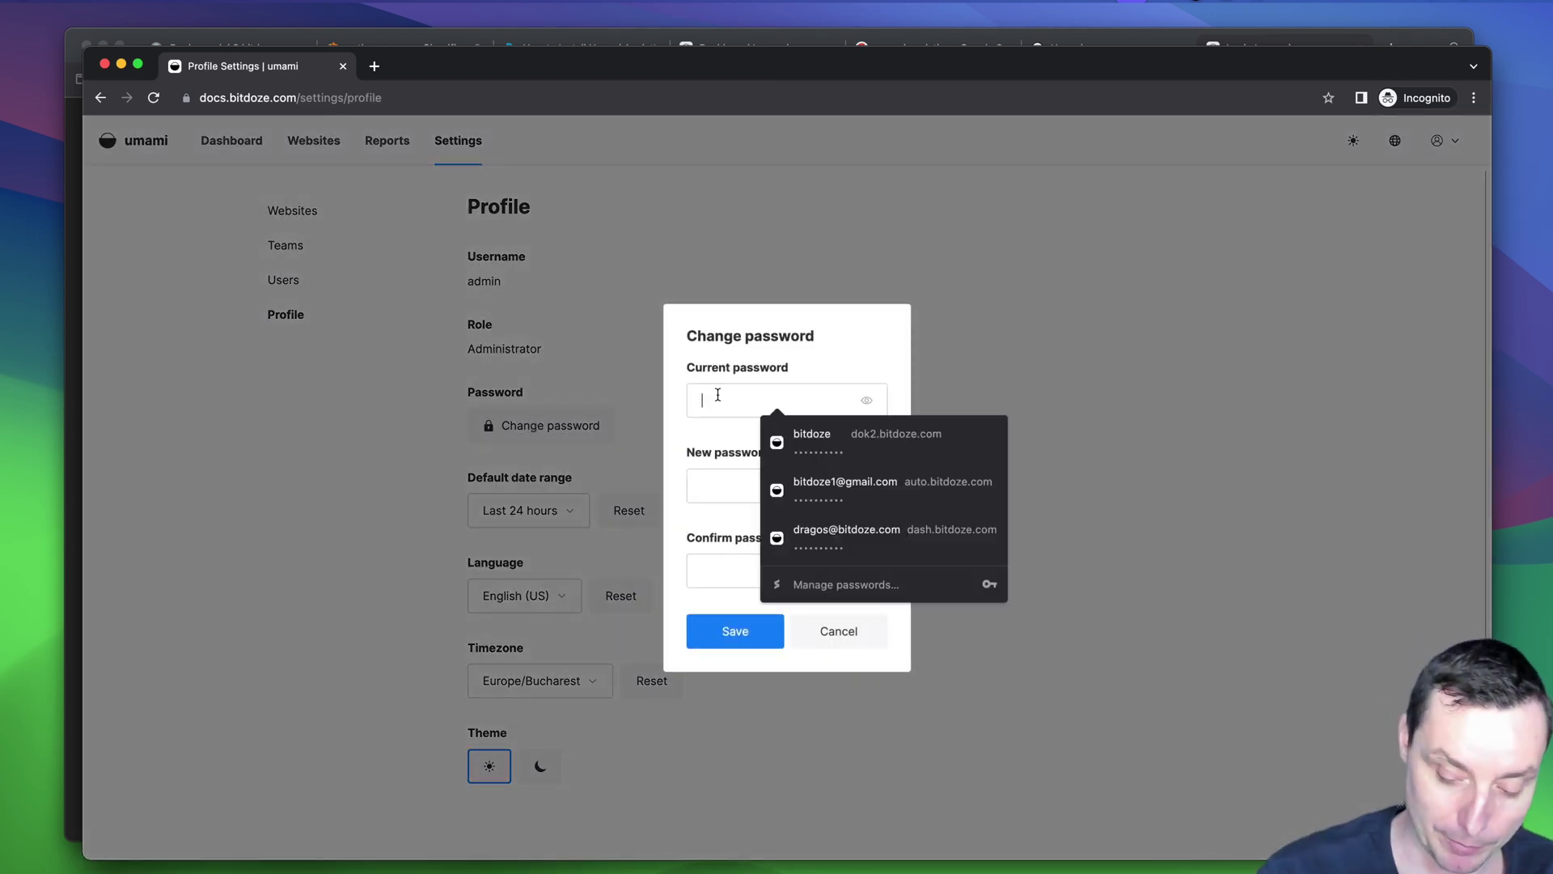
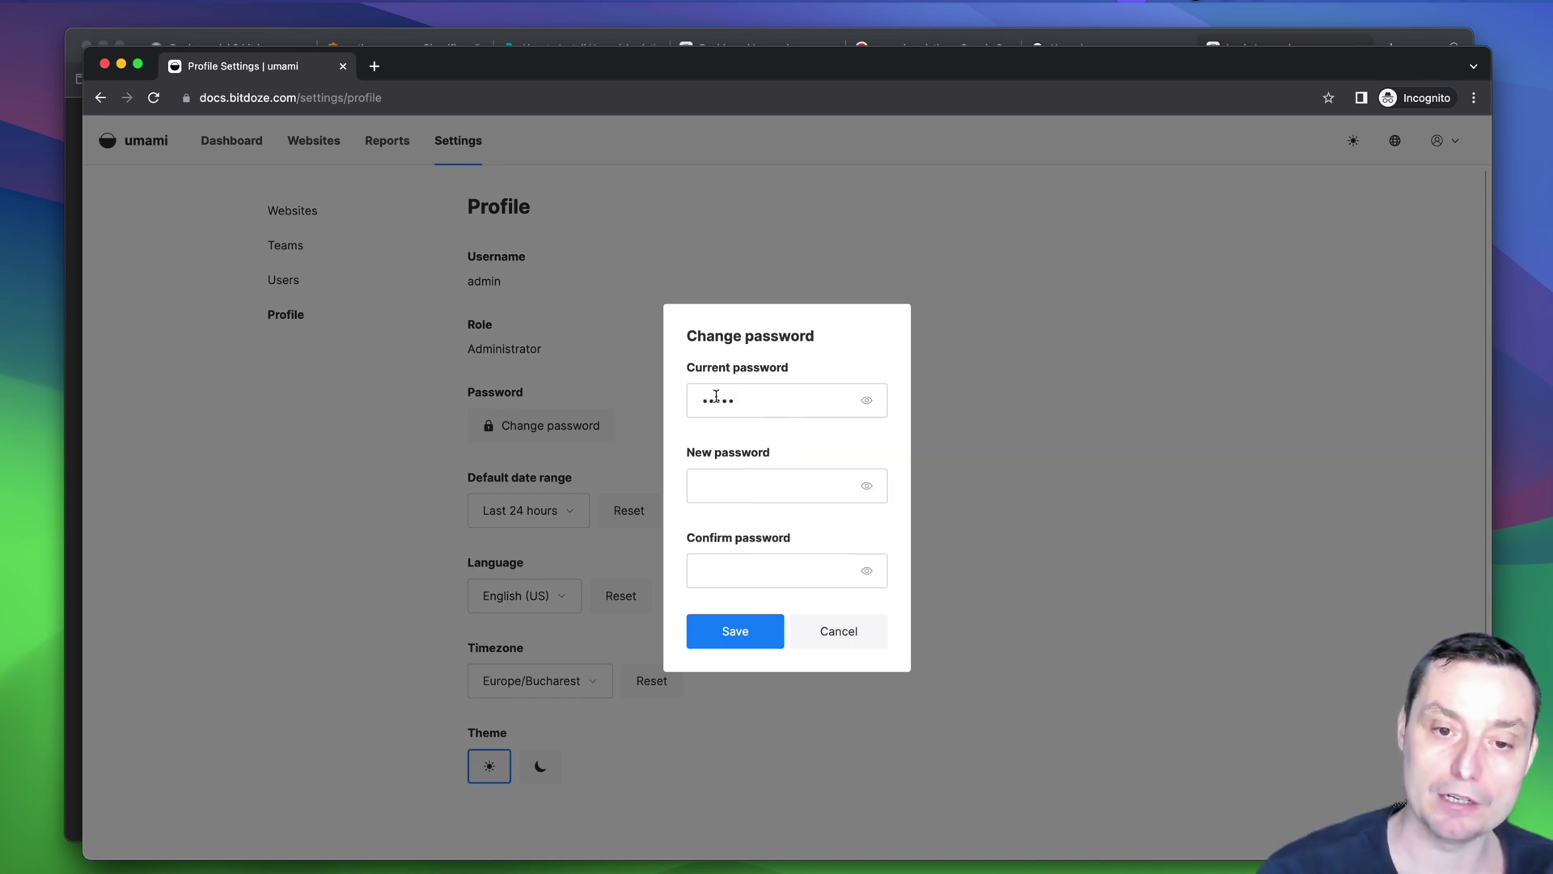
click(715, 480)
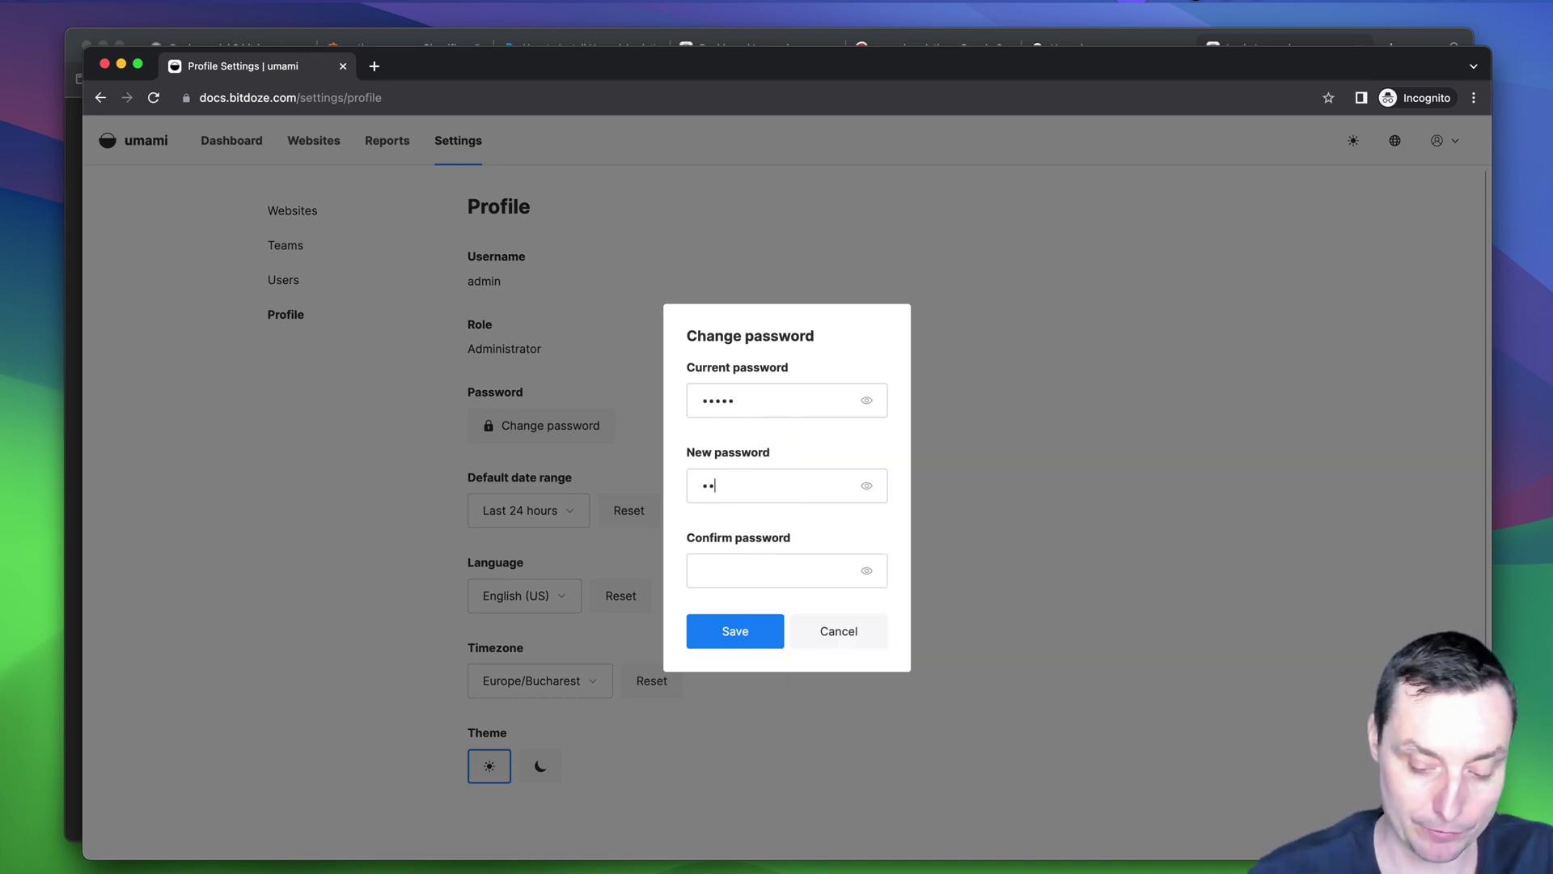
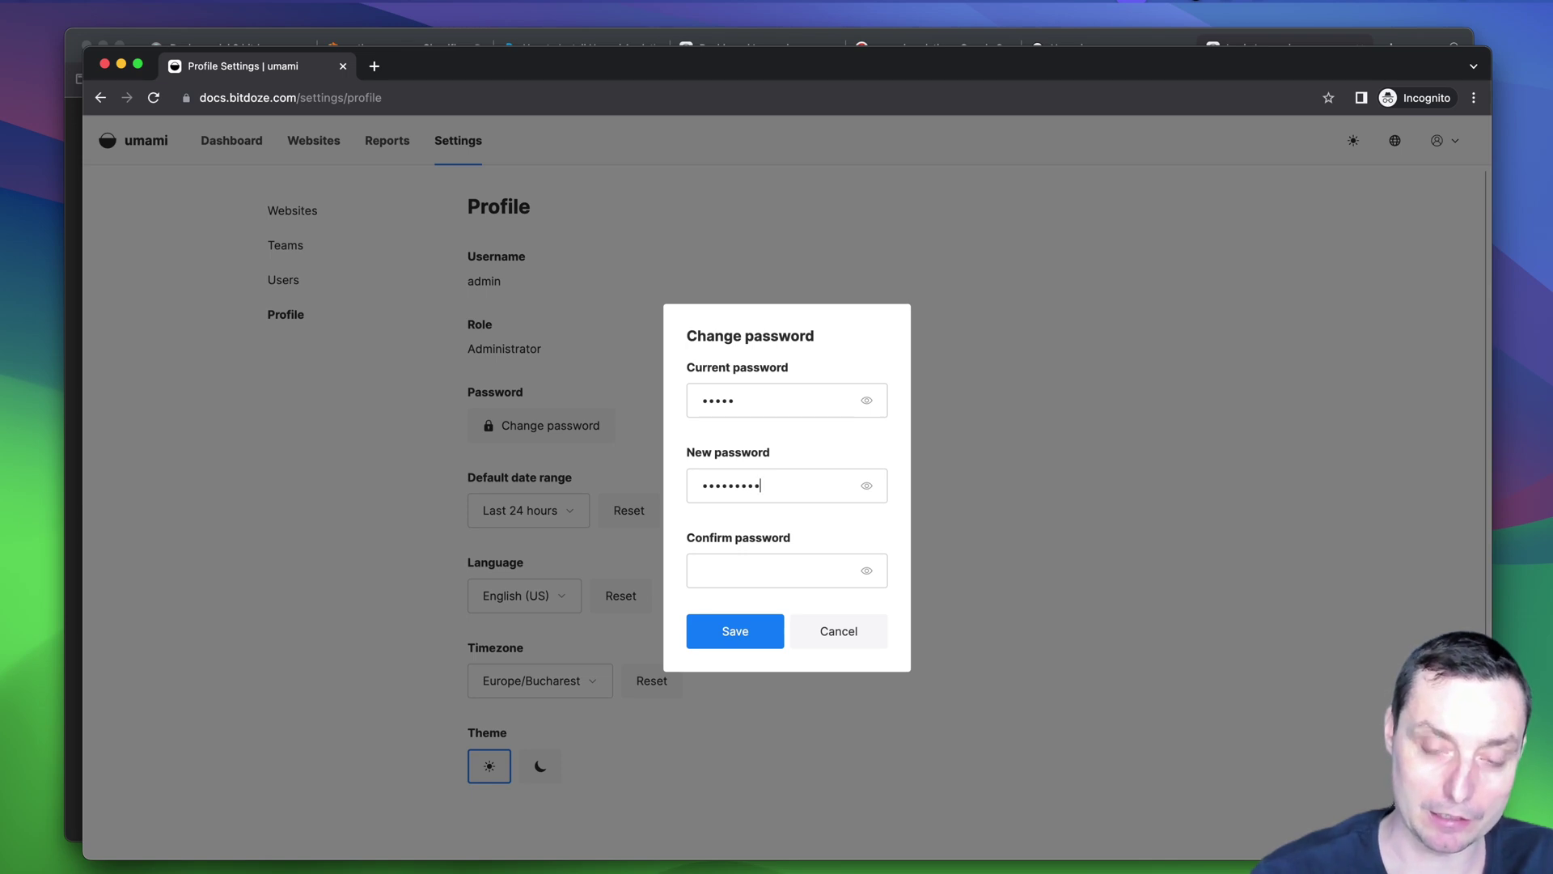
click(701, 571)
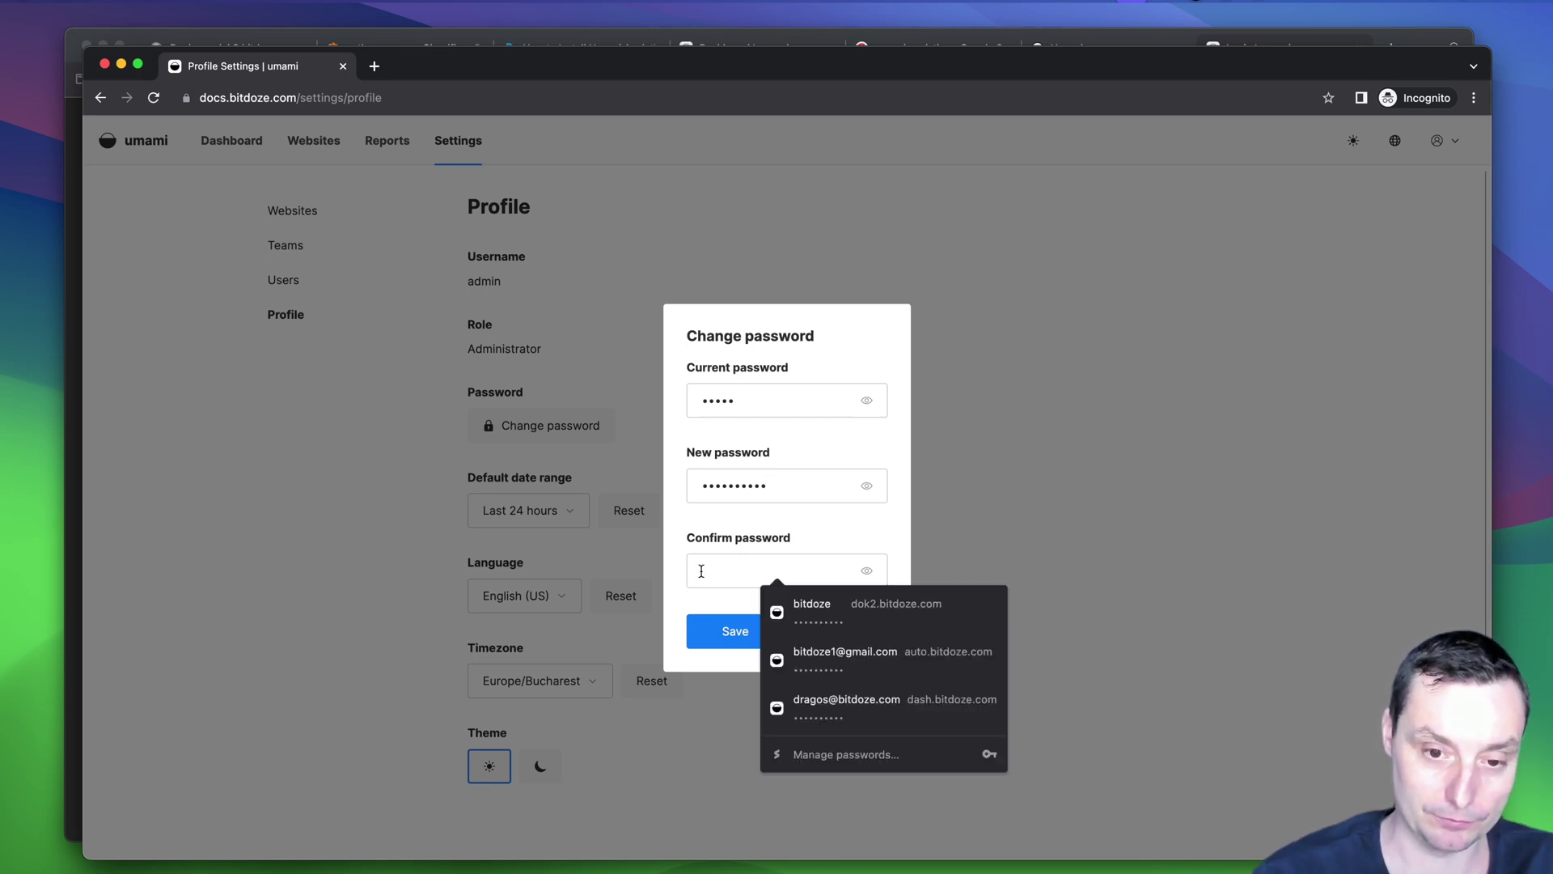
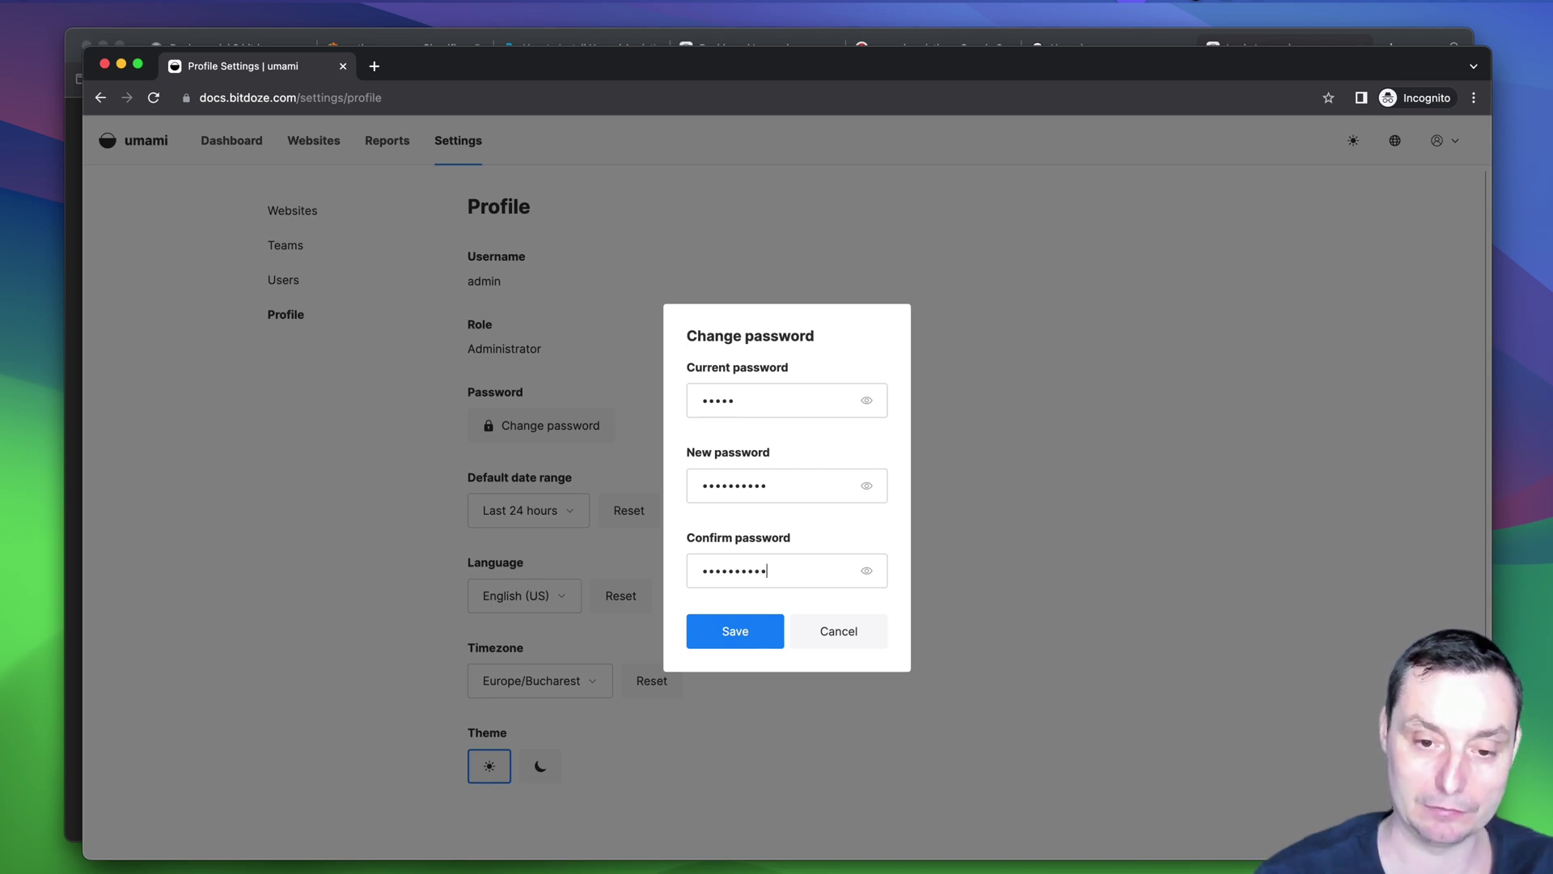
click(730, 631)
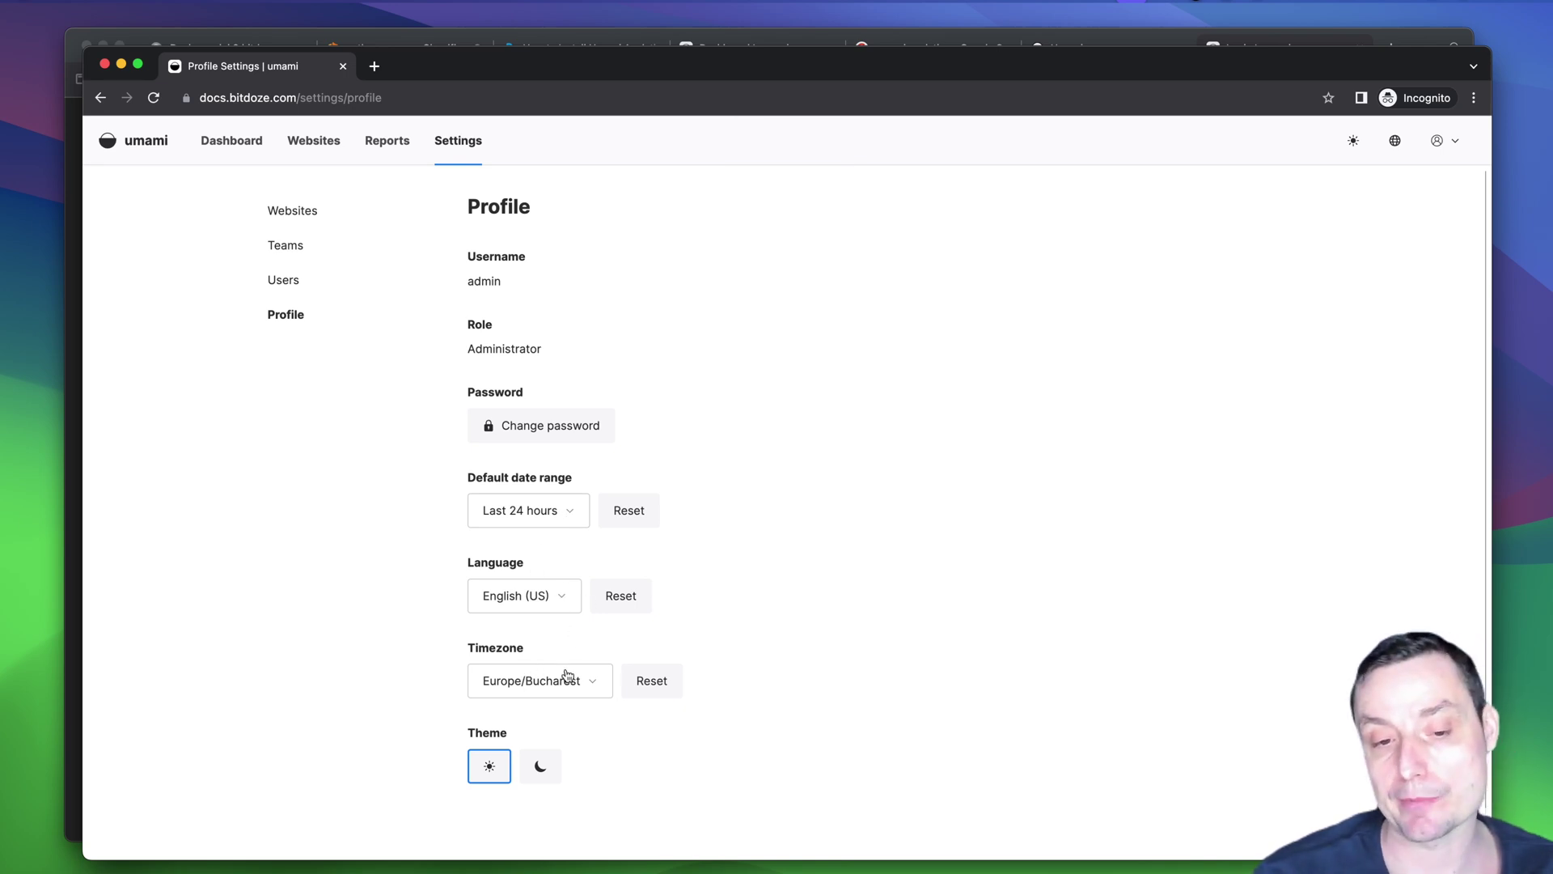
Return to the Websites settings list.
scroll(648, 566, down, 2)
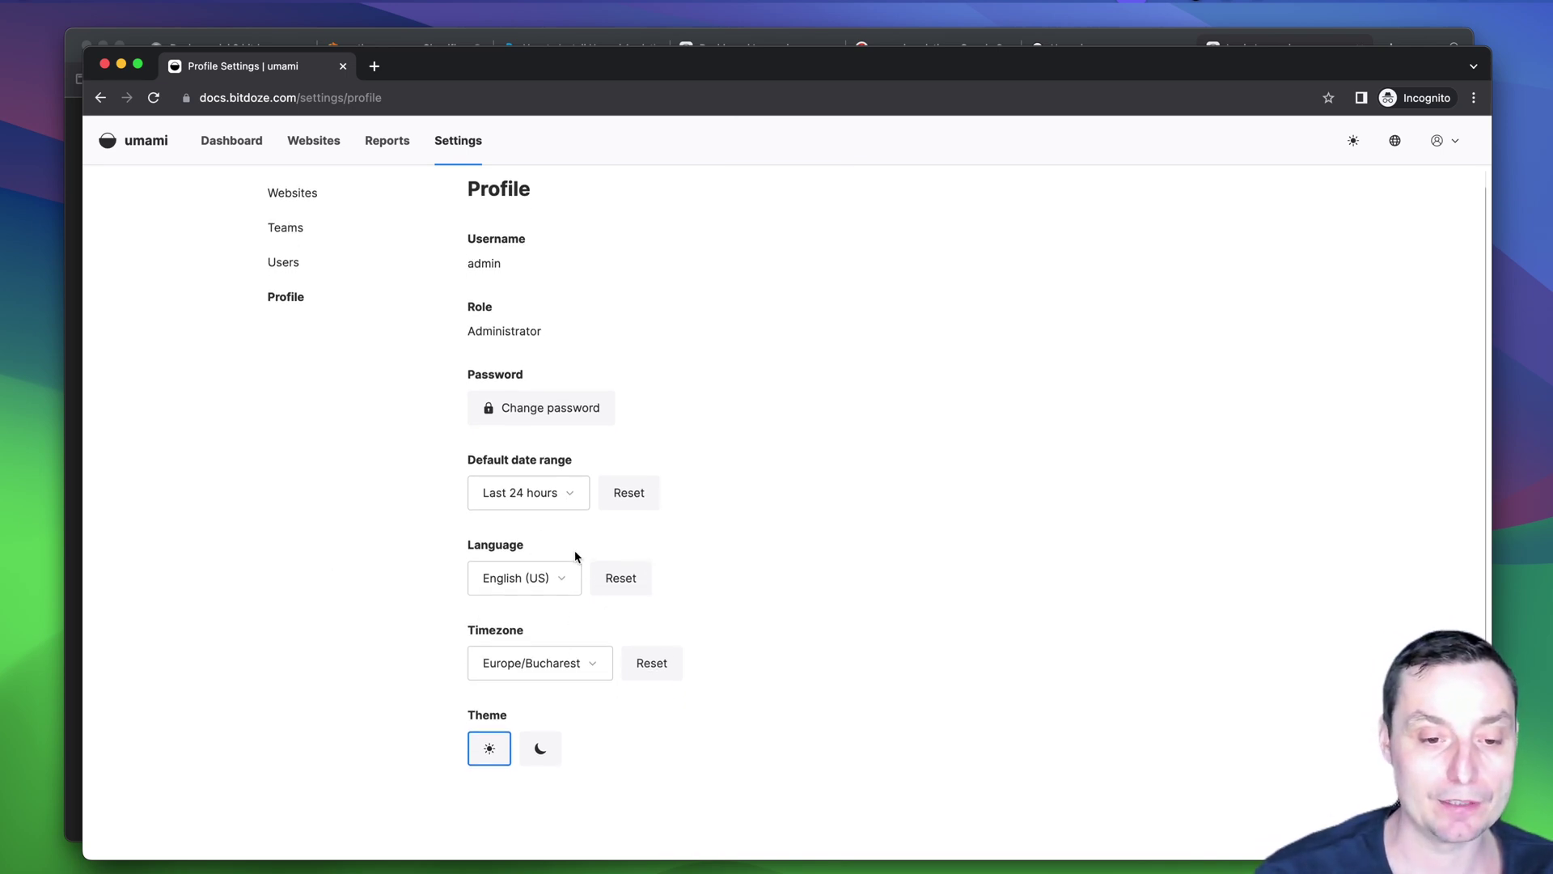
scroll(728, 502, up, 2)
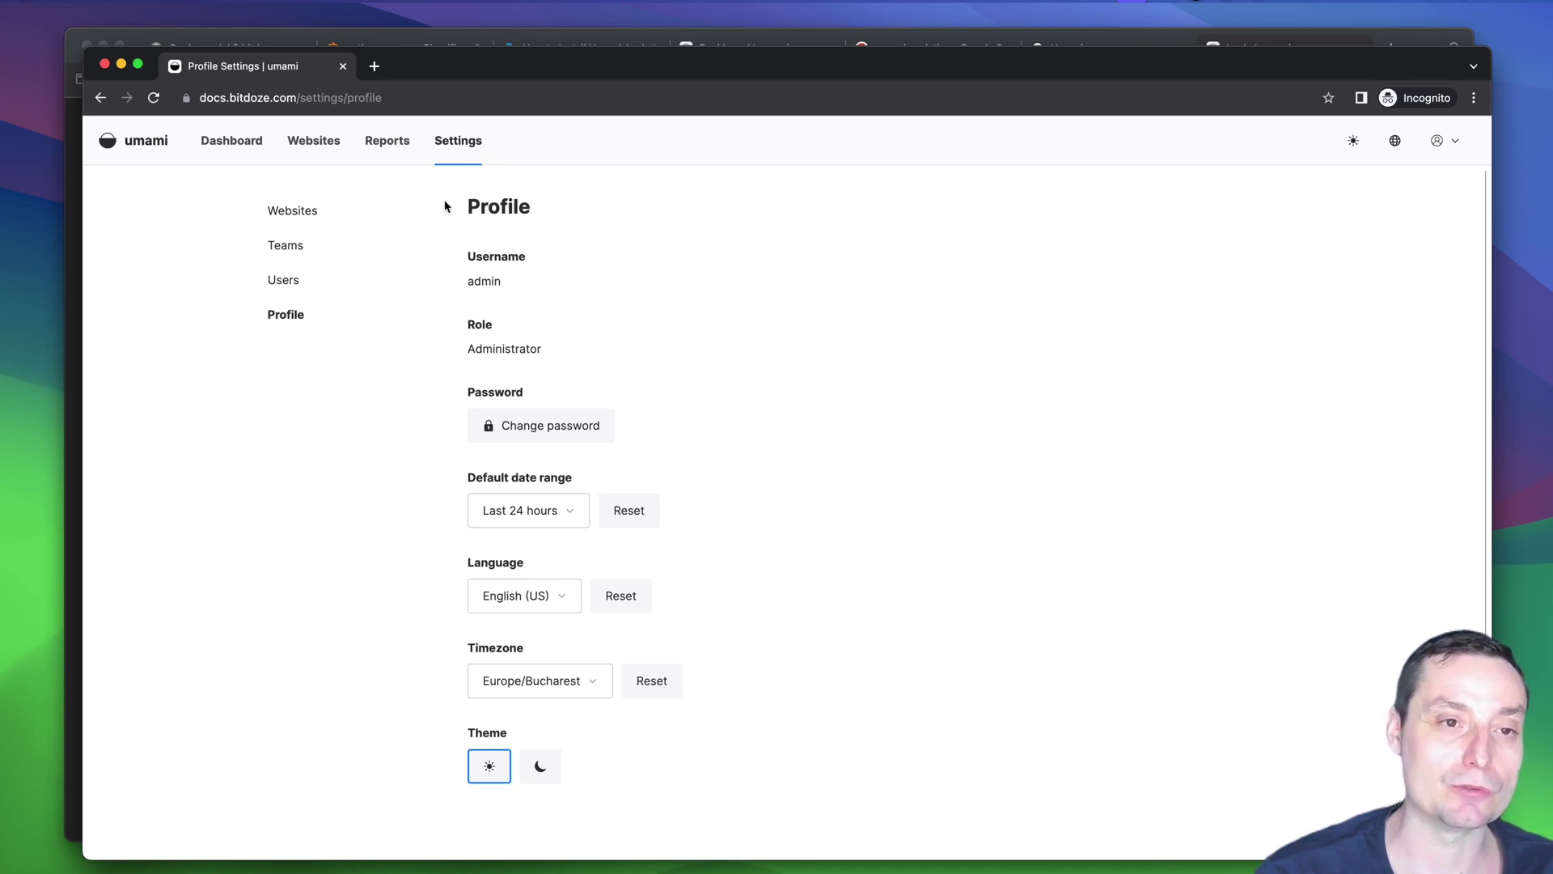
click(307, 211)
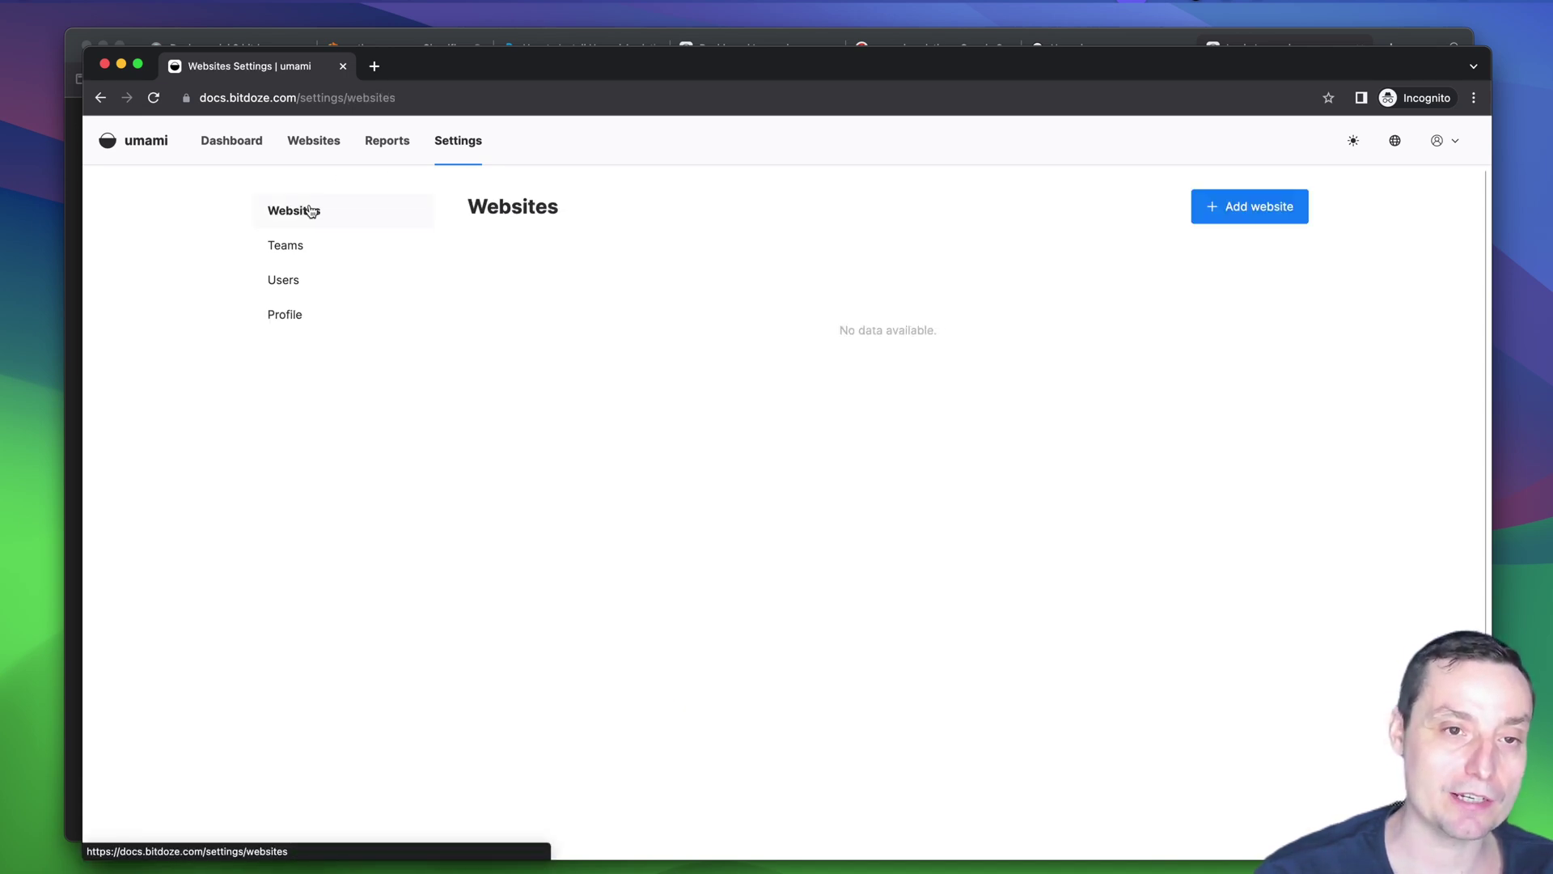
Add a website named wpdoze with domain wpdoze.com and save it.
click(1215, 210)
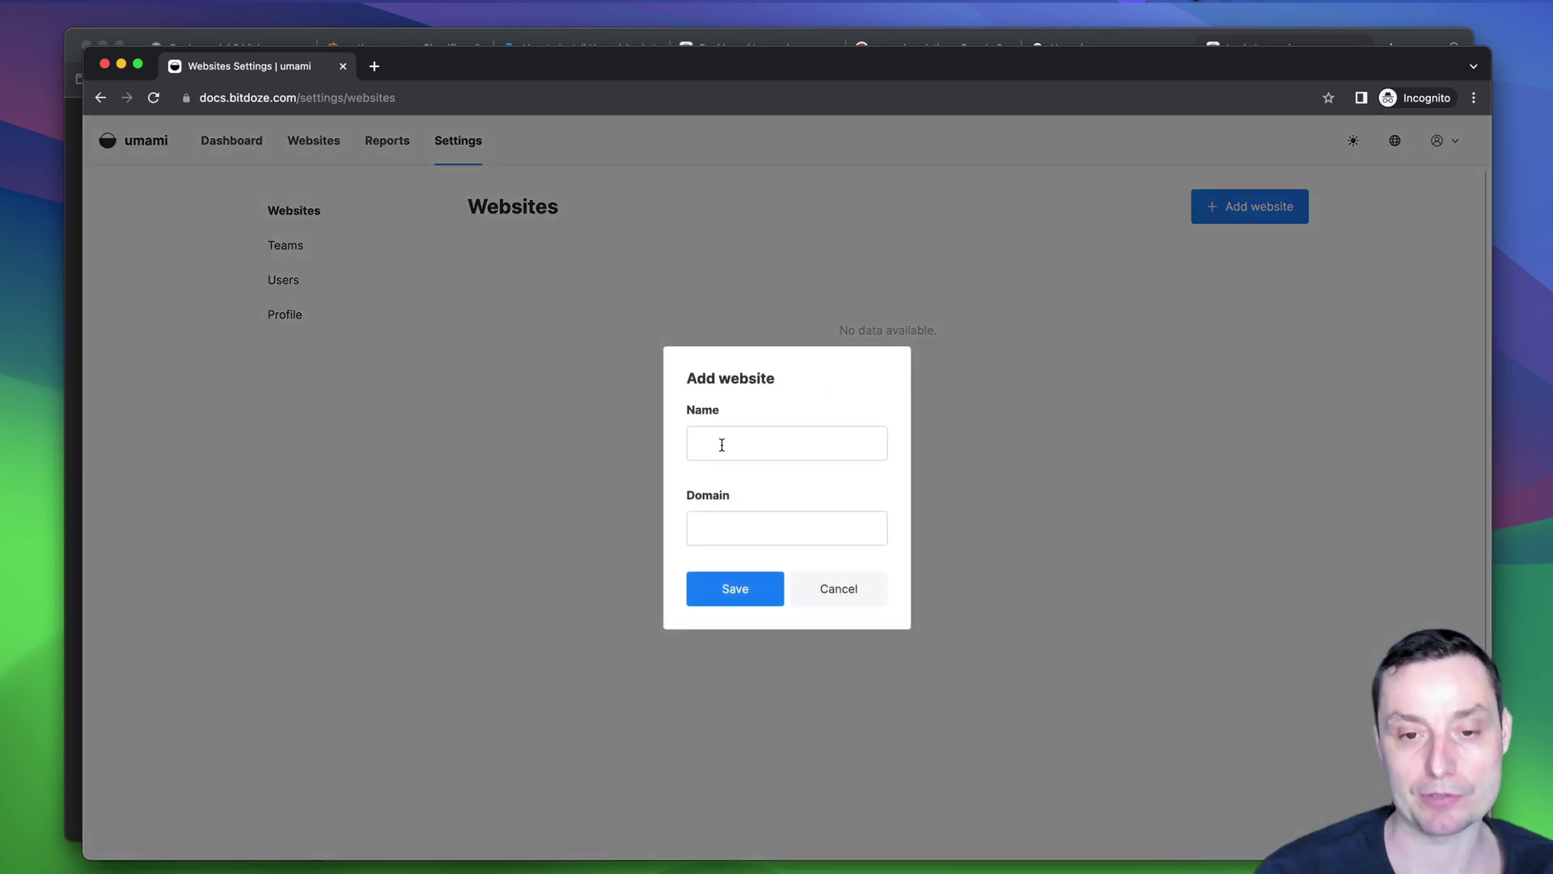
text(w)
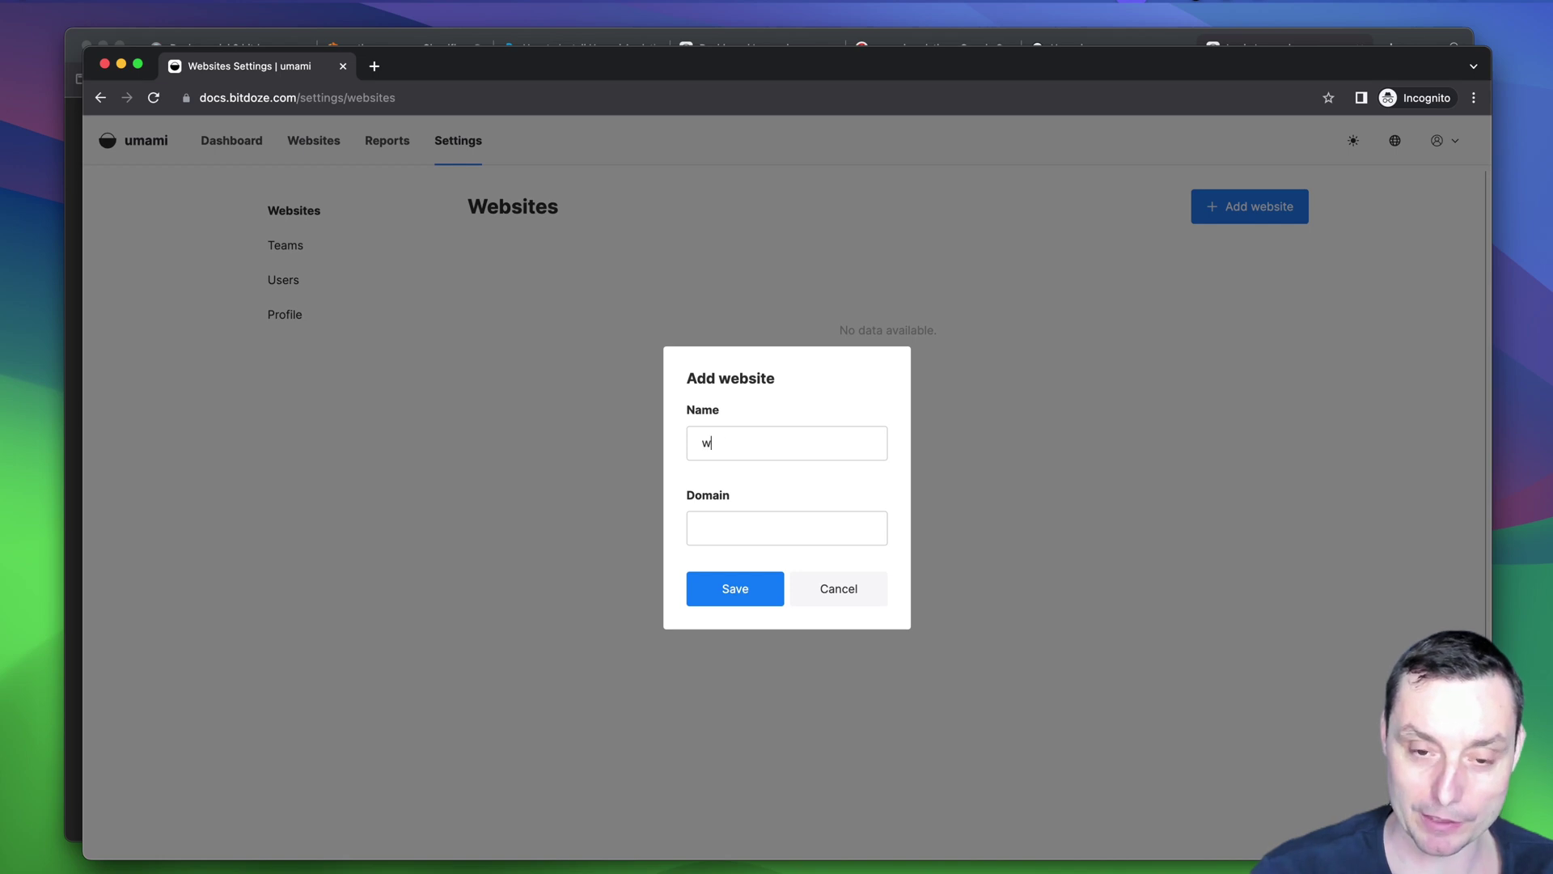
text(pdoze)
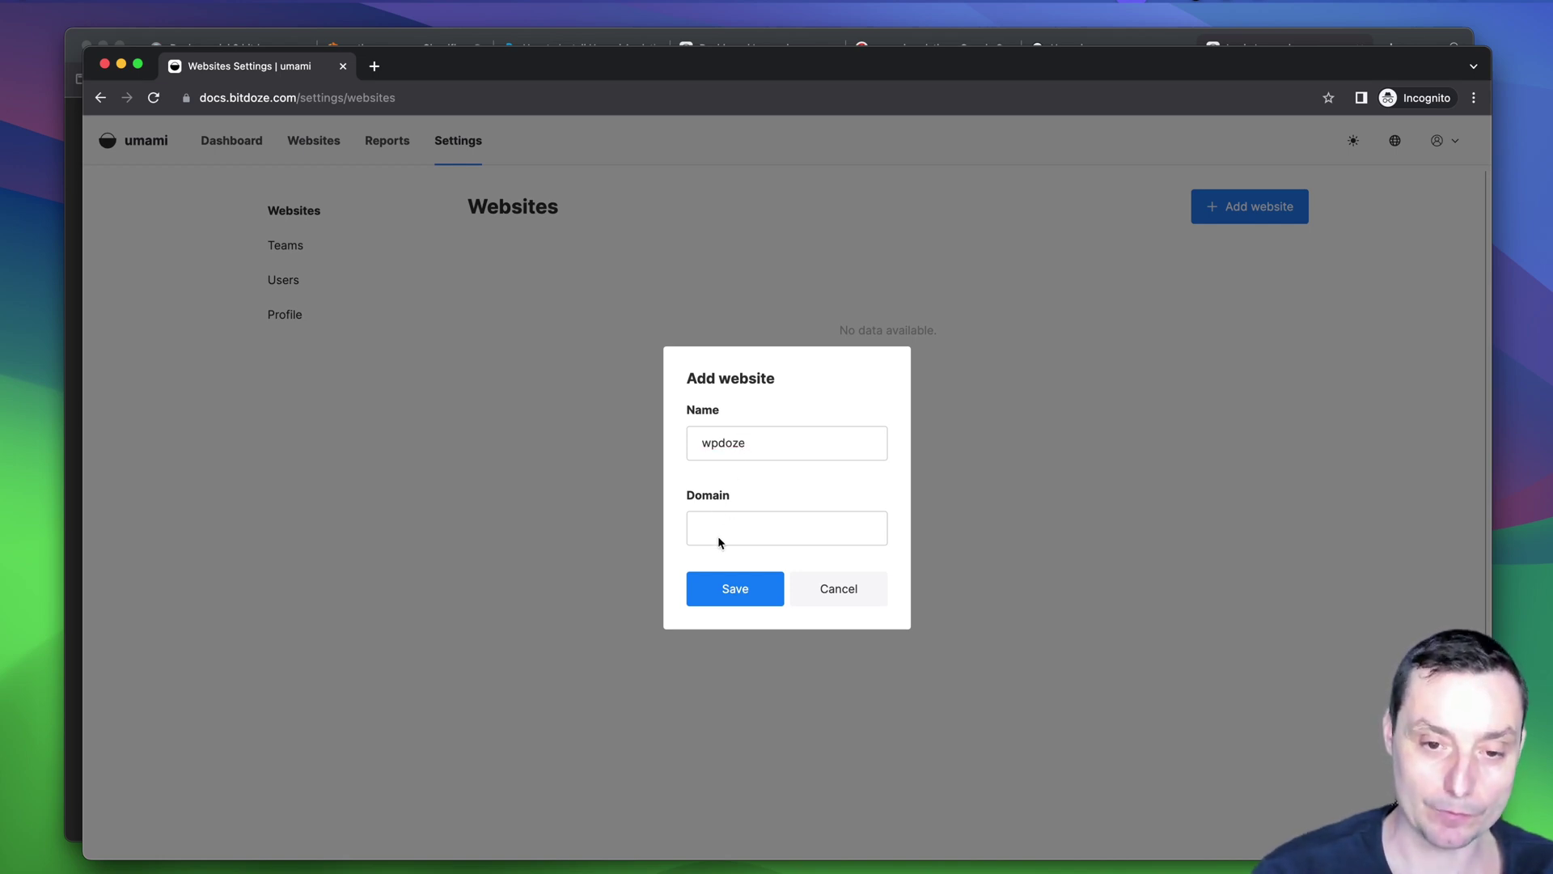
text(wpdoze)
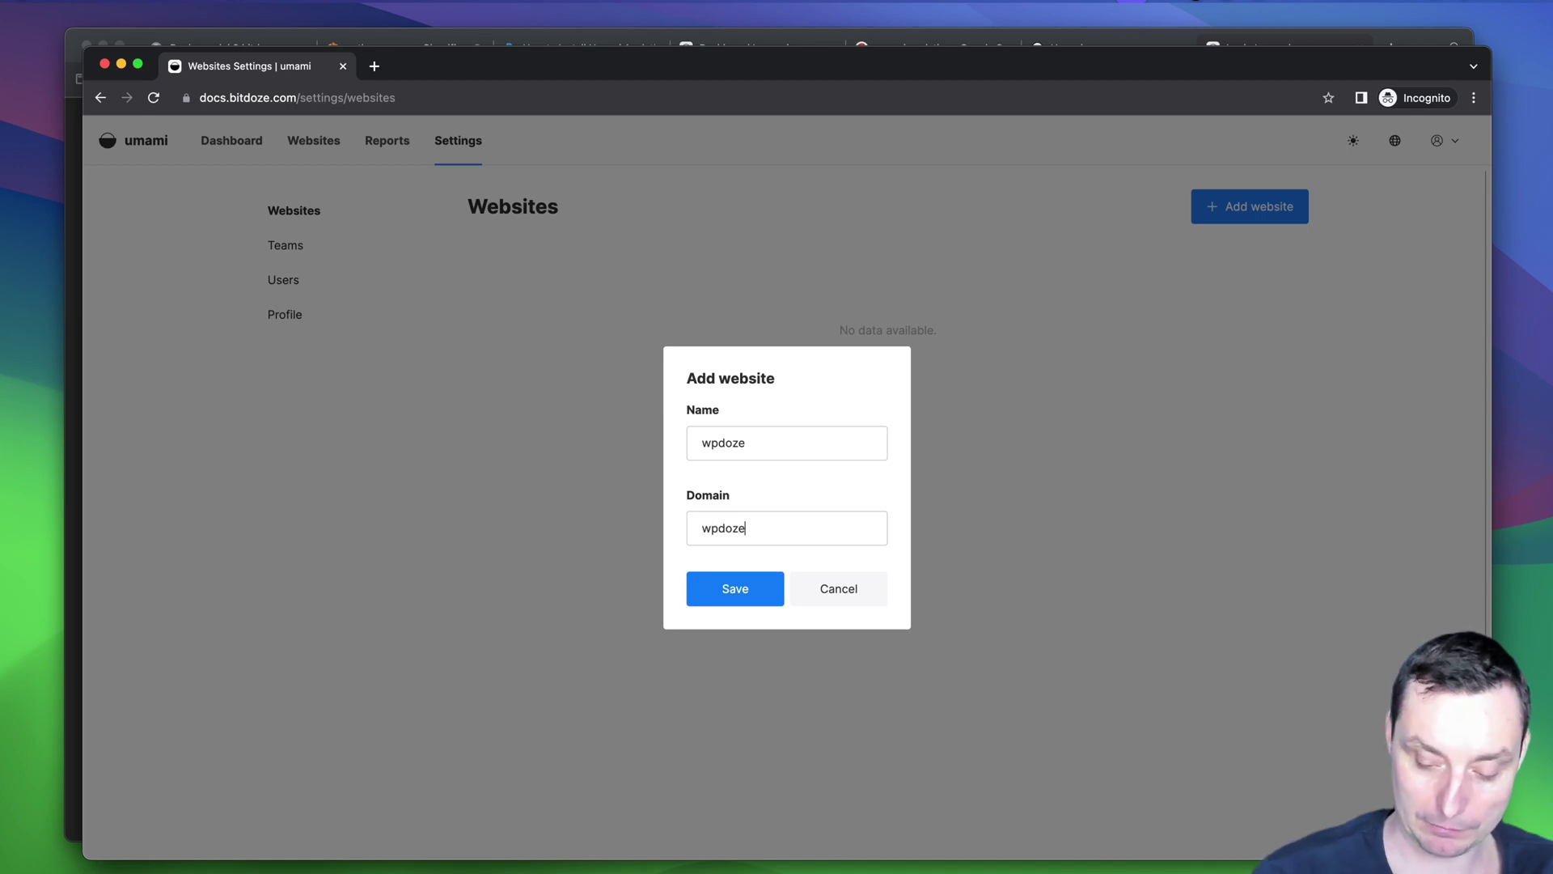
text(.com)
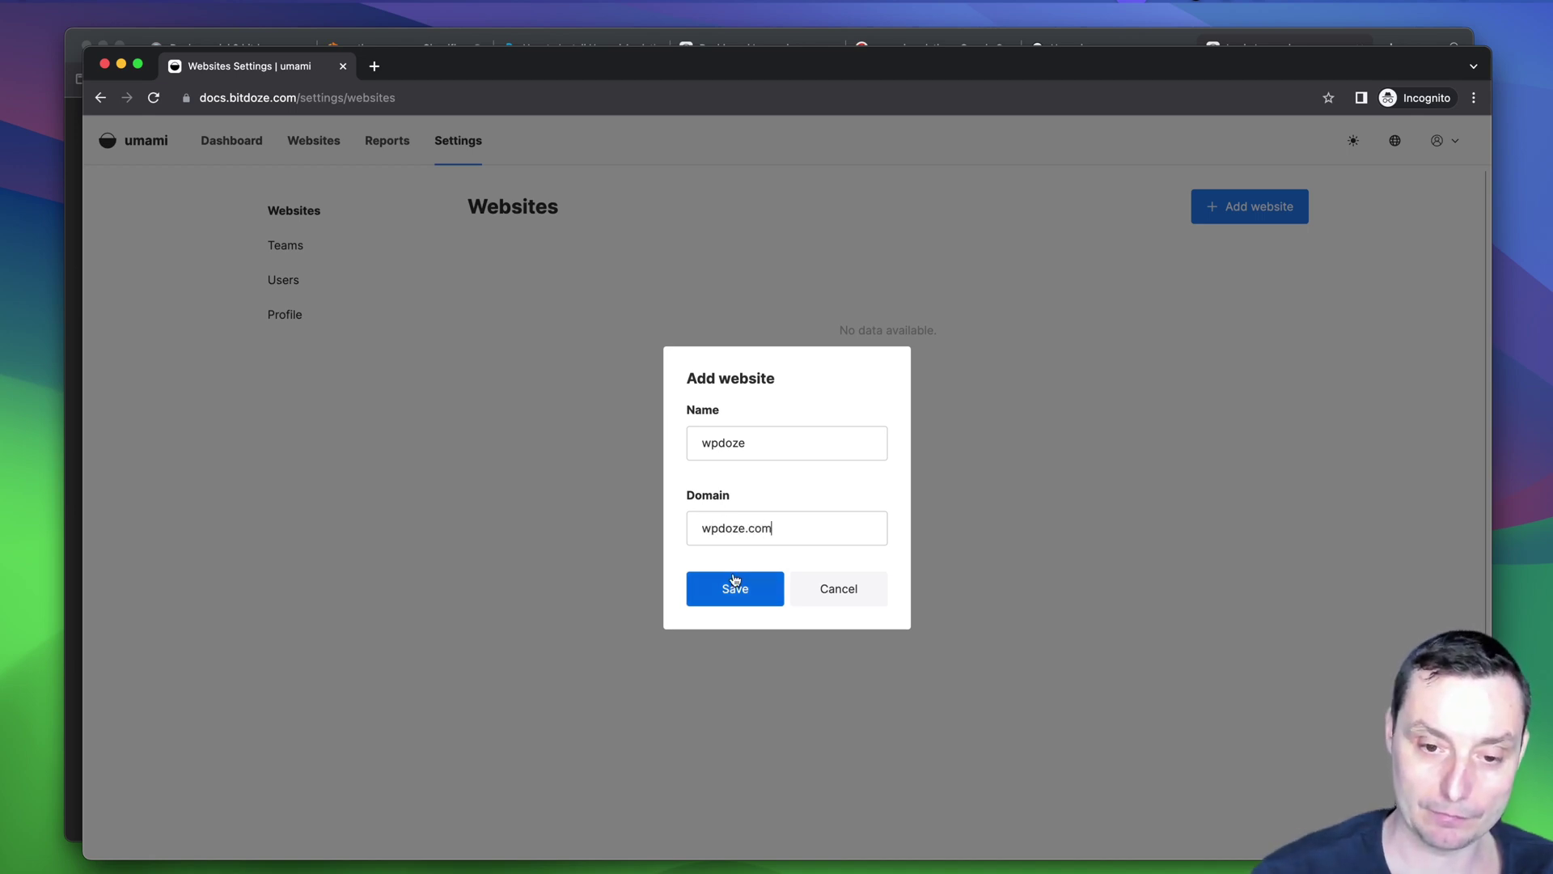
click(738, 589)
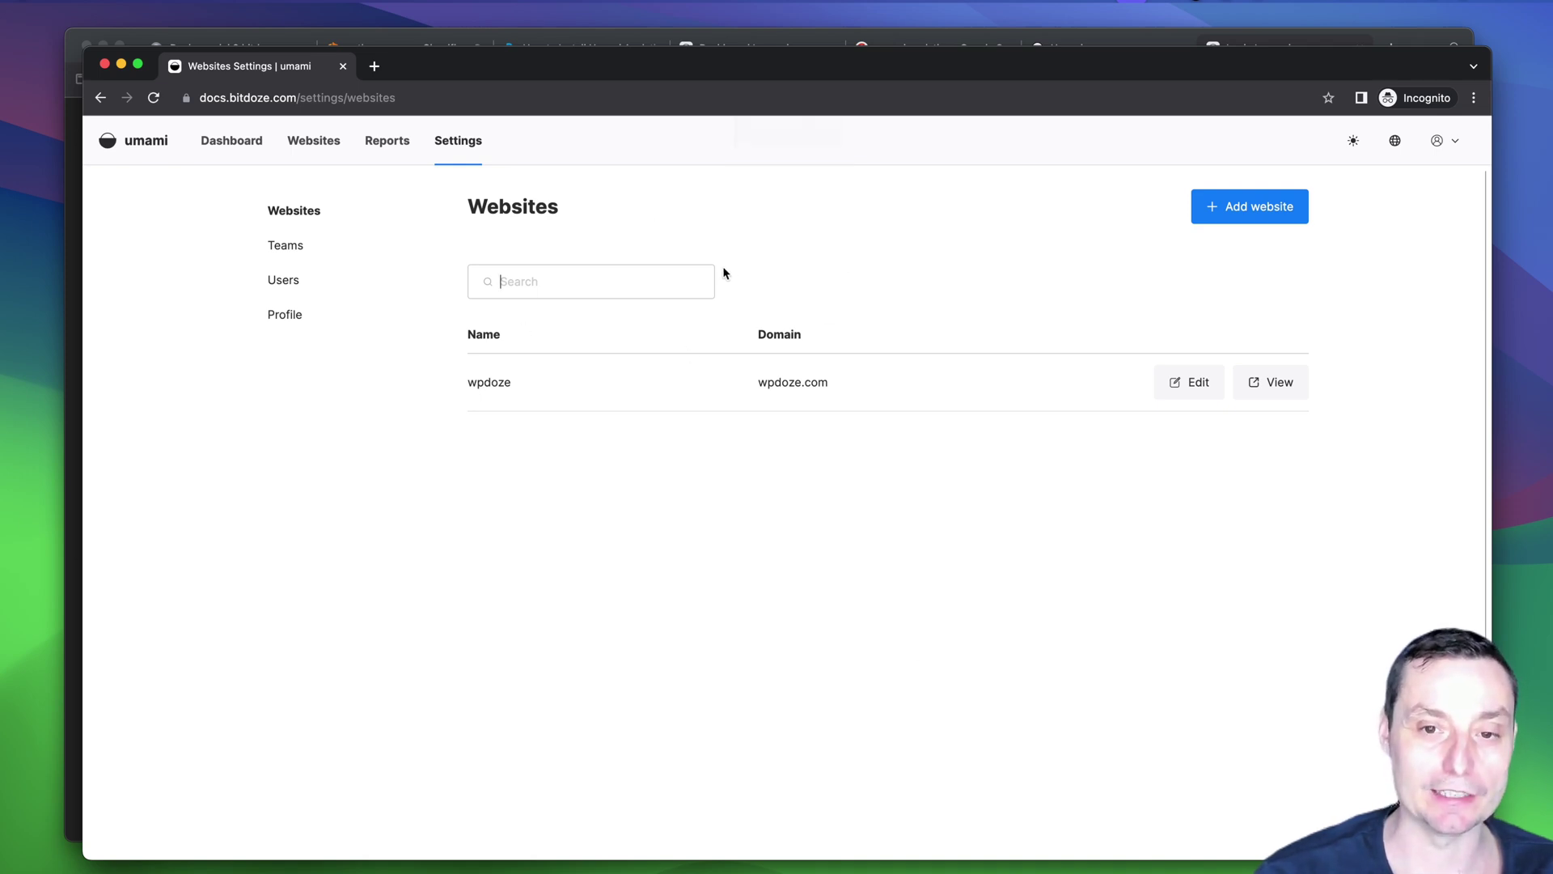
Inspect the wpdoze website's tracking code, share URL and data reset options.
click(1200, 386)
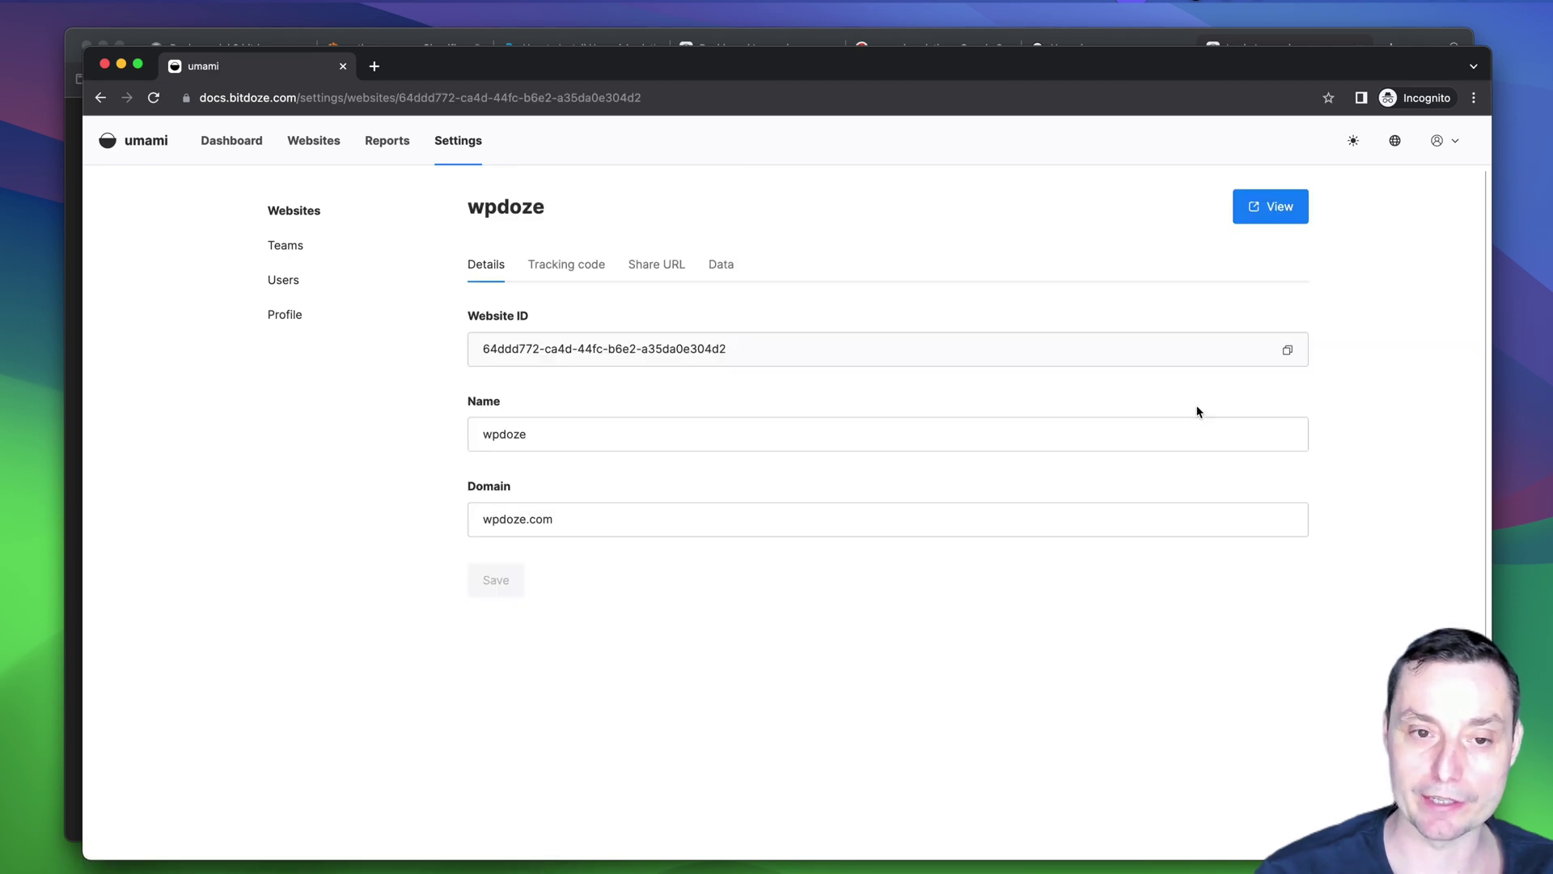
click(554, 278)
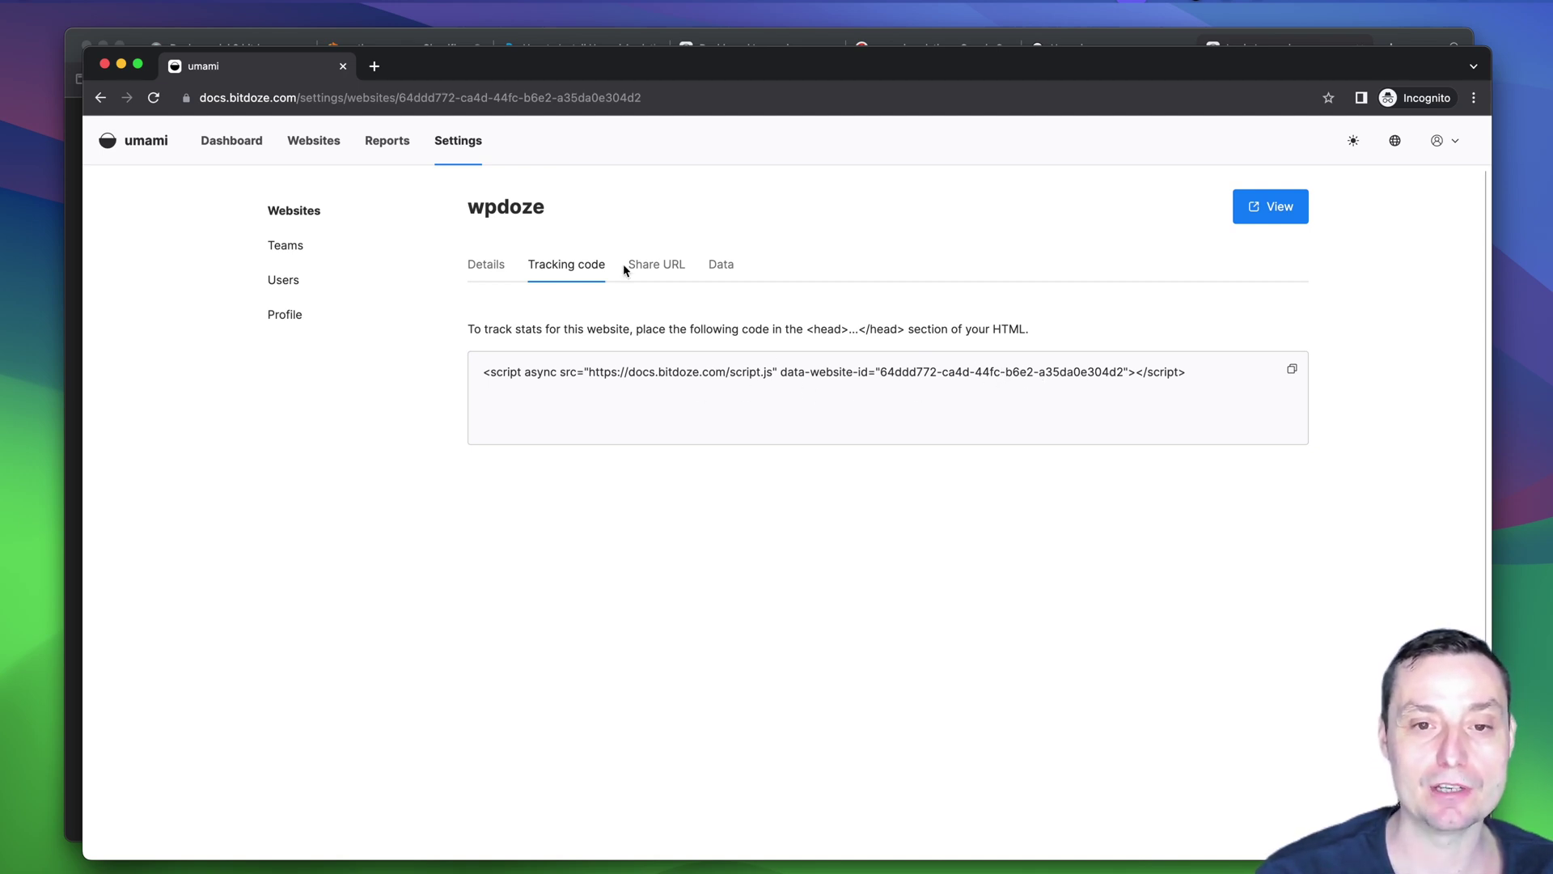
click(656, 267)
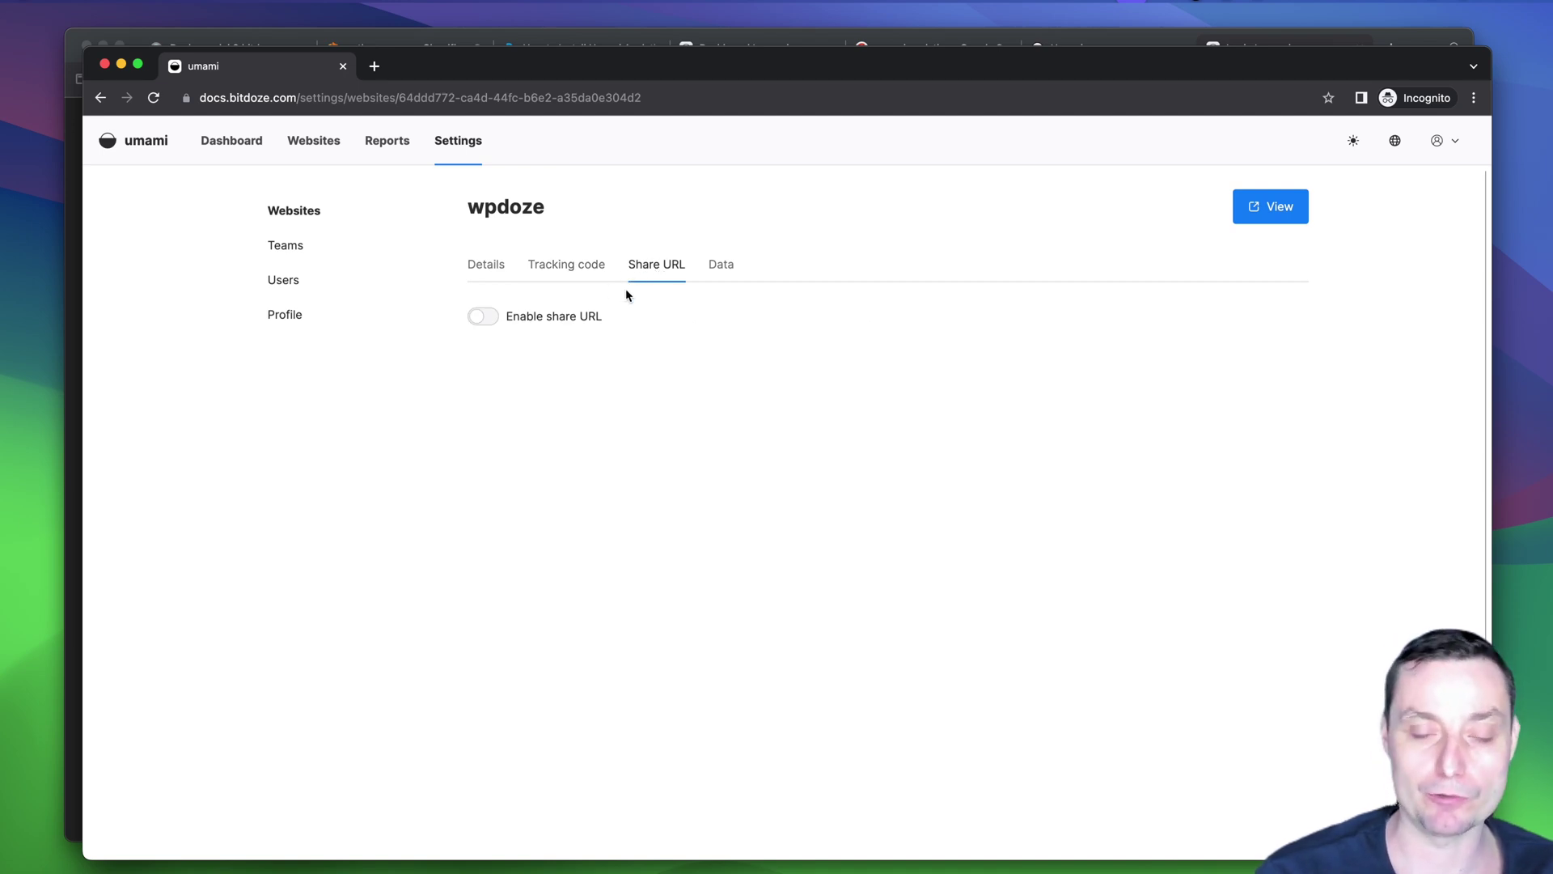
click(718, 270)
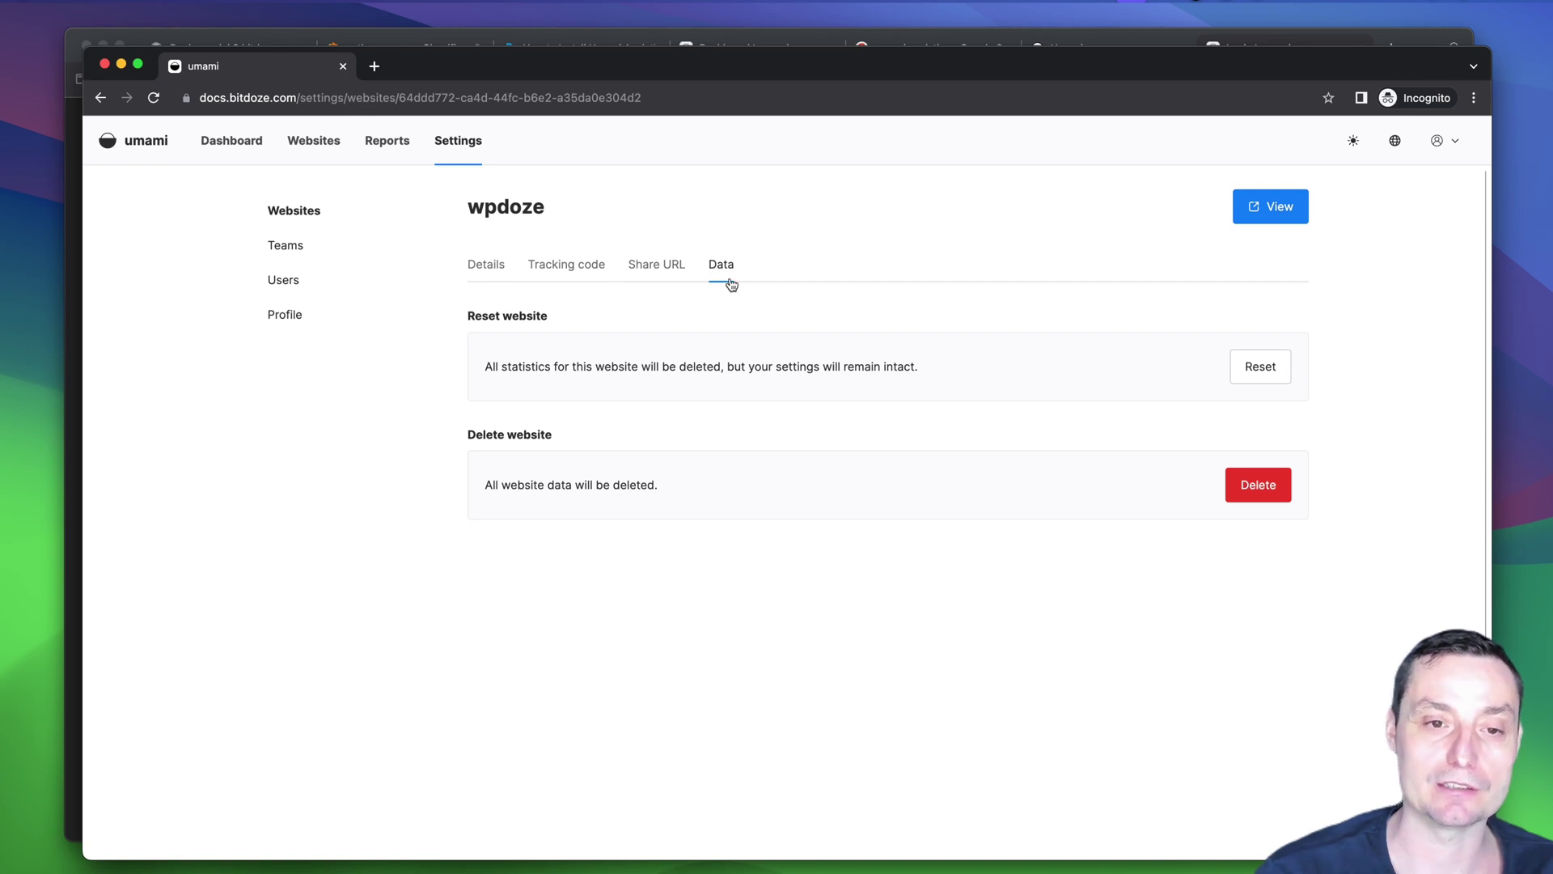
Browse the Users, Profile, Teams and Websites settings, then open the main Websites list.
click(300, 293)
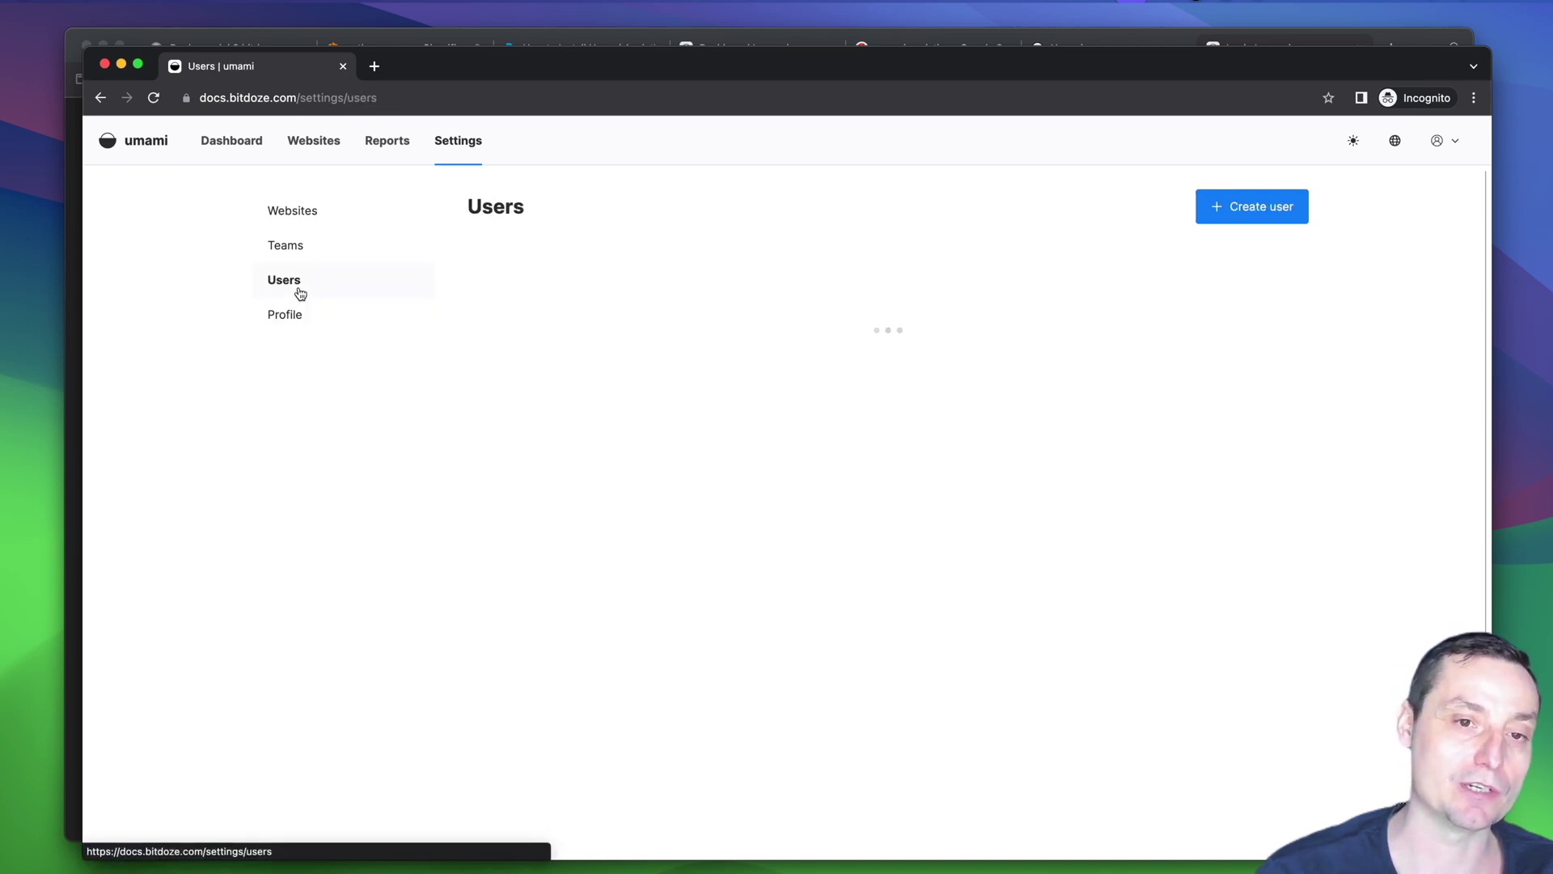
click(296, 313)
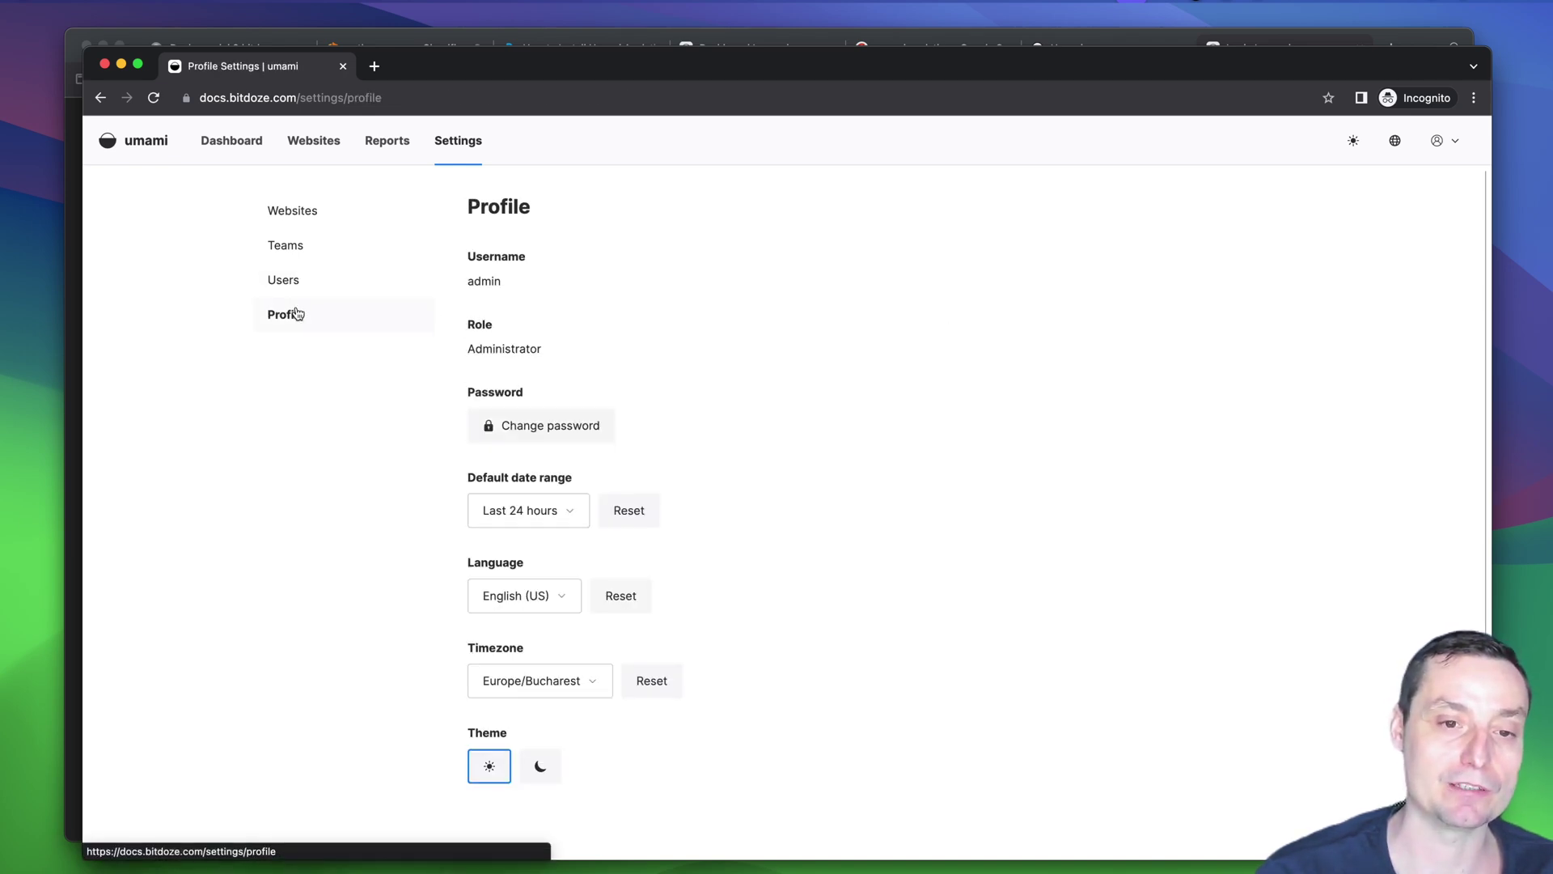
click(297, 252)
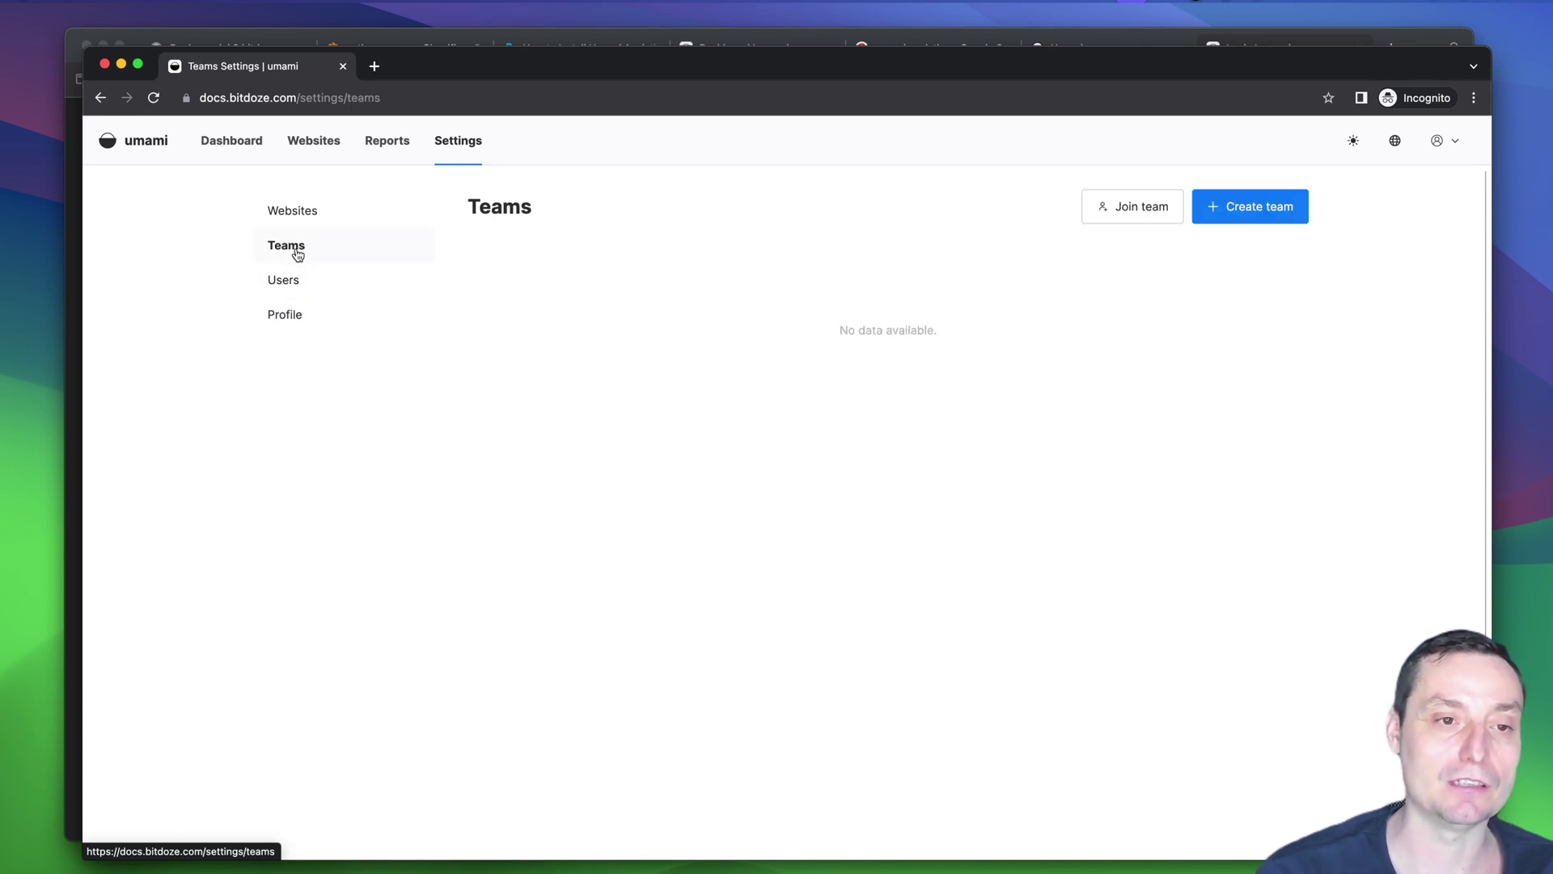
click(304, 212)
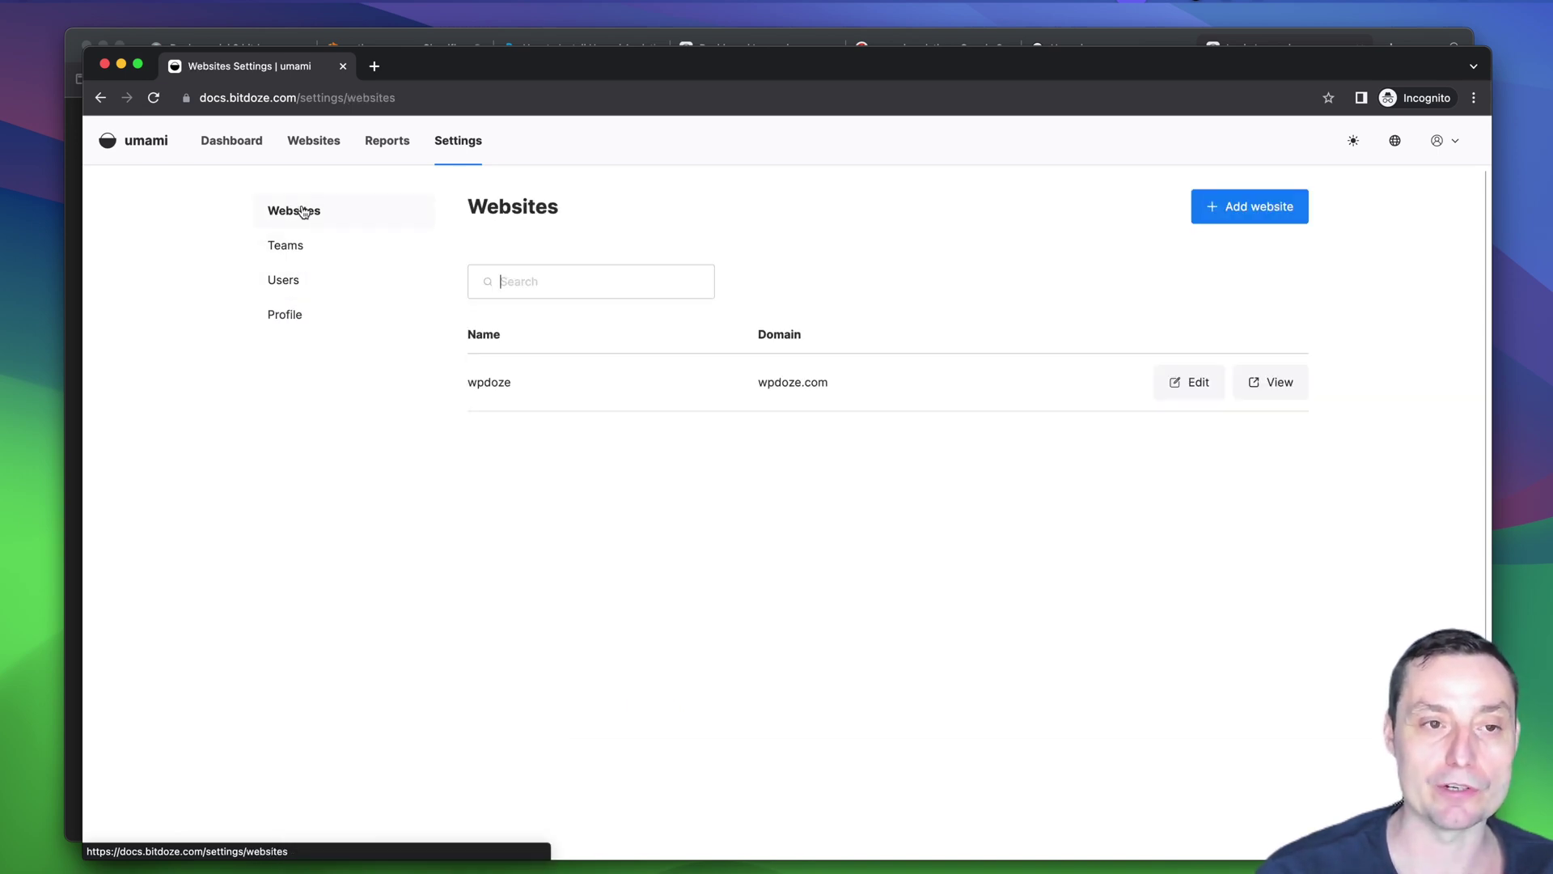
click(309, 145)
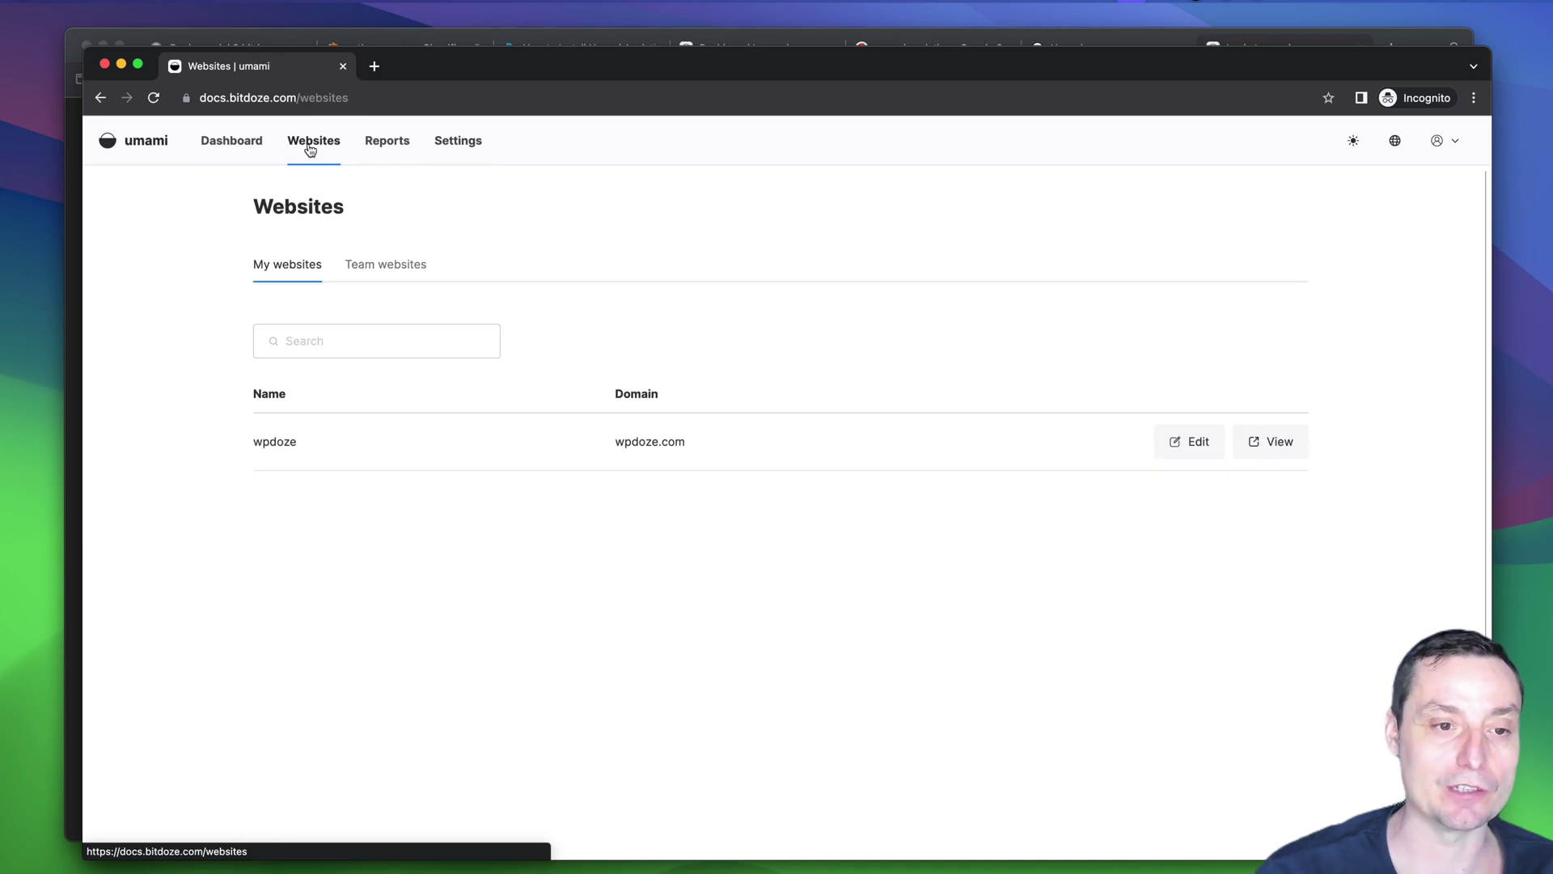
View the wpdoze dashboard's empty stats, then minimize the incognito window.
click(1275, 443)
scroll(690, 305, down, 3)
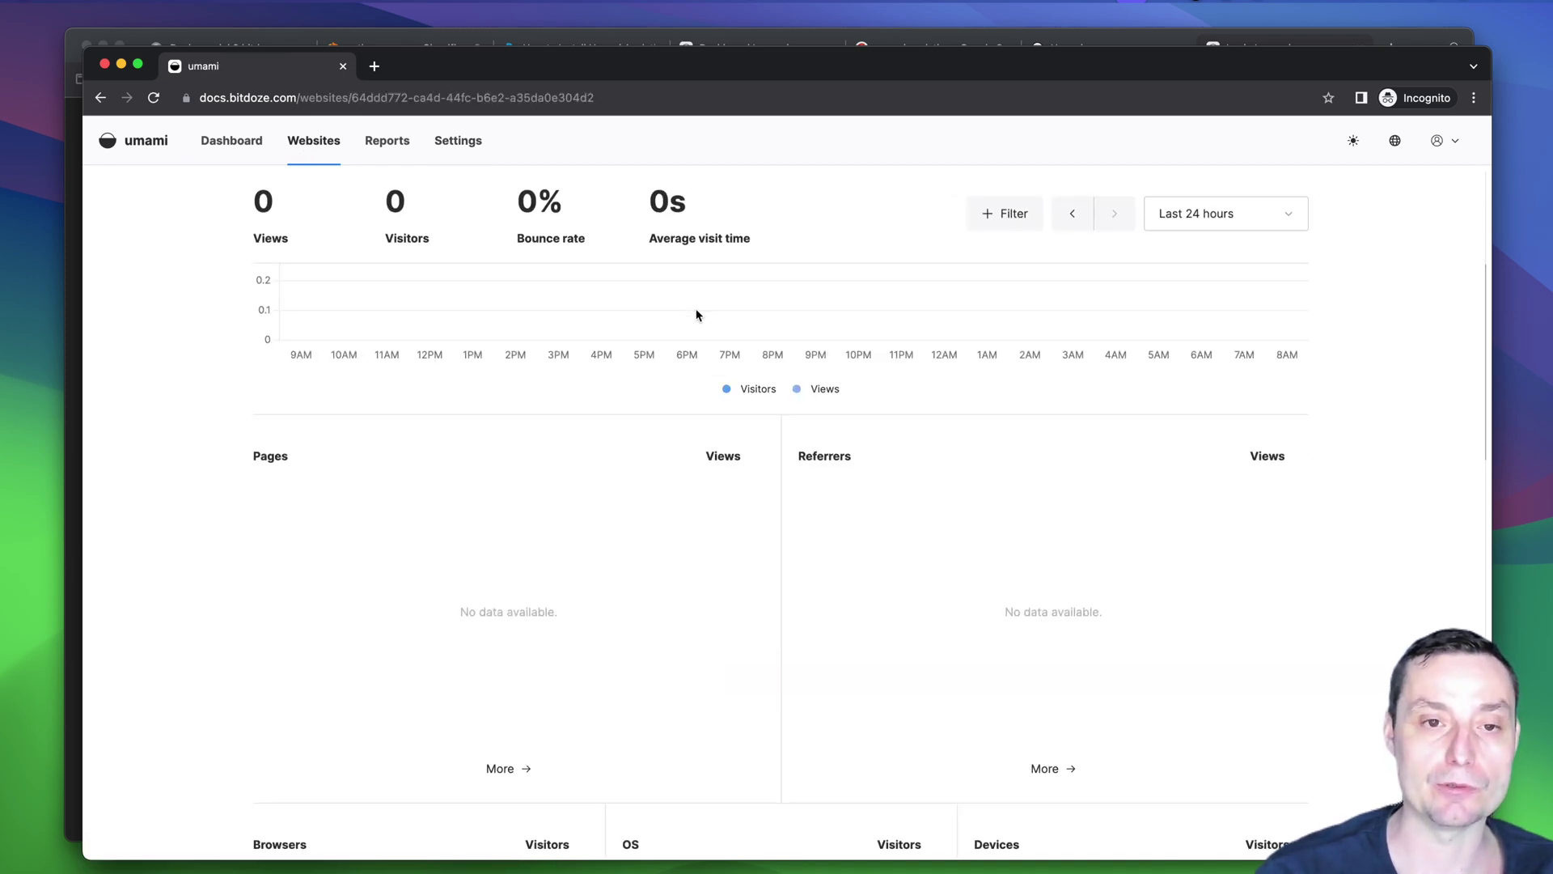
scroll(825, 382, up, 2)
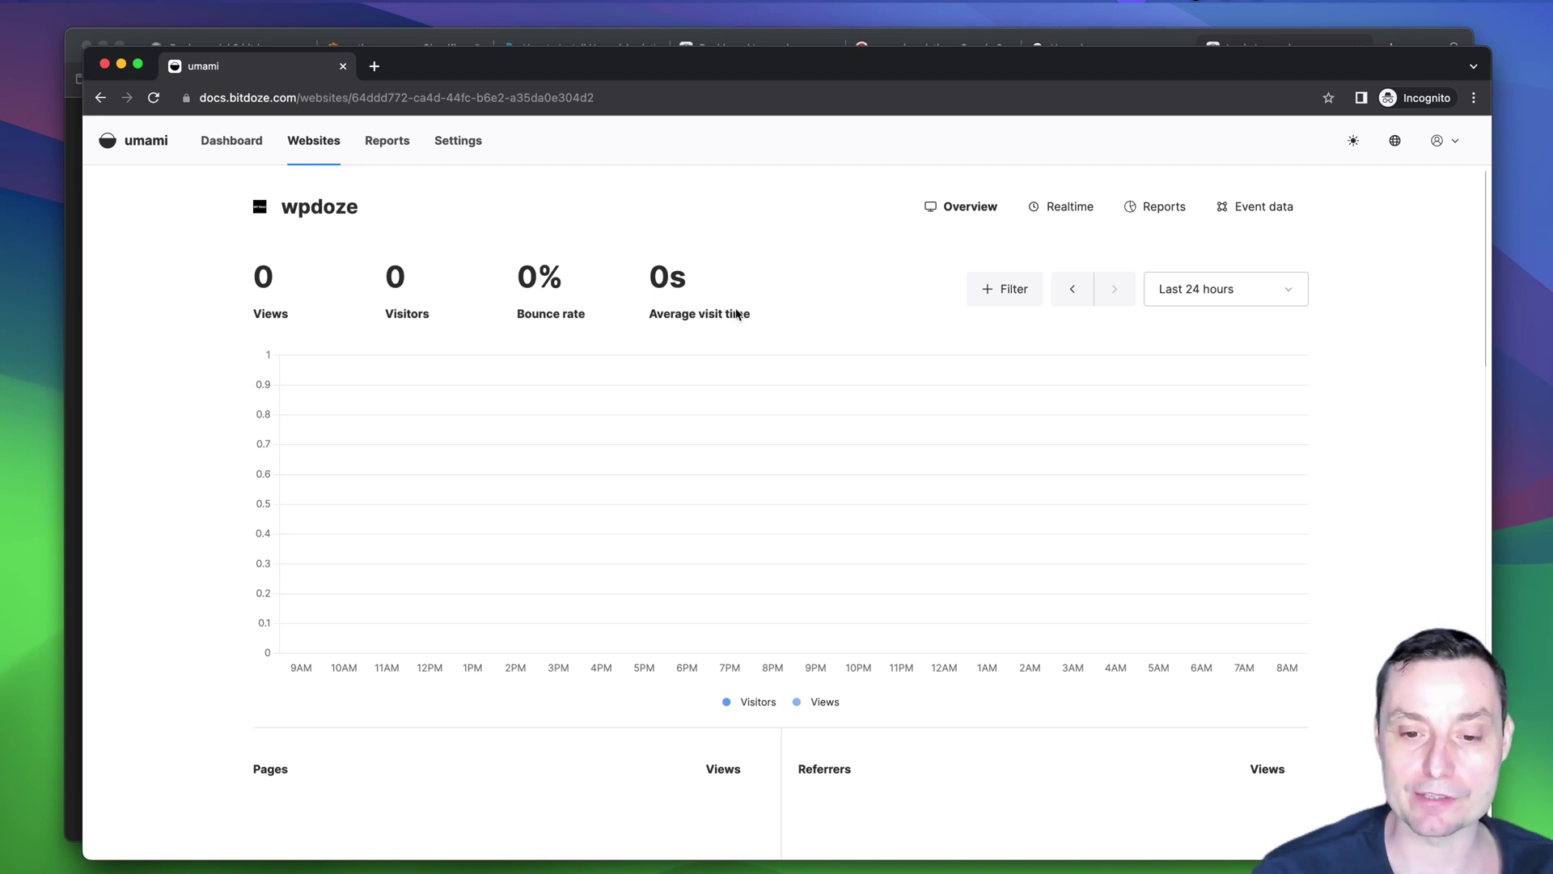
scroll(875, 336, down, 8)
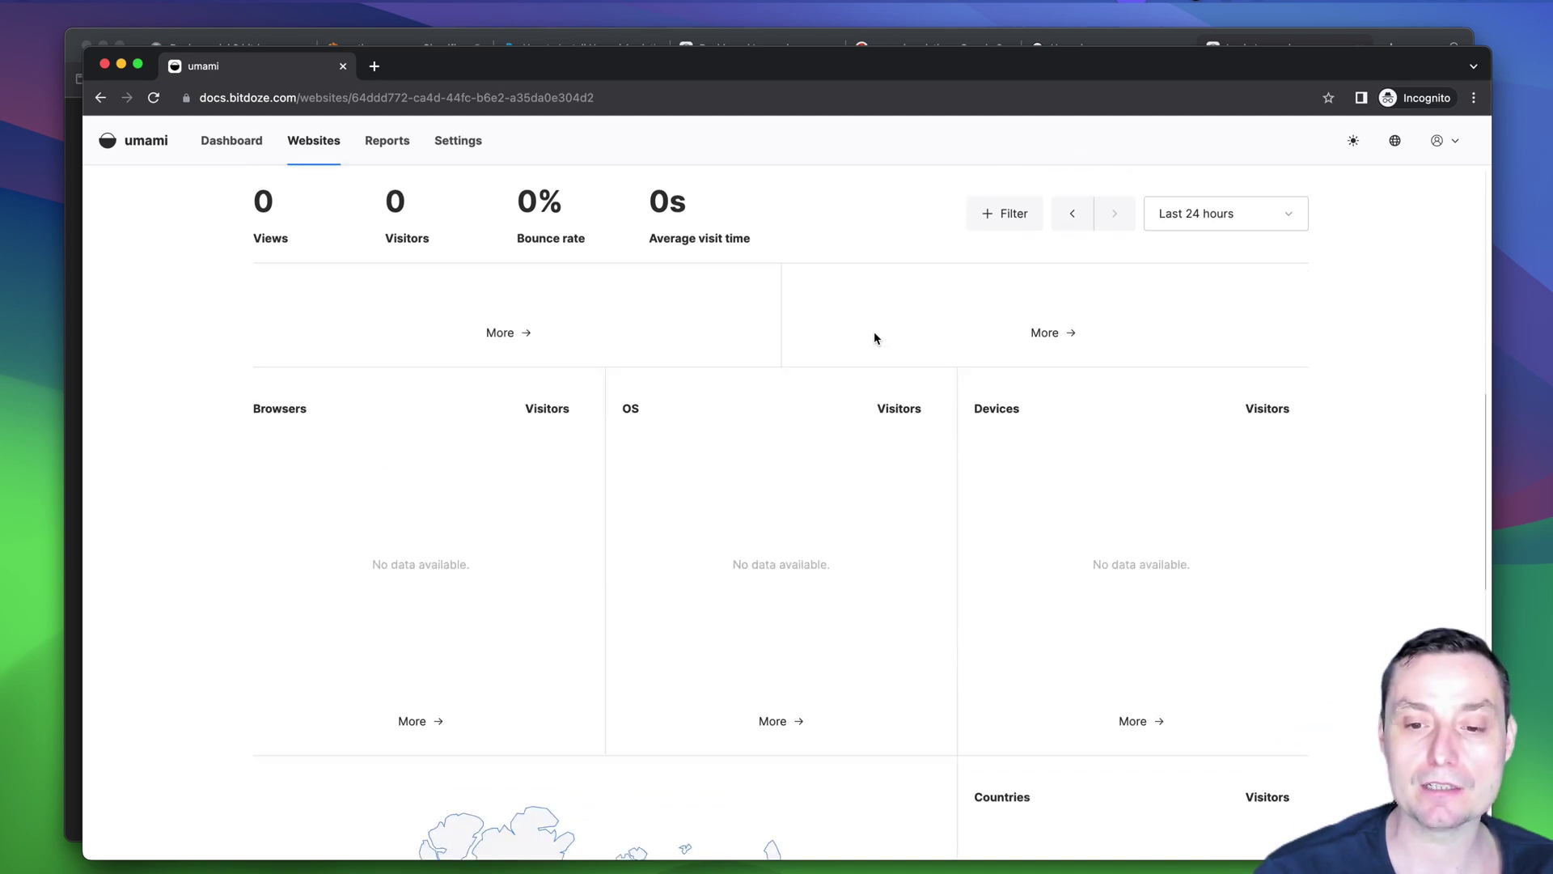
scroll(874, 339, up, 8)
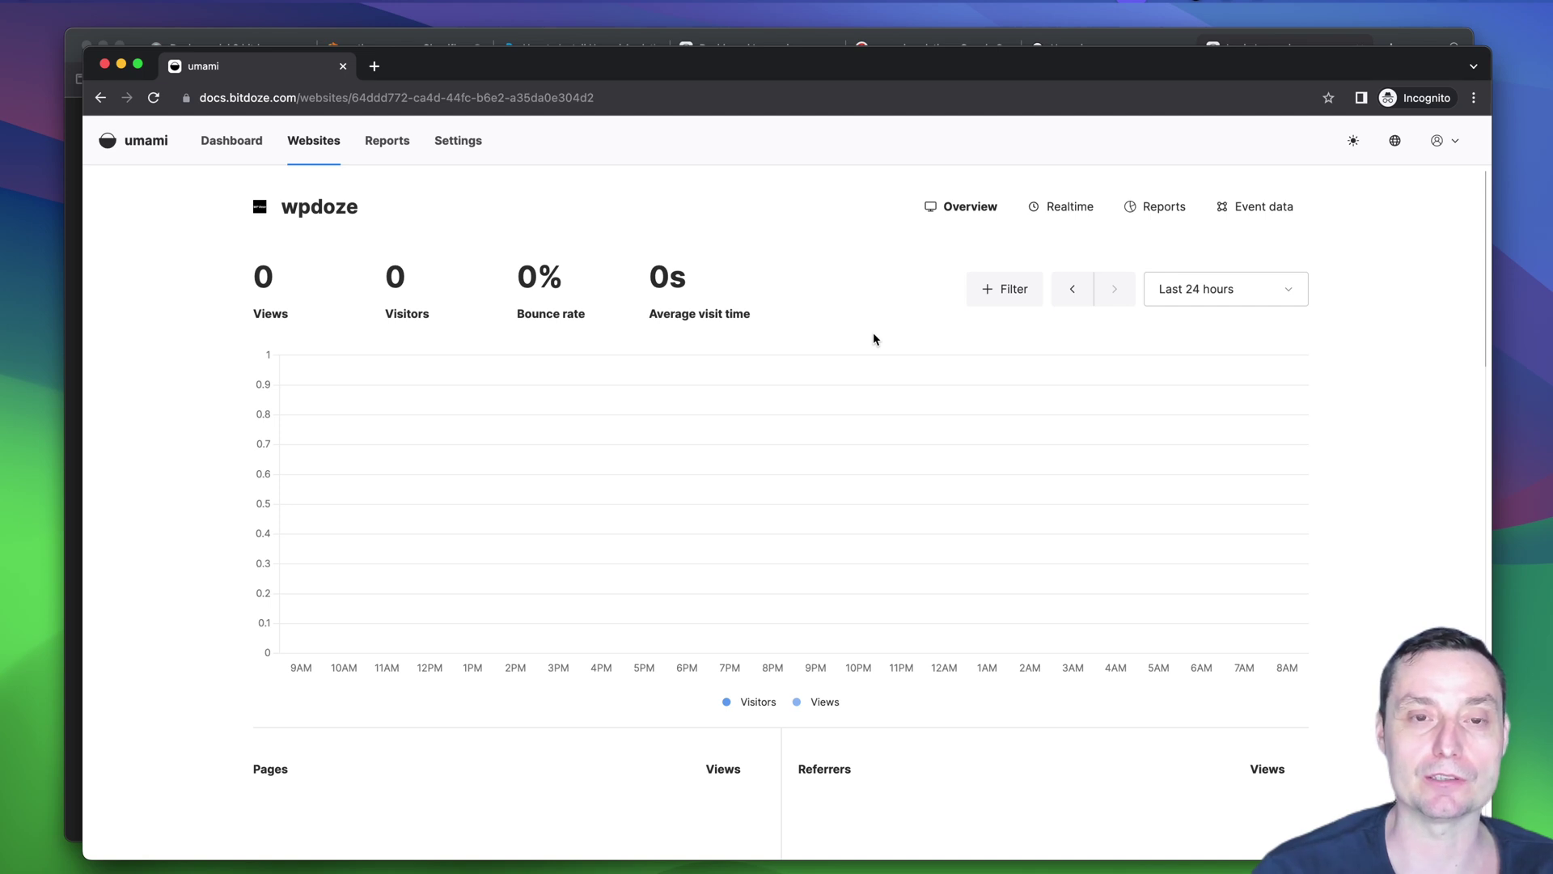
click(121, 64)
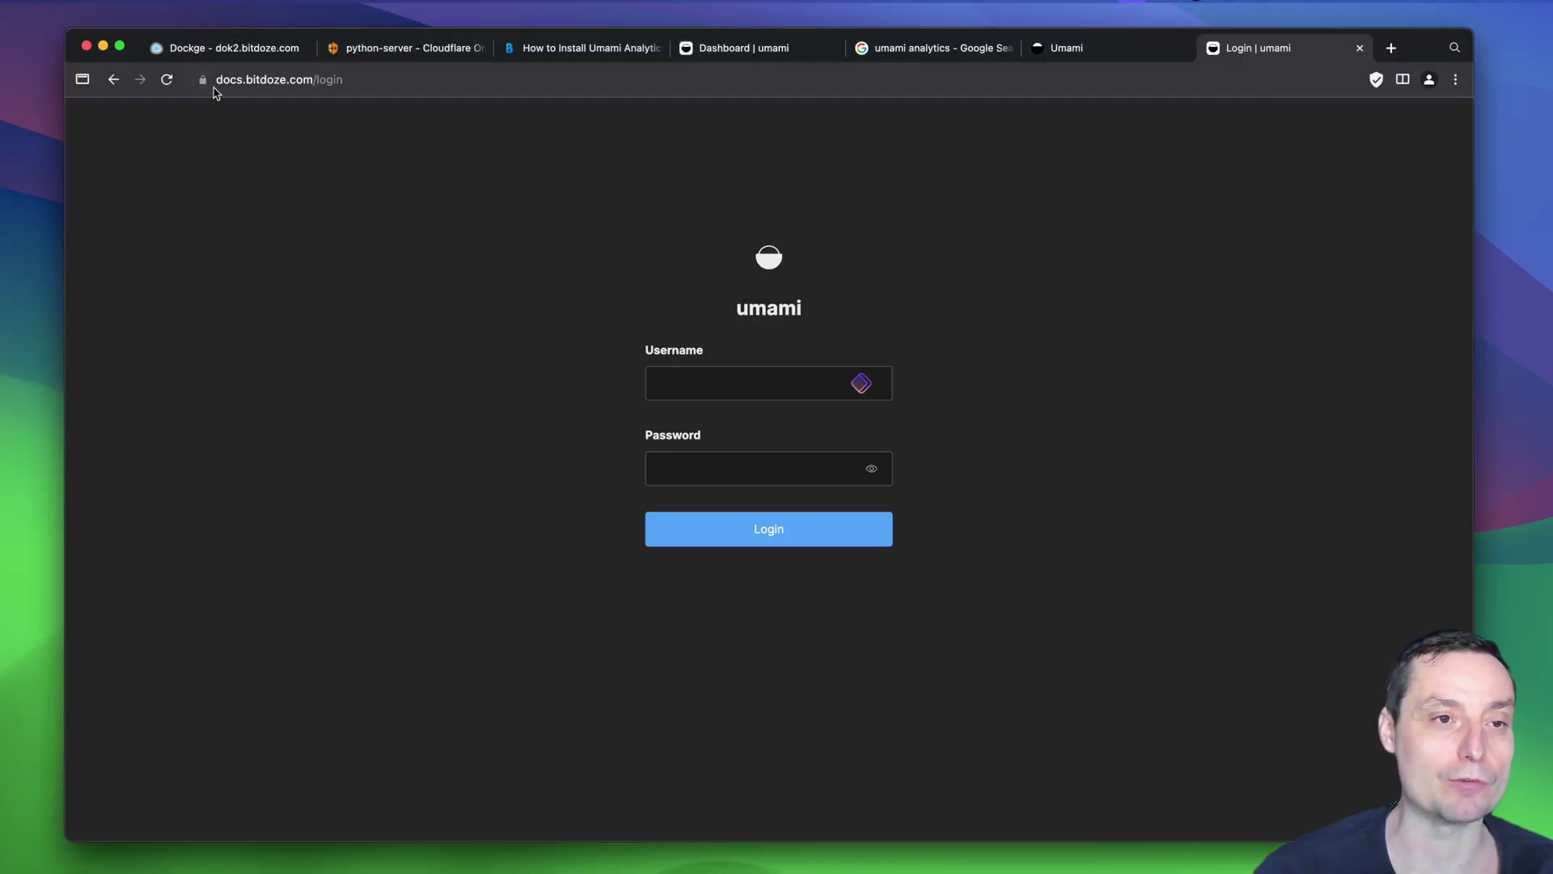
In Dockge, open the dozzle stack and launch its Dozzle interface on port 5005.
click(227, 55)
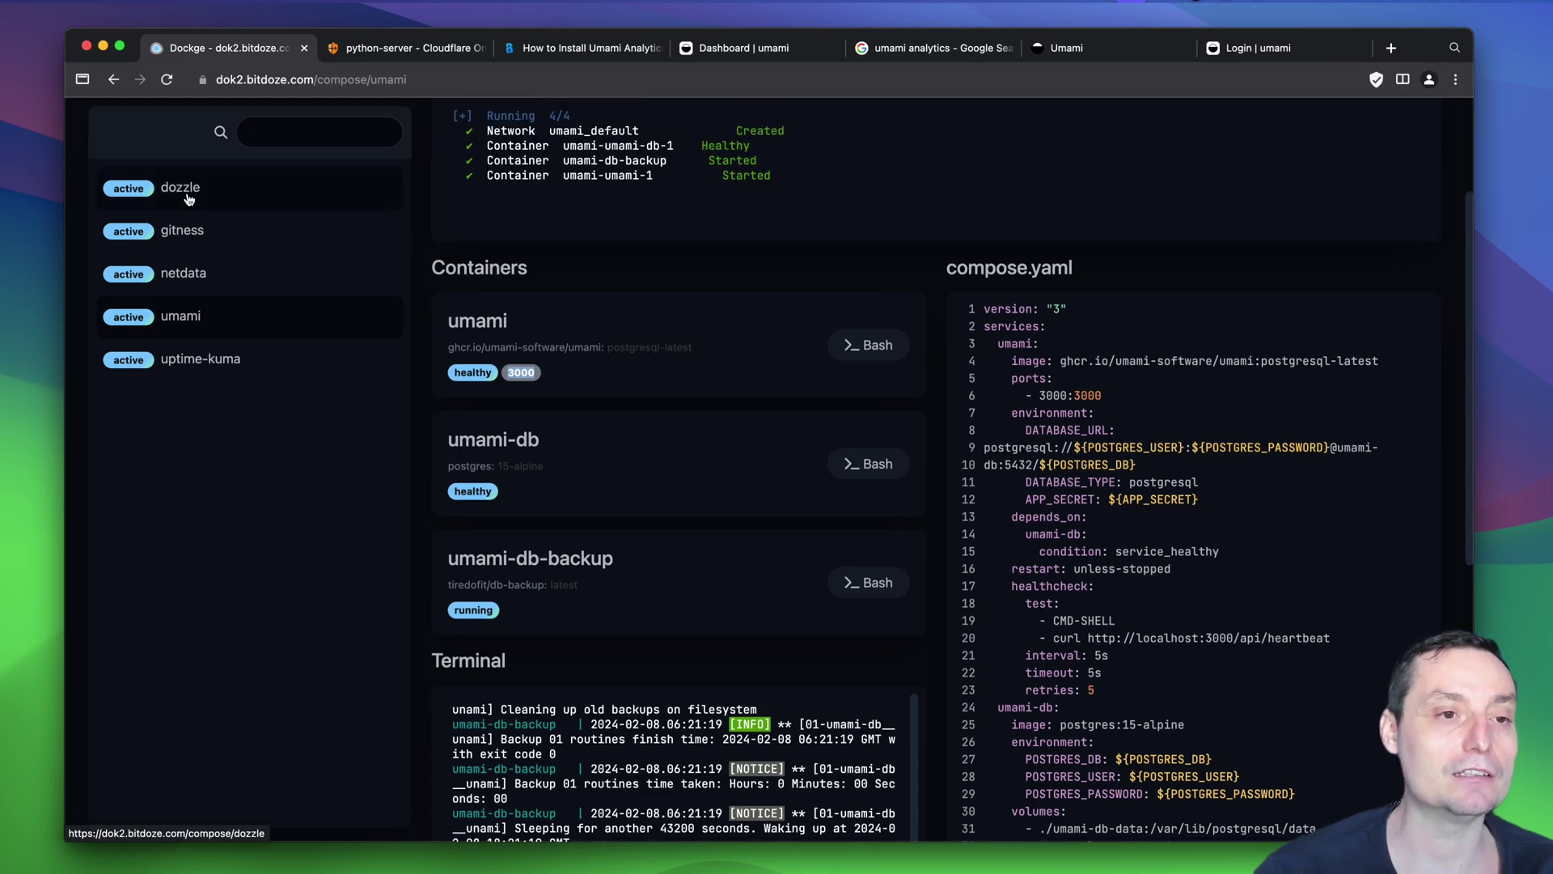
click(189, 198)
scroll(324, 258, up, 2)
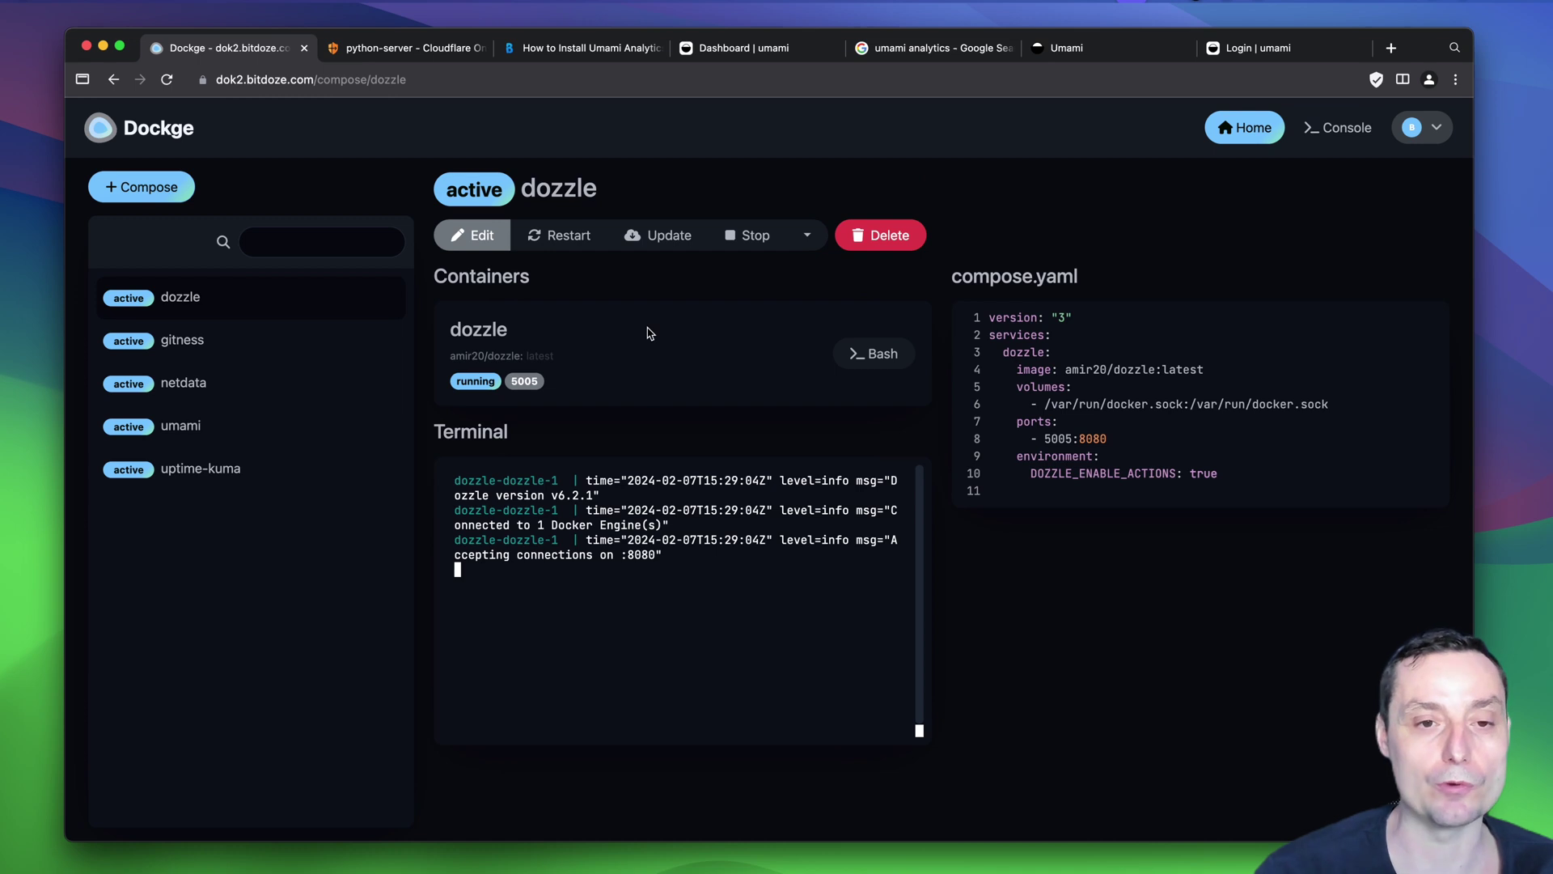
click(524, 382)
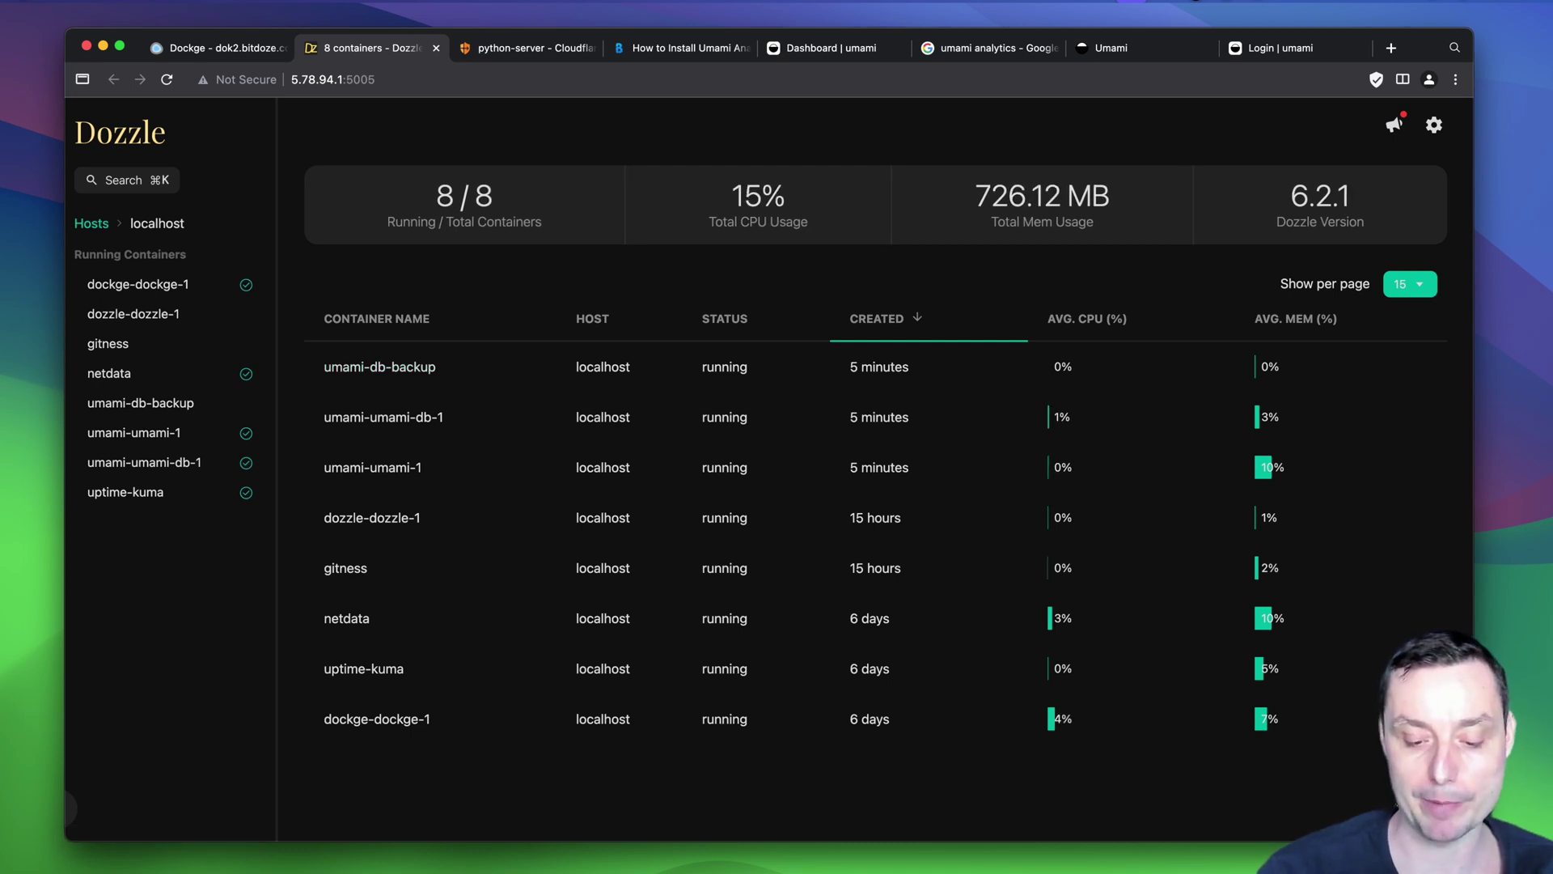
In the SSH session, list the stacks directory, then move into umami and list its contents.
key(super+Tab)
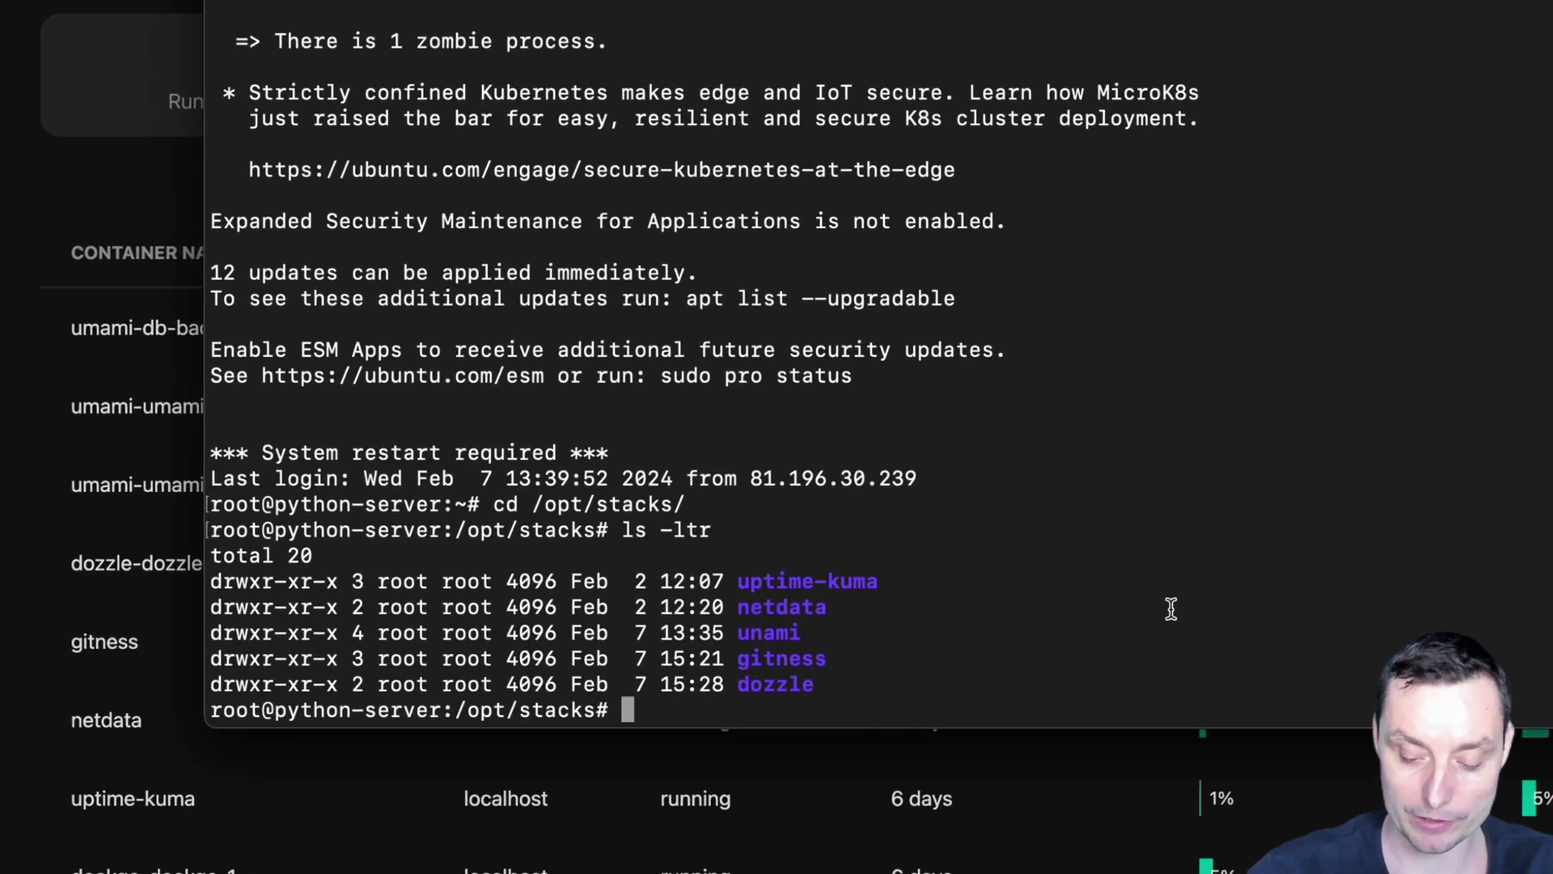
text(ls -ltr)
key(Return)
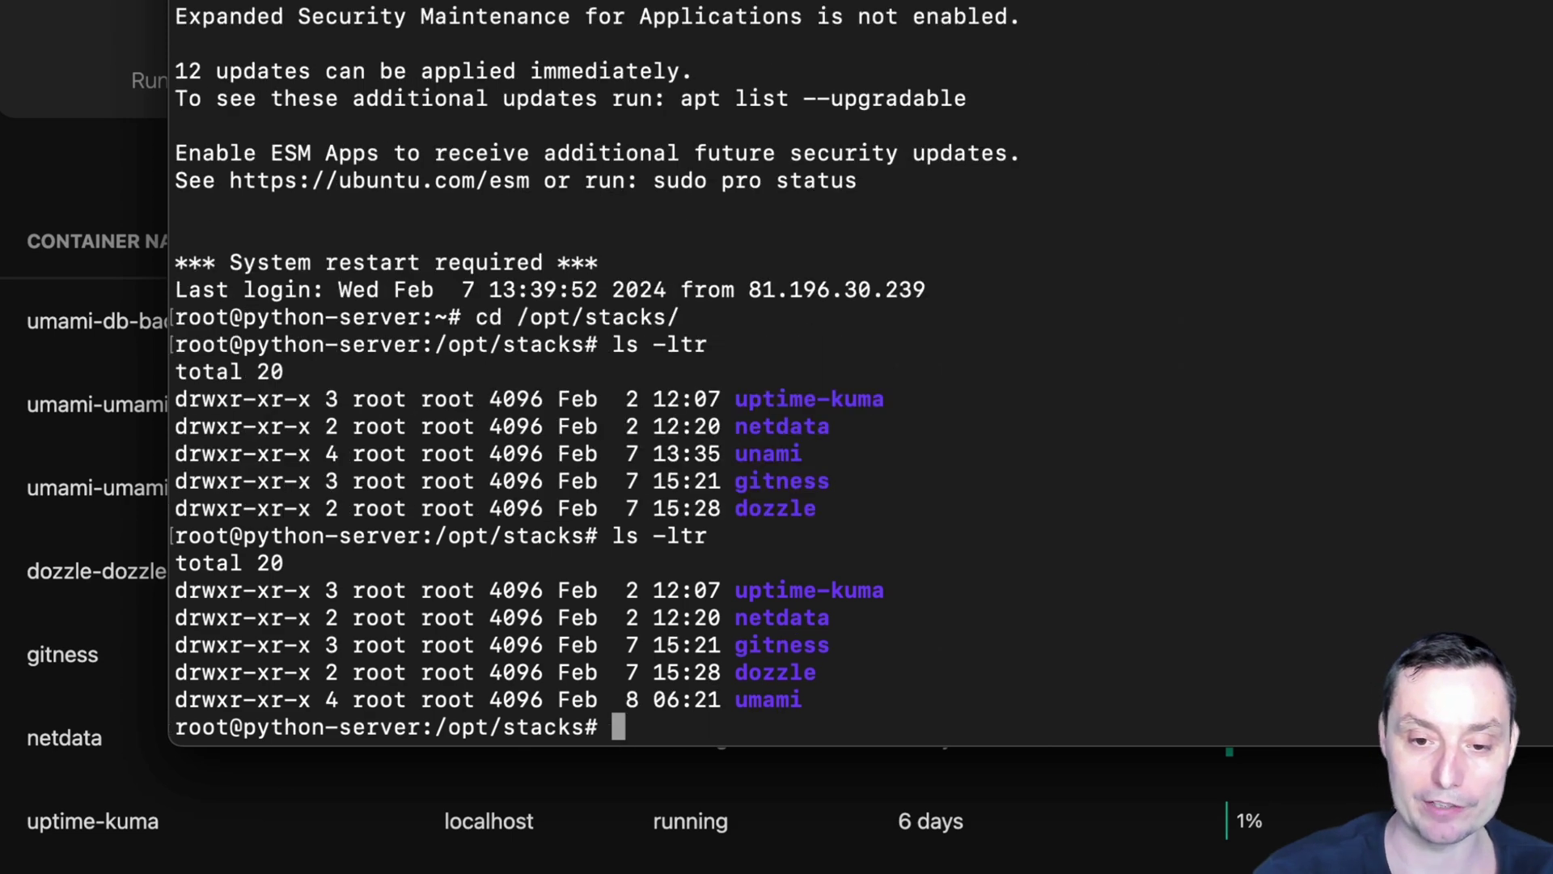
text(cd)
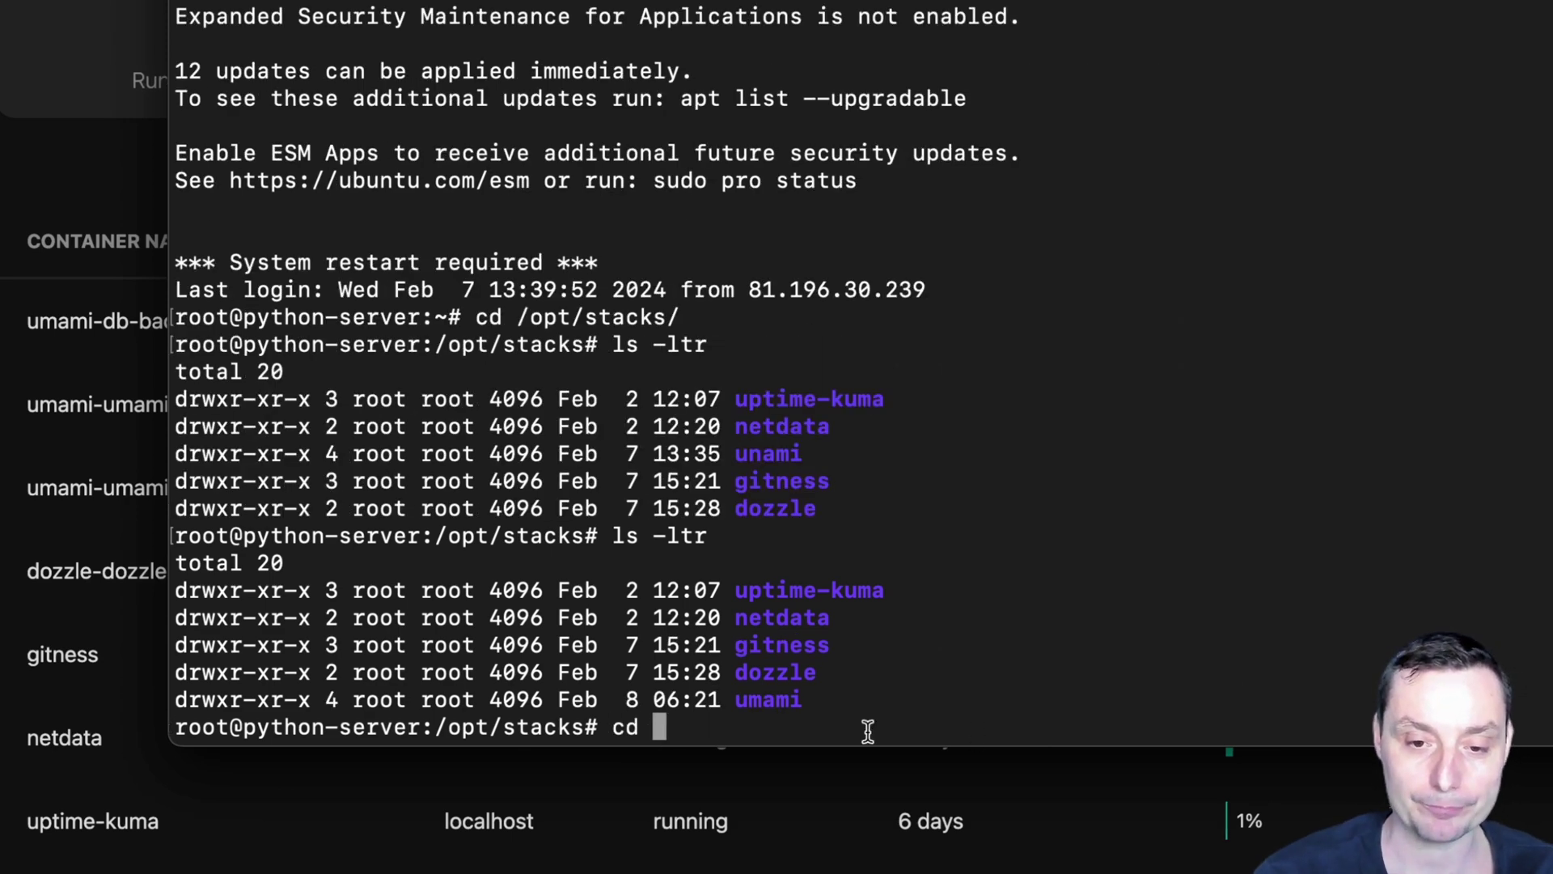
double_click(772, 699)
middle_click(951, 687)
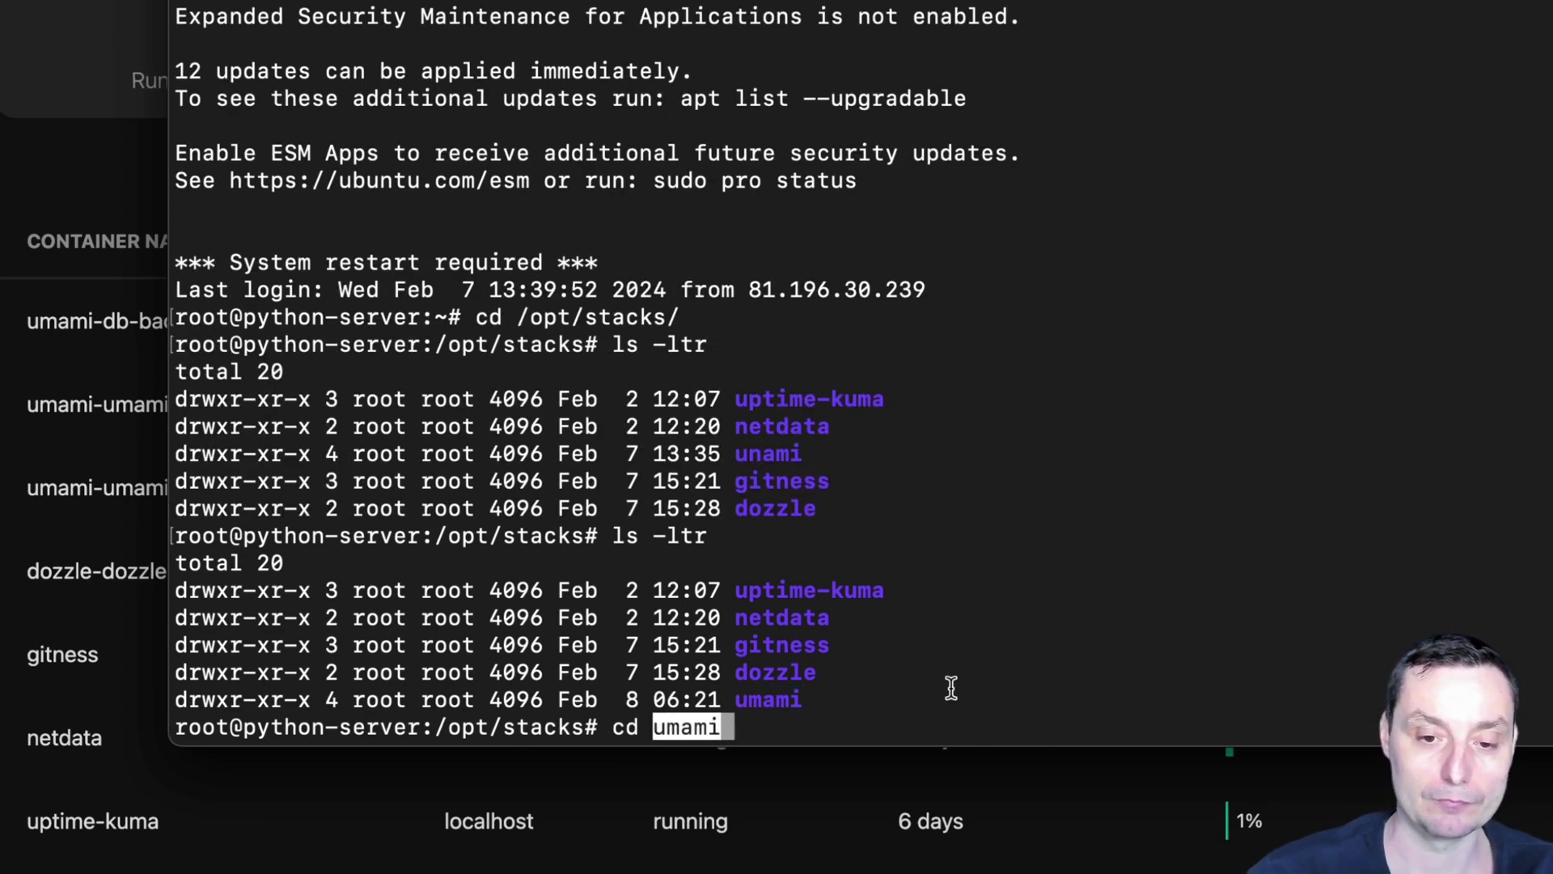
key(Return)
text(ls -l)
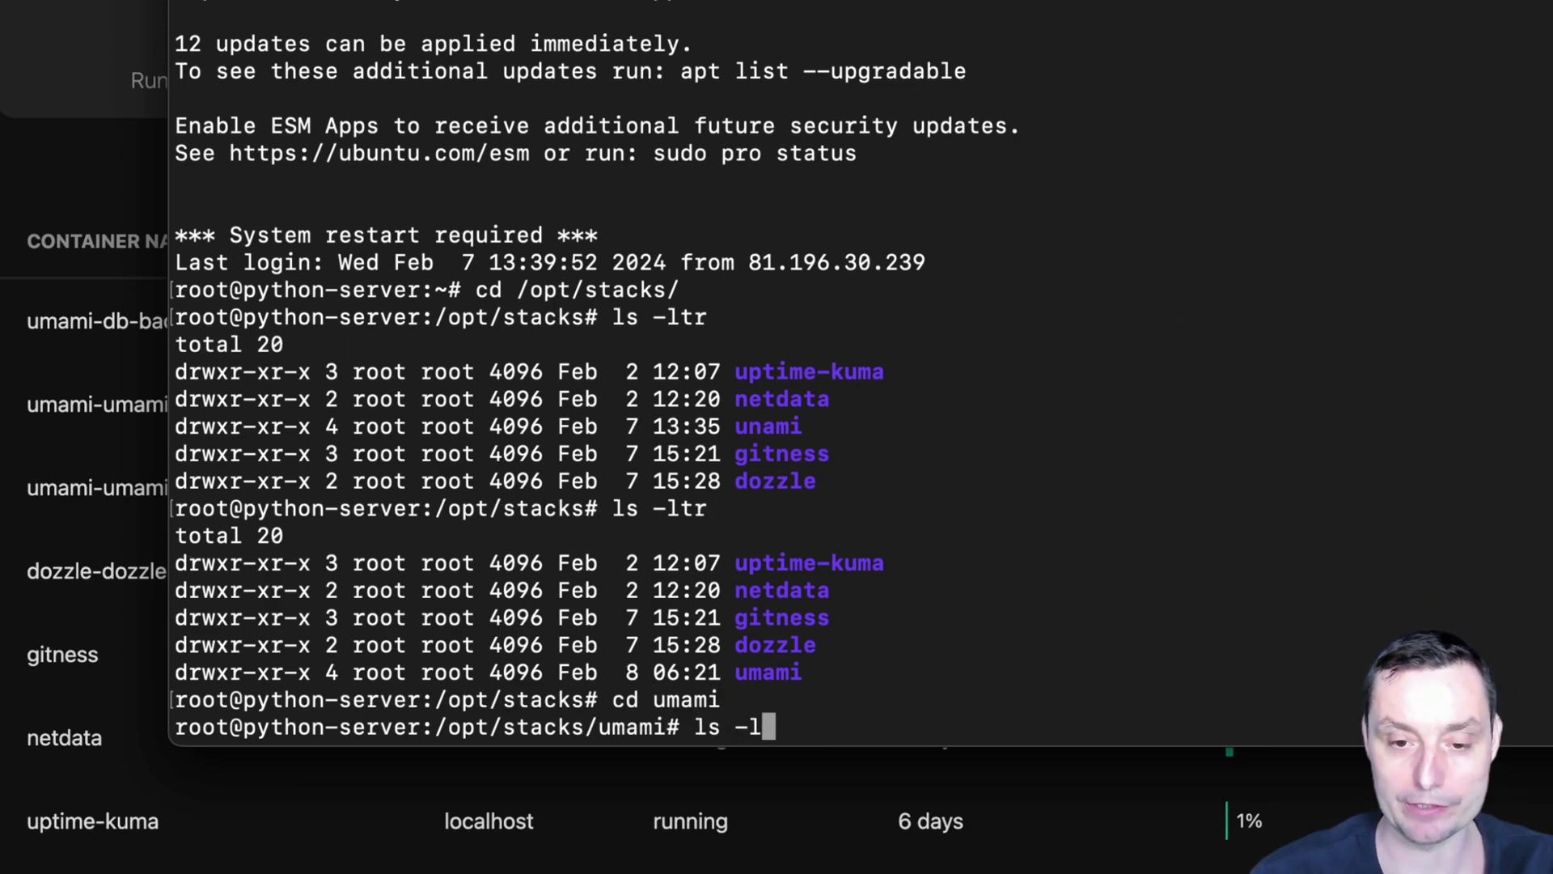
text(tr)
key(Return)
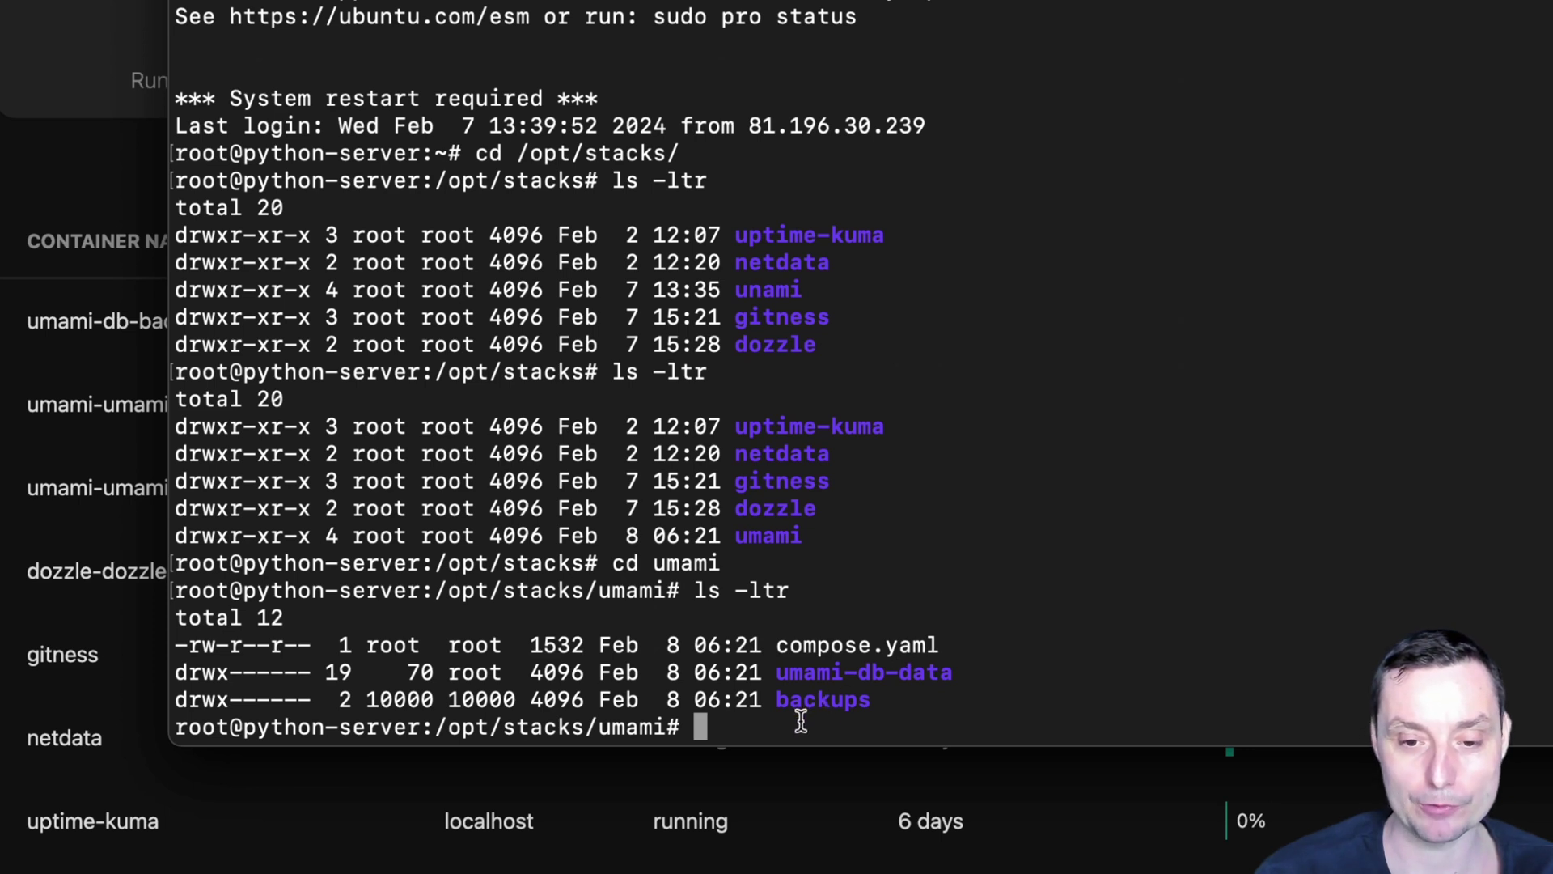
List the backups folder to confirm the 20240208 pgsql dump, then minimize the terminal.
text(cd bac)
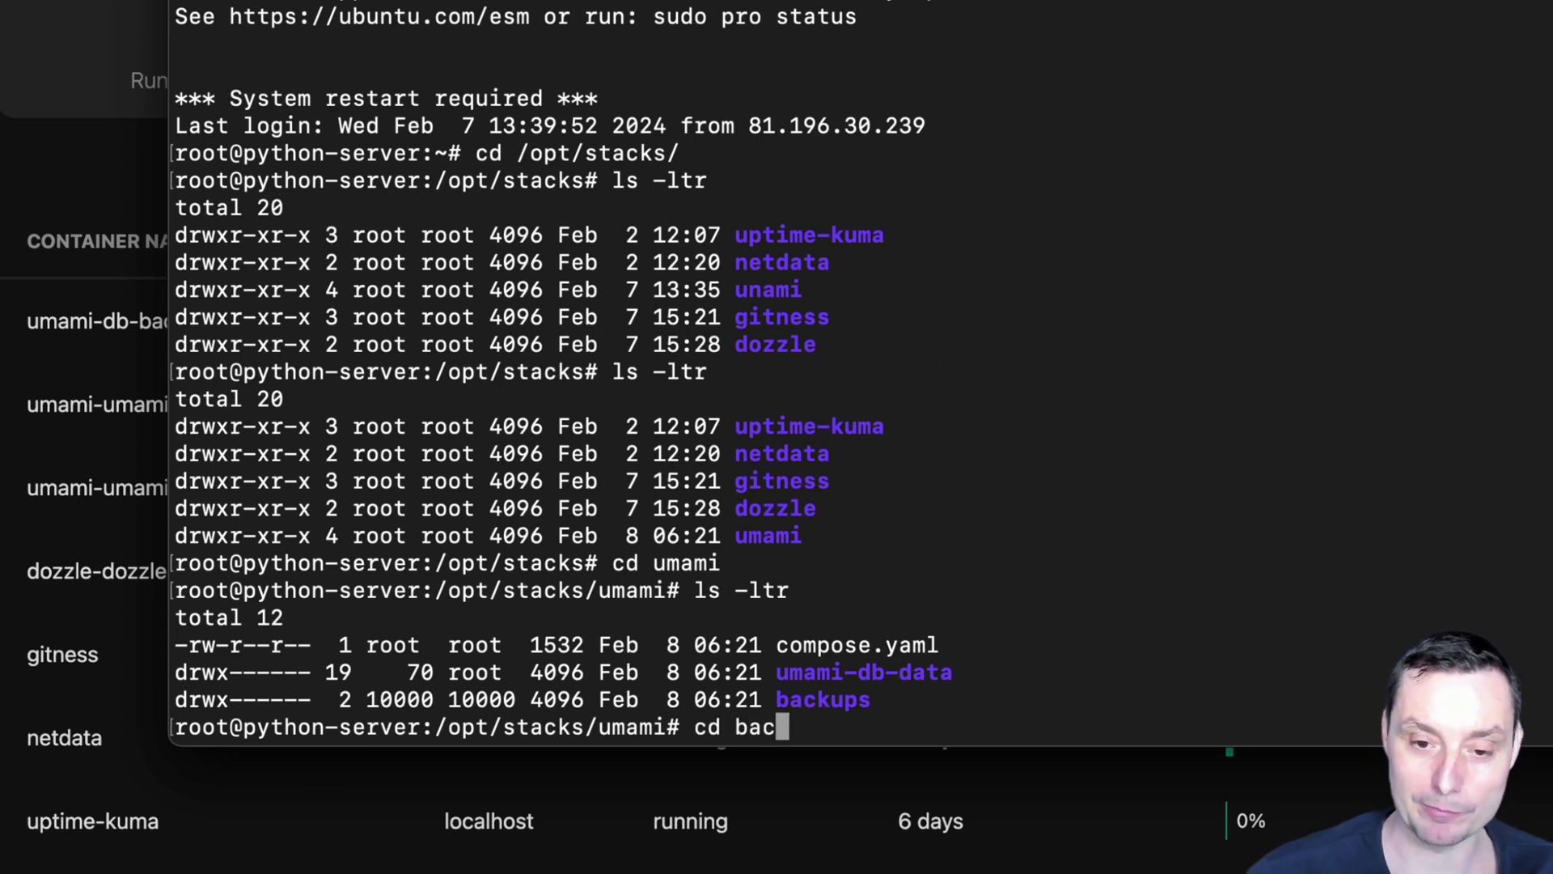
key(Tab)
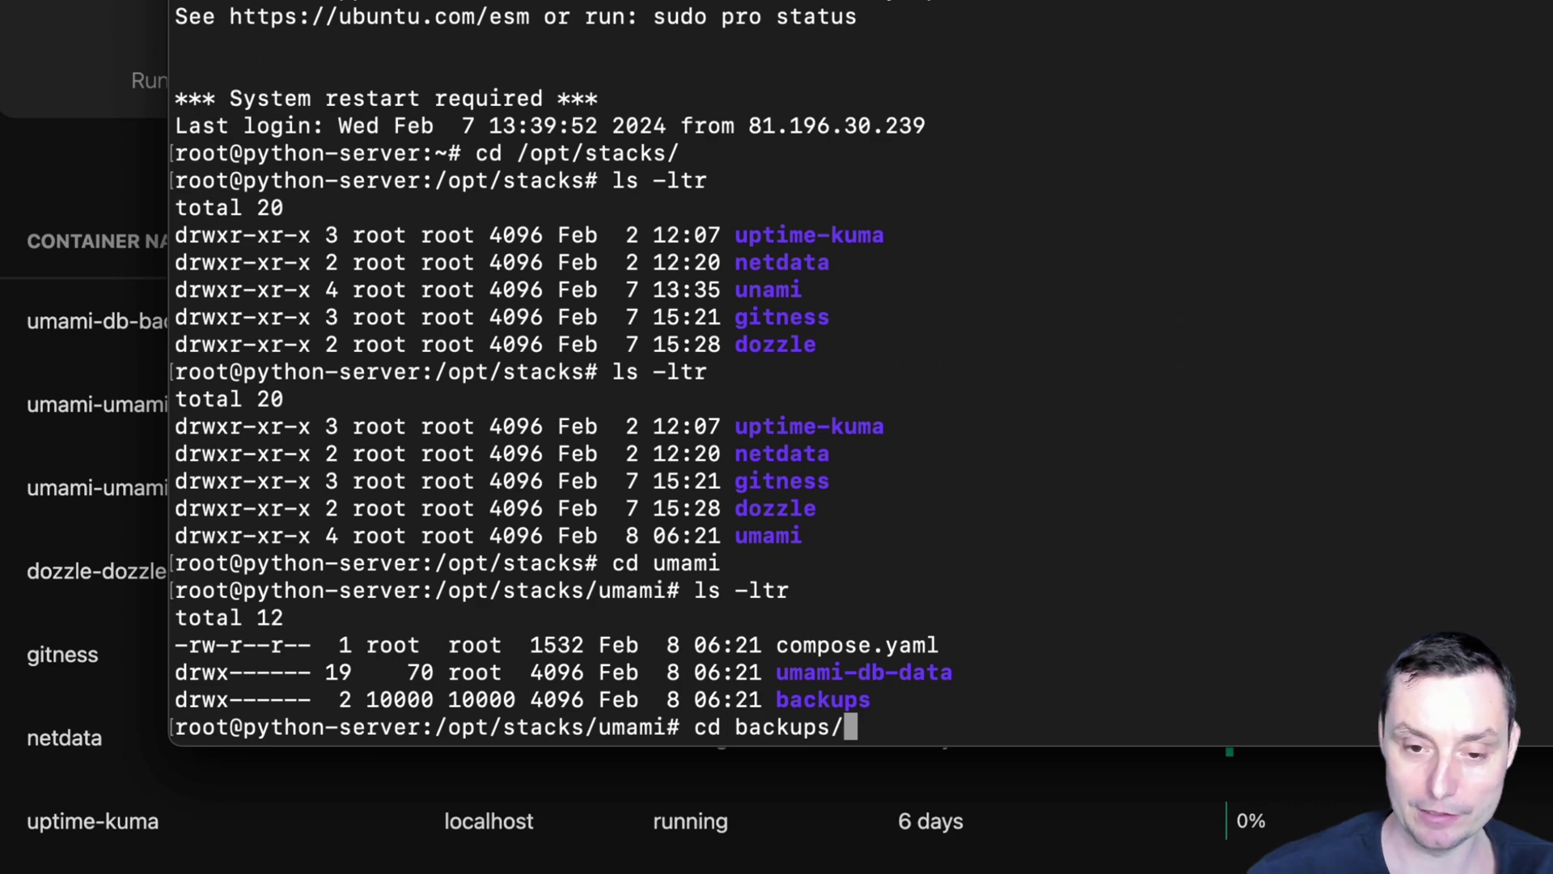
key(Return)
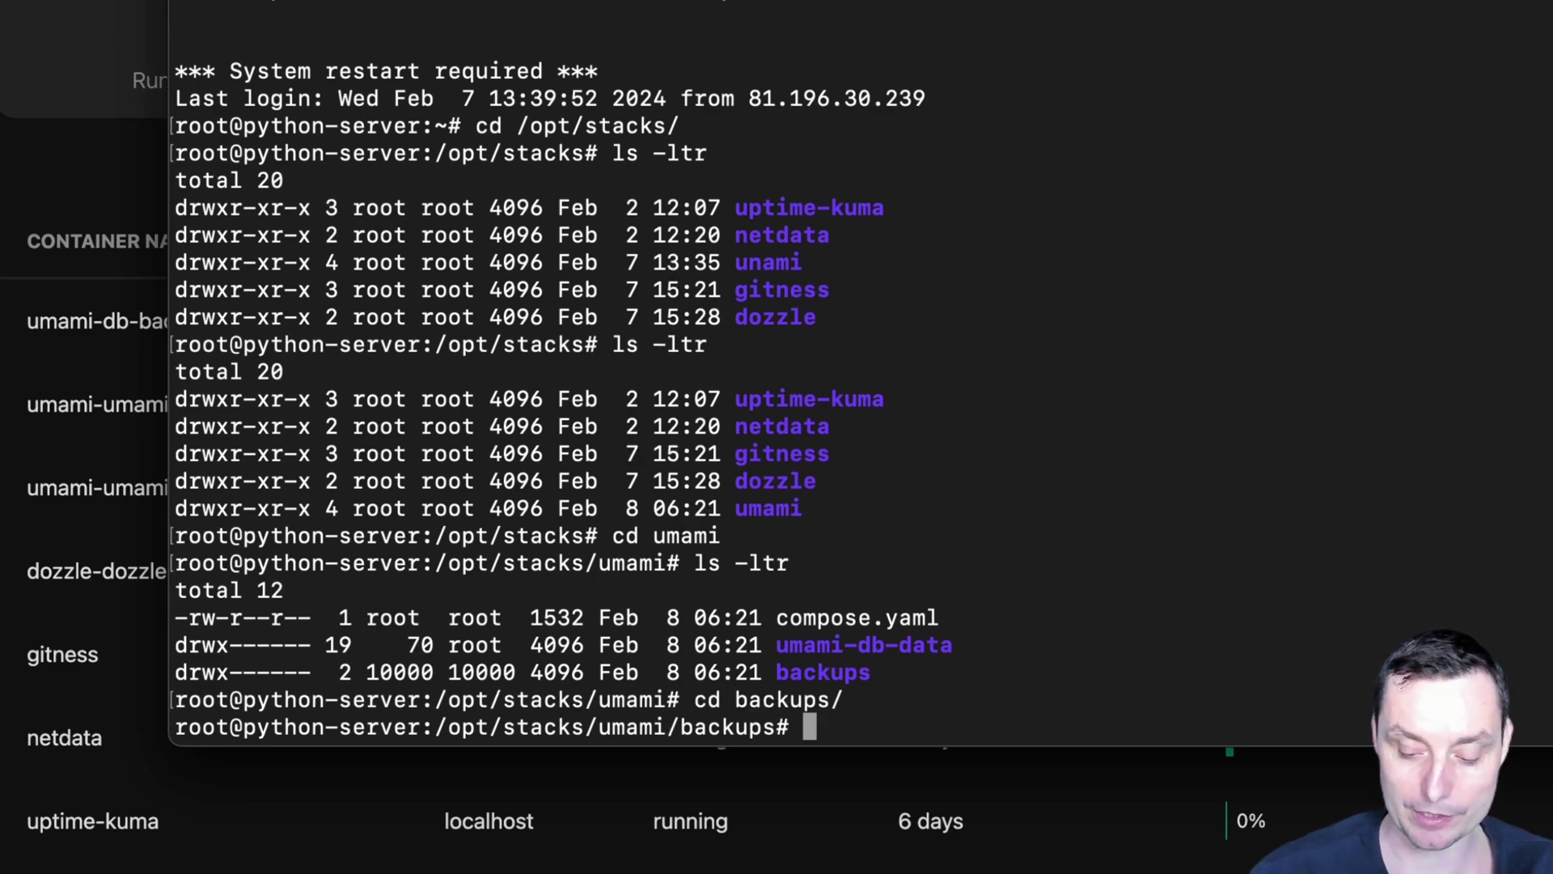
text(ls -ltr)
key(Return)
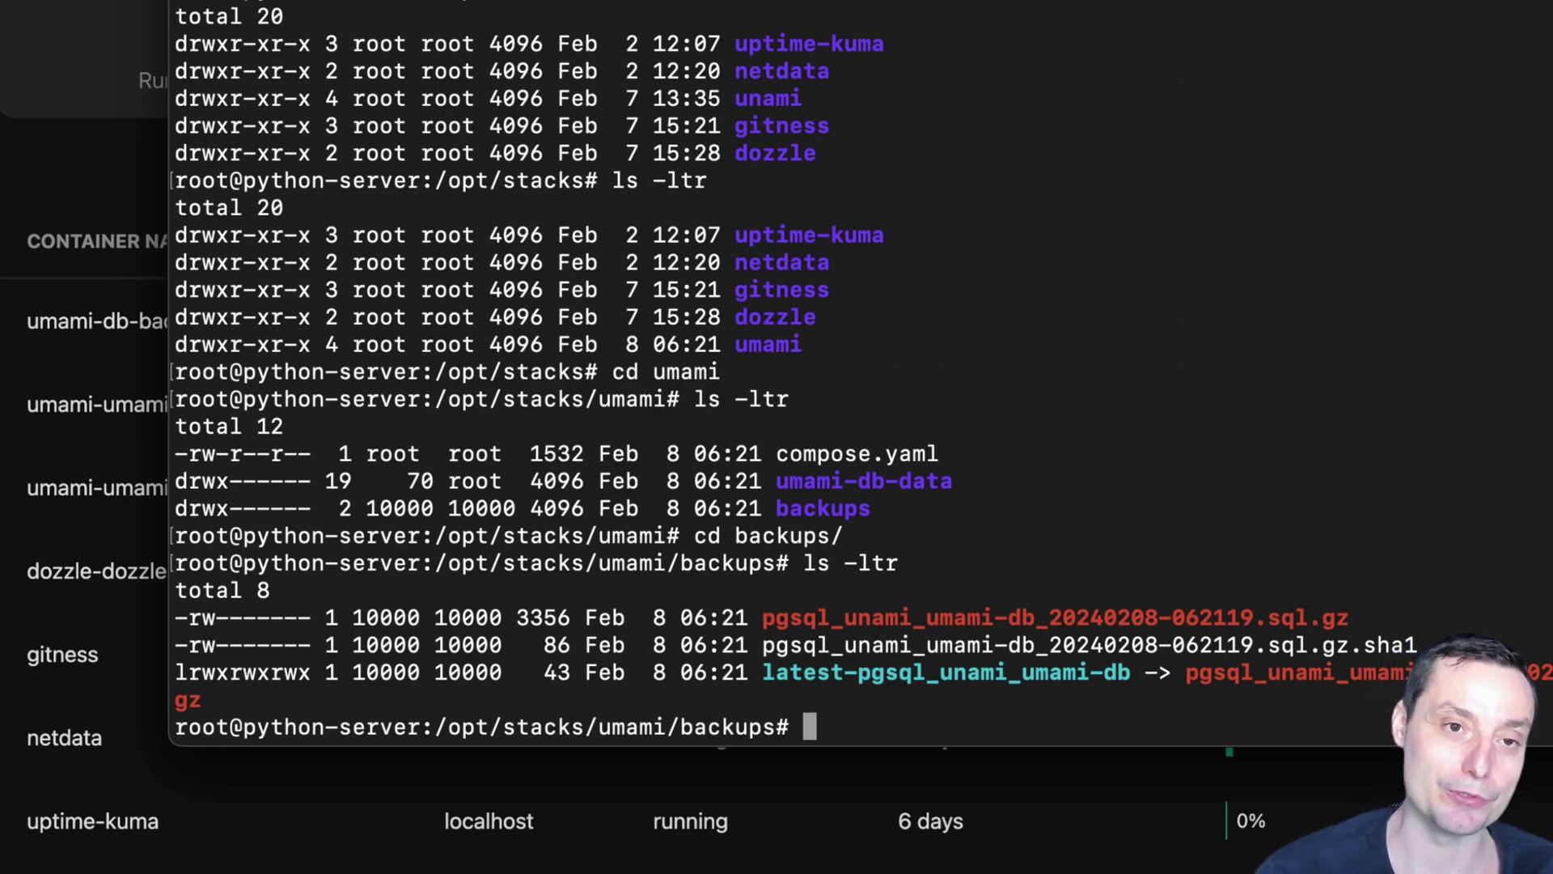
key(super+m)
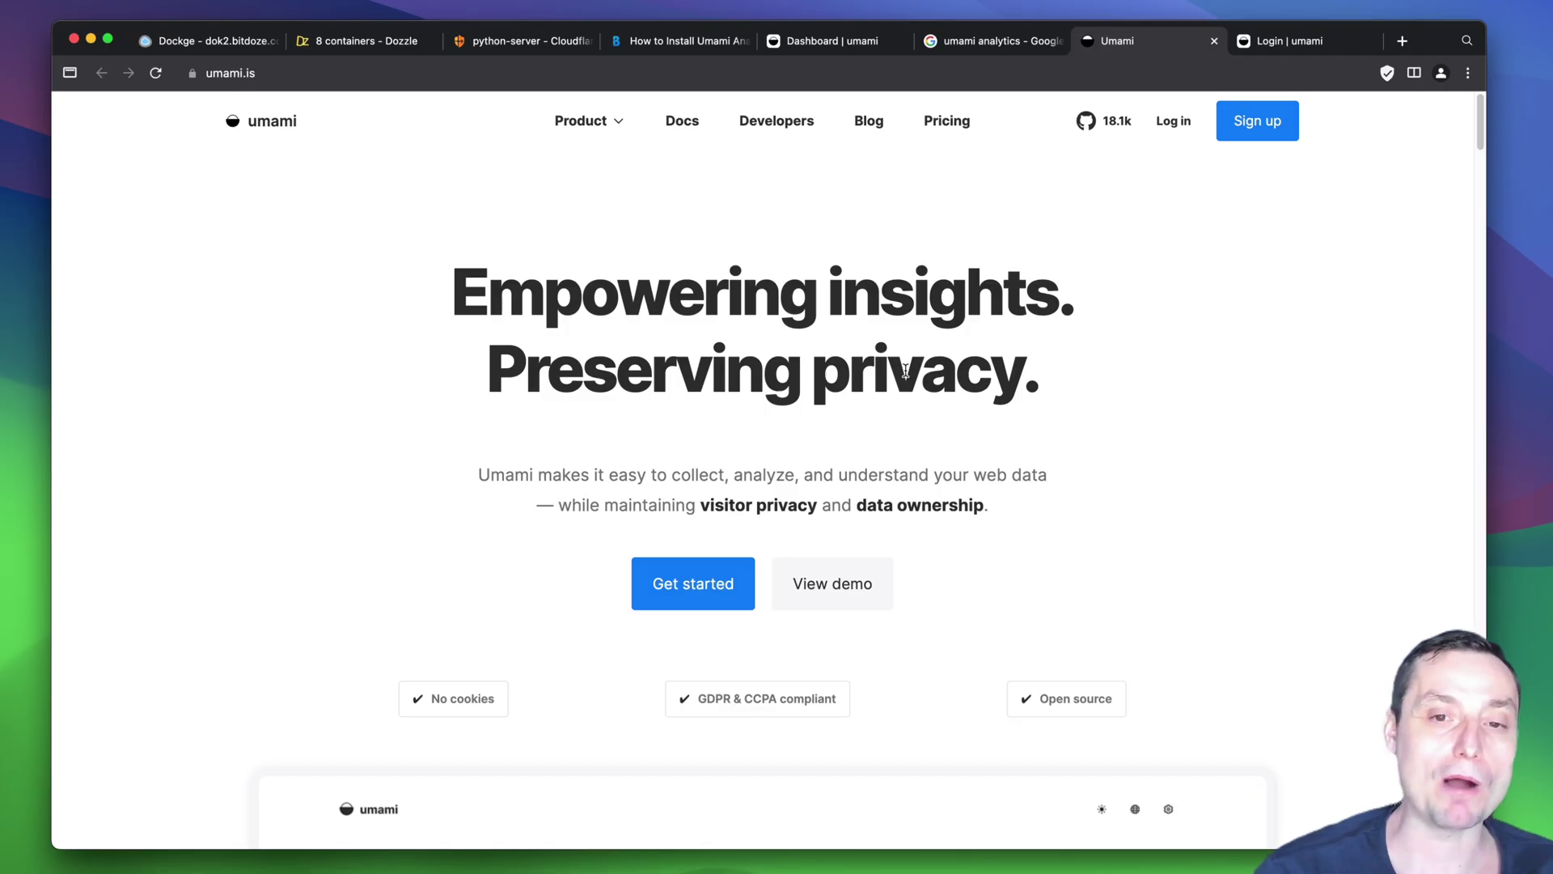